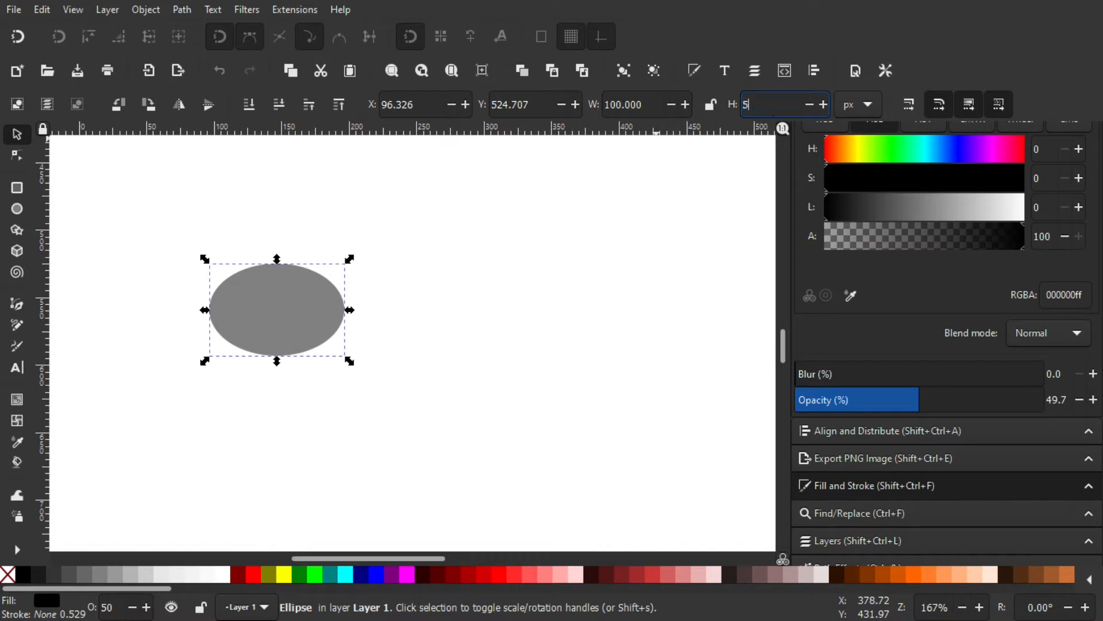
# - Set the ellipse's height to 50 px
pyautogui.press('Return')
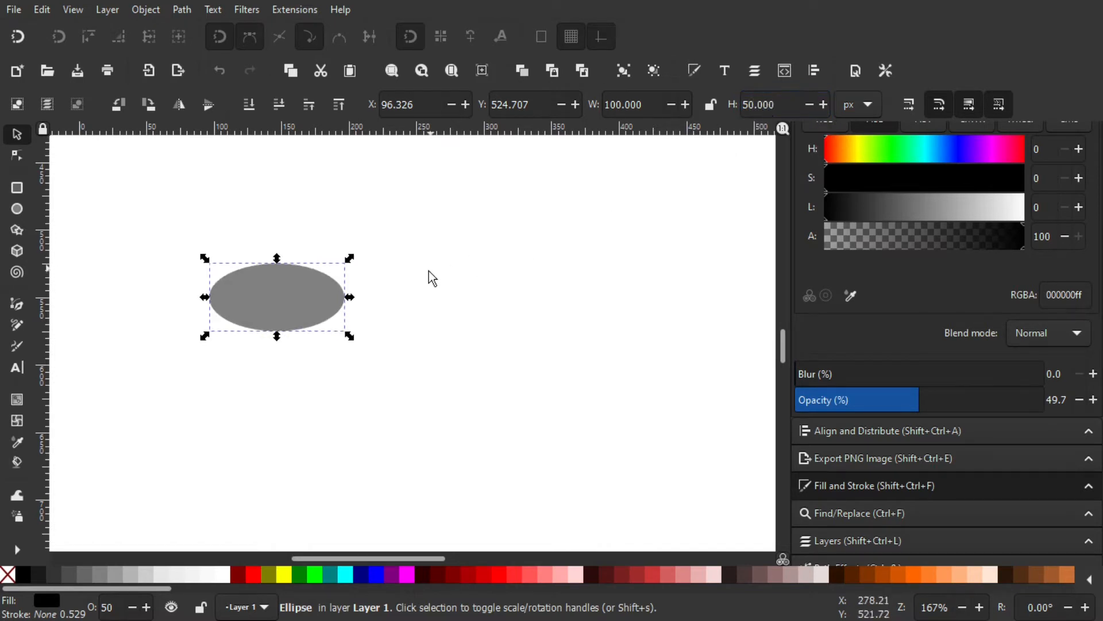
pyautogui.hscroll(-5, 515, 280)
pyautogui.moveTo(515, 280); pyautogui.dragTo(535, 282)
pyautogui.moveTo(463, 306); pyautogui.dragTo(448, 300)
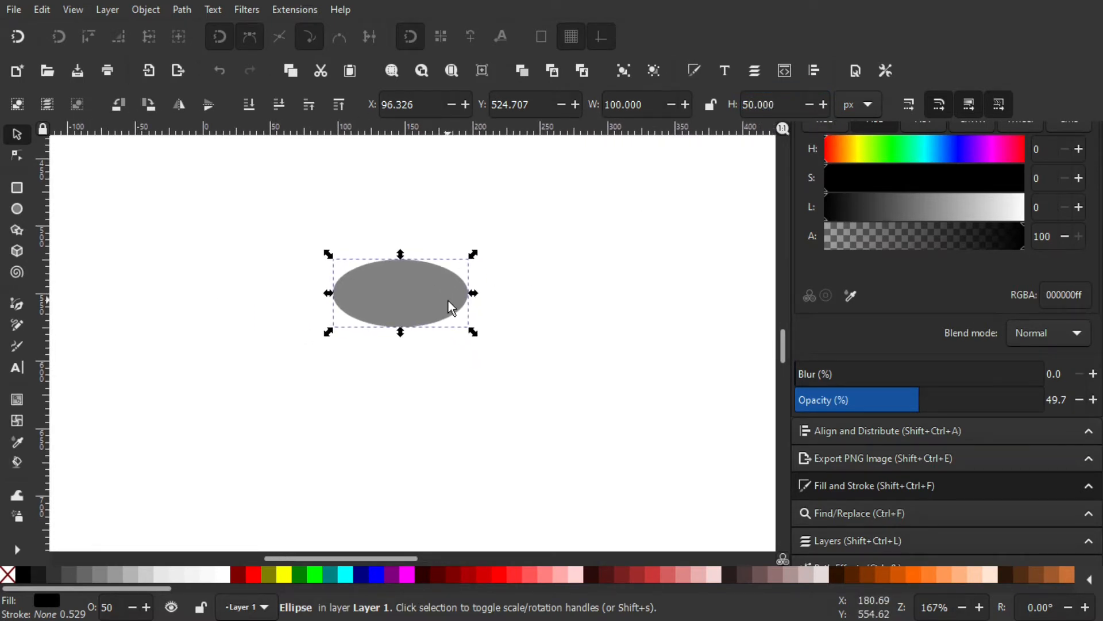
pyautogui.scroll(2, 416, 295)
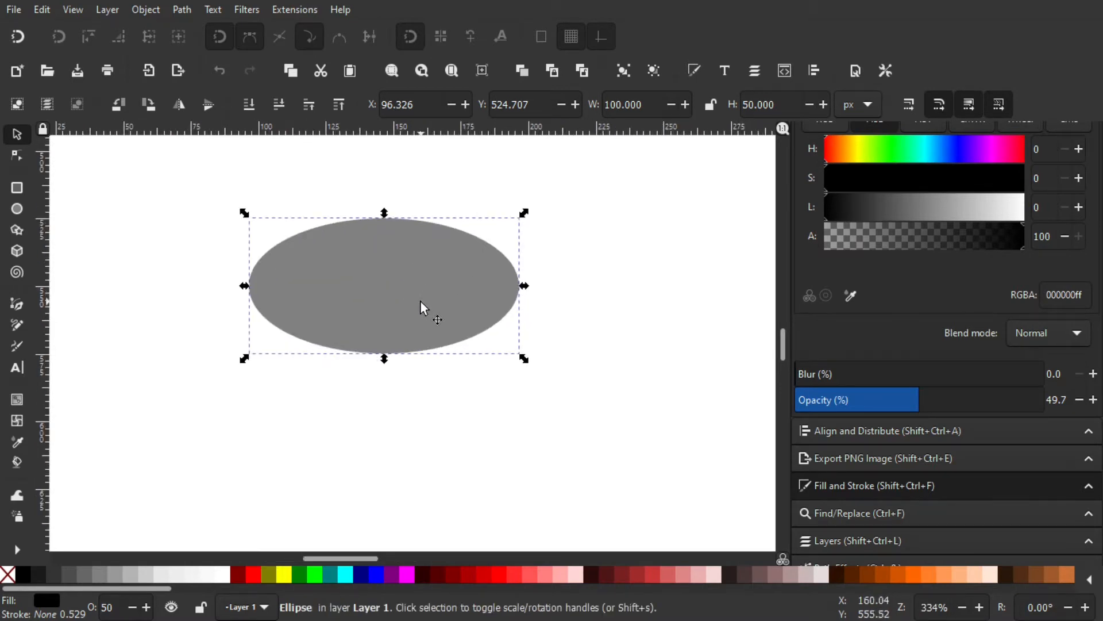
pyautogui.moveTo(427, 298); pyautogui.dragTo(394, 315)
pyautogui.moveTo(1101, 366); pyautogui.dragTo(1100, 248)
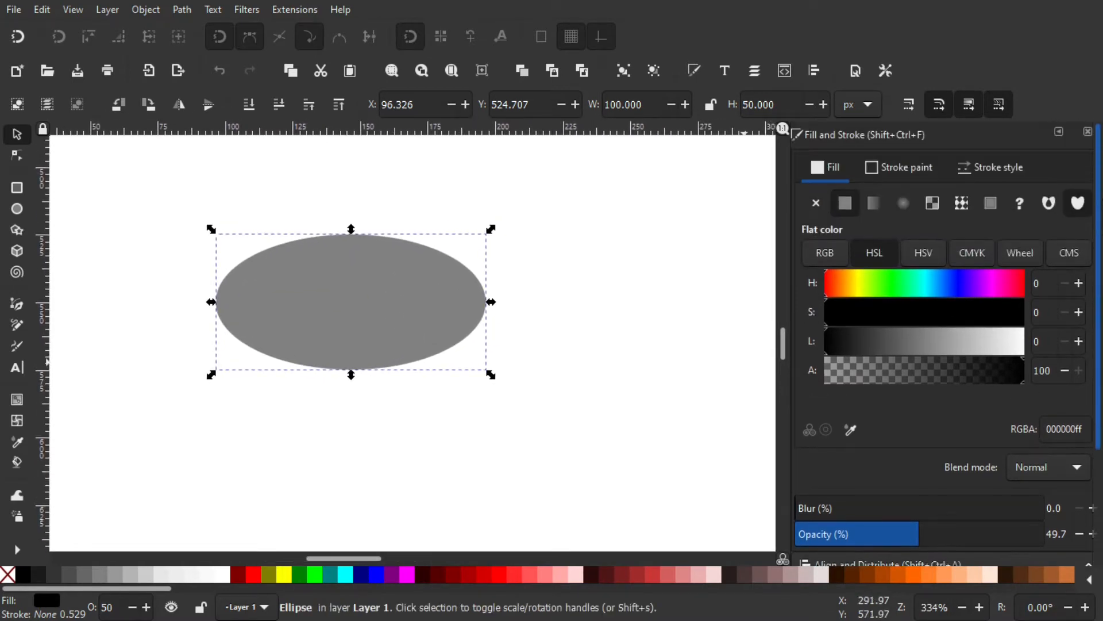
pyautogui.moveTo(371, 271)
pyautogui.mouseDown()
pyautogui.moveTo(349, 290)
pyautogui.moveTo(392, 301)
pyautogui.moveTo(381, 313)
pyautogui.mouseUp()
pyautogui.scroll(1, 361, 297)
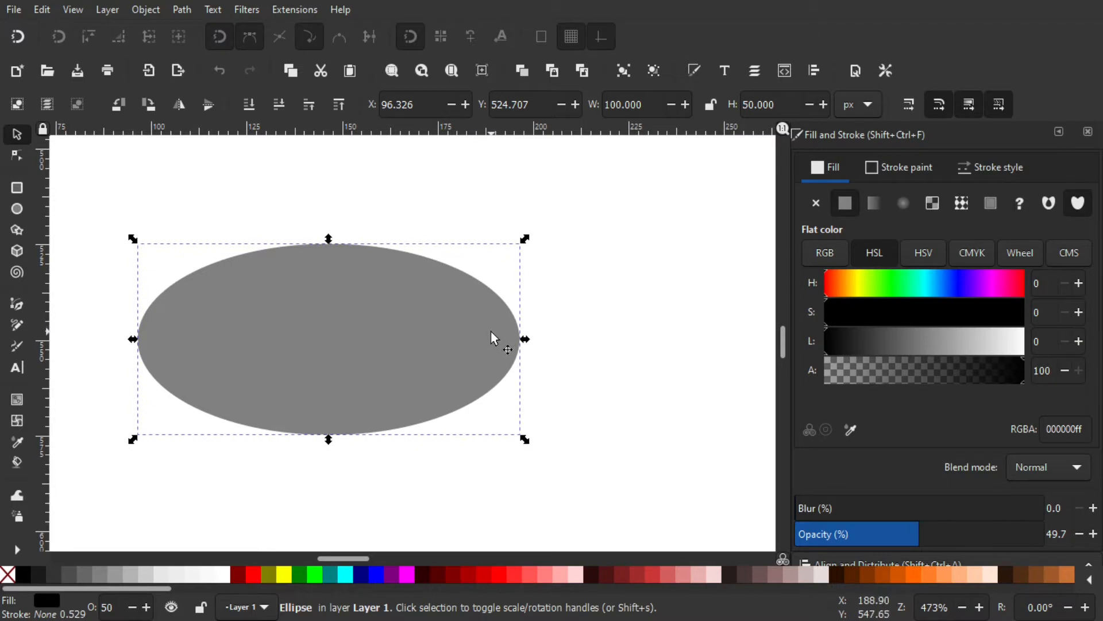
# - Duplicate the ellipse and fill the copy with red
pyautogui.press('ctrl')
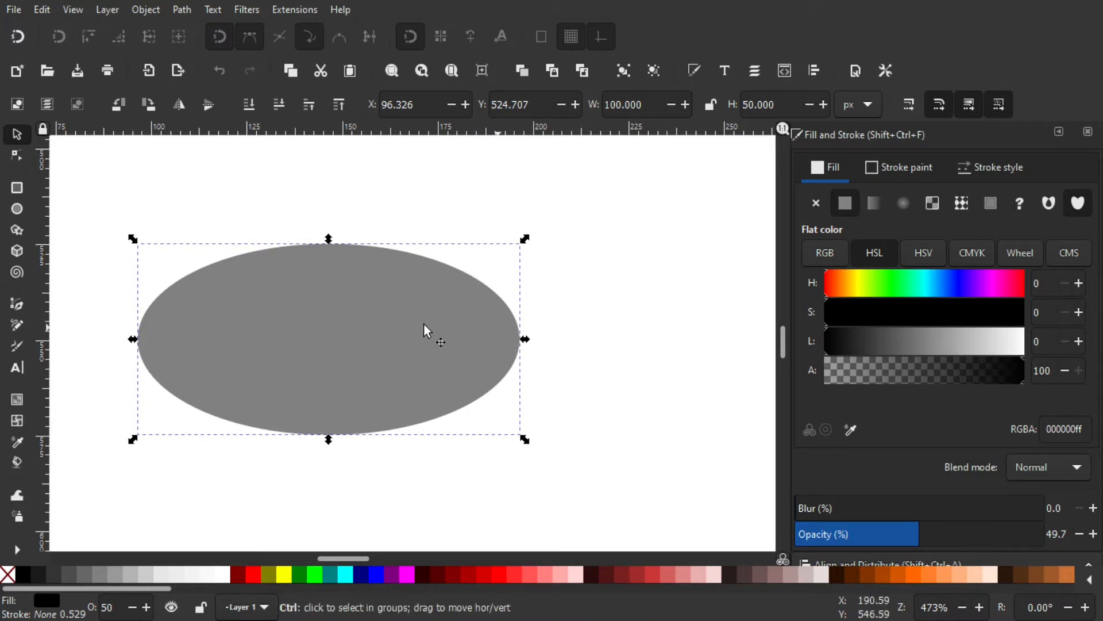
pyautogui.hotkey('ctrl', 'd')
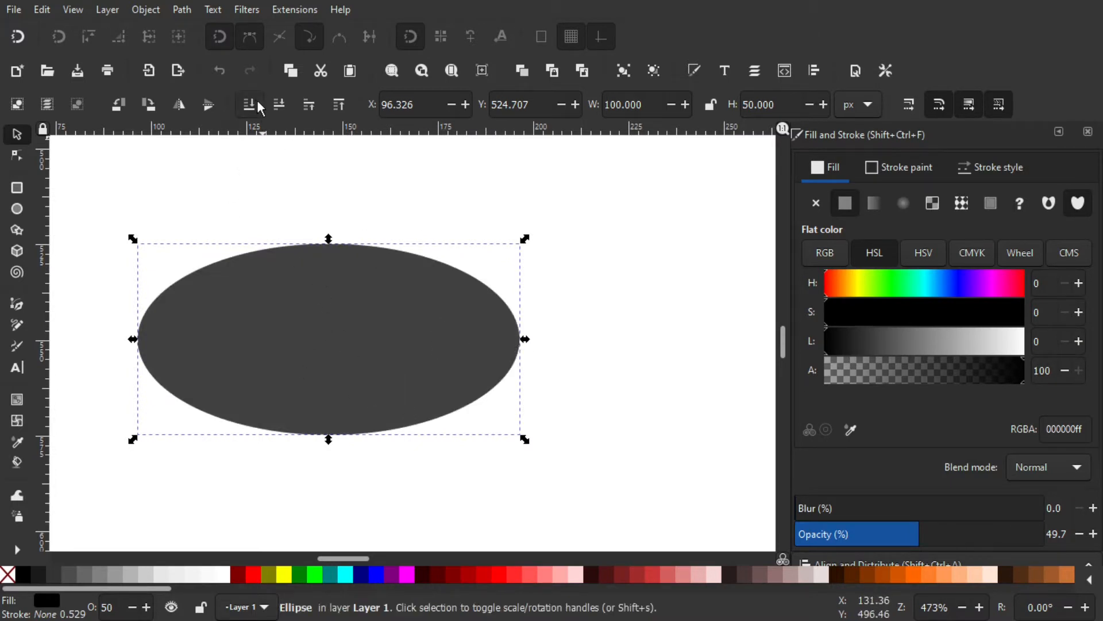
pyautogui.click(504, 575)
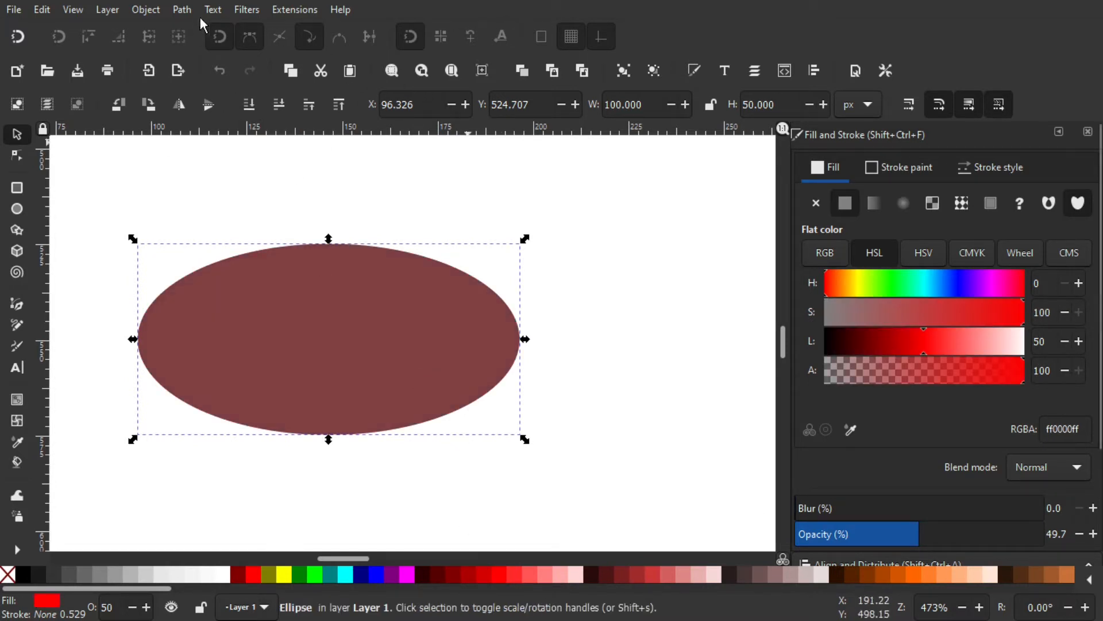
# - Add an Offset live path effect to the red ellipse
pyautogui.click(181, 9)
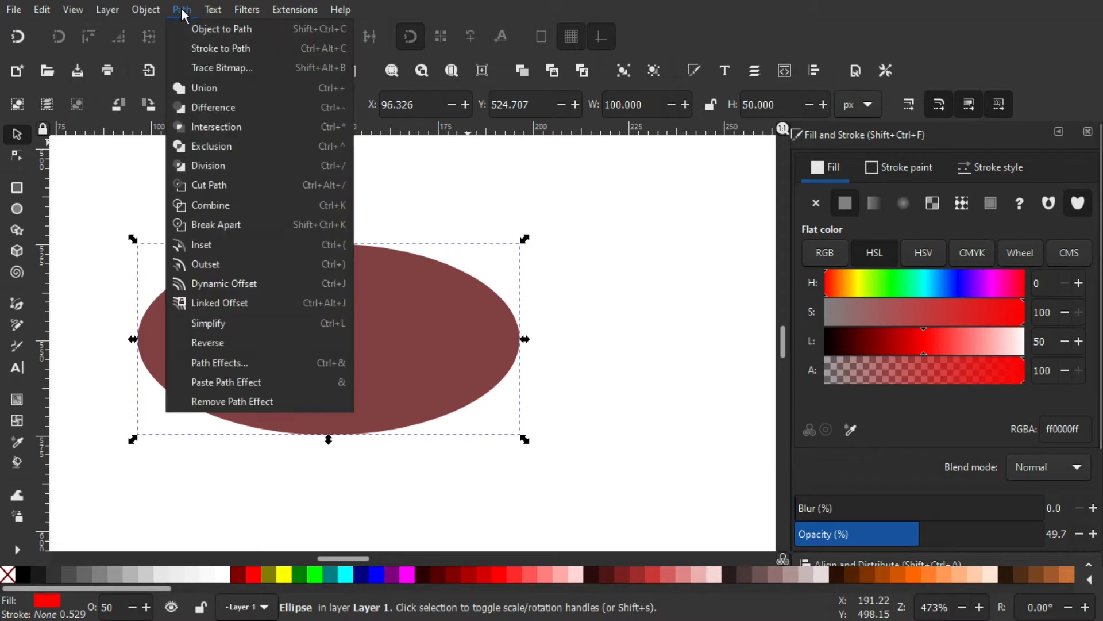
pyautogui.click(218, 362)
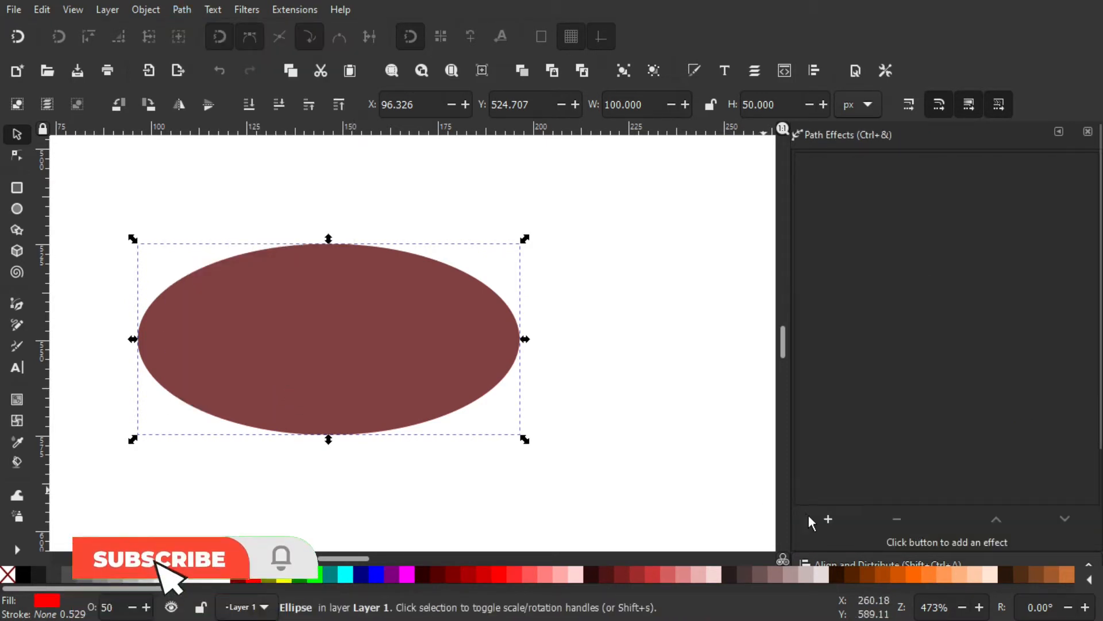
pyautogui.click(828, 519)
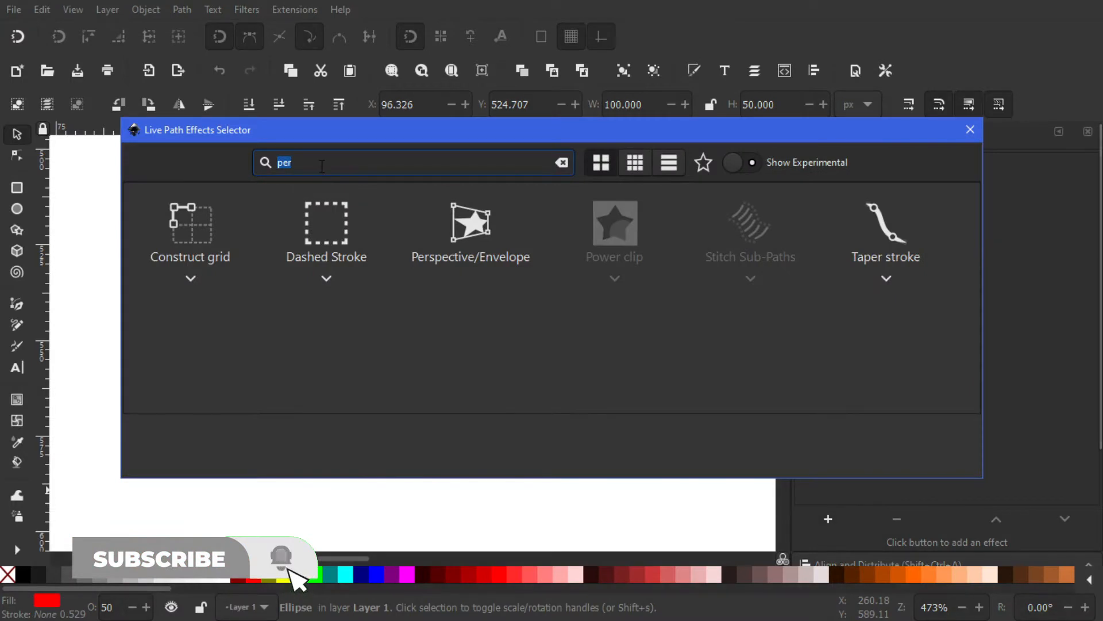
pyautogui.write('off')
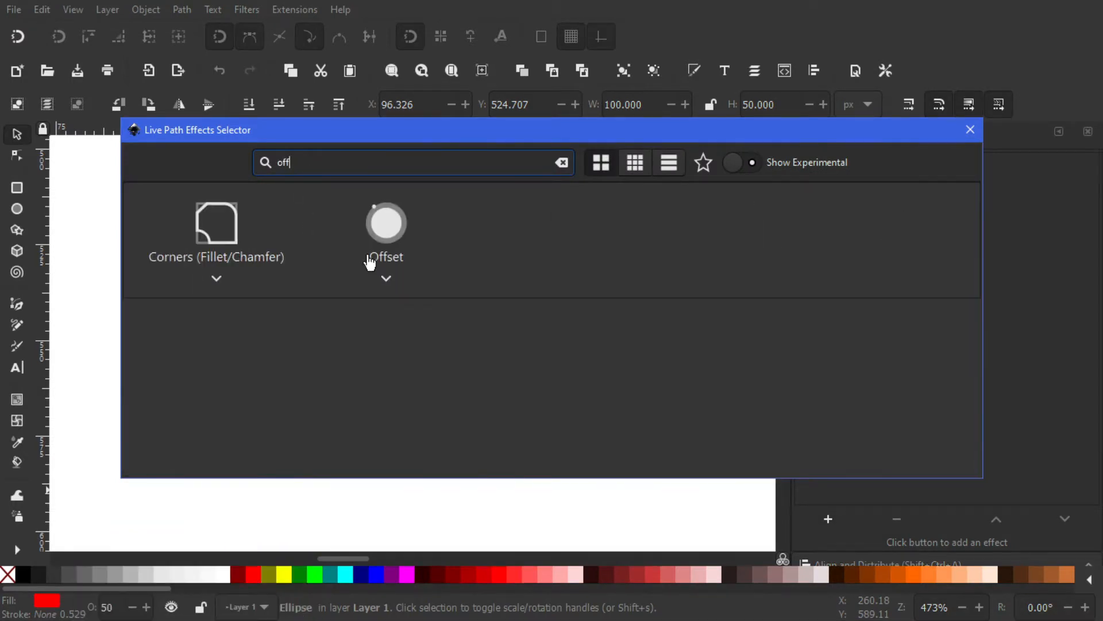
pyautogui.click(370, 262)
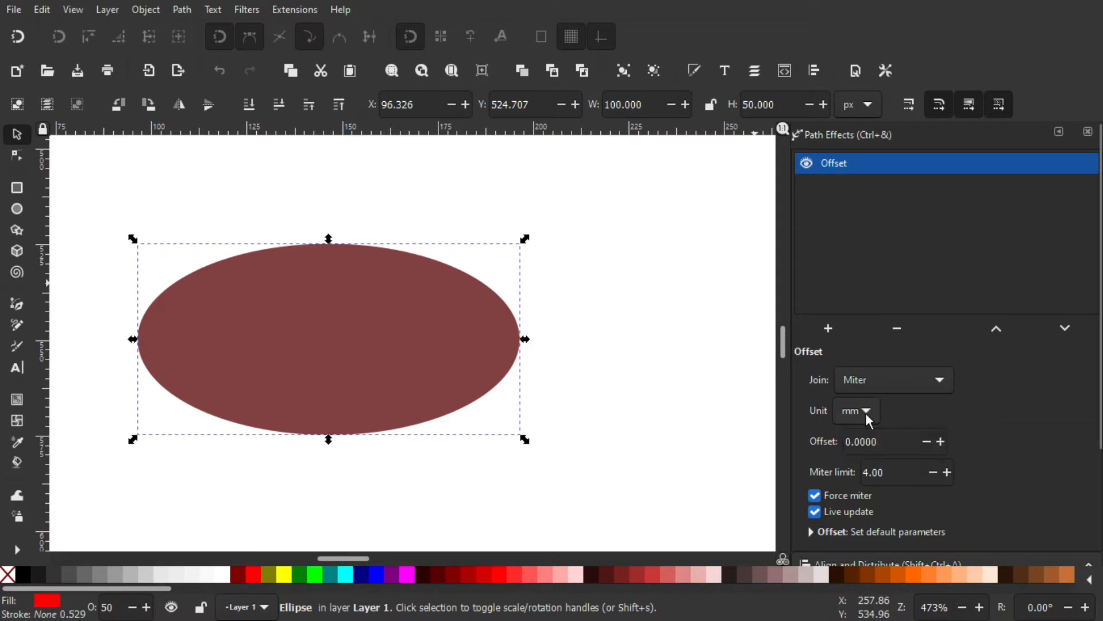
# - Set the red ellipse's Offset effect to a unit of px and an offset of 5
pyautogui.click(866, 413)
pyautogui.click(864, 432)
pyautogui.click(876, 447)
pyautogui.doubleClick(876, 448)
pyautogui.press('BackSpace')
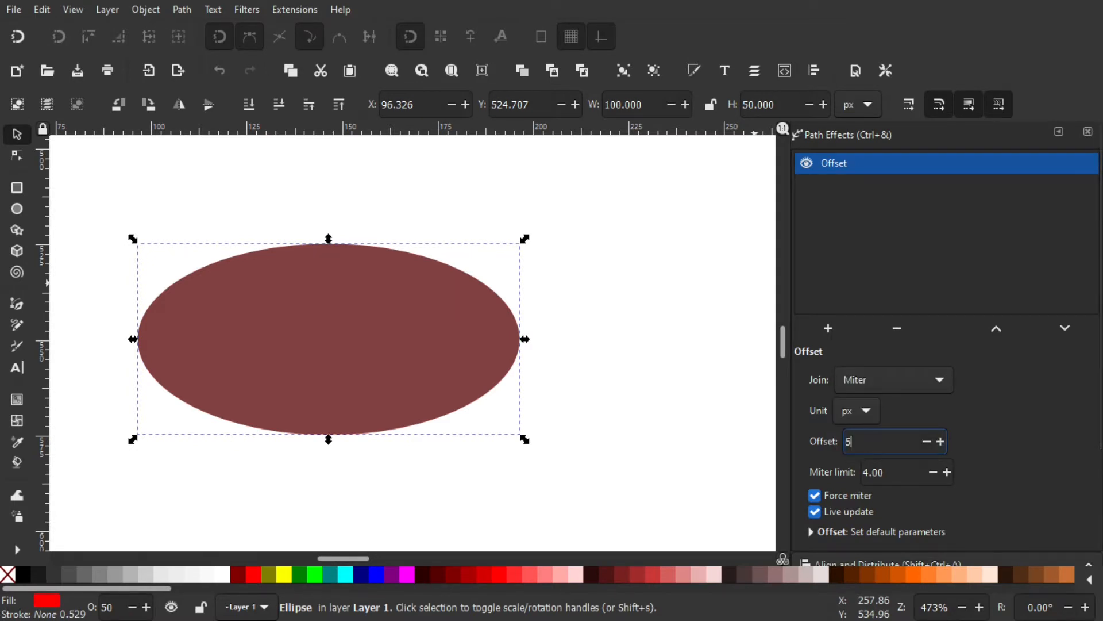
pyautogui.write('5')
pyautogui.press('Return')
pyautogui.moveTo(533, 344); pyautogui.dragTo(521, 324)
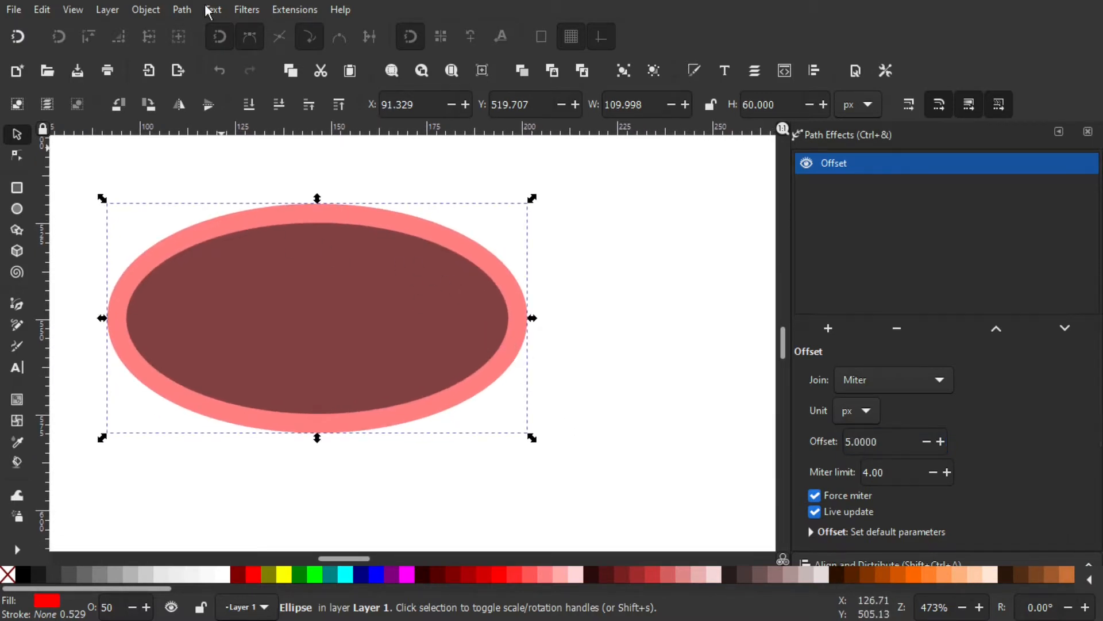
# - Convert the offset red ellipse to a path and deselect it
pyautogui.click(184, 13)
pyautogui.click(199, 30)
pyautogui.moveTo(505, 288); pyautogui.dragTo(489, 265)
pyautogui.moveTo(427, 306); pyautogui.dragTo(442, 315)
pyautogui.click(574, 293)
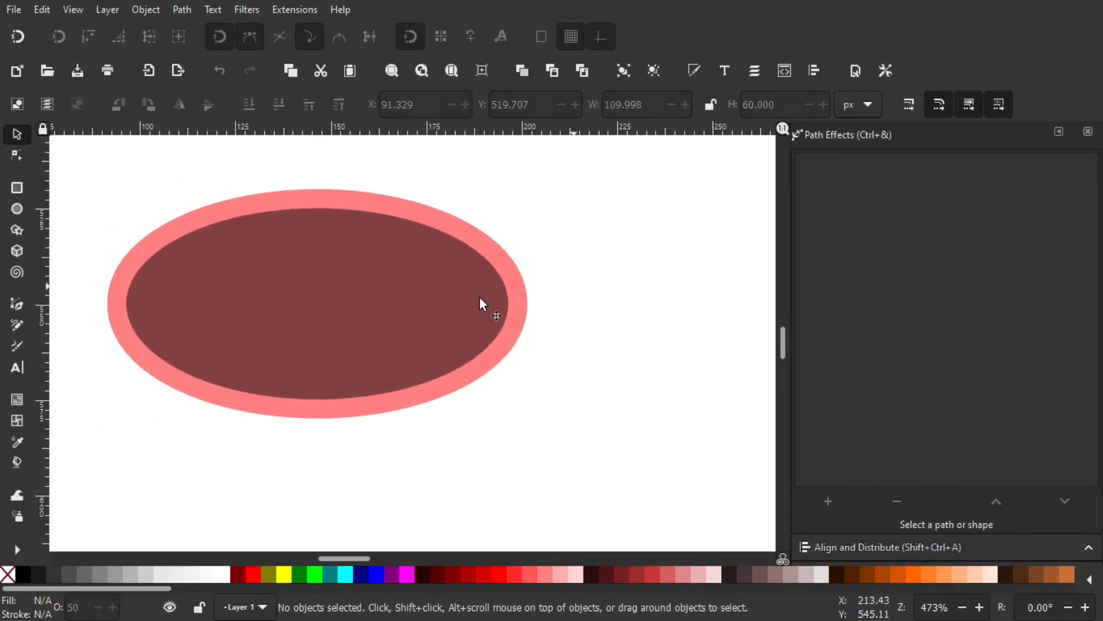
# - Duplicate the inner 100 × 50 px ellipse and fill the copy with blue
pyautogui.click(453, 310)
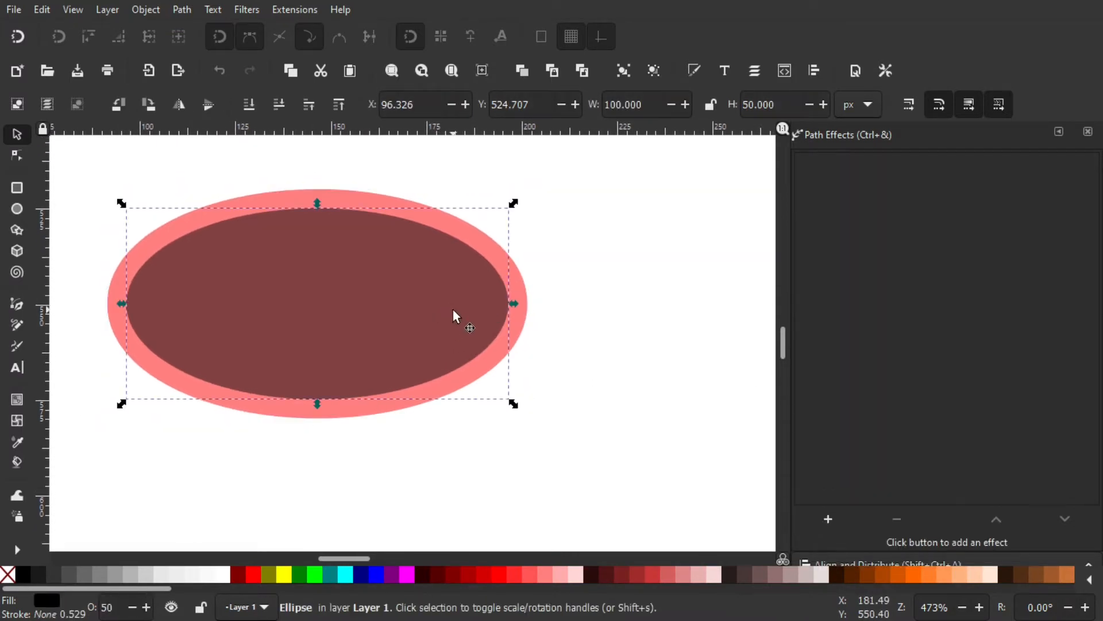
pyautogui.rightClick(419, 297)
pyautogui.click(477, 250)
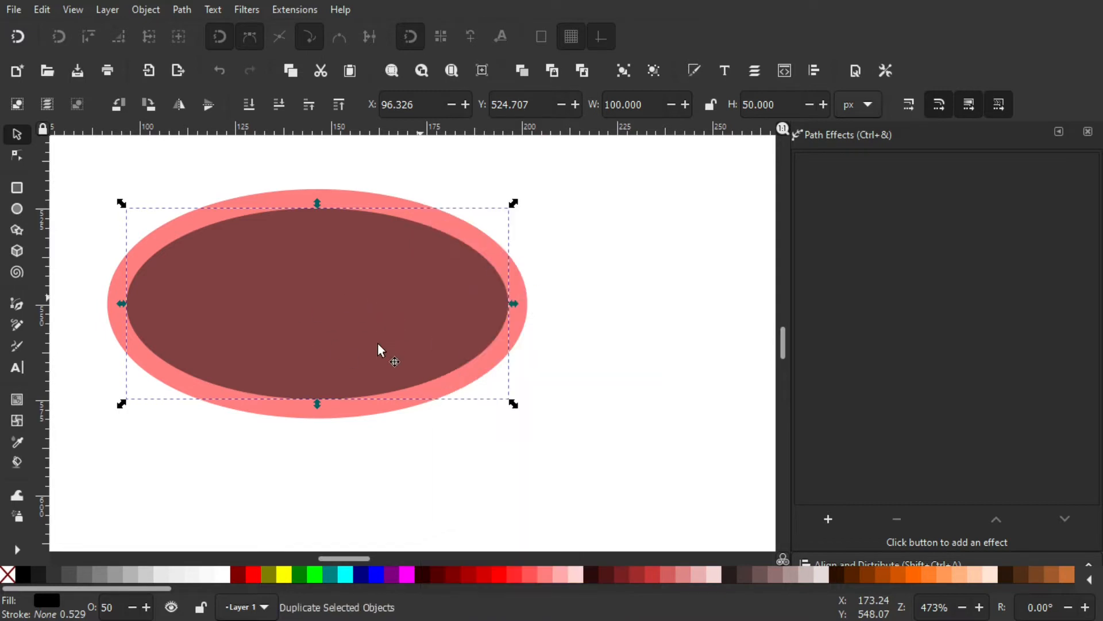
pyautogui.click(374, 574)
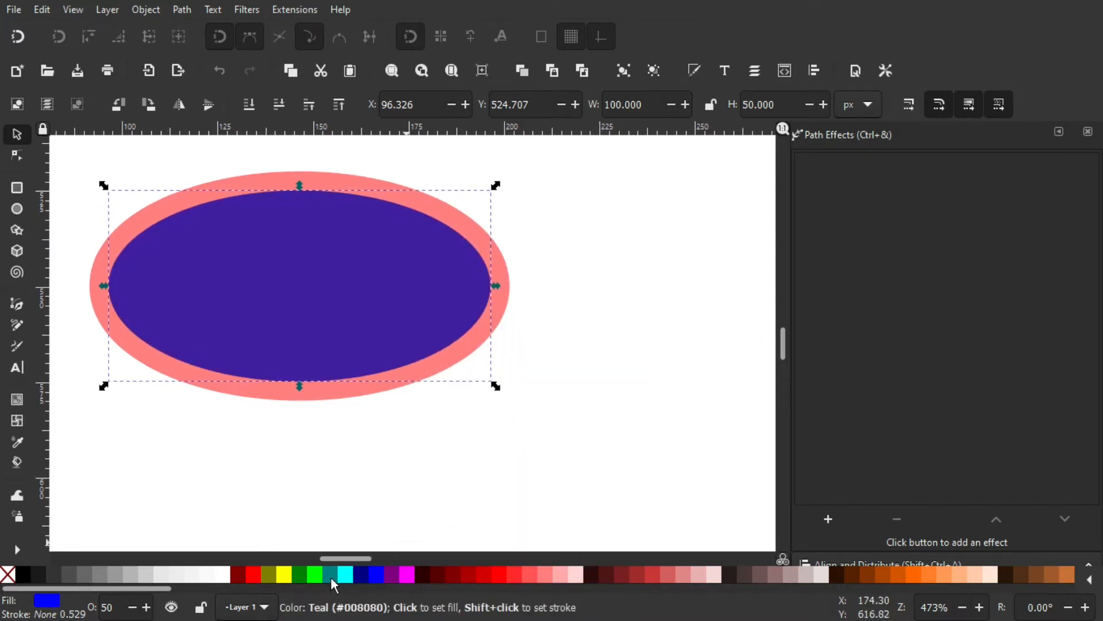
pyautogui.click(314, 574)
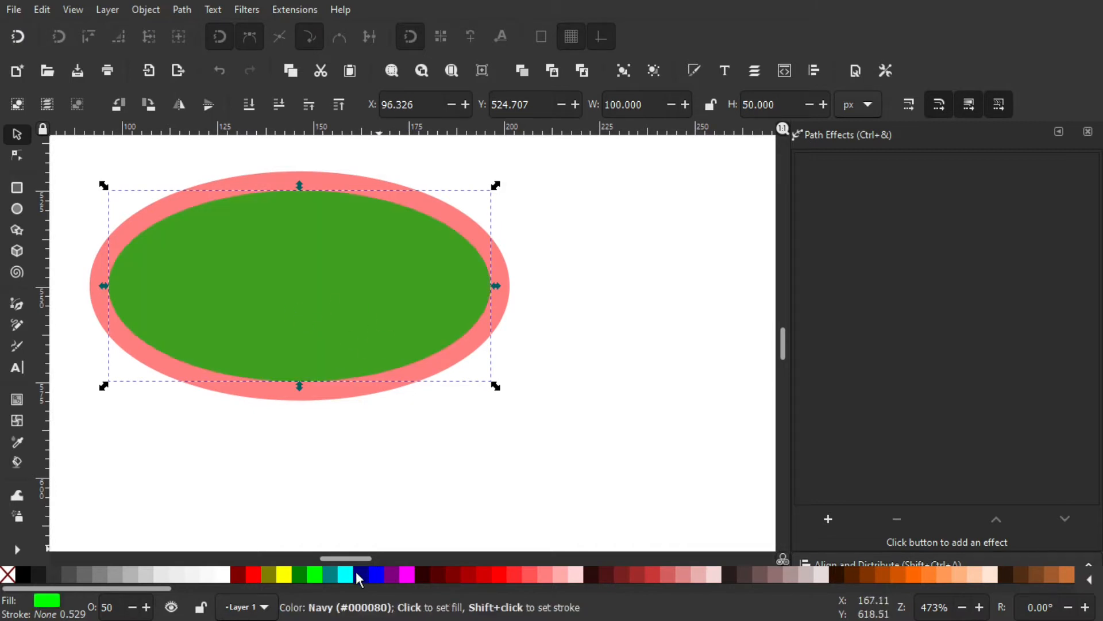
pyautogui.click(375, 574)
pyautogui.moveTo(375, 273); pyautogui.dragTo(385, 289)
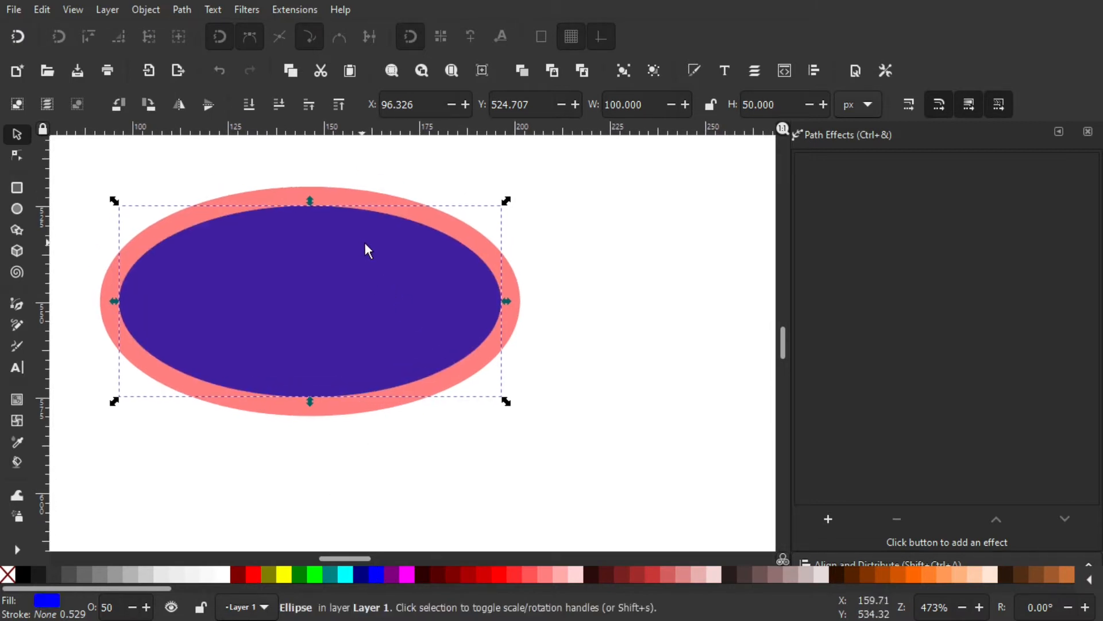
# - Add an Offset path effect to the blue ellipse and set its unit to px
pyautogui.click(829, 520)
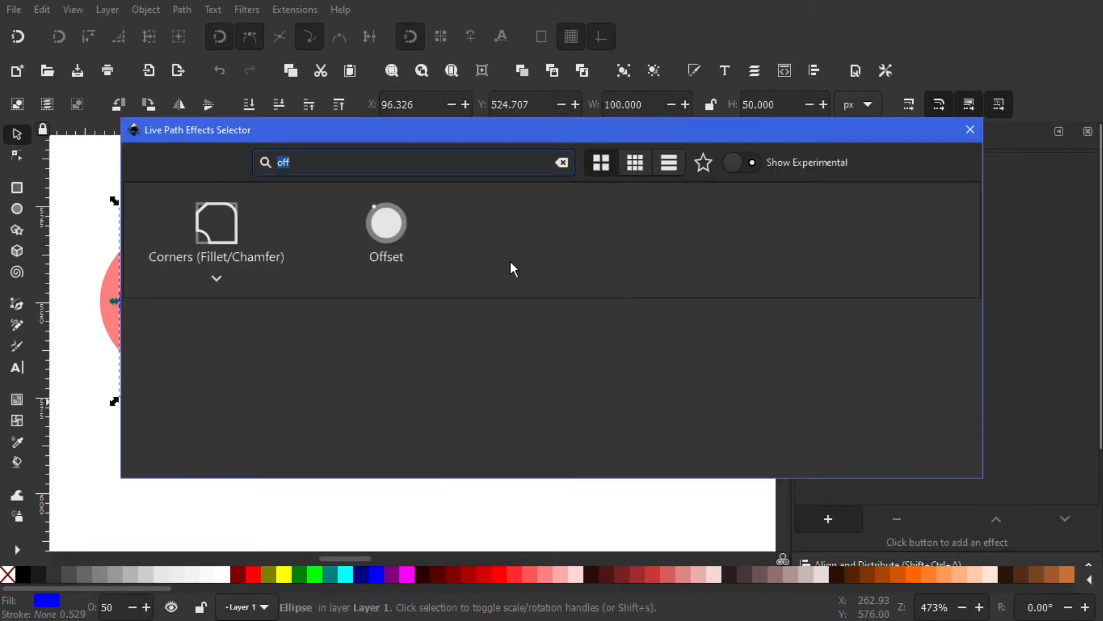
pyautogui.click(388, 258)
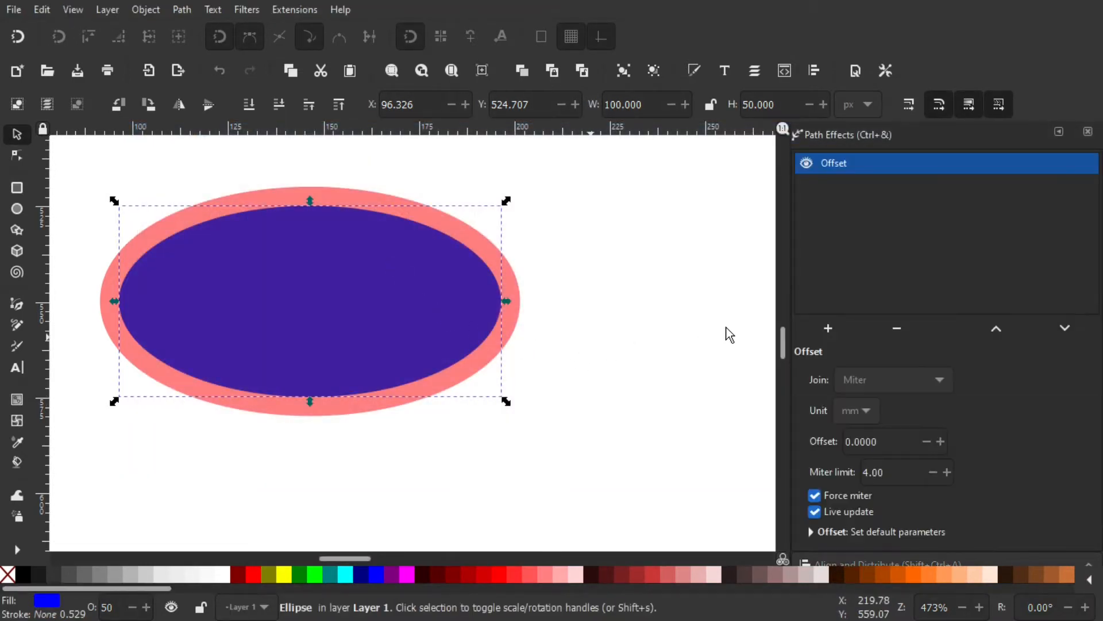
pyautogui.click(859, 418)
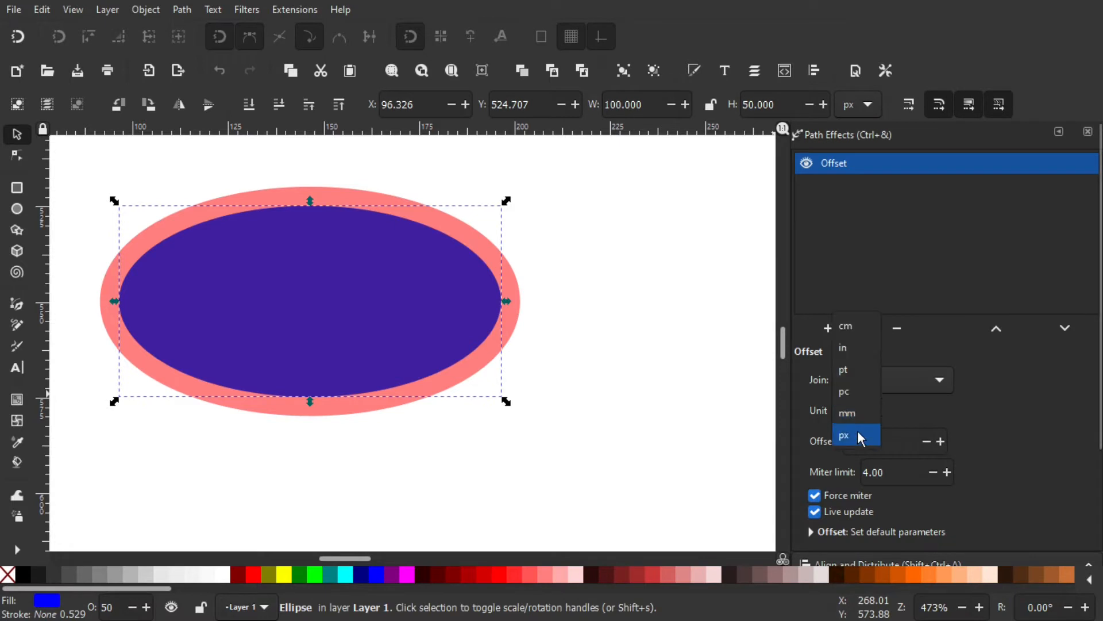
pyautogui.click(856, 435)
# - Set the blue ellipse's offset to -2.5 px
pyautogui.click(882, 447)
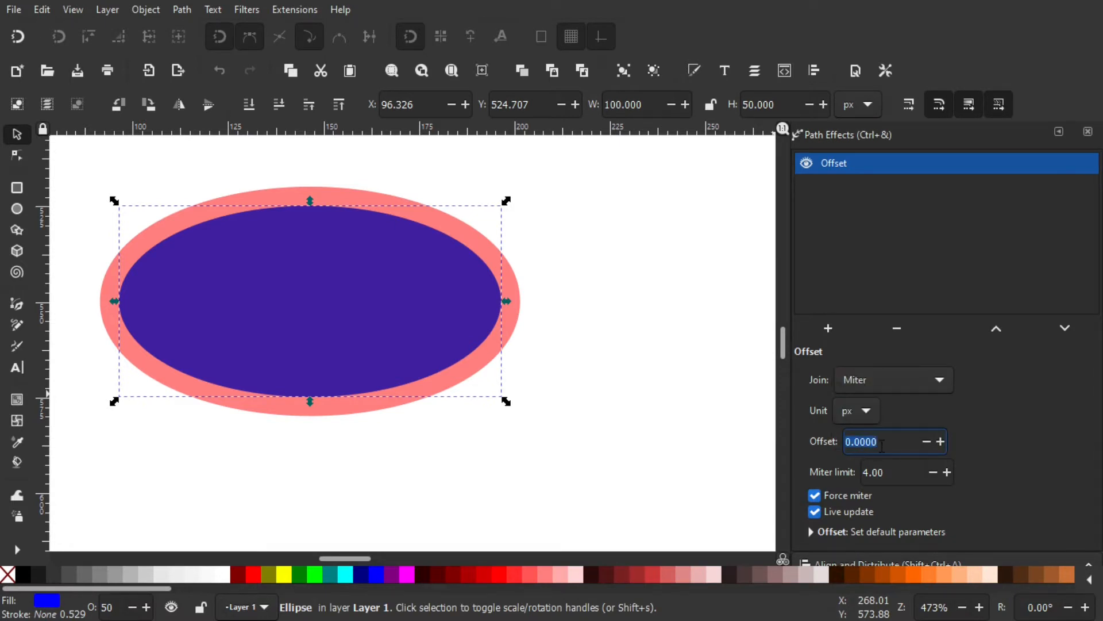
pyautogui.write('-2.5')
pyautogui.press('Return')
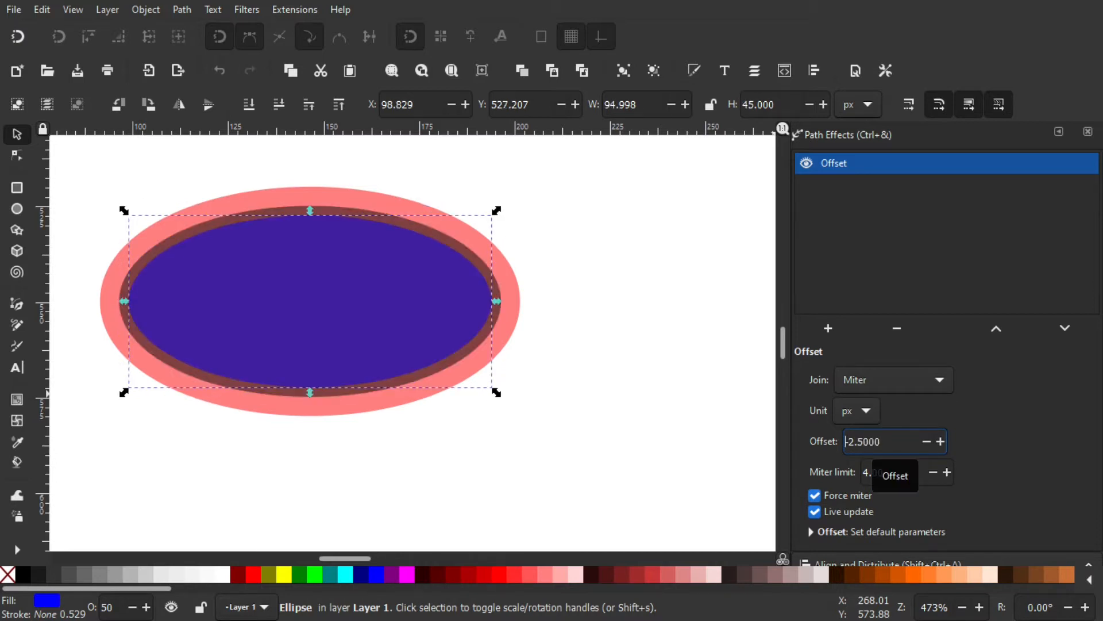
# - Set the blue ellipse's offset to -5 px
pyautogui.click(884, 446)
pyautogui.write('-5')
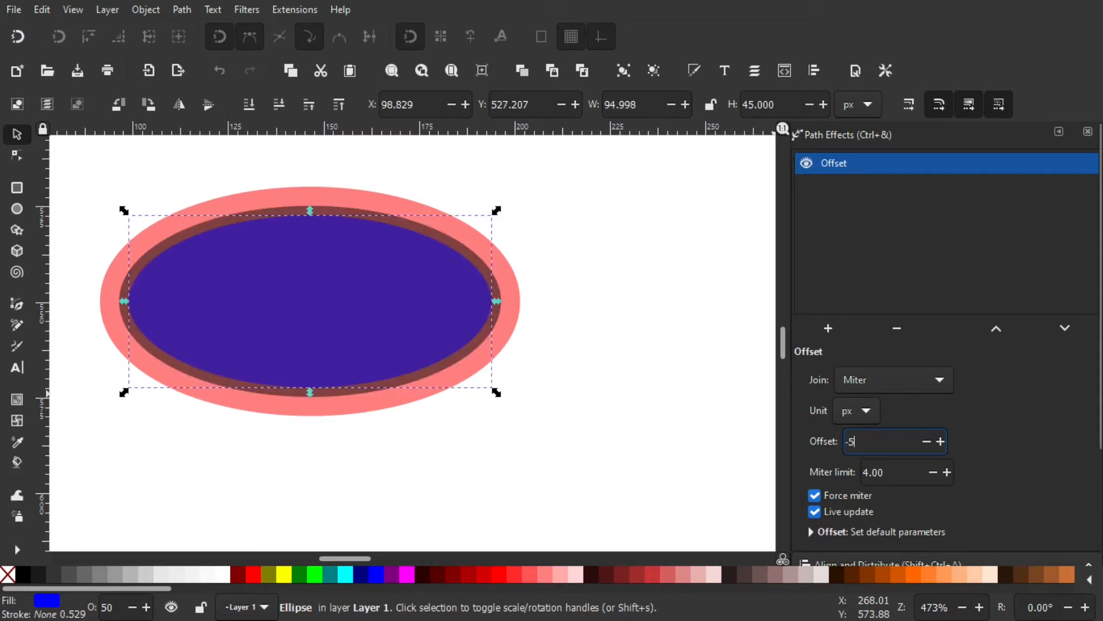
pyautogui.press('Return')
pyautogui.hscroll(-3, 368, 207)
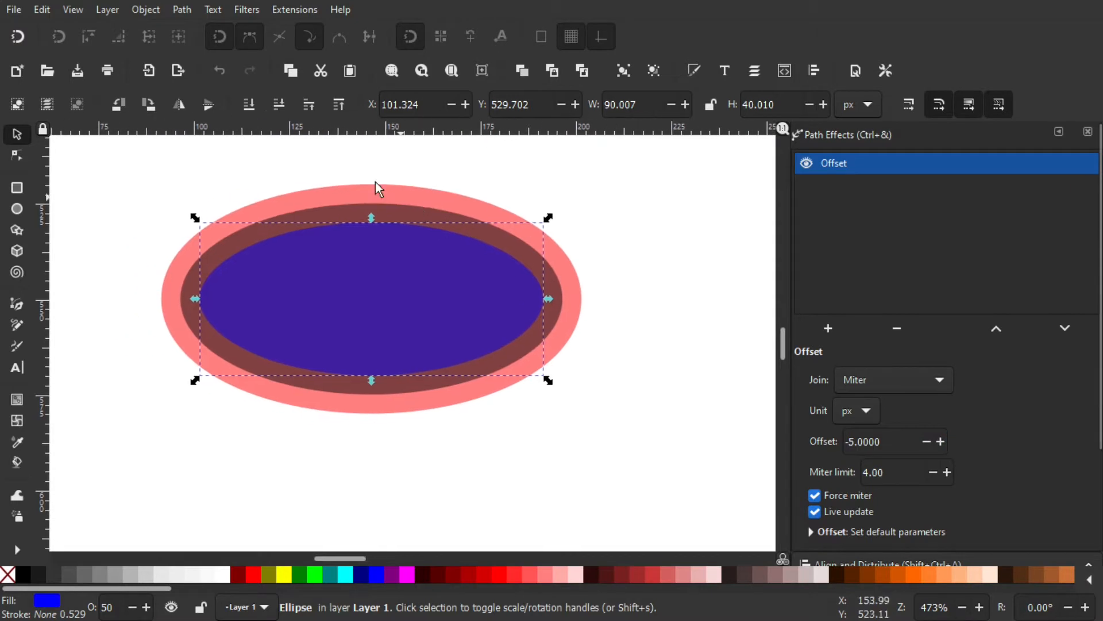
# - Convert the offset blue ellipse to a path and deselect it
pyautogui.click(187, 11)
pyautogui.click(193, 31)
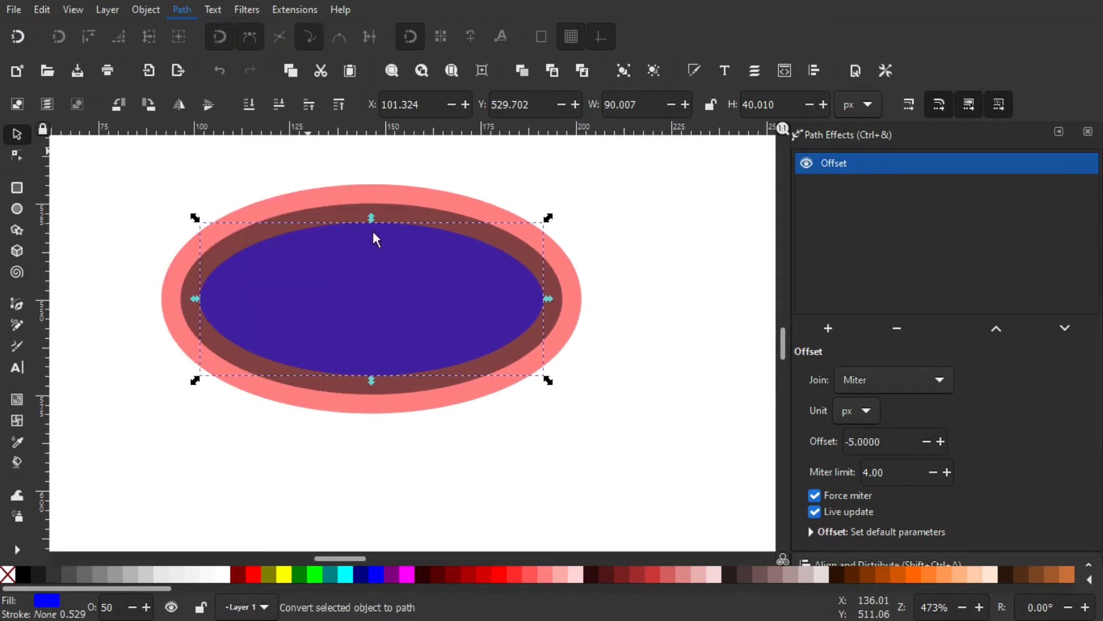
pyautogui.click(612, 452)
# - Fill the innermost ellipse with lime green (#00FF00) and deselect it
pyautogui.hscroll(3, 574, 454)
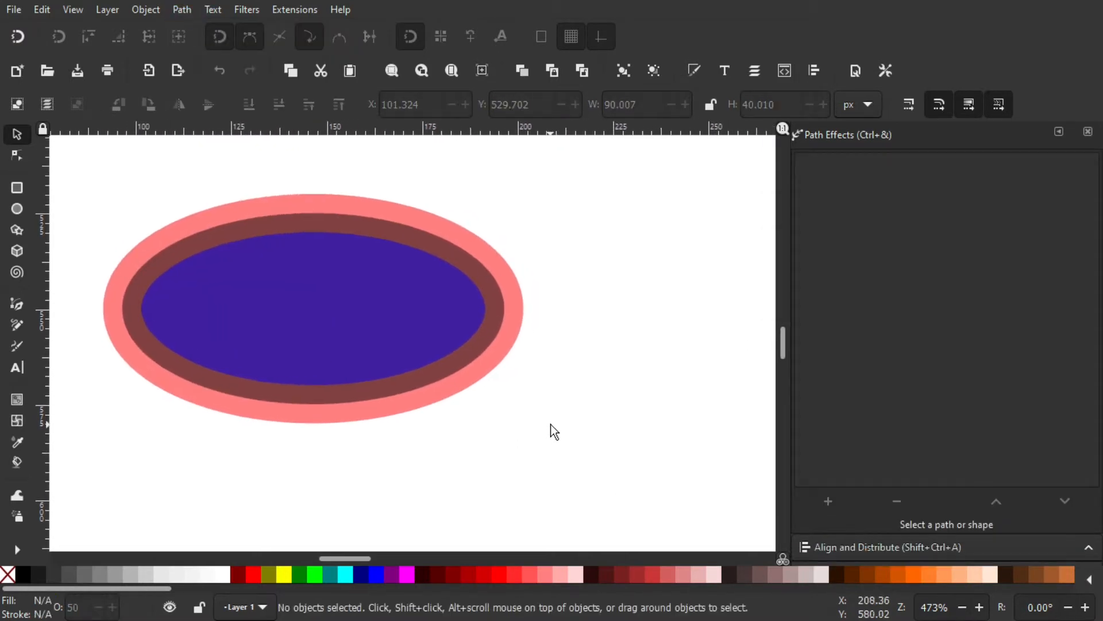
pyautogui.scroll(-1, 540, 424)
pyautogui.click(440, 326)
pyautogui.click(319, 575)
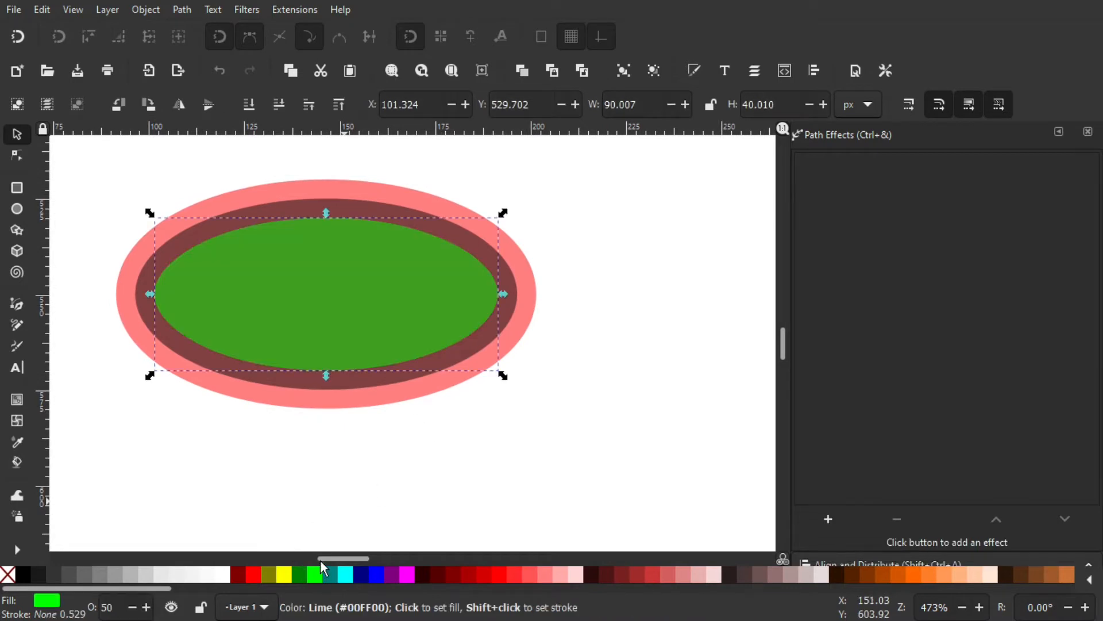
pyautogui.click(349, 459)
pyautogui.hscroll(-1, 362, 446)
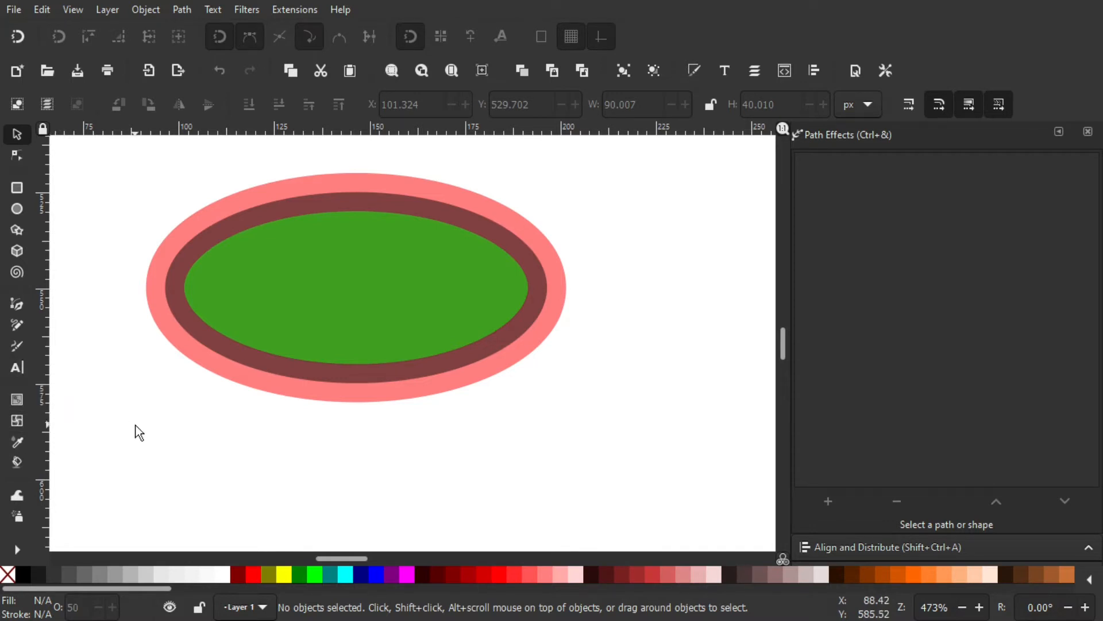
# - Create a text object reading "HELM" below the ellipses
pyautogui.press('t')
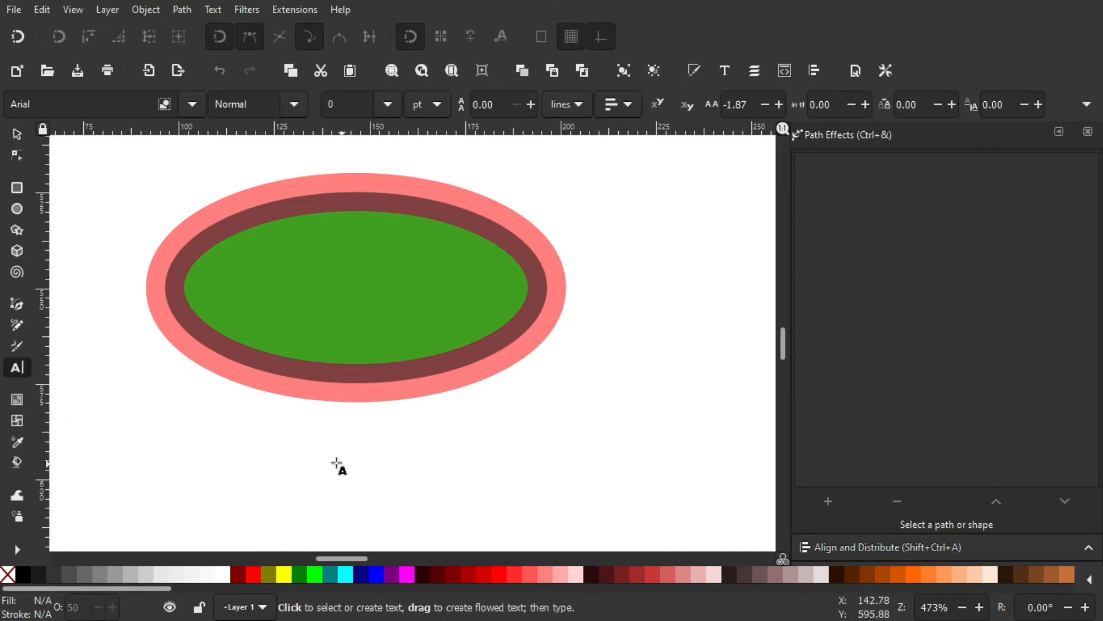
pyautogui.click(305, 425)
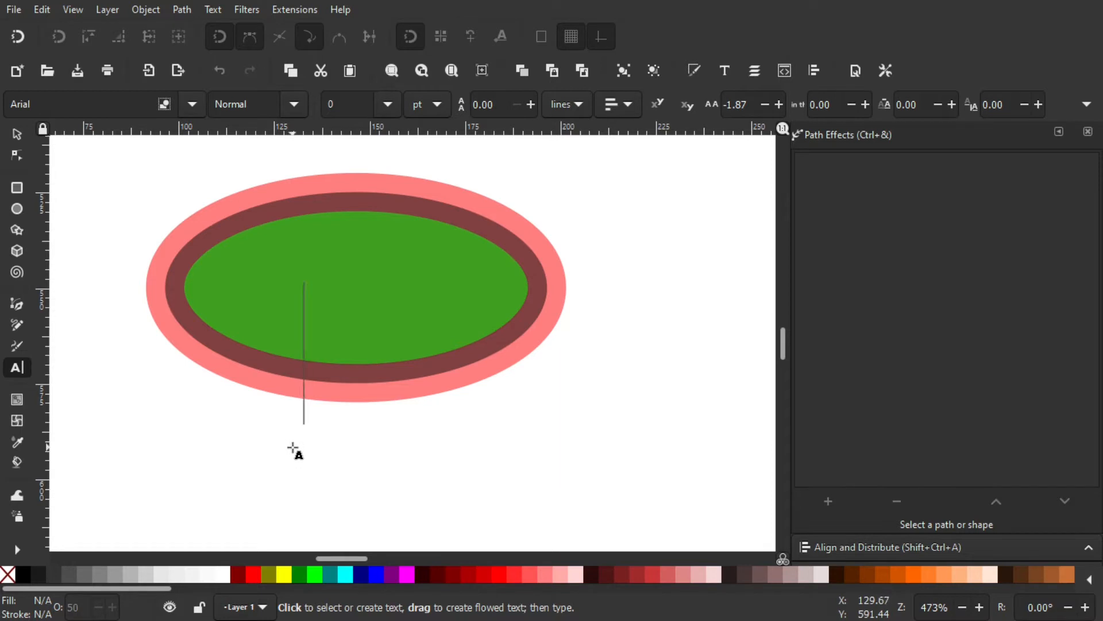
pyautogui.write('HELM')
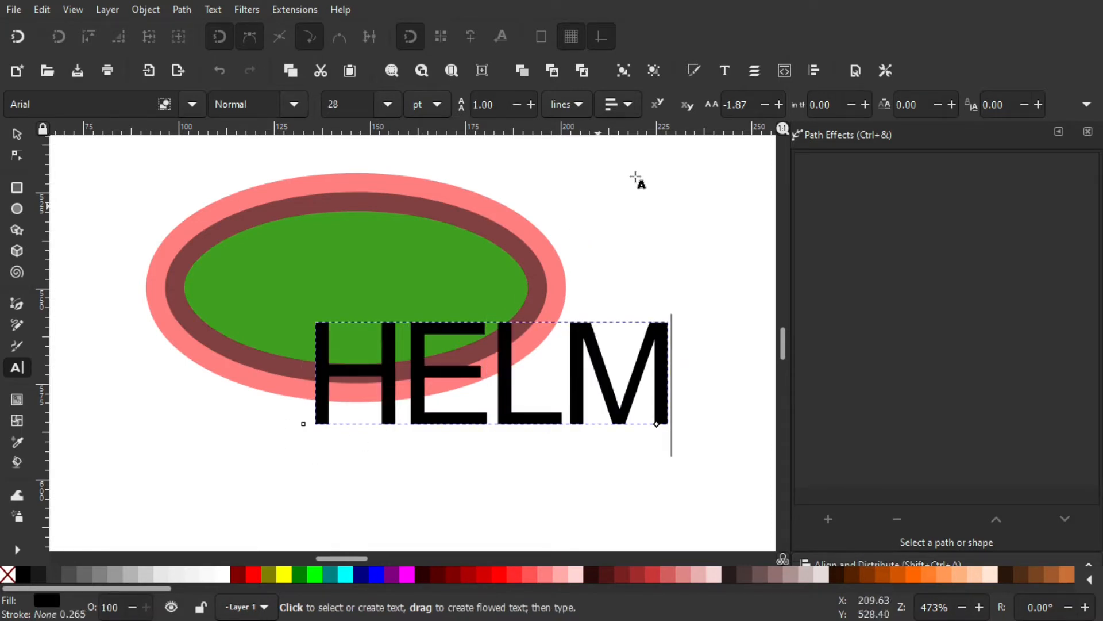
# - Set the letter spacing of the whole "HELM" text to 0
pyautogui.hotkey('ctrl', 'a')
pyautogui.hotkey('ctrl', 'a')
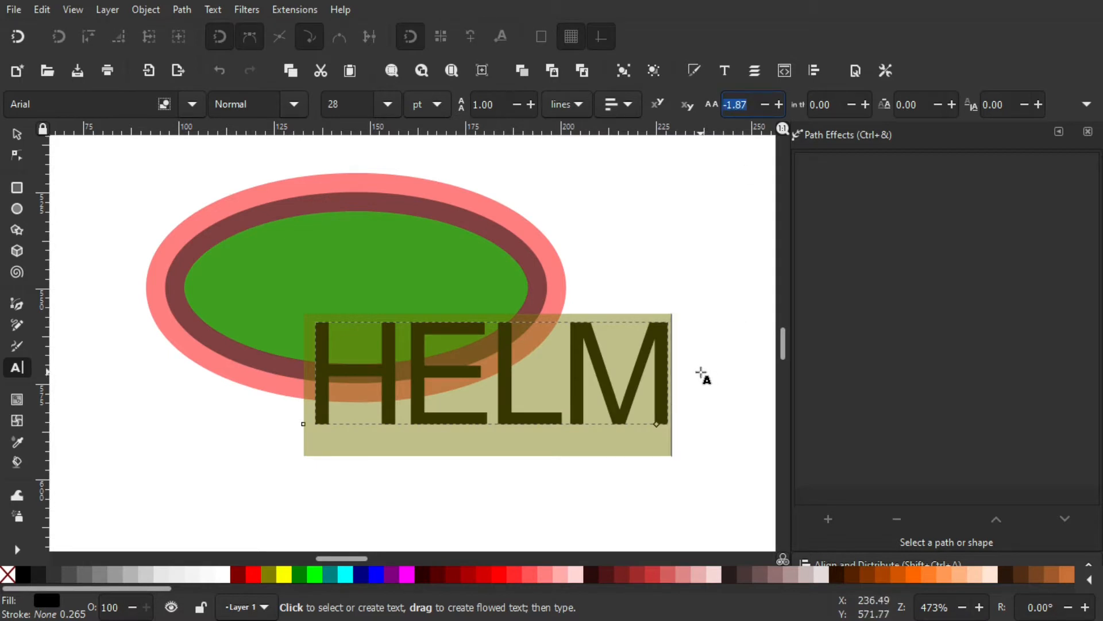
pyautogui.write('0')
pyautogui.press('Return')
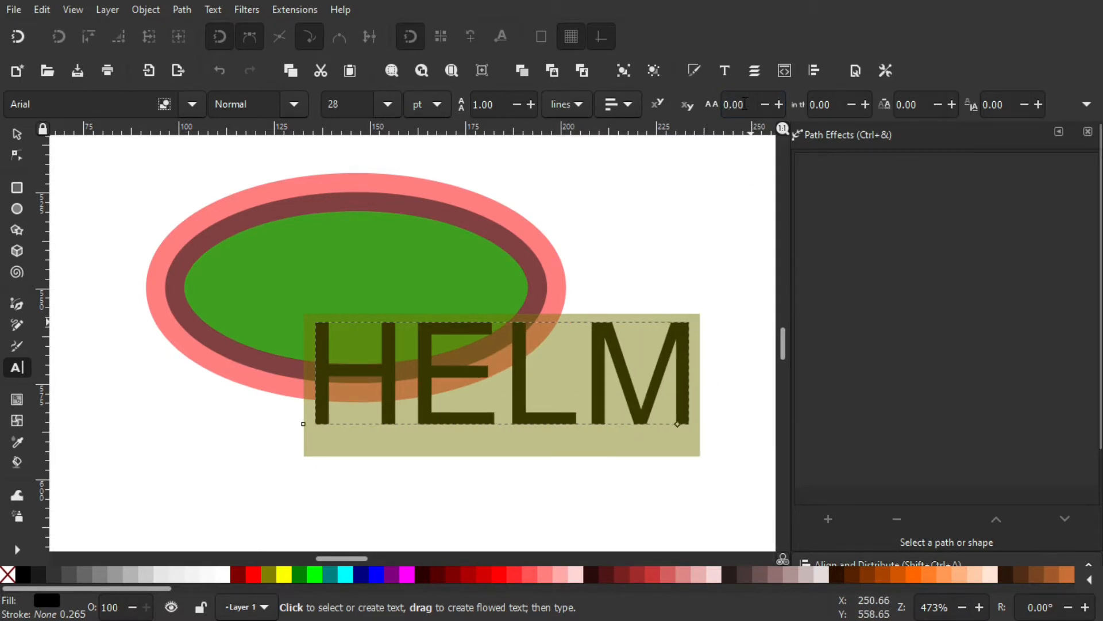
# - Change the "HELM" text's font to EVOGRIA and finish editing the text
pyautogui.click(78, 111)
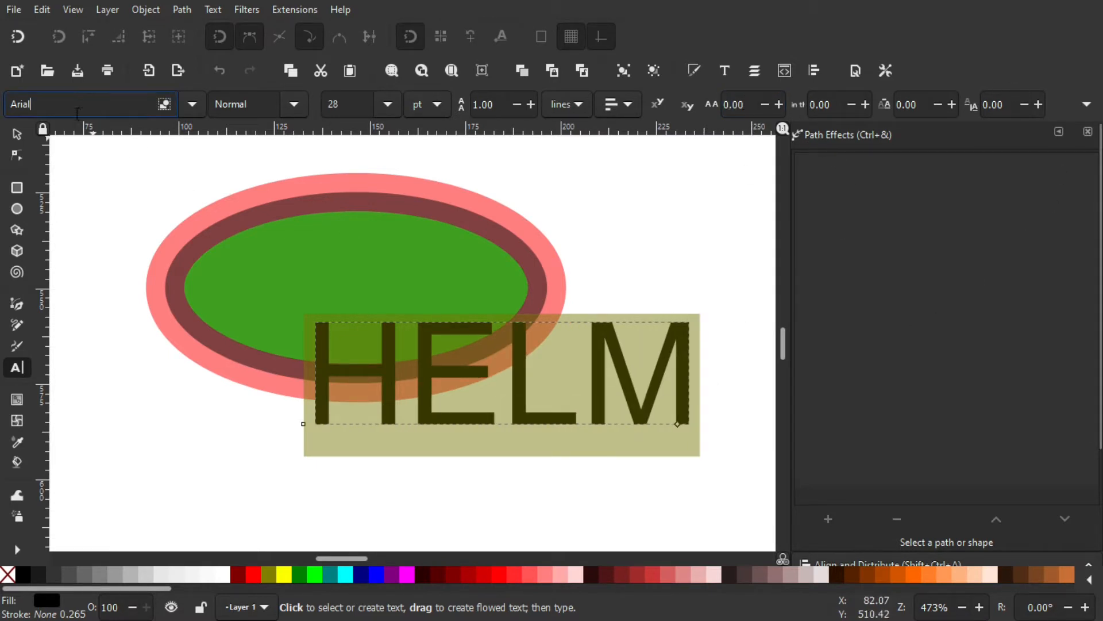
pyautogui.hotkey('ctrl', 'a')
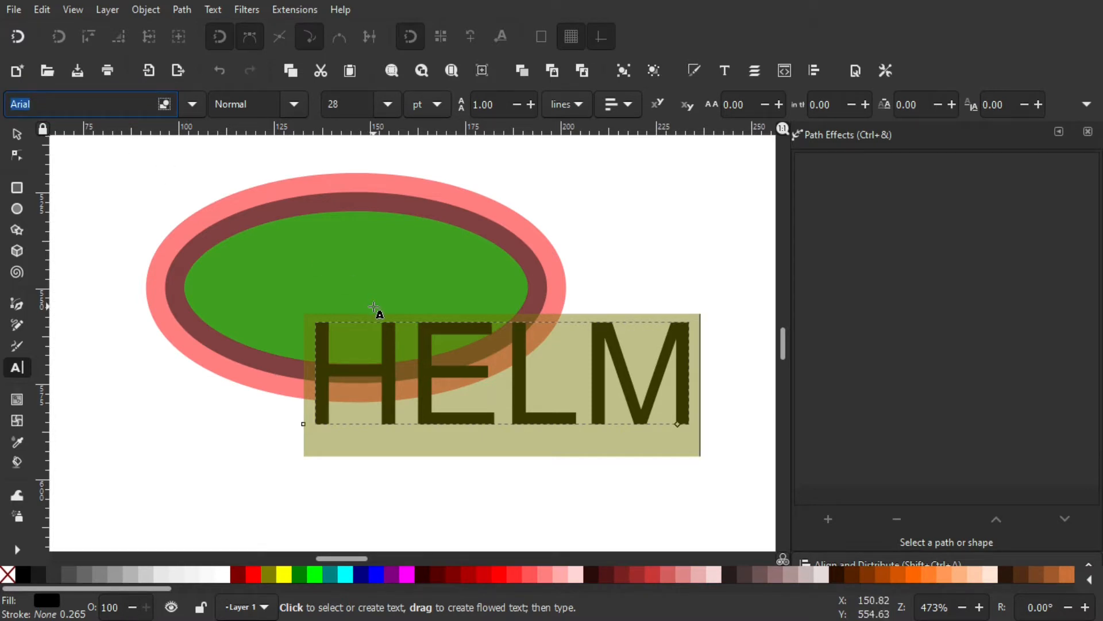
pyautogui.write('Ev')
pyautogui.click(38, 126)
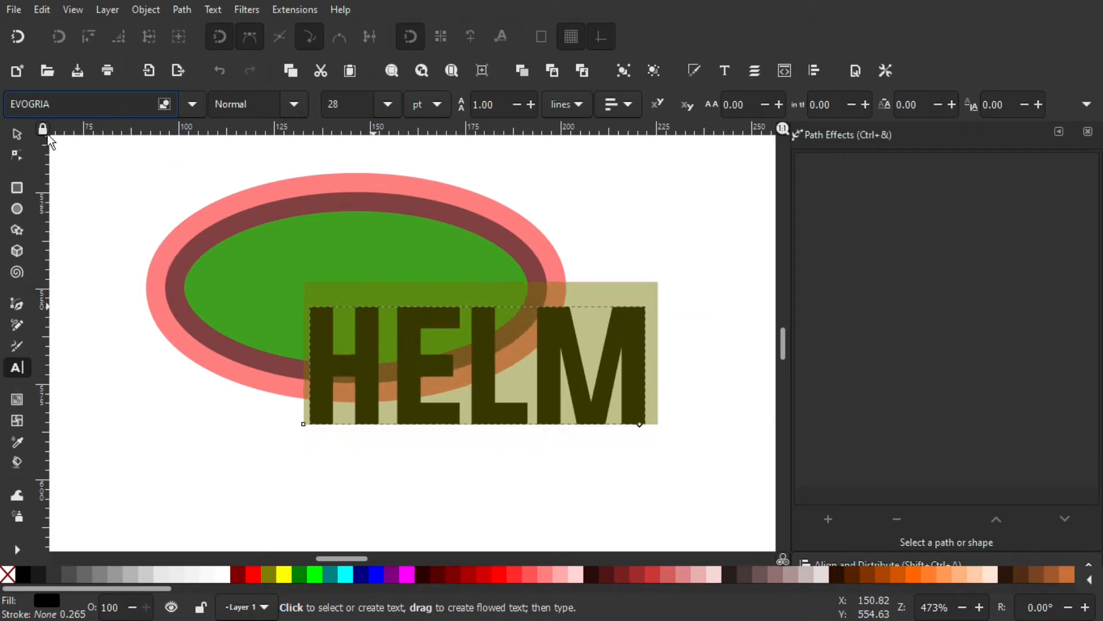
pyautogui.click(13, 140)
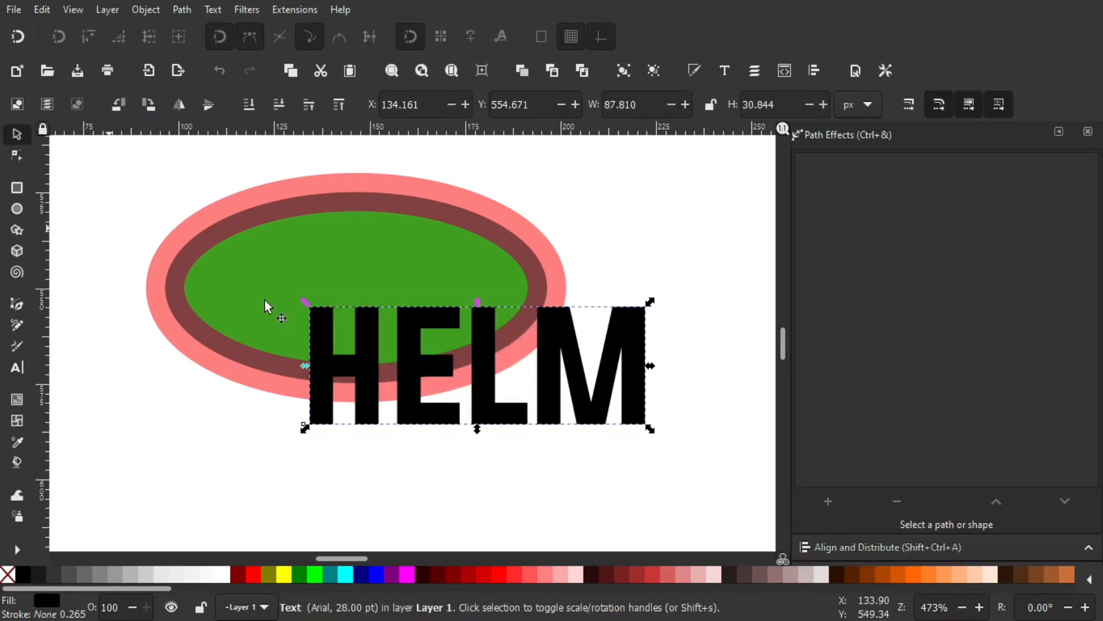
# - Move the "HELM" text left so that it sits under the middle of the ellipses
pyautogui.hscroll(1, 481, 357)
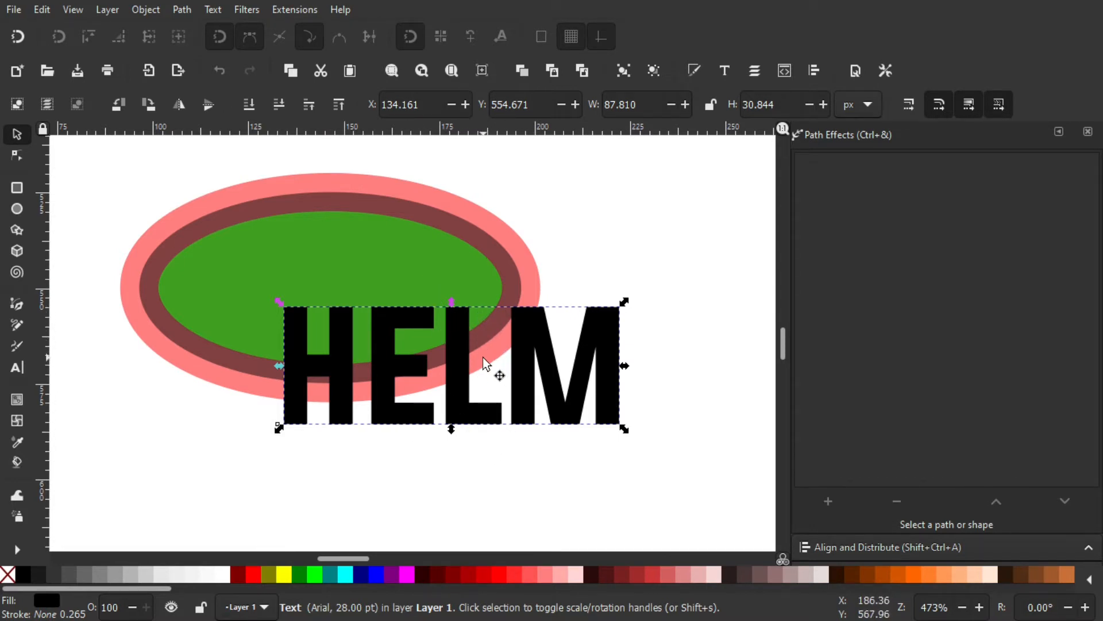
pyautogui.moveTo(482, 357); pyautogui.dragTo(368, 339)
pyautogui.moveTo(481, 337); pyautogui.dragTo(521, 365)
# - Match the "HELM" text's width to the innermost ellipse by setting it to 90.007 px with the proportions locked
pyautogui.click(409, 253)
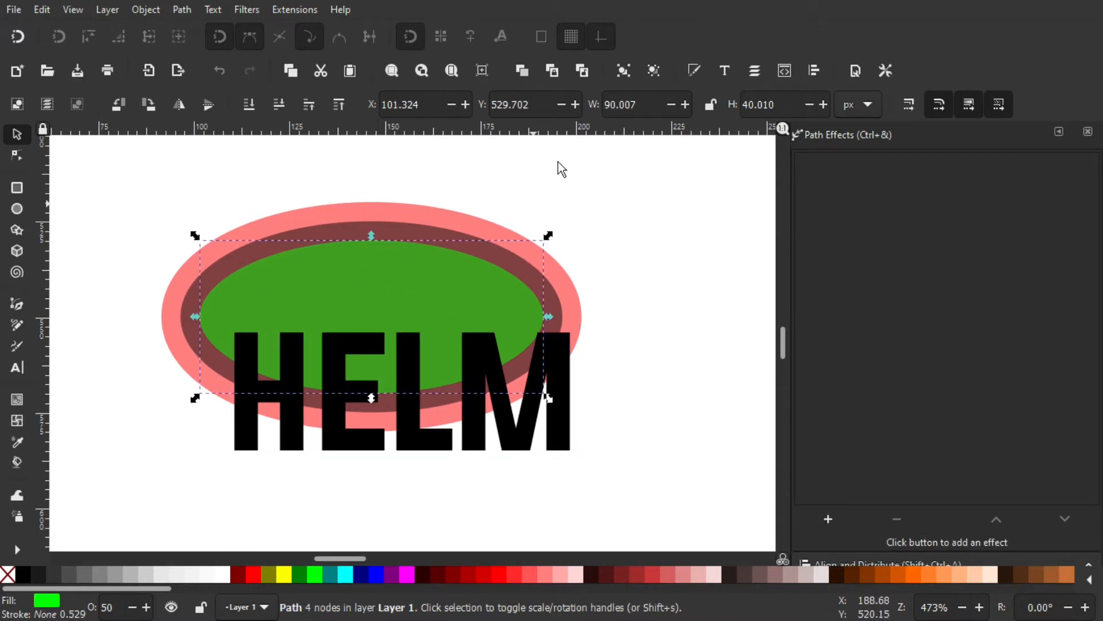
pyautogui.click(625, 102)
pyautogui.moveTo(647, 100); pyautogui.dragTo(564, 101)
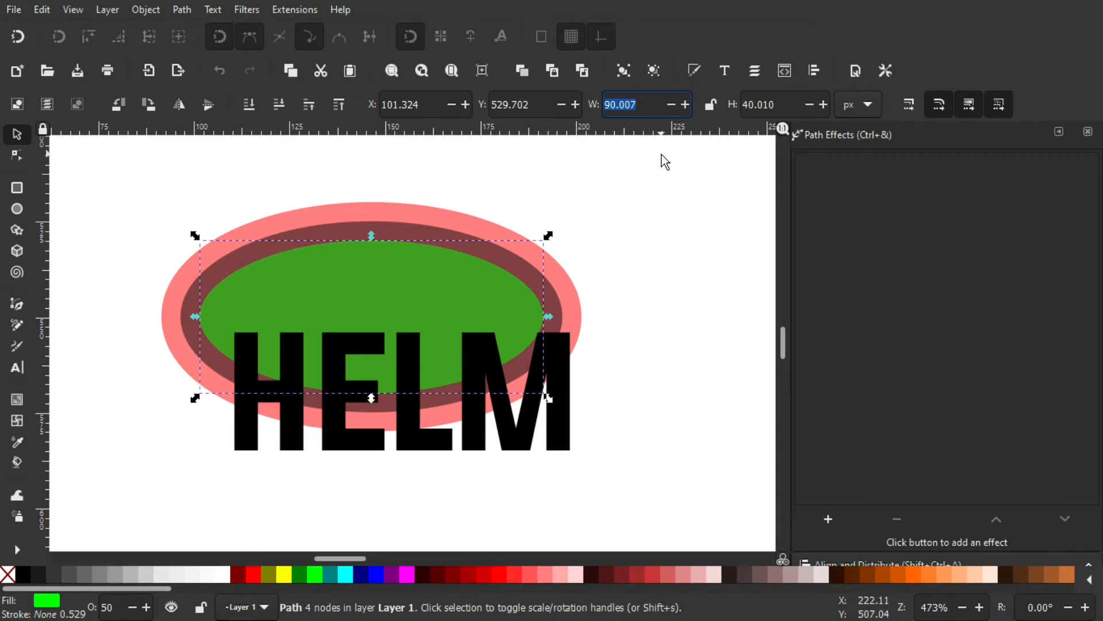
pyautogui.click(554, 341)
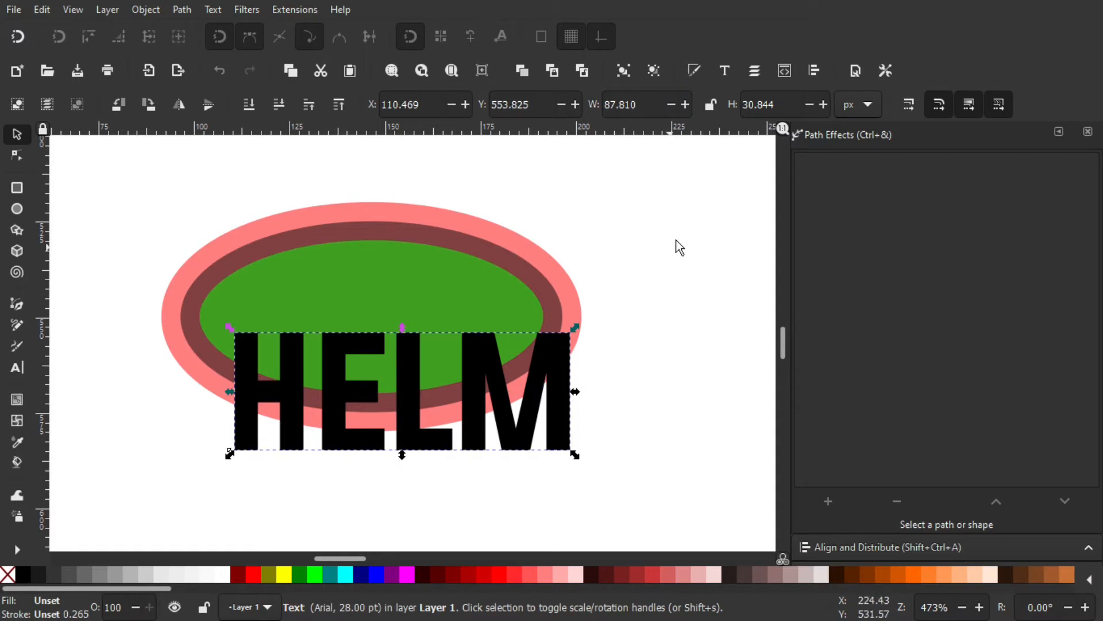
pyautogui.click(710, 105)
pyautogui.click(642, 105)
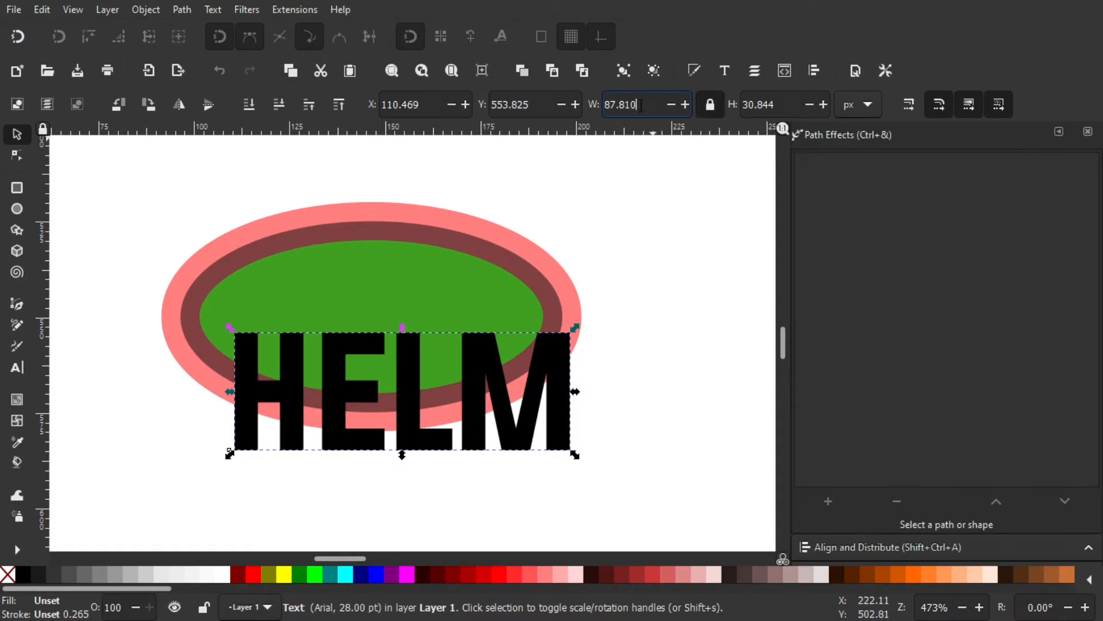
pyautogui.hotkey('ctrl', 'a')
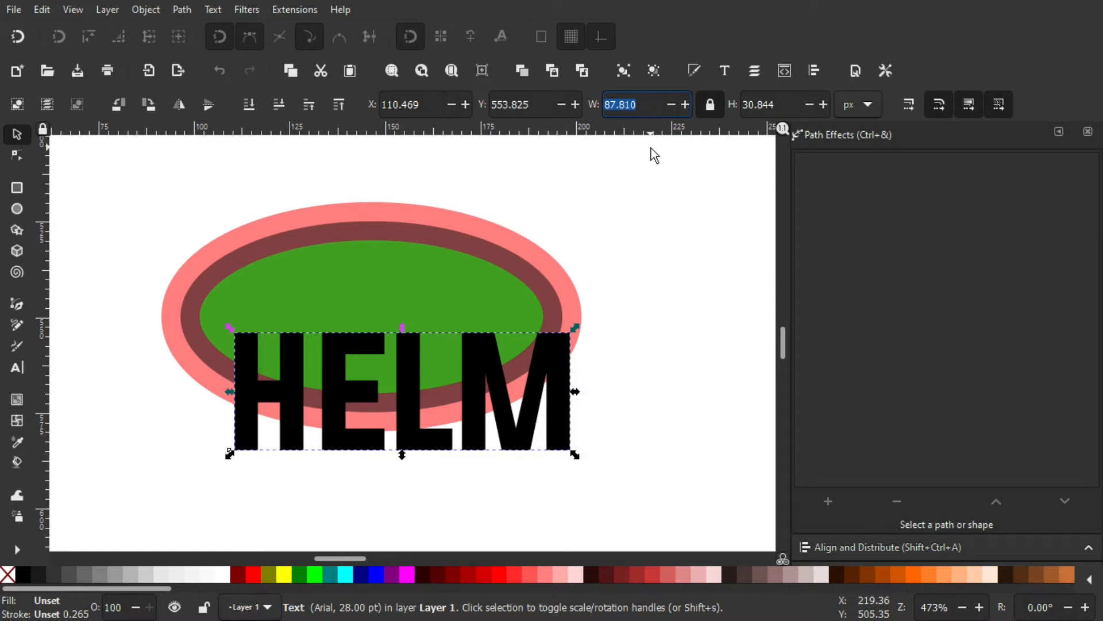
pyautogui.press('BackSpace')
pyautogui.write('90.007')
pyautogui.press('Return')
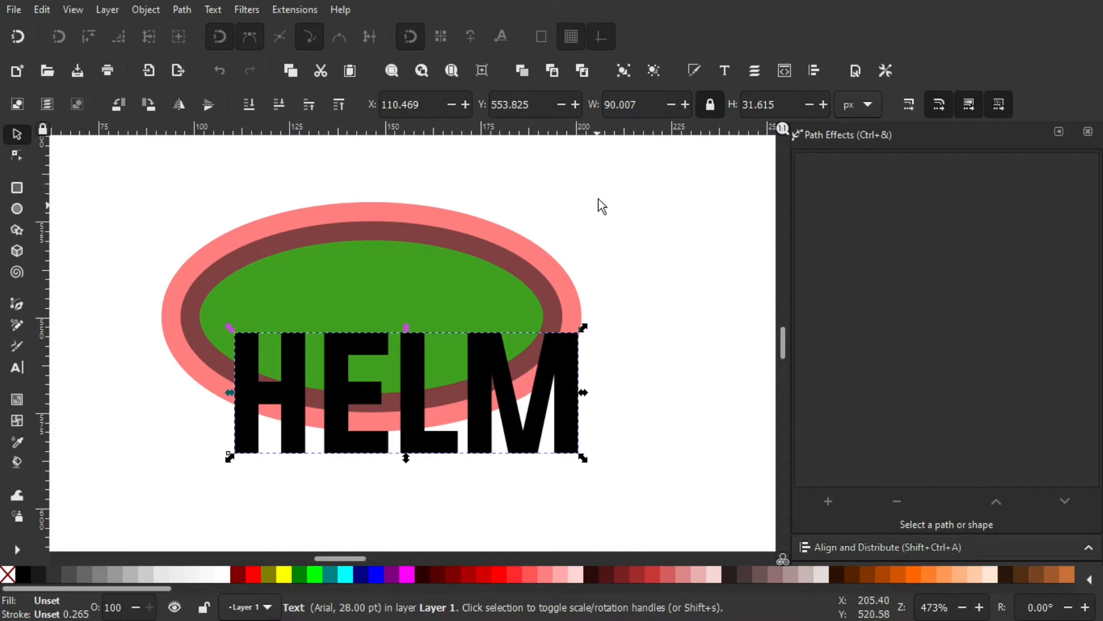
# - Centre the "HELM" text horizontally and vertically on the green ellipse, relative to the last selected object, and deselect both
pyautogui.moveTo(574, 213)
pyautogui.mouseDown()
pyautogui.moveTo(584, 188)
pyautogui.moveTo(568, 210)
pyautogui.mouseUp()
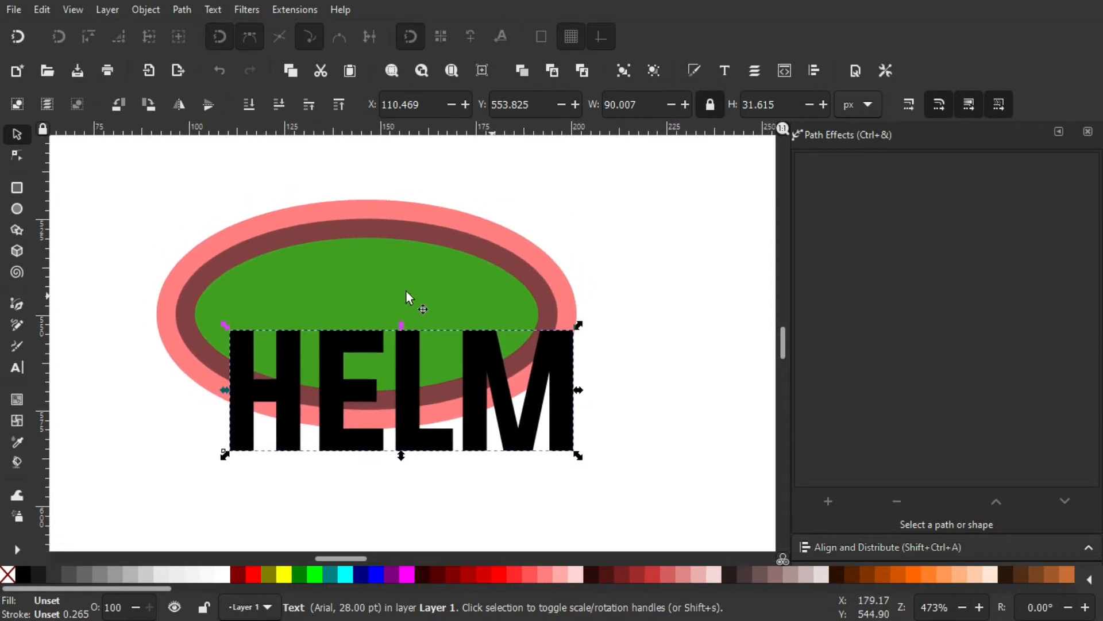
pyautogui.click(379, 276)
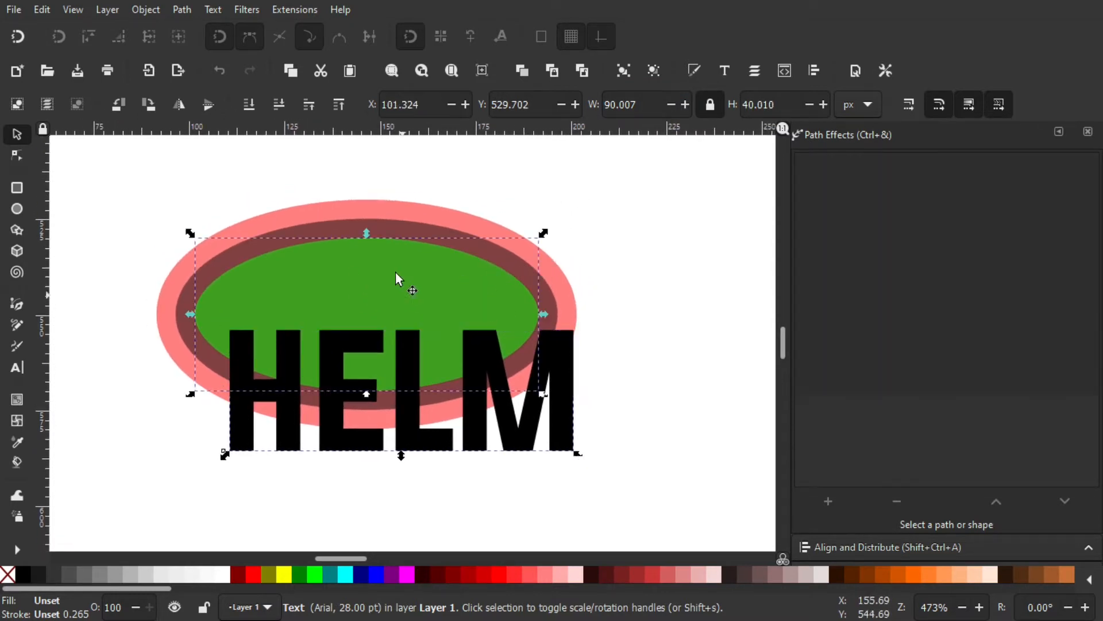
pyautogui.click(559, 356)
pyautogui.moveTo(660, 294); pyautogui.dragTo(590, 270)
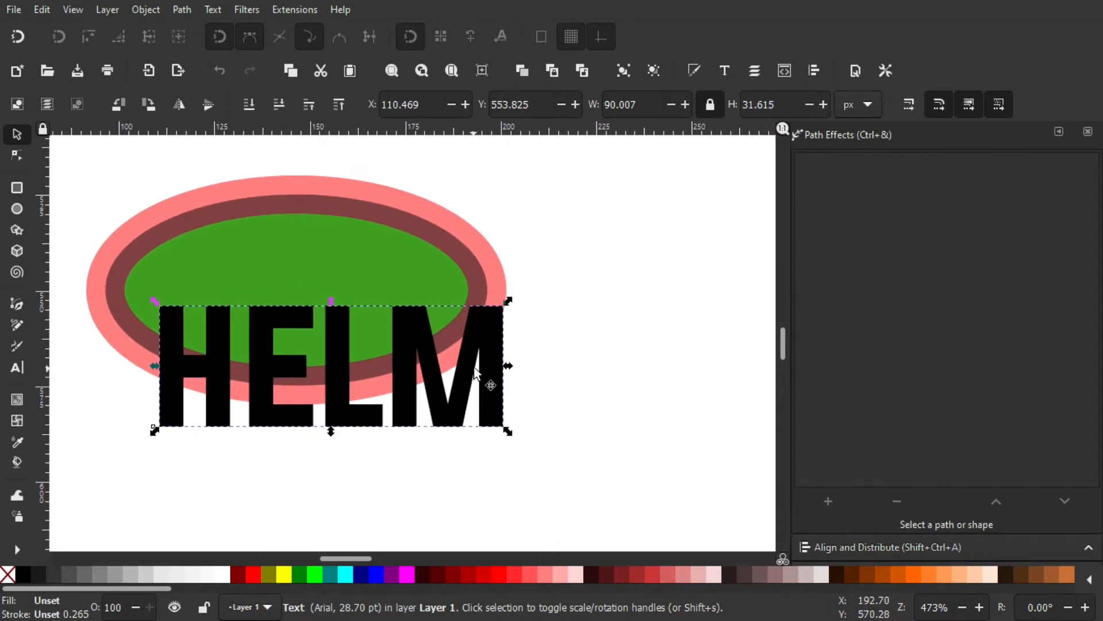
pyautogui.moveTo(480, 319); pyautogui.dragTo(539, 326)
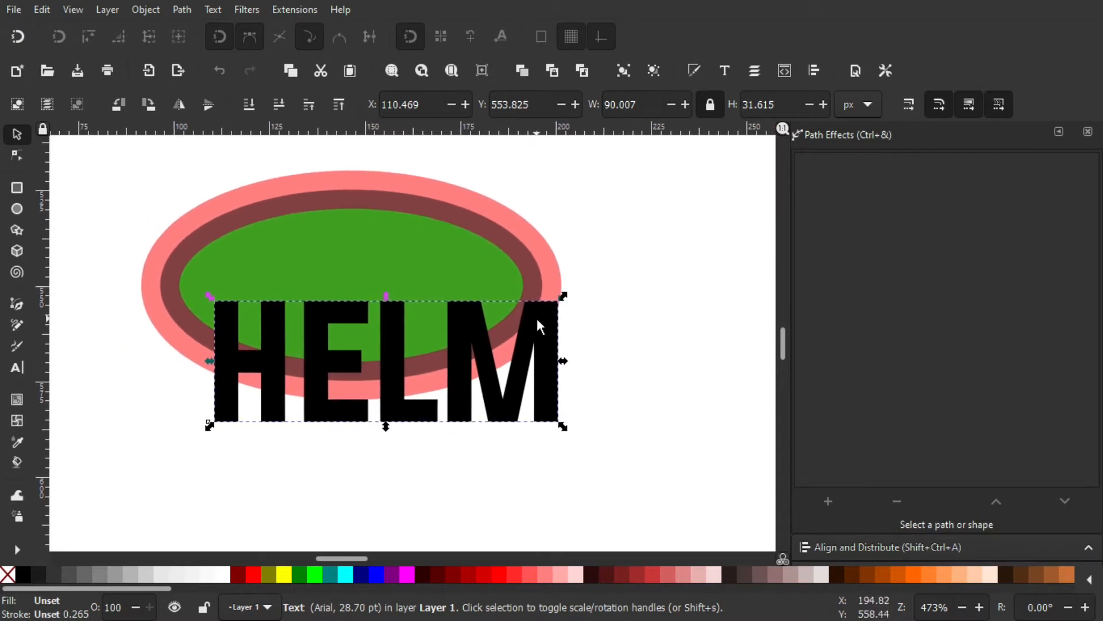
pyautogui.keyDown('shift'); pyautogui.click(377, 291); pyautogui.keyUp('shift')
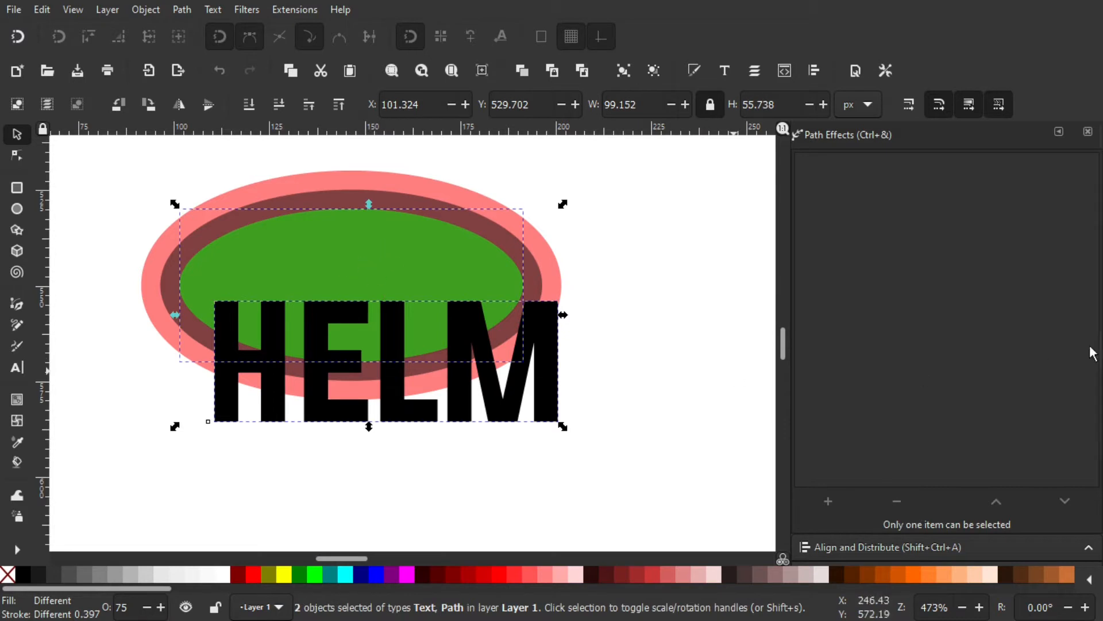
pyautogui.scroll(-5, 1092, 351)
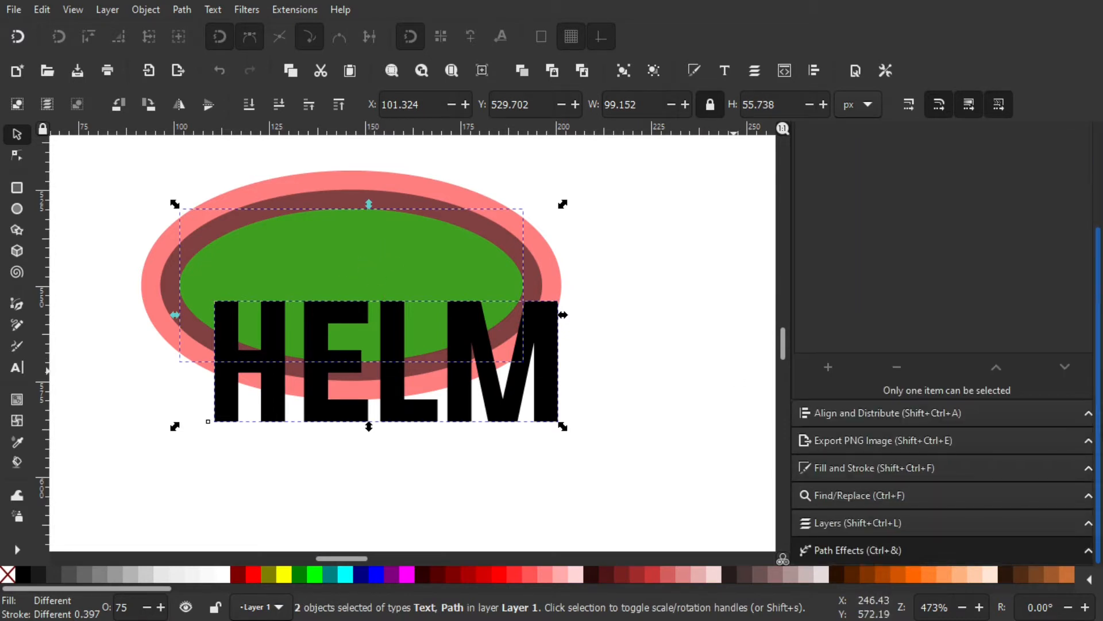
pyautogui.click(925, 409)
pyautogui.click(976, 220)
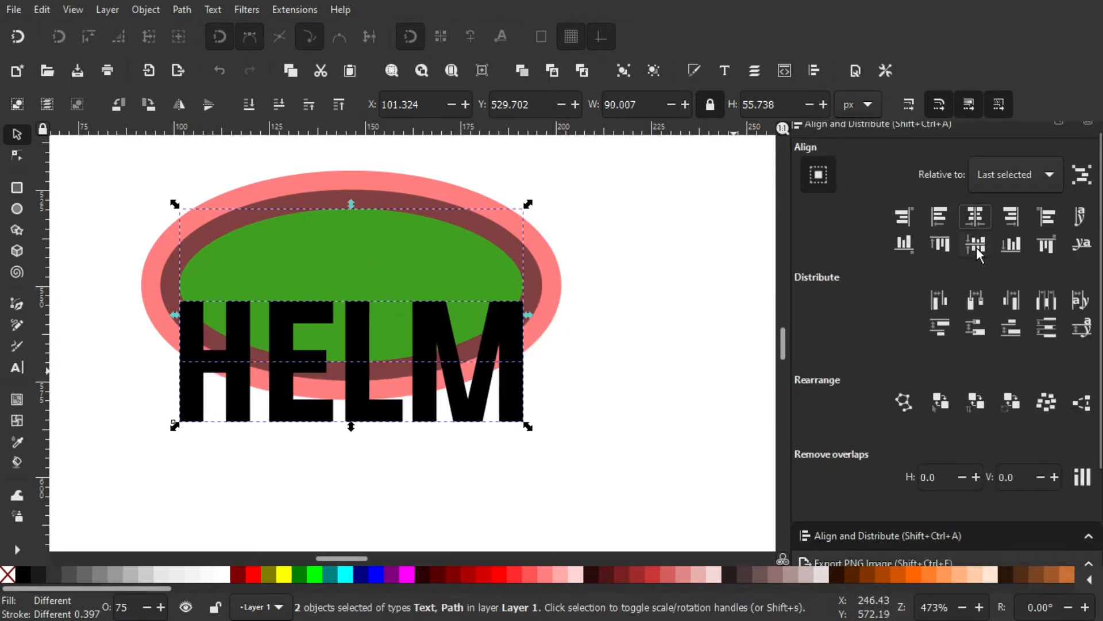
pyautogui.click(976, 245)
pyautogui.click(653, 311)
pyautogui.hscroll(-1, 539, 291)
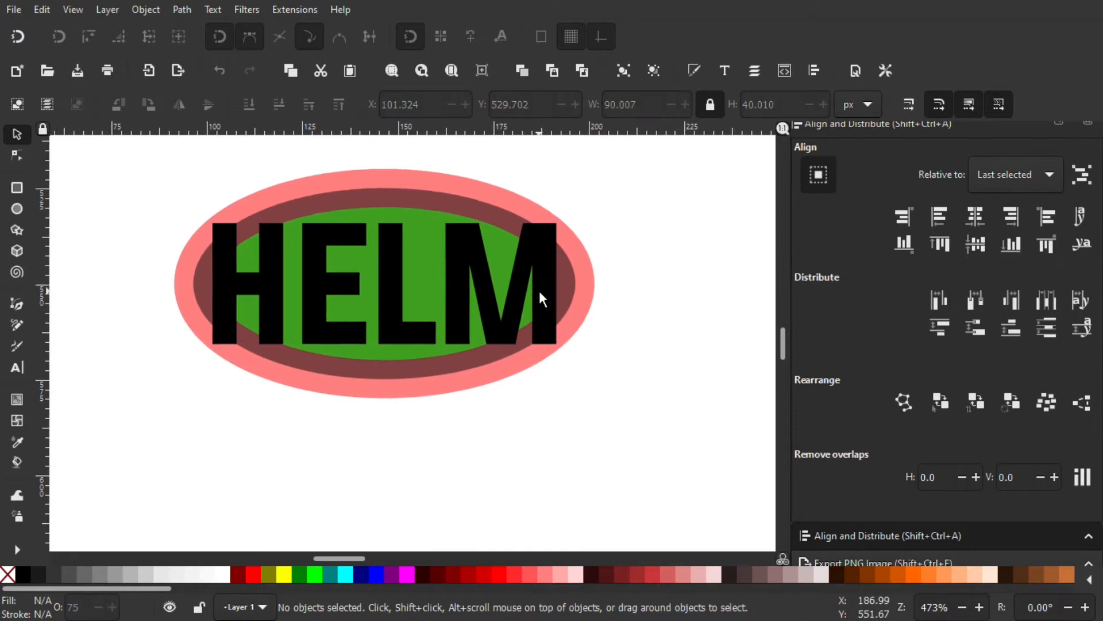
# - Convert the "HELM" text to paths, ungroup it into separate letters and deselect them
pyautogui.click(535, 252)
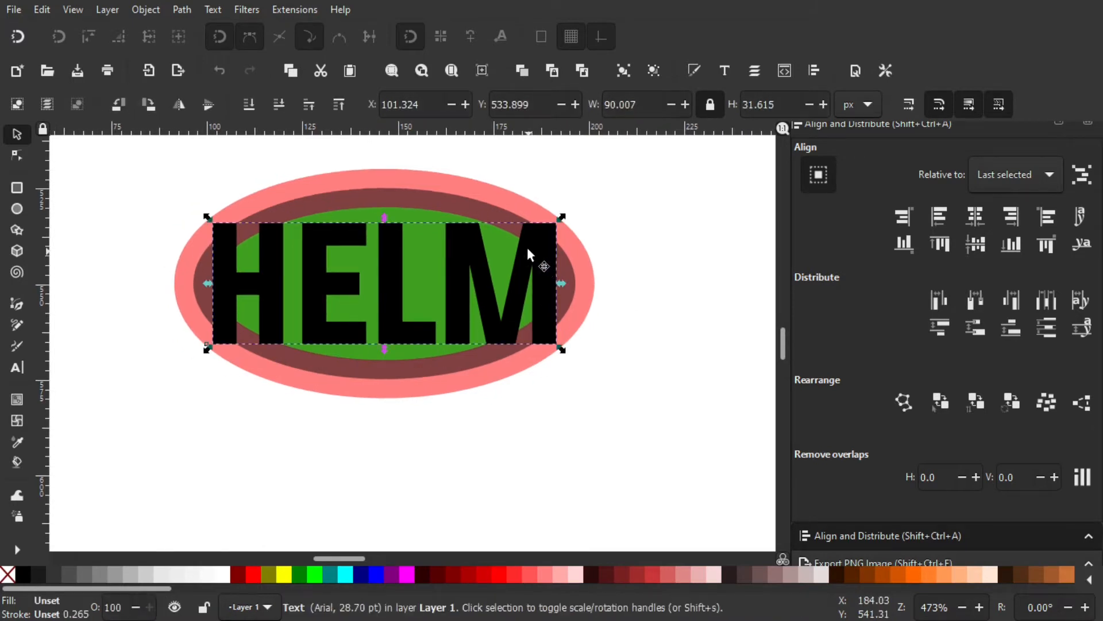
pyautogui.click(181, 10)
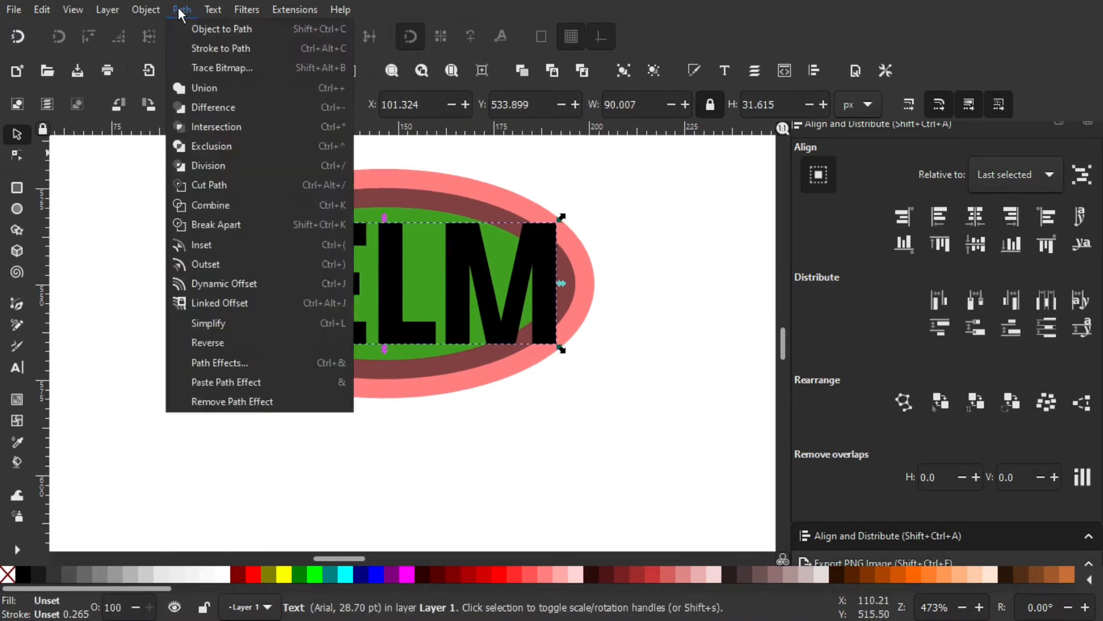
pyautogui.click(222, 32)
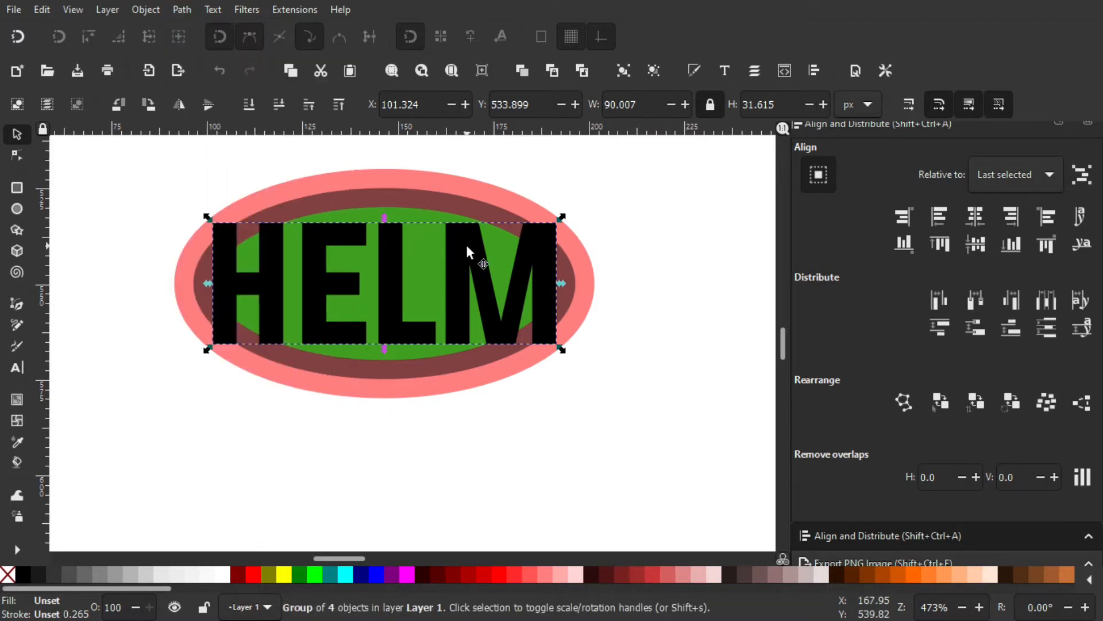
pyautogui.hotkey('ctrl', 'shift', 'g')
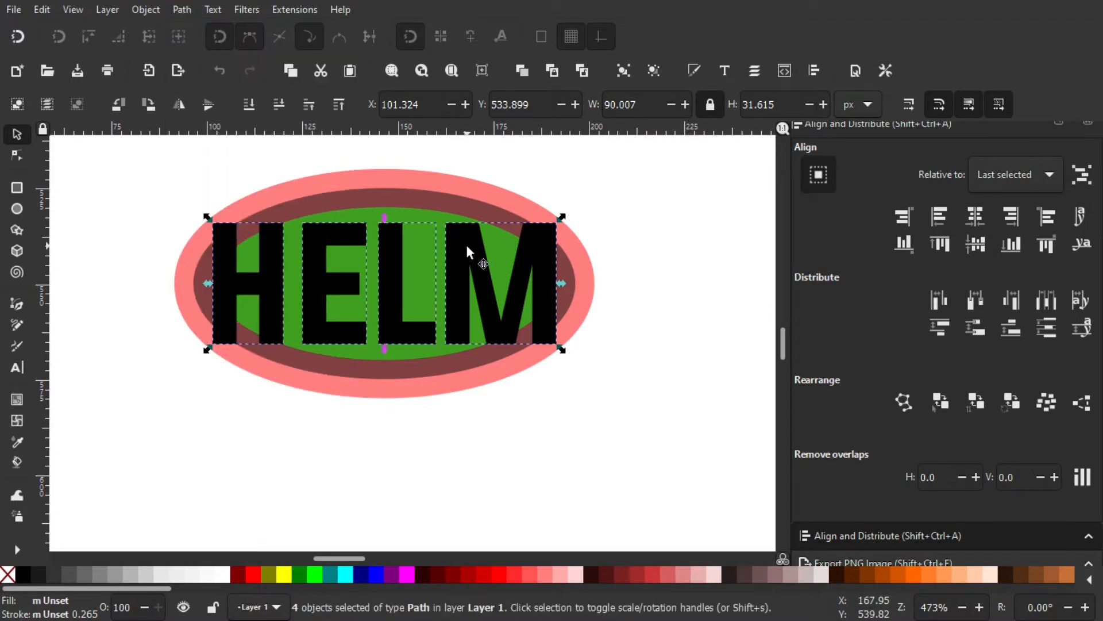
pyautogui.moveTo(525, 219); pyautogui.dragTo(584, 232)
pyautogui.scroll(1, 482, 247)
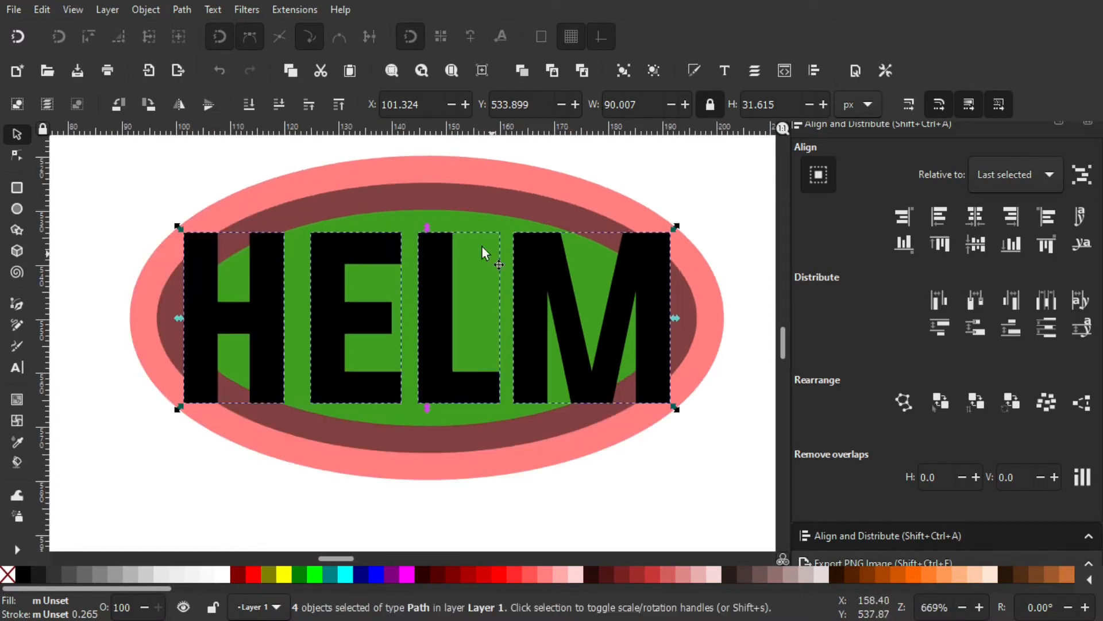
pyautogui.click(650, 165)
# - Copy the letter H and deselect it
pyautogui.moveTo(519, 241); pyautogui.dragTo(494, 248)
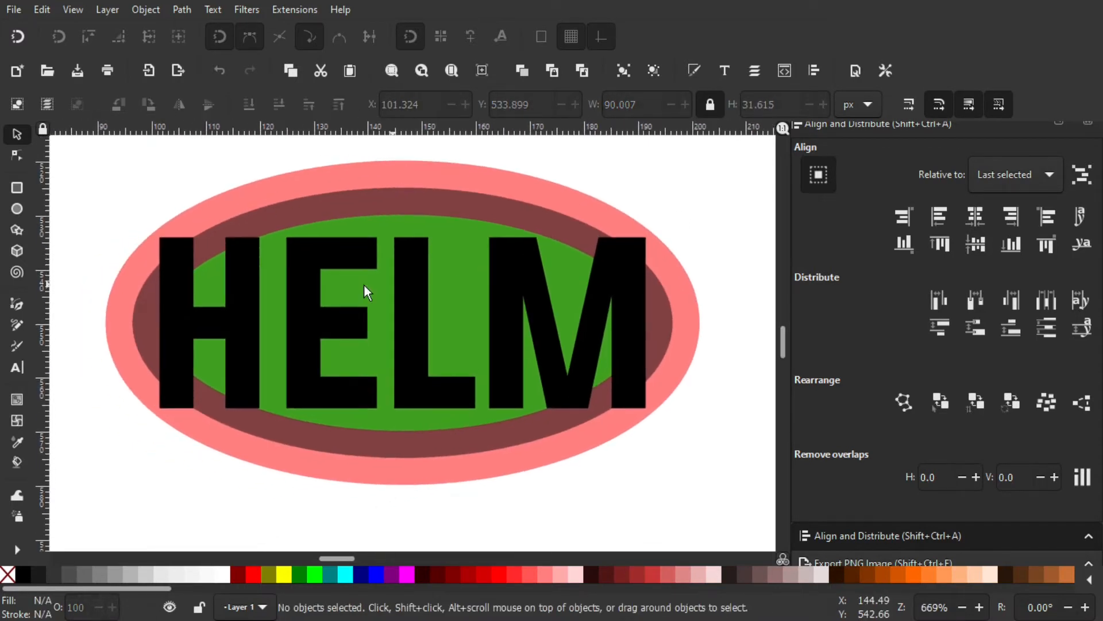
pyautogui.moveTo(254, 270); pyautogui.dragTo(288, 260)
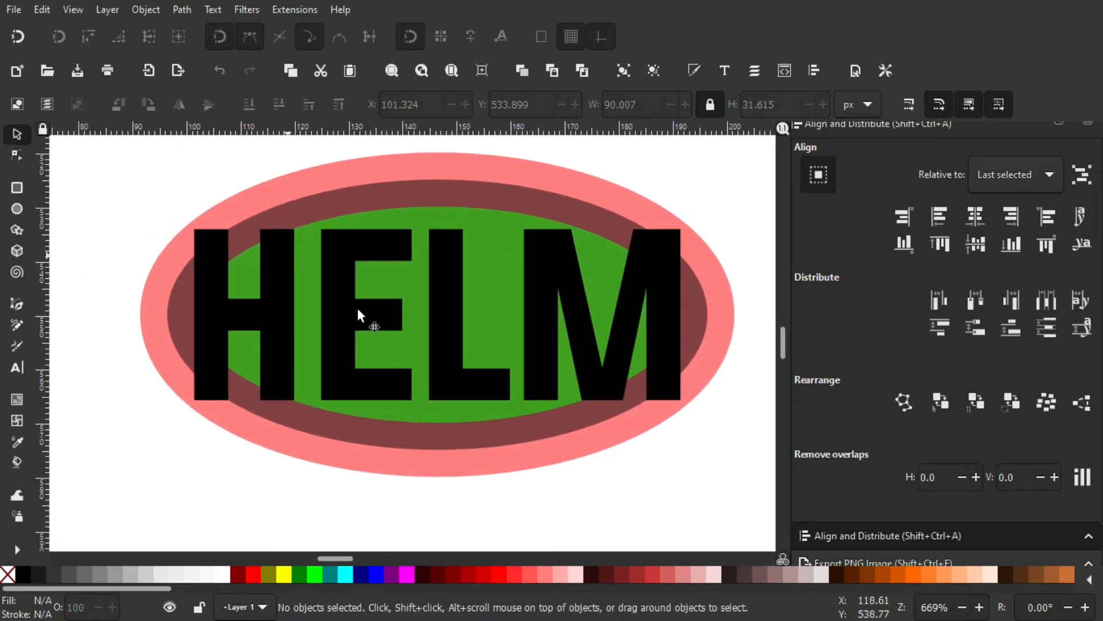
pyautogui.click(273, 263)
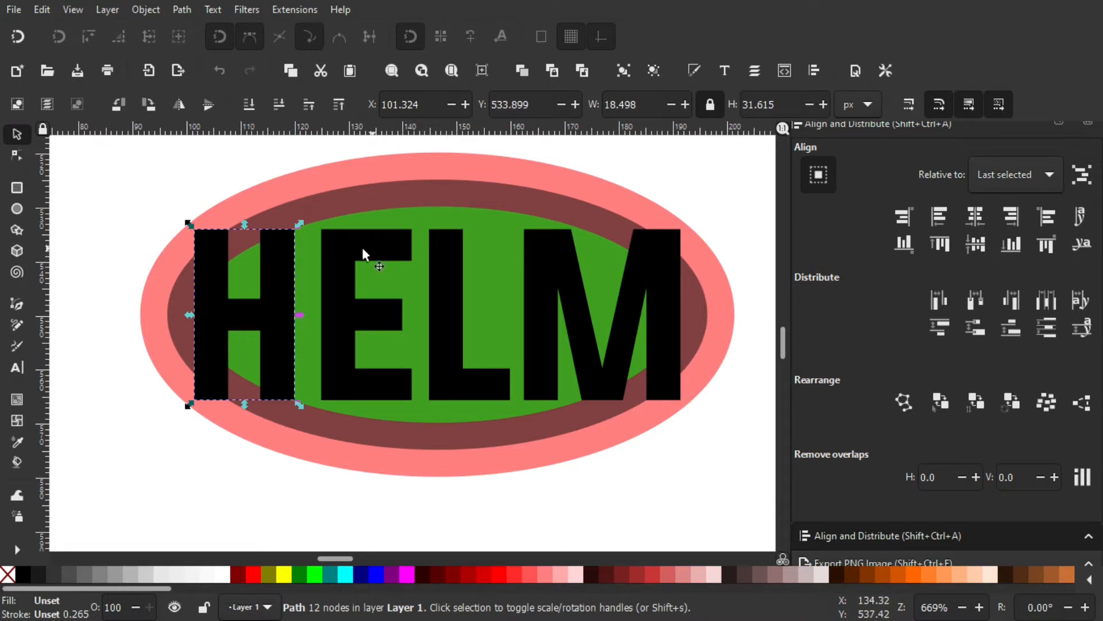
pyautogui.rightClick(274, 252)
pyautogui.click(328, 218)
pyautogui.moveTo(290, 337); pyautogui.dragTo(329, 287)
pyautogui.click(171, 337)
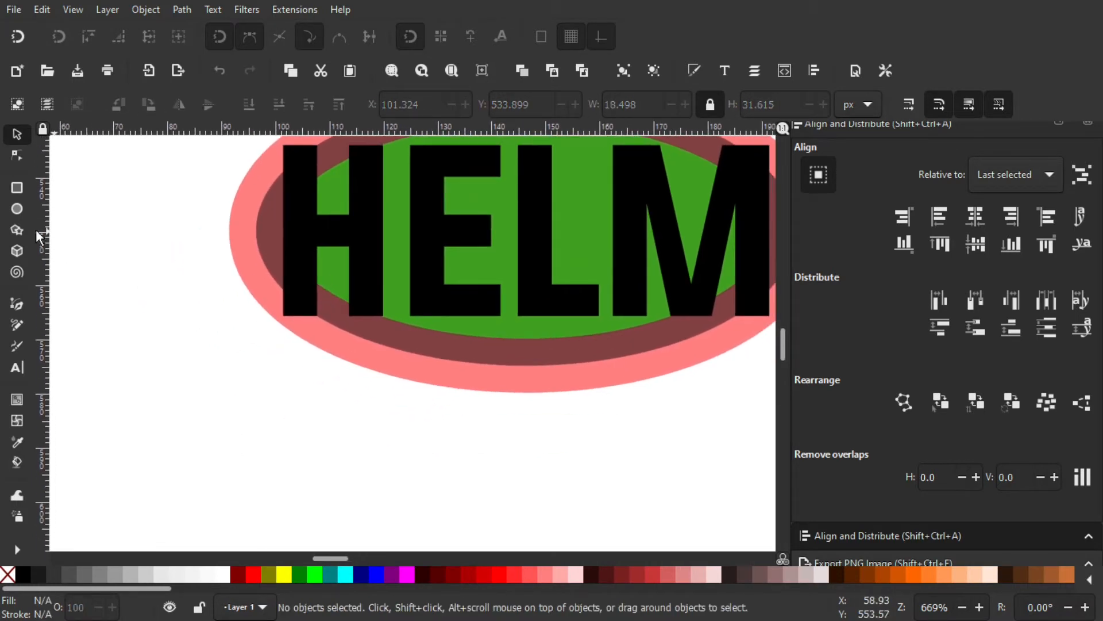
# - Draw a rectangle about 18 × 36 px, fill it with yellow and place it directly below the H
pyautogui.click(16, 188)
pyautogui.moveTo(147, 266); pyautogui.dragTo(244, 462)
pyautogui.click(17, 134)
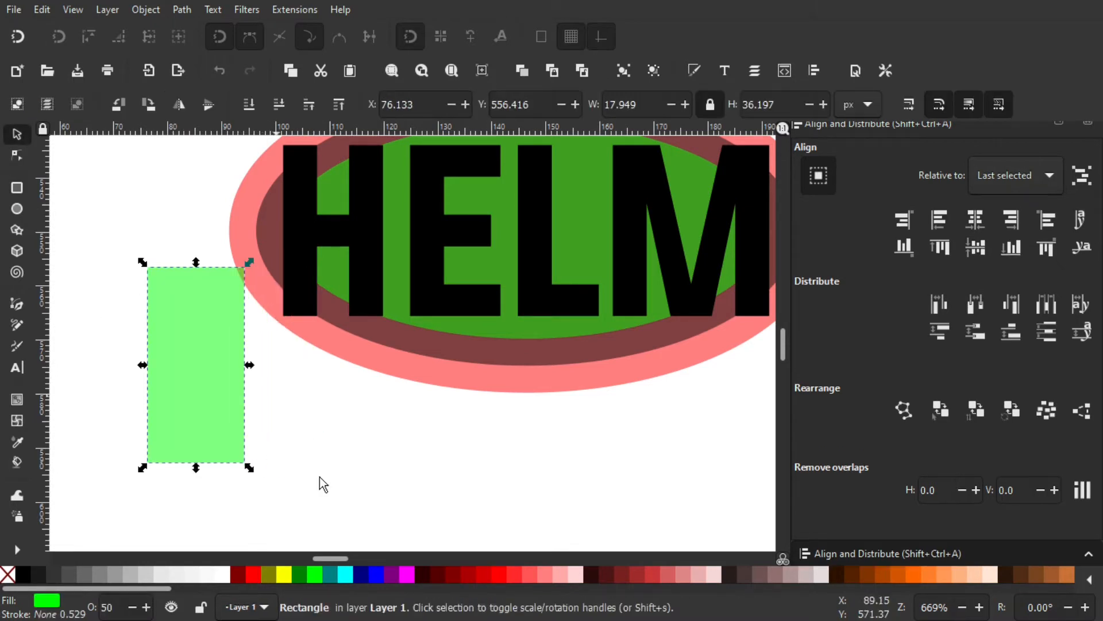
pyautogui.click(284, 573)
pyautogui.moveTo(213, 380); pyautogui.dragTo(340, 400)
# - Paste the copied H's width onto the yellow rectangle and compare the width values of the two objects
pyautogui.click(42, 9)
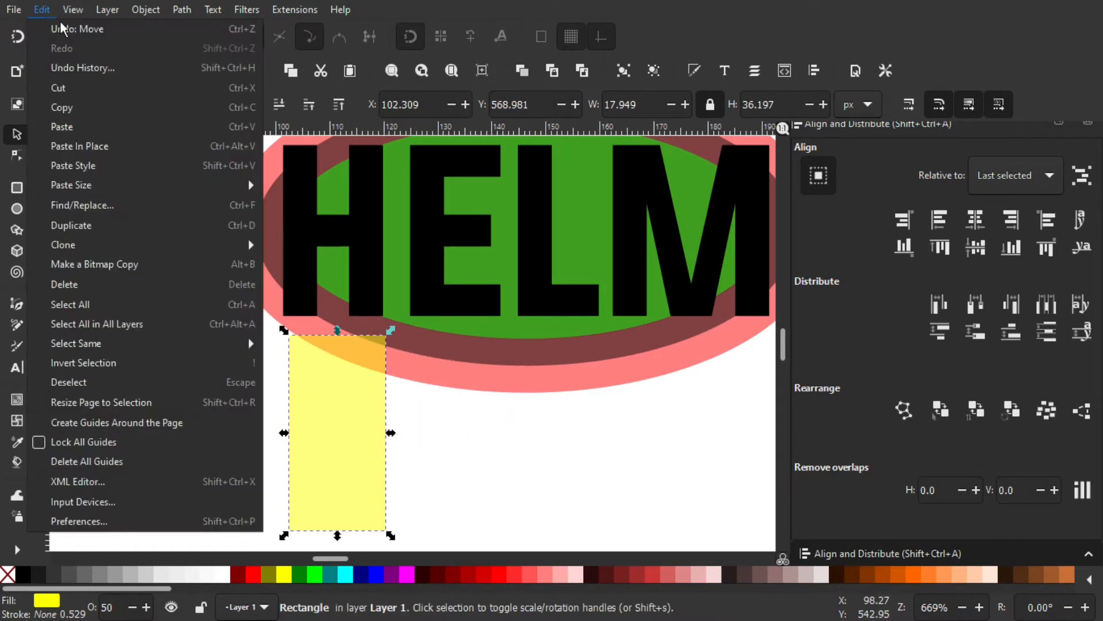
pyautogui.moveTo(219, 186)
pyautogui.click(329, 205)
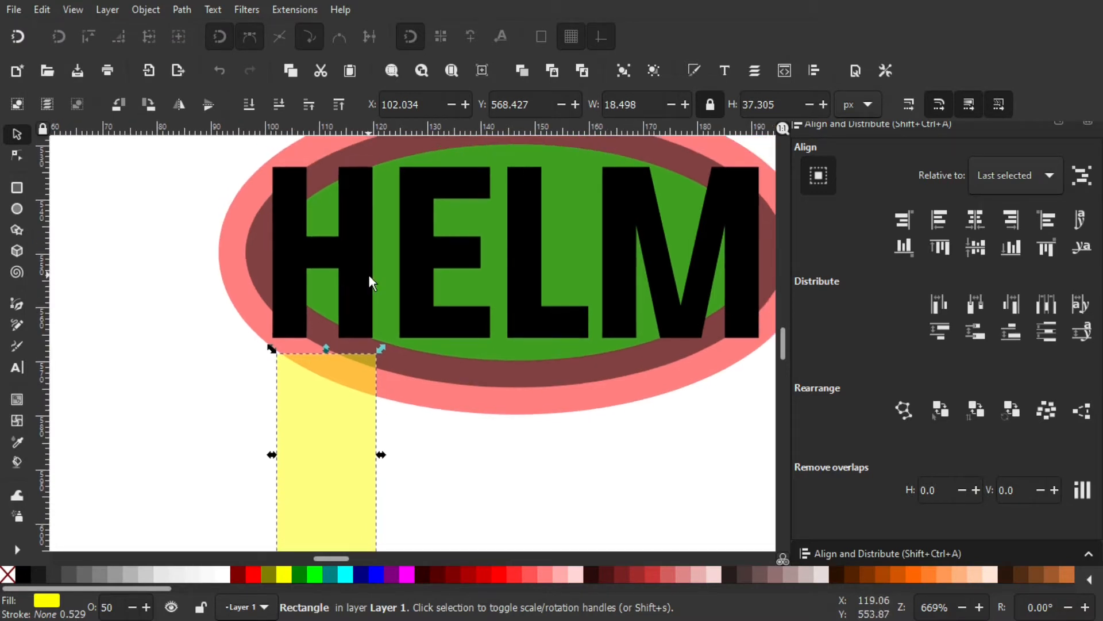
pyautogui.click(333, 201)
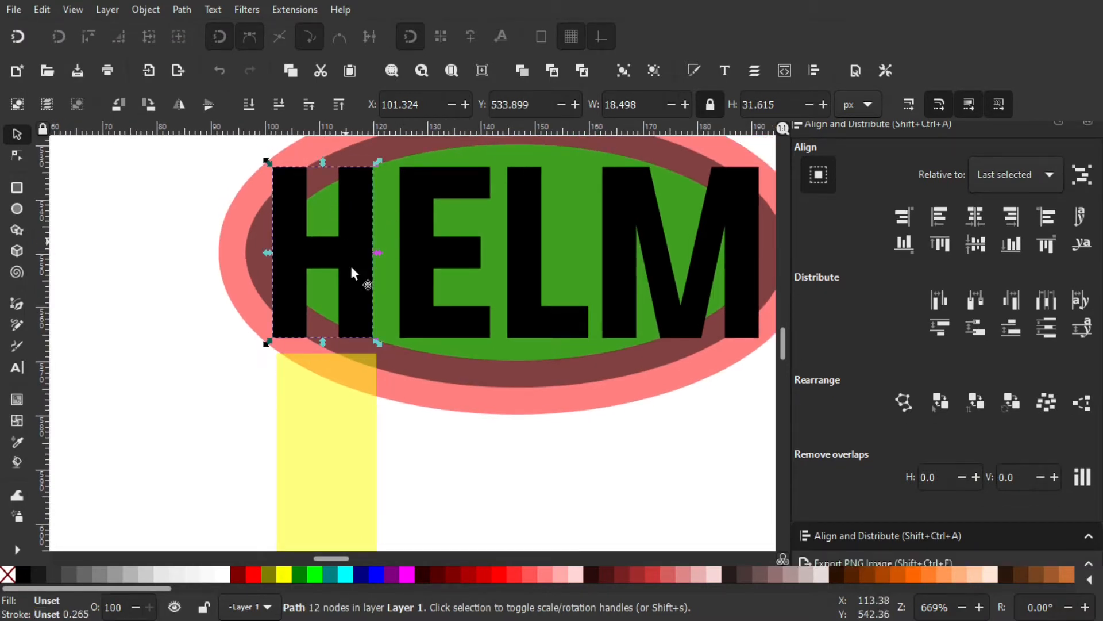
pyautogui.click(358, 379)
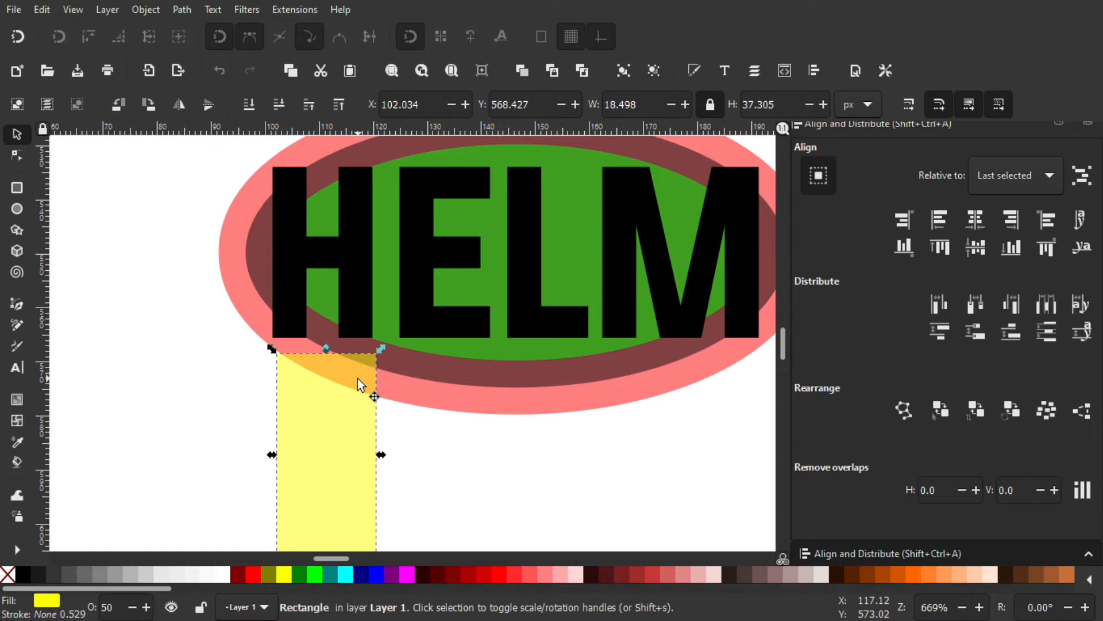
# - Centre the yellow rectangle on the letter H both horizontally and vertically, and deselect everything
pyautogui.press('shift')
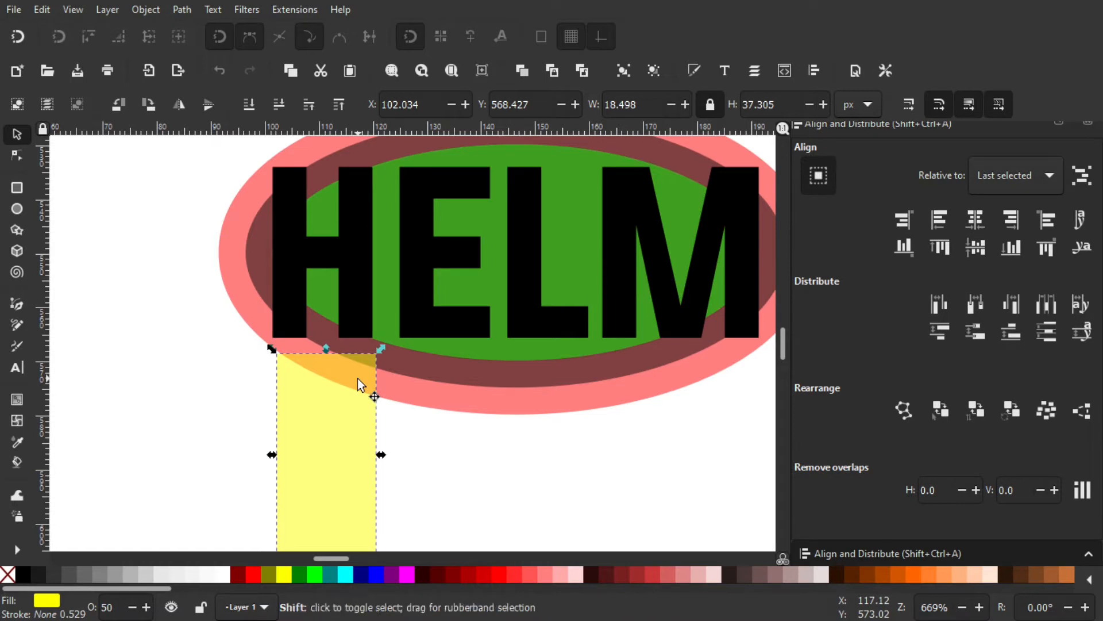
pyautogui.keyDown('shift'); pyautogui.click(357, 225); pyautogui.keyUp('shift')
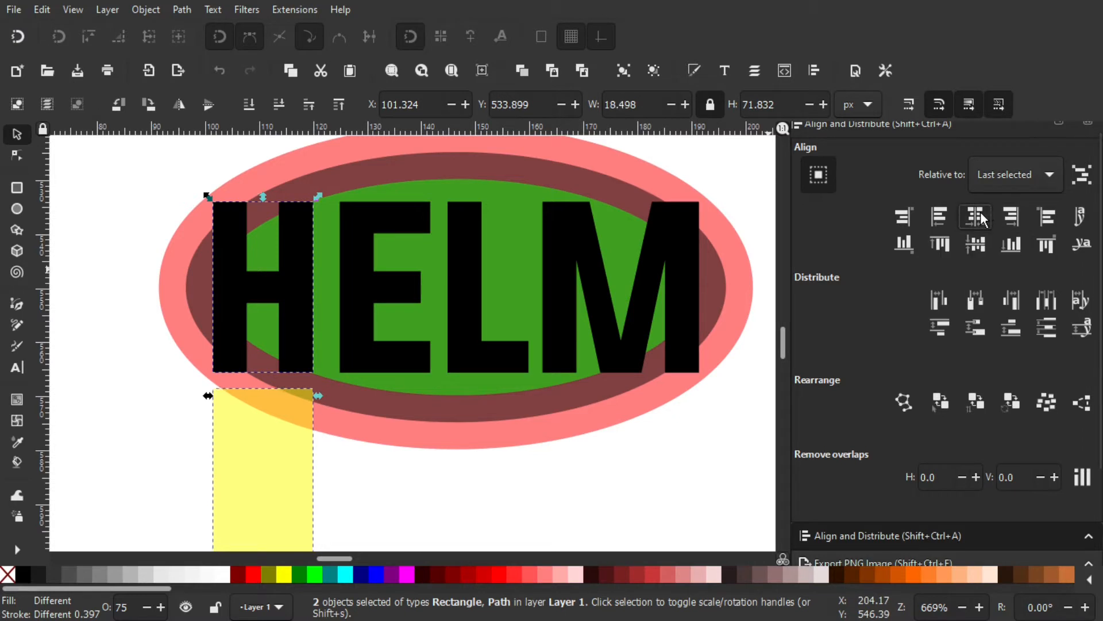
pyautogui.click(977, 242)
pyautogui.click(592, 464)
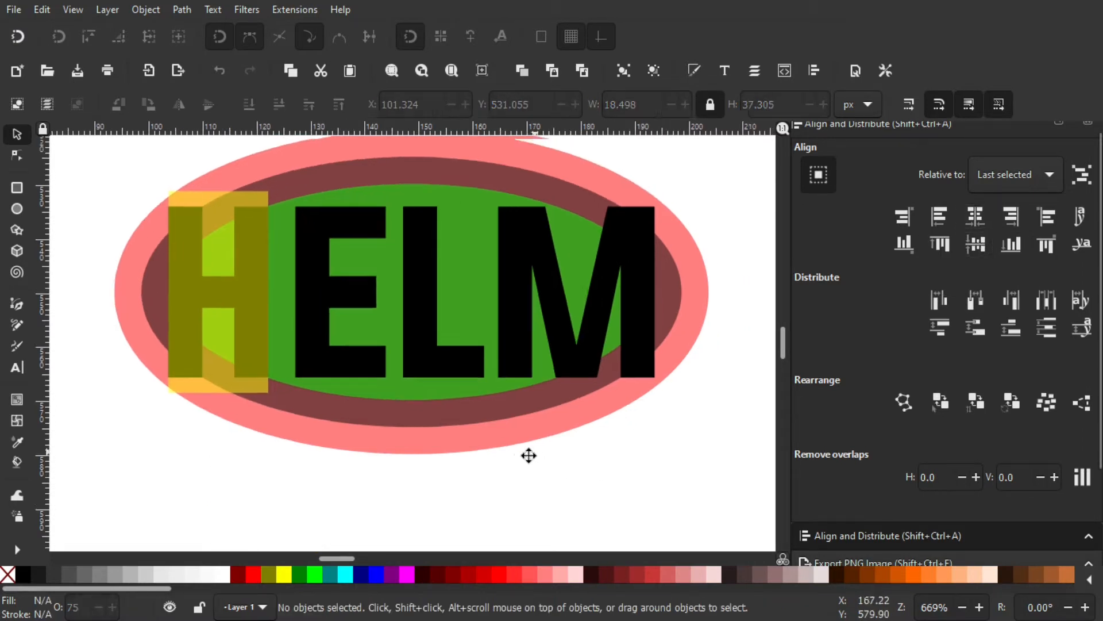
# - Copy the letter E to the clipboard
pyautogui.click(310, 254)
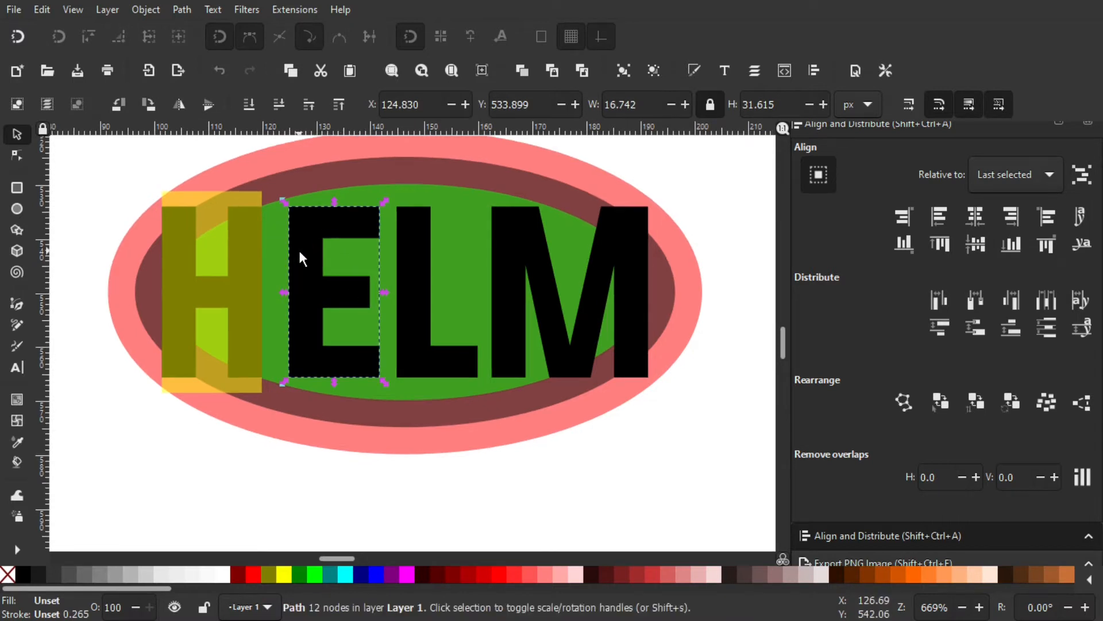
pyautogui.rightClick(299, 249)
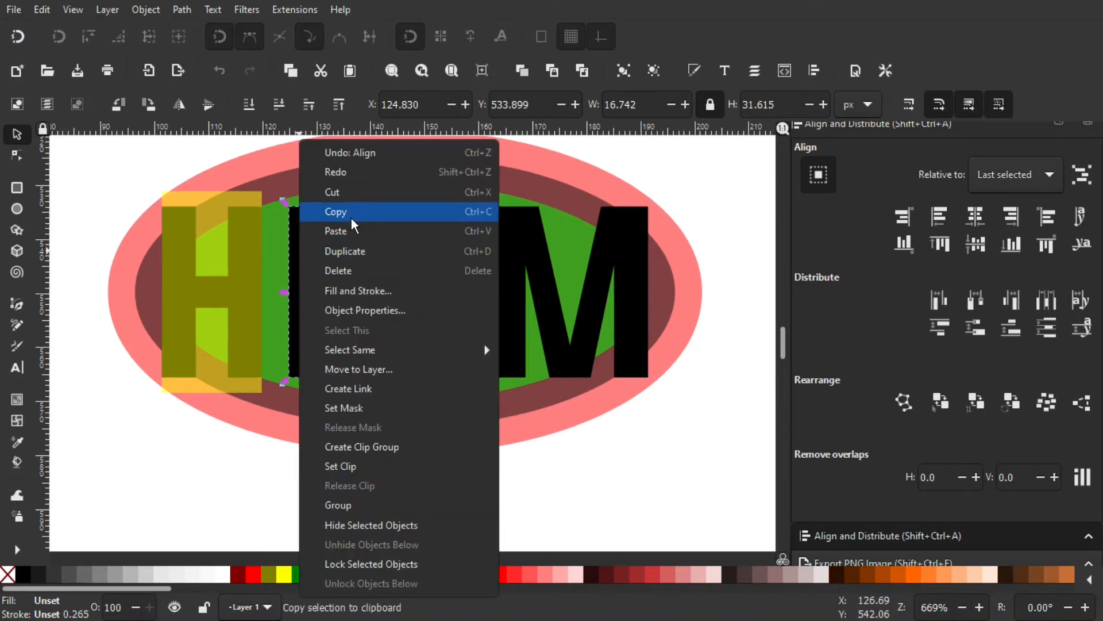
pyautogui.click(225, 453)
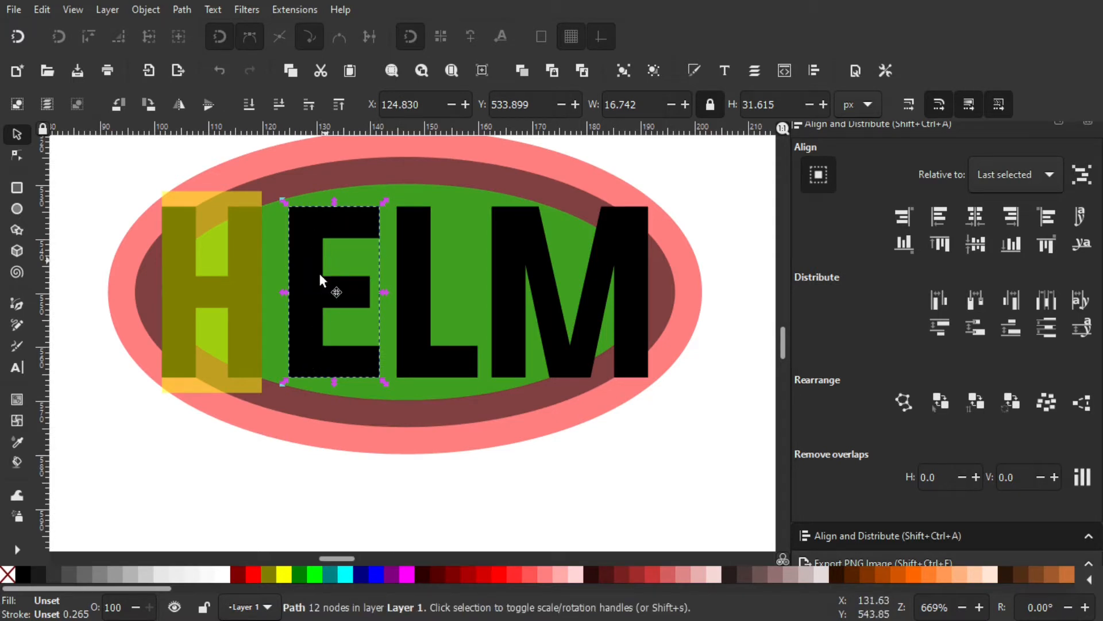
pyautogui.hscroll(1, 276, 289)
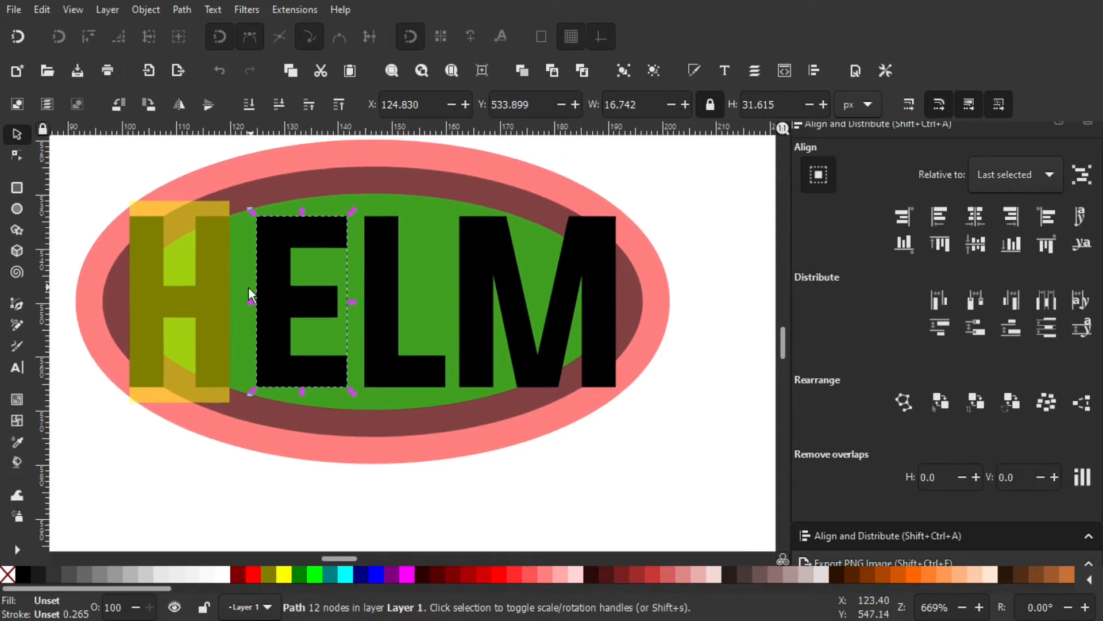
pyautogui.scroll(2, 291, 280)
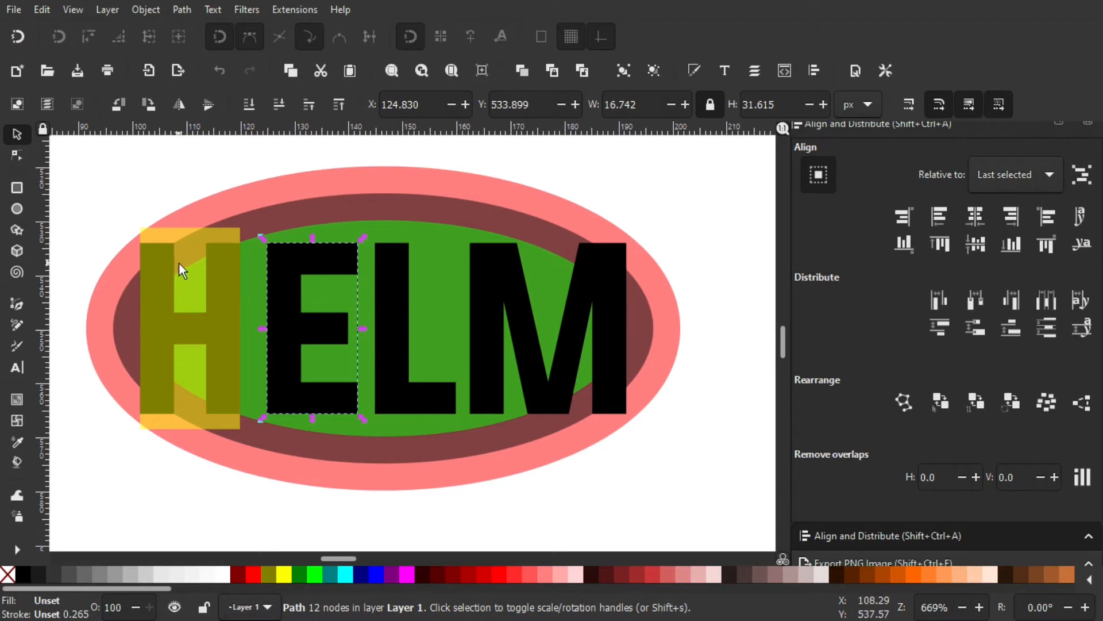
# - Duplicate the H's yellow rectangle and paste the copied E's width onto the duplicate
pyautogui.click(216, 254)
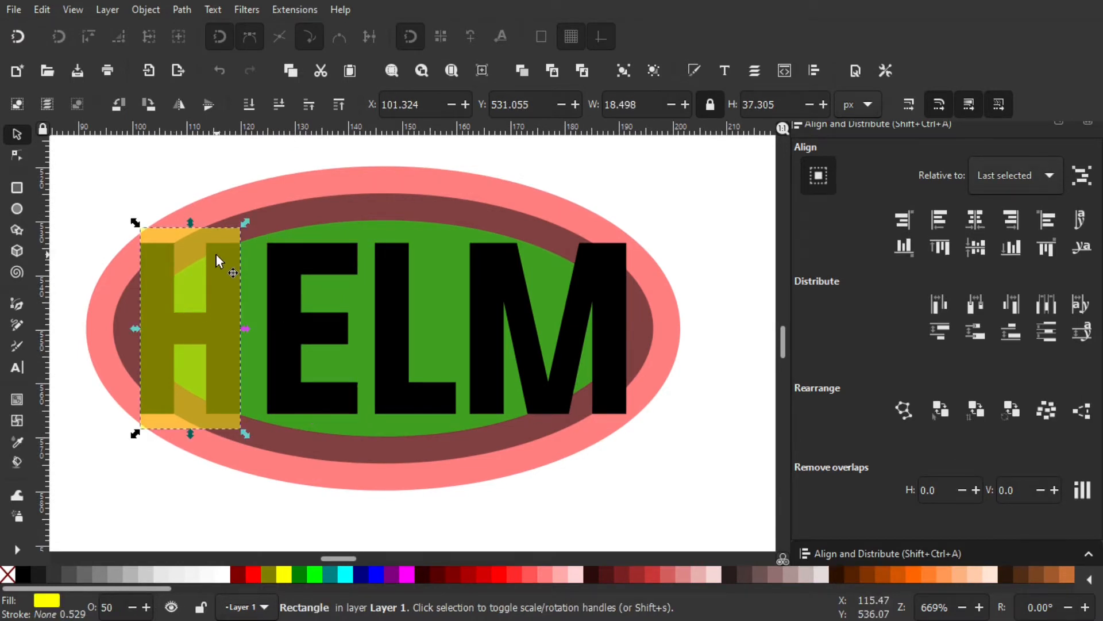
pyautogui.scroll(1, 178, 243)
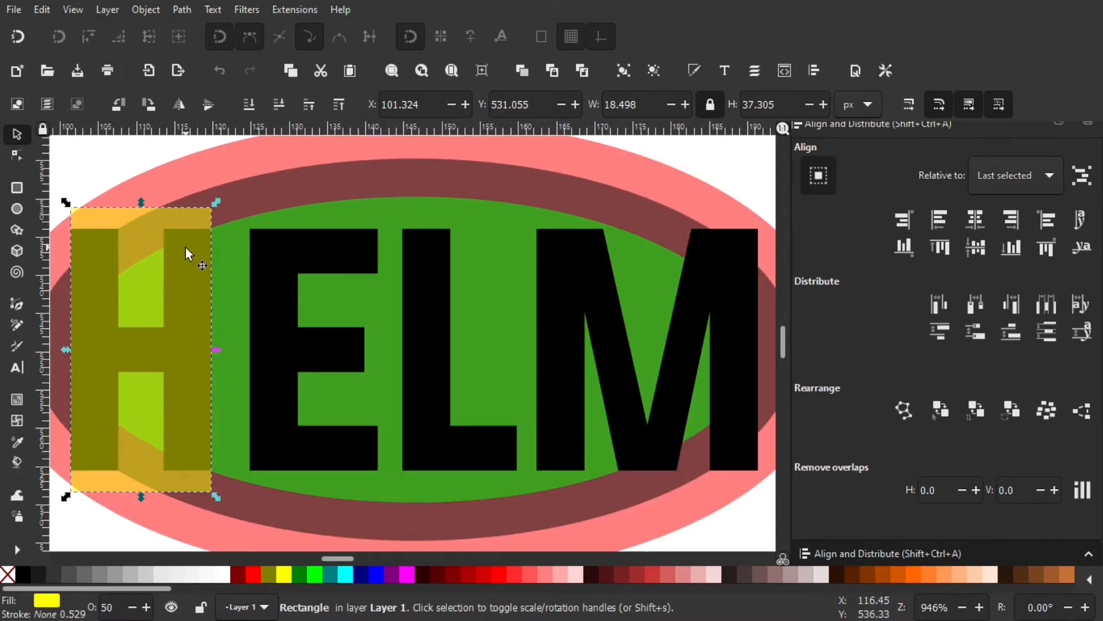
pyautogui.hotkey('ctrl', 'd')
pyautogui.moveTo(206, 260); pyautogui.dragTo(249, 241)
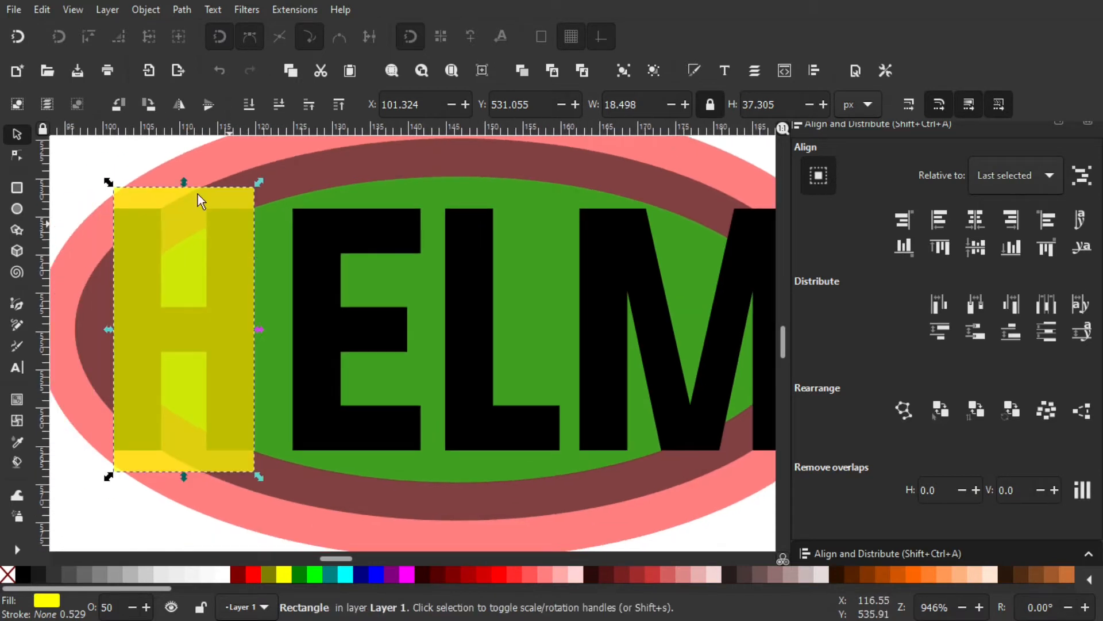
pyautogui.click(41, 9)
pyautogui.moveTo(87, 185)
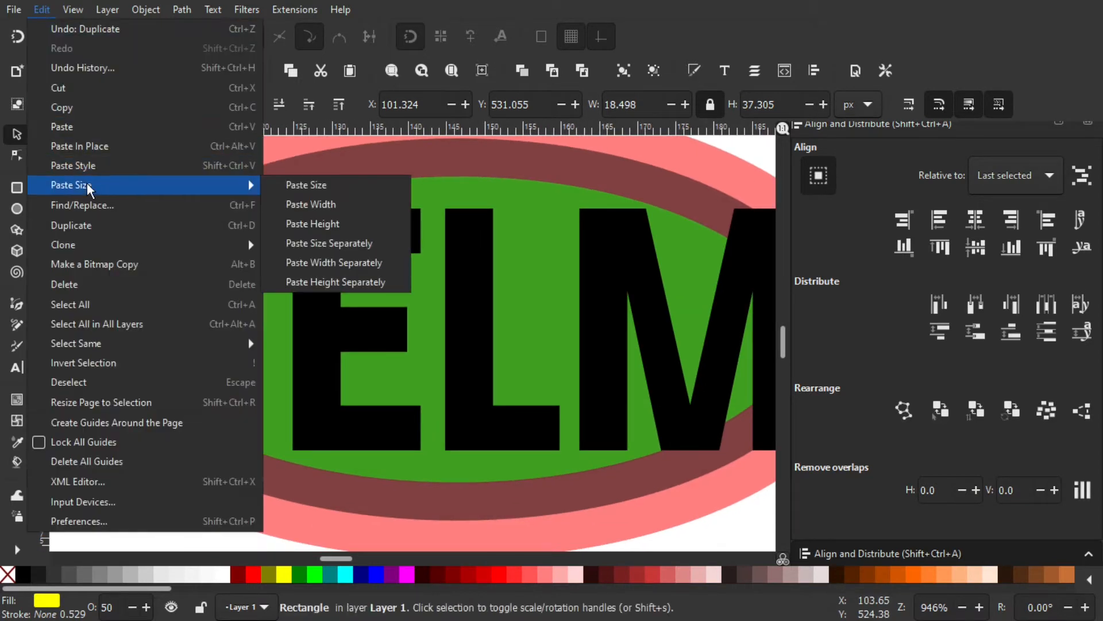
pyautogui.click(335, 202)
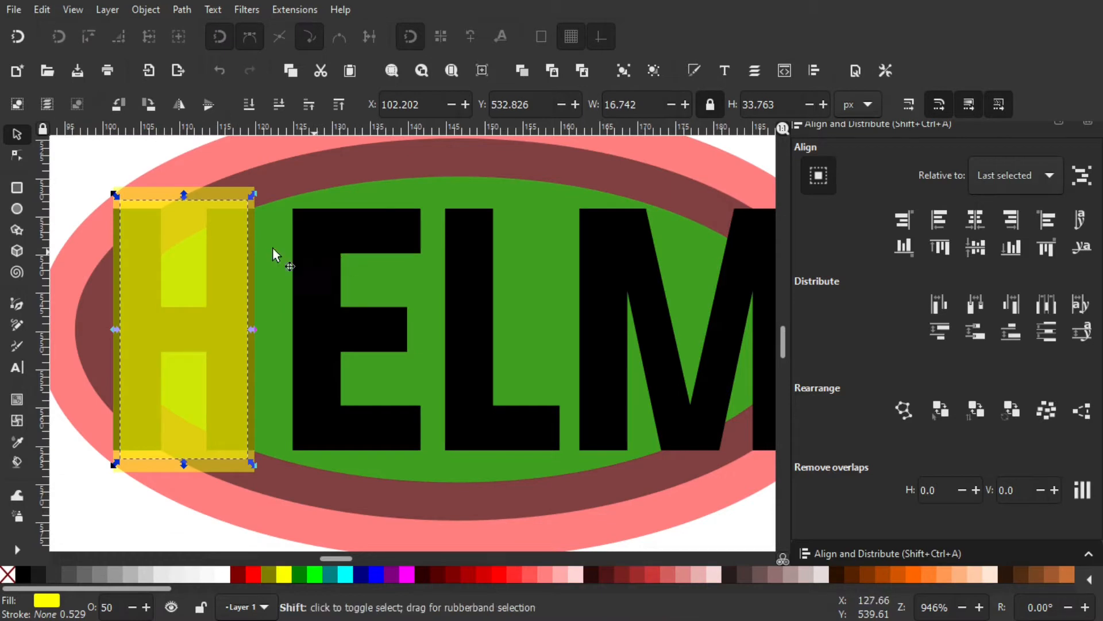
# - Centre the duplicated rectangle horizontally on the letter E
pyautogui.keyDown('shift'); pyautogui.click(331, 244); pyautogui.keyUp('shift')
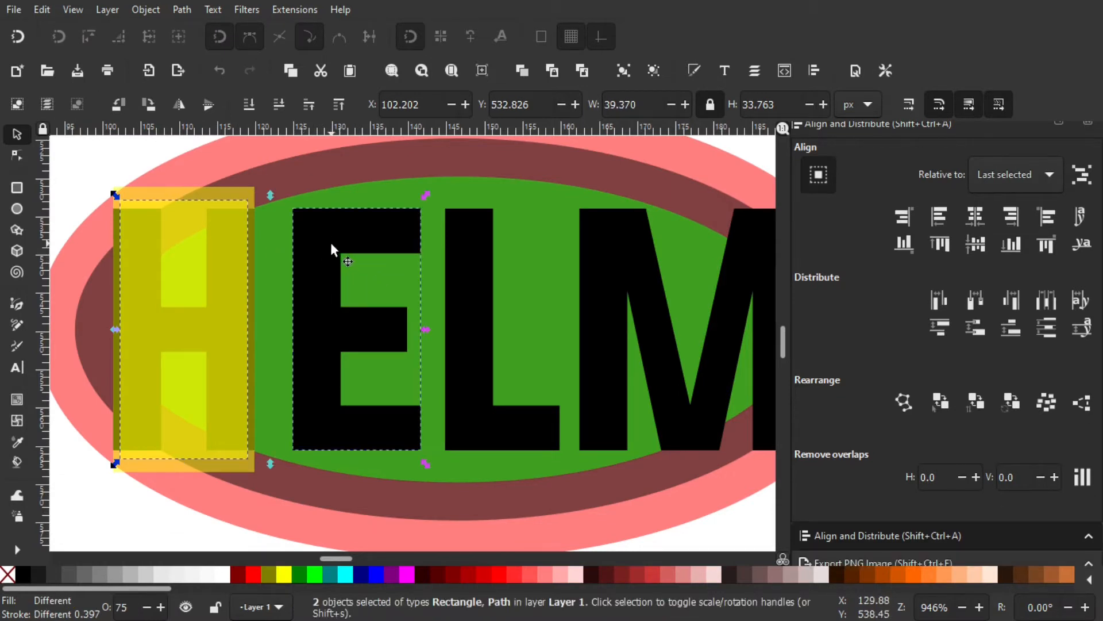
pyautogui.click(973, 218)
pyautogui.keyDown('ctrl'); pyautogui.scroll(-1, 574, 431); pyautogui.keyUp('ctrl')
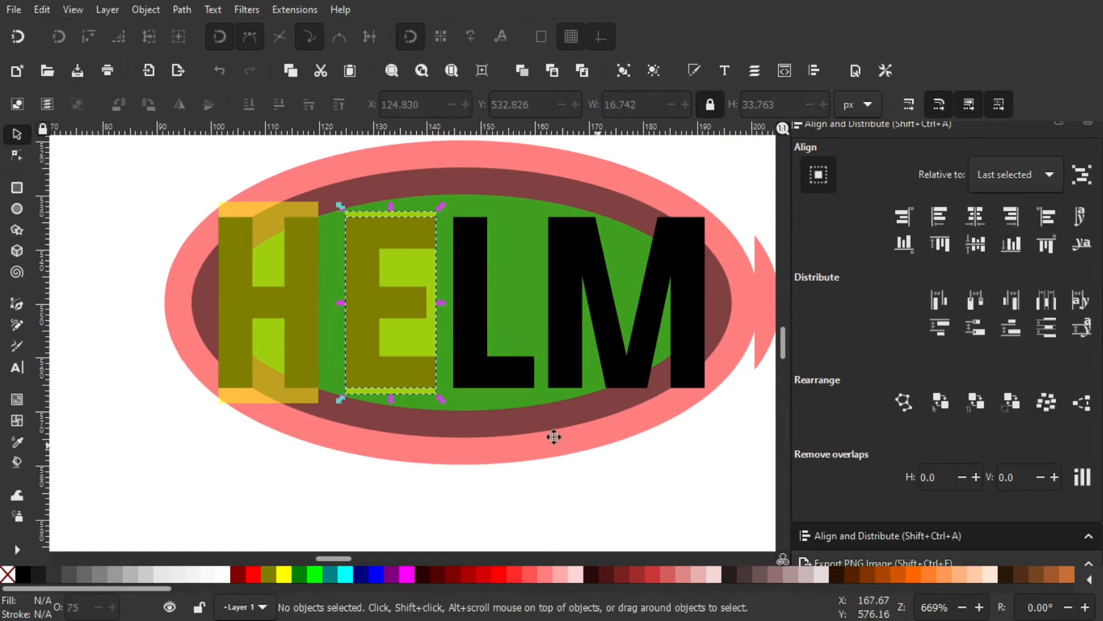
# - Copy the letter L and paste its width onto a duplicate of the E's yellow rectangle
pyautogui.scroll(1, 554, 437)
pyautogui.scroll(2, 415, 228)
pyautogui.click(401, 249)
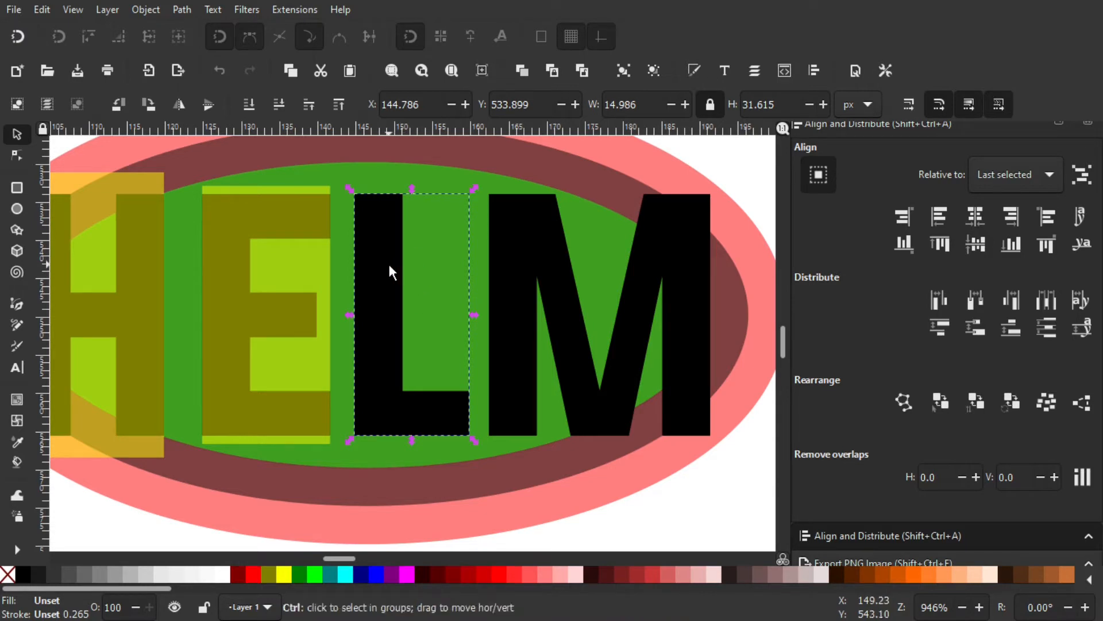
pyautogui.click(284, 247)
pyautogui.click(42, 9)
pyautogui.moveTo(80, 182)
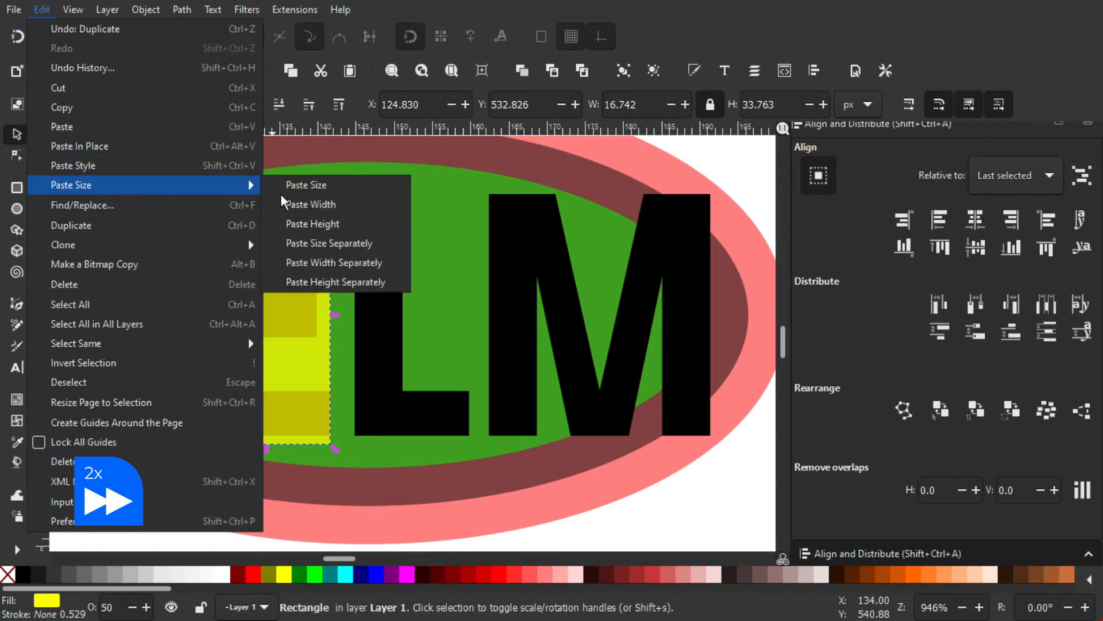
pyautogui.click(384, 249)
# - Centre the L-width rectangle horizontally on the letter L
pyautogui.keyDown('shift'); pyautogui.click(384, 248); pyautogui.keyUp('shift')
pyautogui.click(975, 219)
pyautogui.scroll(-1, 688, 225)
# - Copy the letter M and paste its width onto a duplicate of the L's yellow rectangle
pyautogui.click(575, 228)
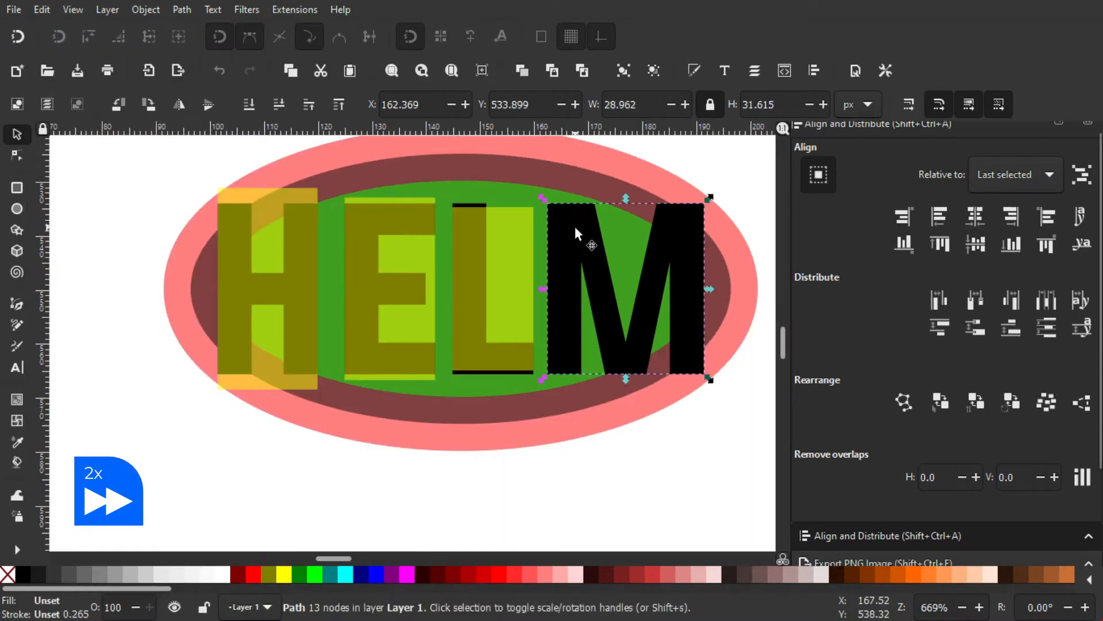
pyautogui.click(527, 217)
pyautogui.hotkey('ctrl', 'd')
pyautogui.click(41, 9)
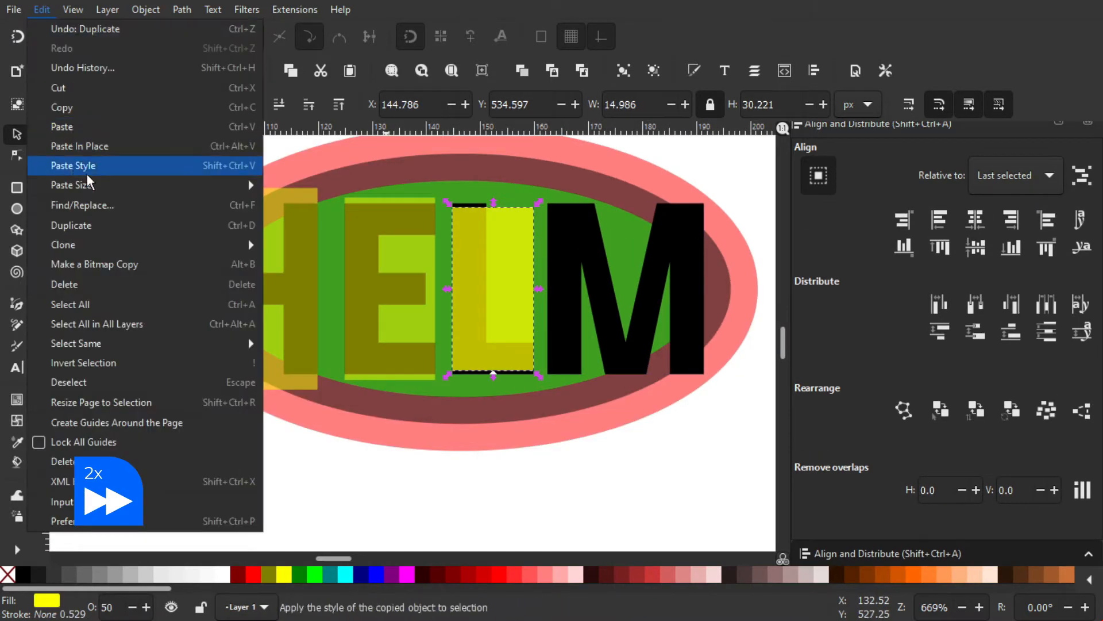
pyautogui.moveTo(92, 184)
pyautogui.click(353, 213)
# - Centre the M-width rectangle horizontally on the letter M and deselect everything
pyautogui.keyDown('shift'); pyautogui.click(586, 227); pyautogui.keyUp('shift')
pyautogui.click(975, 217)
pyautogui.click(747, 209)
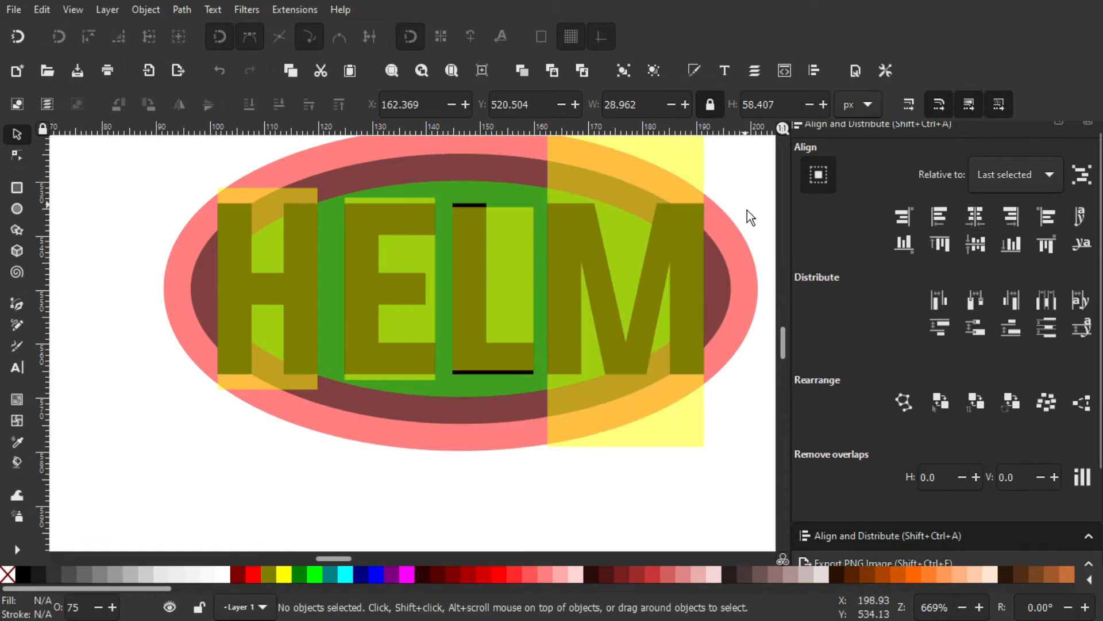
# - Stretch all four yellow rectangles together vertically about their common centre to an overall height of about 80 px, covering the ellipse behind every letter
pyautogui.moveTo(748, 209); pyautogui.dragTo(691, 211)
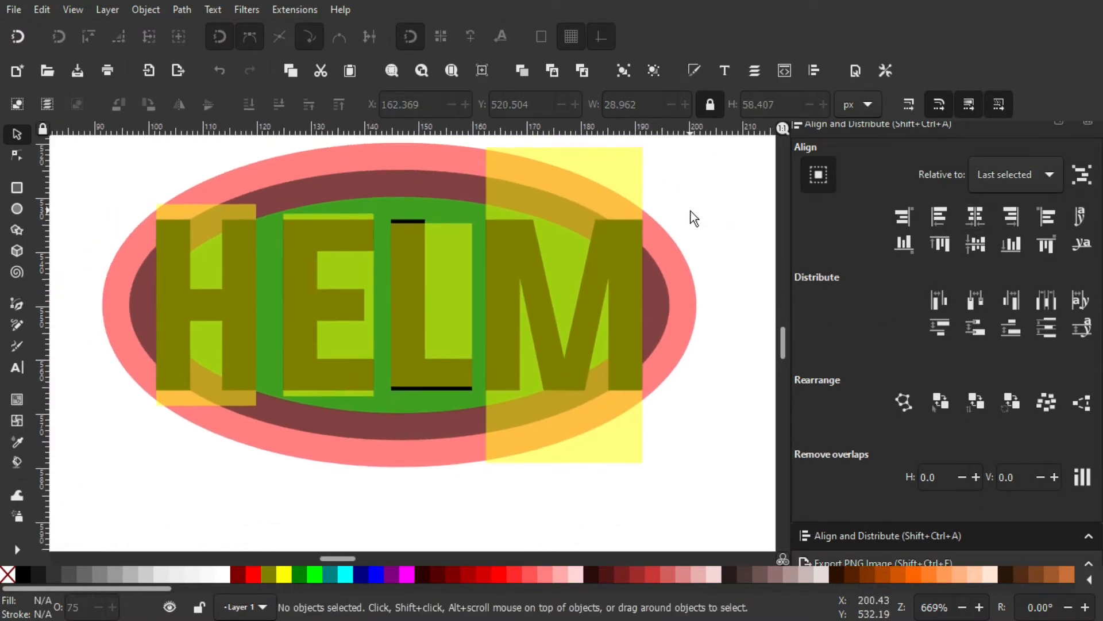
pyautogui.click(591, 197)
pyautogui.keyDown('shift'); pyautogui.click(467, 270); pyautogui.keyUp('shift')
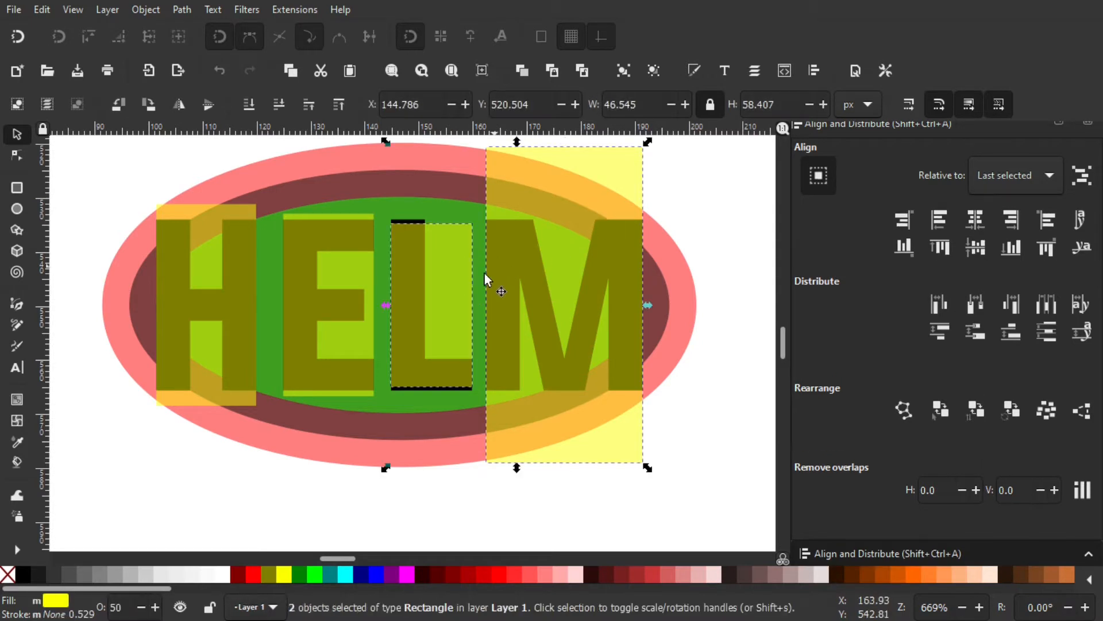
pyautogui.keyDown('shift'); pyautogui.click(304, 253); pyautogui.keyUp('shift')
pyautogui.keyDown('shift'); pyautogui.click(221, 269); pyautogui.keyUp('shift')
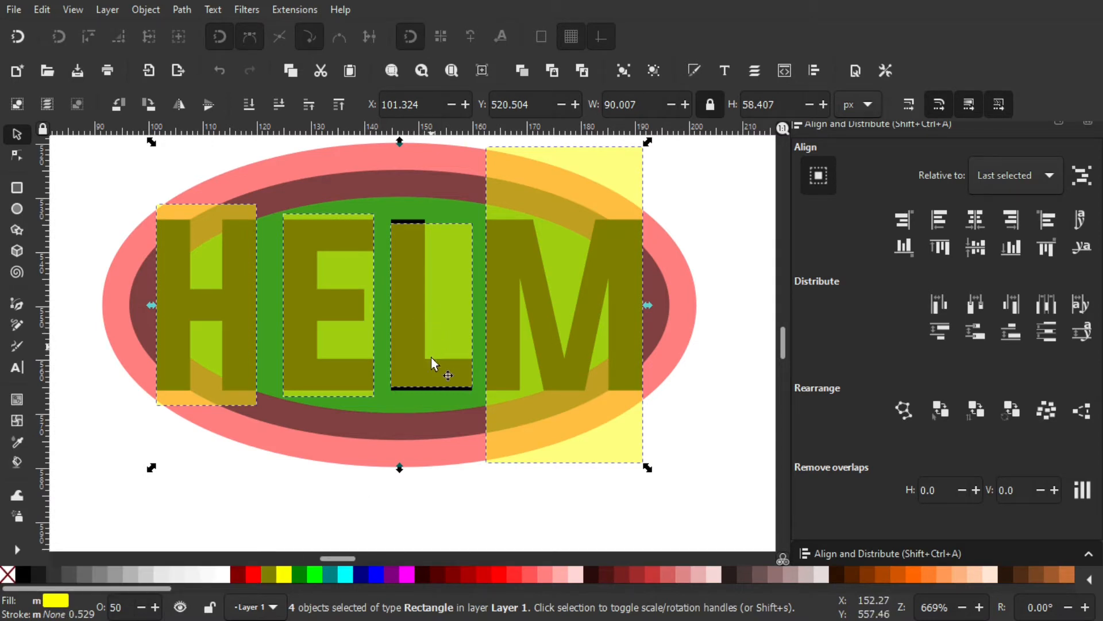
pyautogui.scroll(-1, 392, 346)
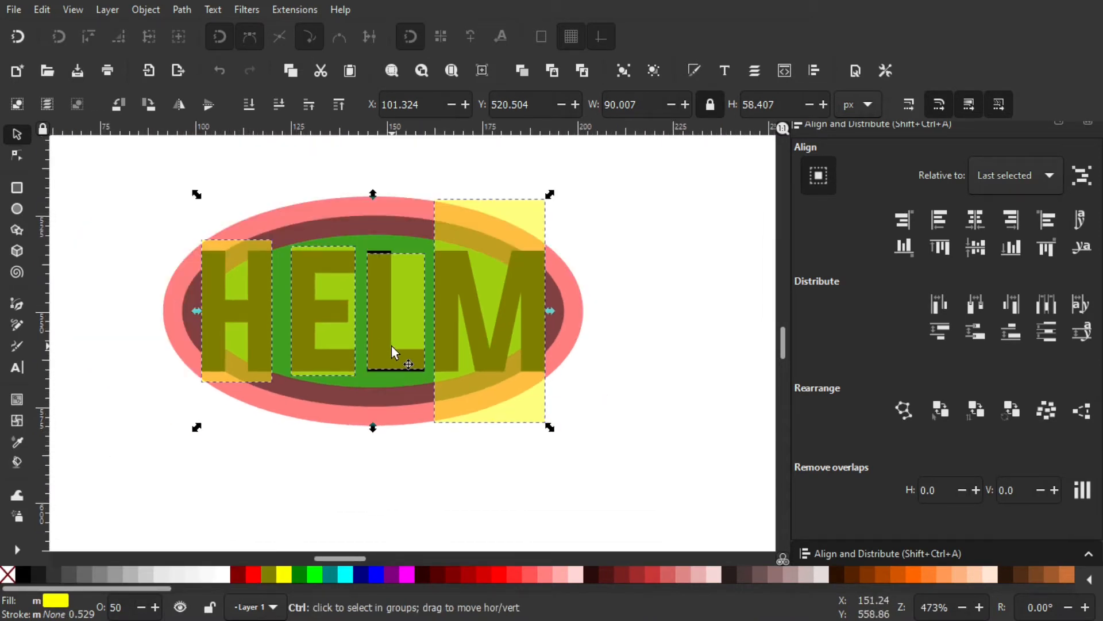
pyautogui.scroll(2, 392, 257)
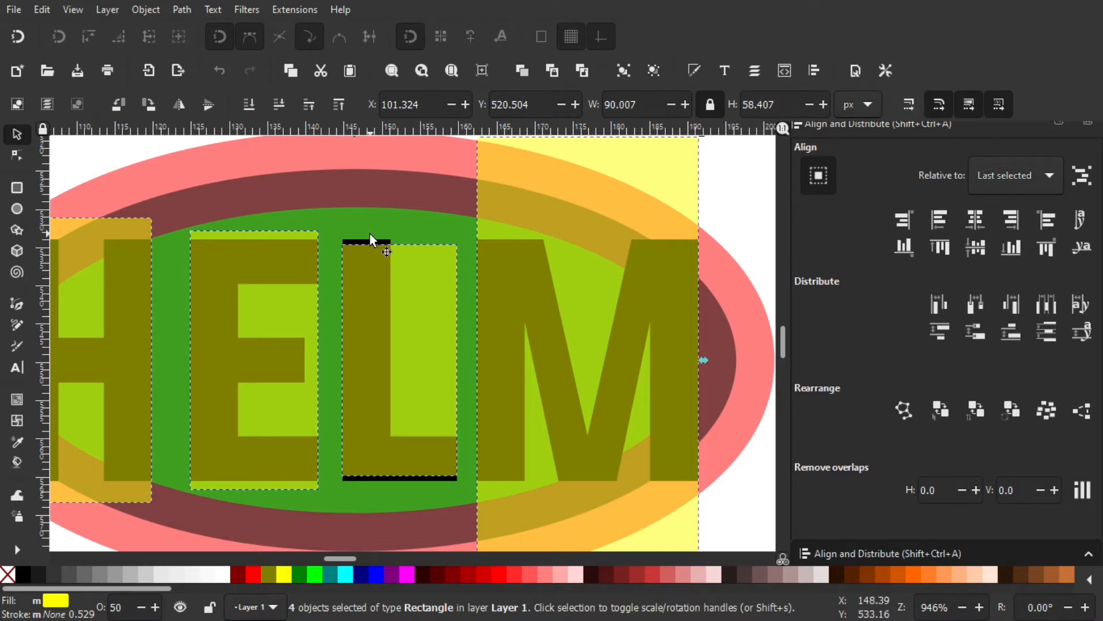
pyautogui.moveTo(378, 244)
pyautogui.mouseDown()
pyautogui.moveTo(347, 243)
pyautogui.moveTo(463, 241)
pyautogui.moveTo(364, 231)
pyautogui.mouseUp()
pyautogui.scroll(-1, 405, 236)
pyautogui.moveTo(382, 326); pyautogui.dragTo(345, 317)
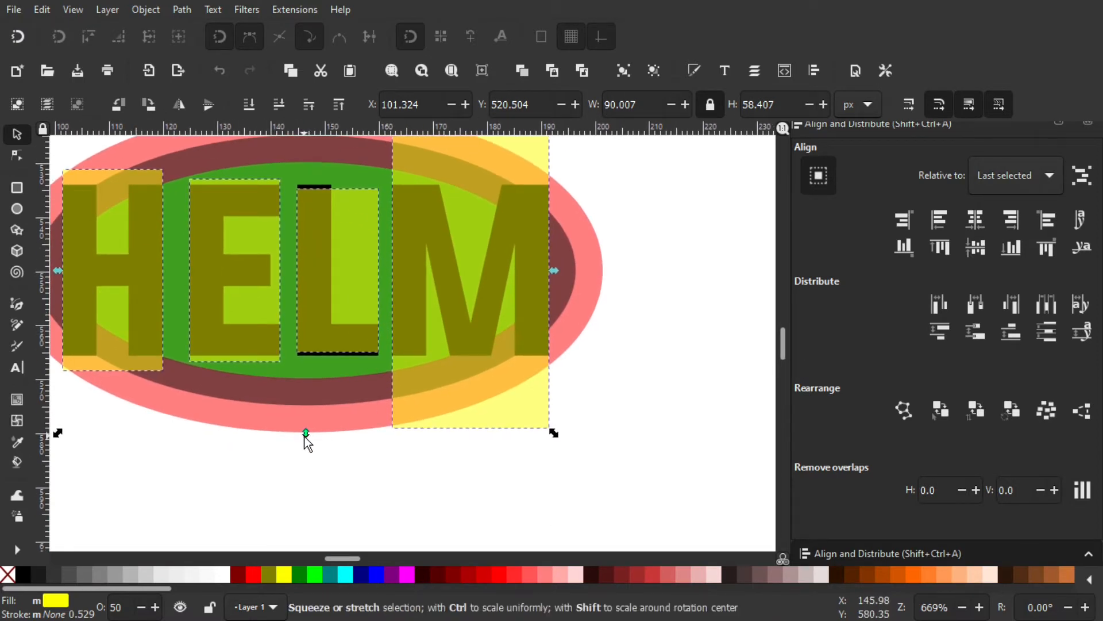
pyautogui.moveTo(306, 435); pyautogui.dragTo(304, 488)
# - Unite the four stretched yellow rectangles into a single path with Union
pyautogui.scroll(2, 354, 405)
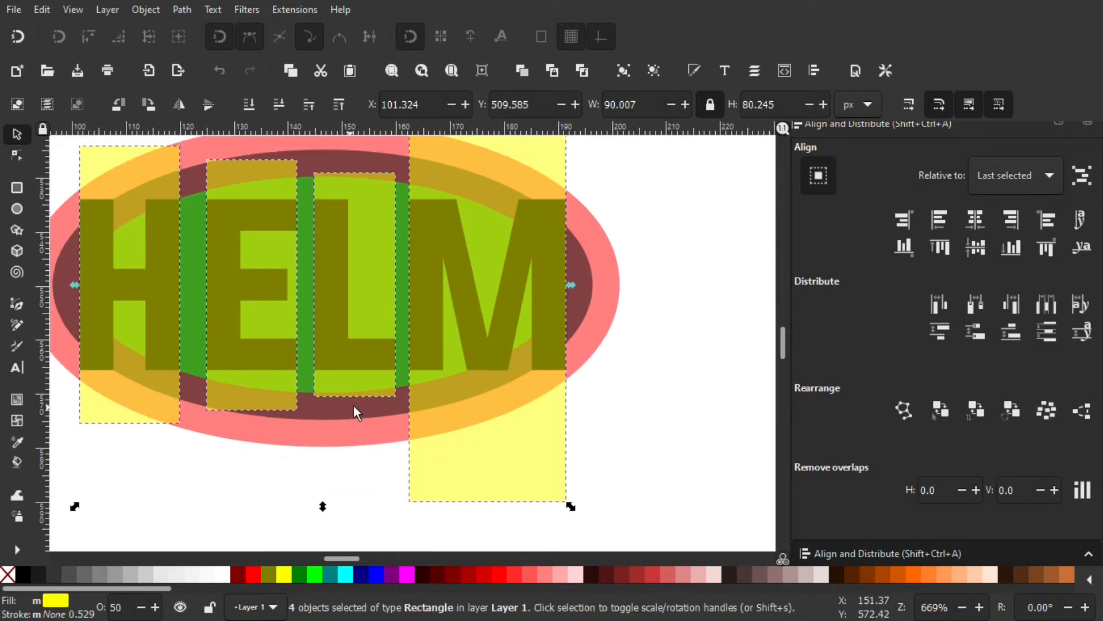
pyautogui.scroll(-2, 416, 339)
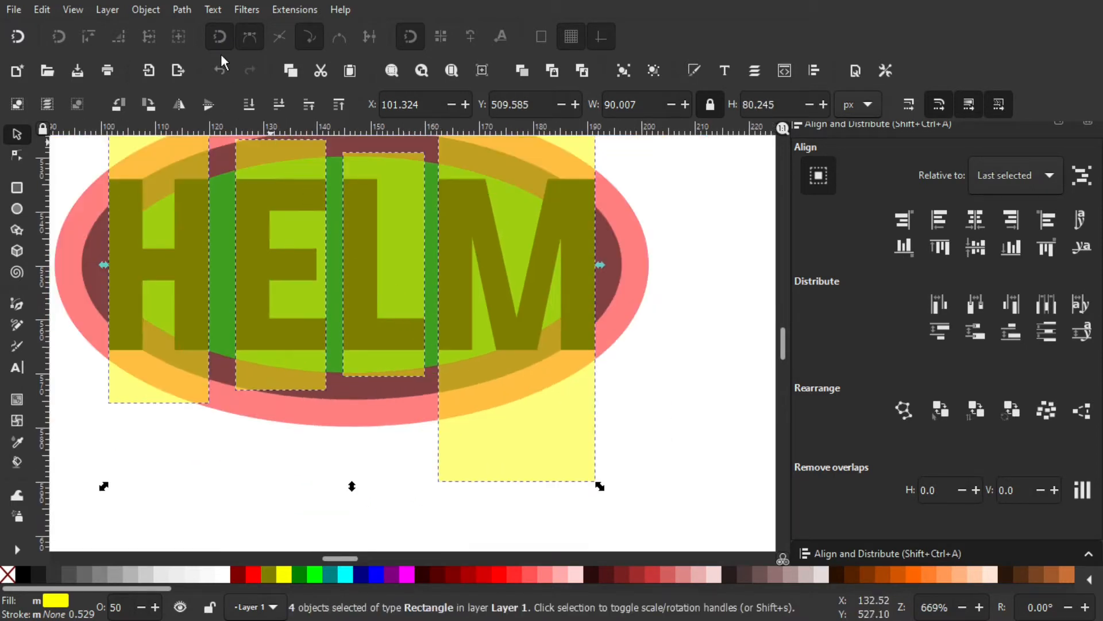
pyautogui.click(184, 5)
pyautogui.click(218, 88)
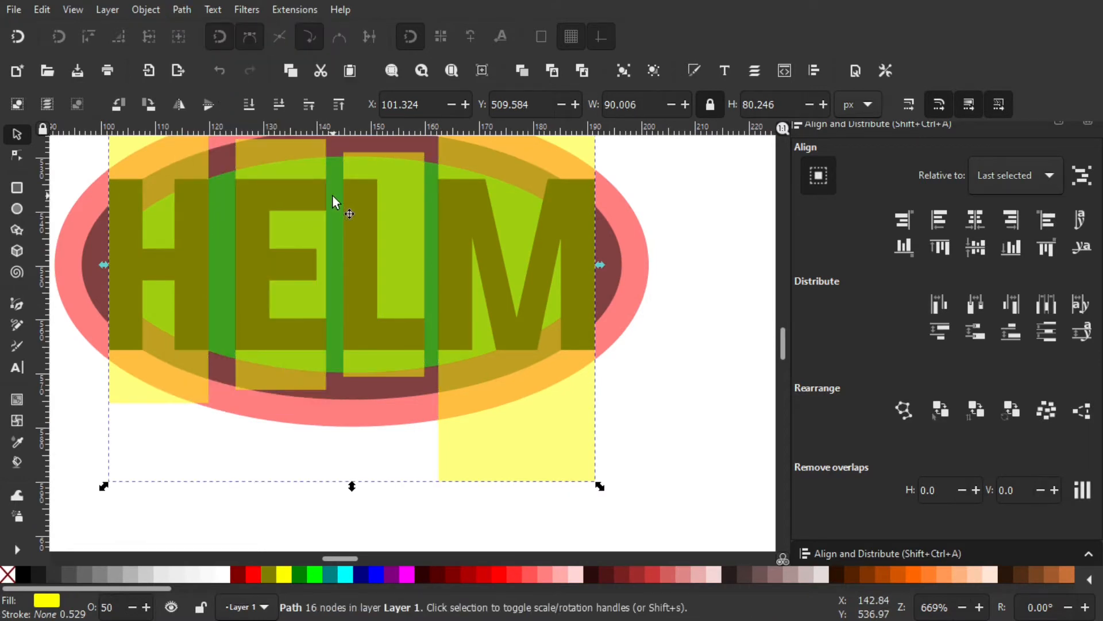
pyautogui.scroll(2, 349, 231)
pyautogui.scroll(1, 339, 234)
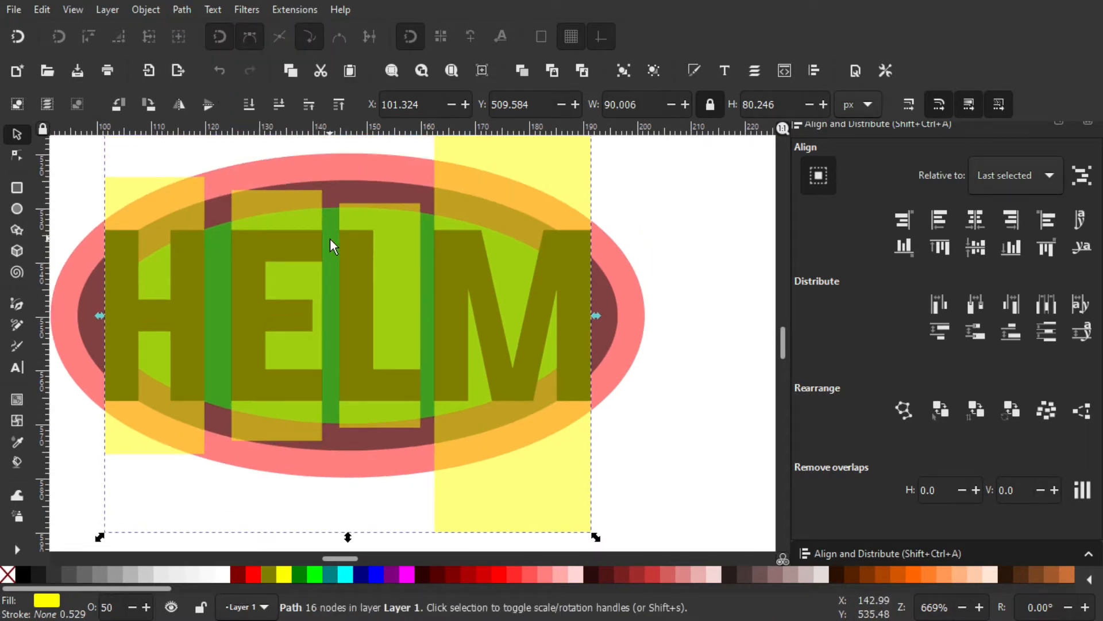
pyautogui.press('alt')
pyautogui.keyDown('alt'); pyautogui.click(415, 225); pyautogui.keyUp('alt')
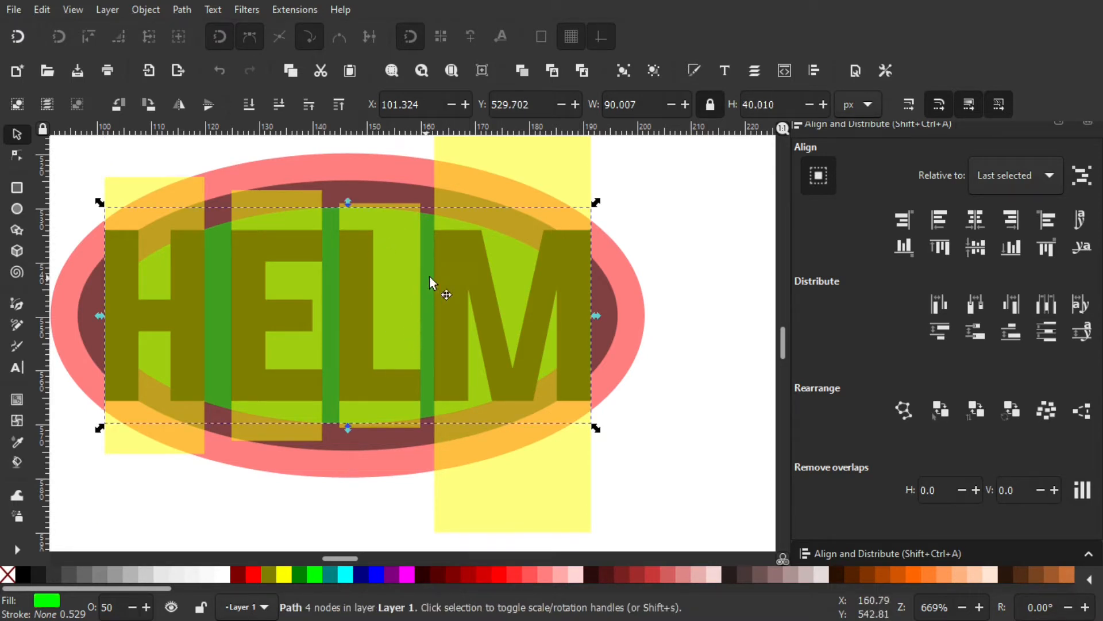
pyautogui.click(623, 197)
pyautogui.click(544, 196)
# - Select the innermost green ellipse lying beneath the united yellow rectangles
pyautogui.moveTo(531, 297); pyautogui.dragTo(524, 277)
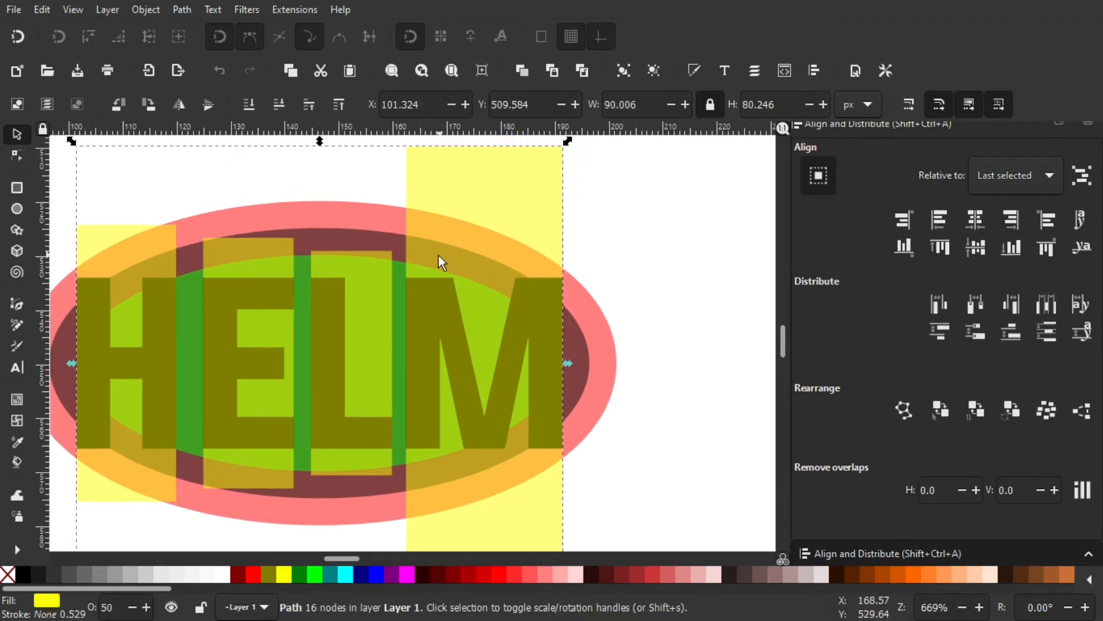
pyautogui.moveTo(367, 284); pyautogui.dragTo(366, 267)
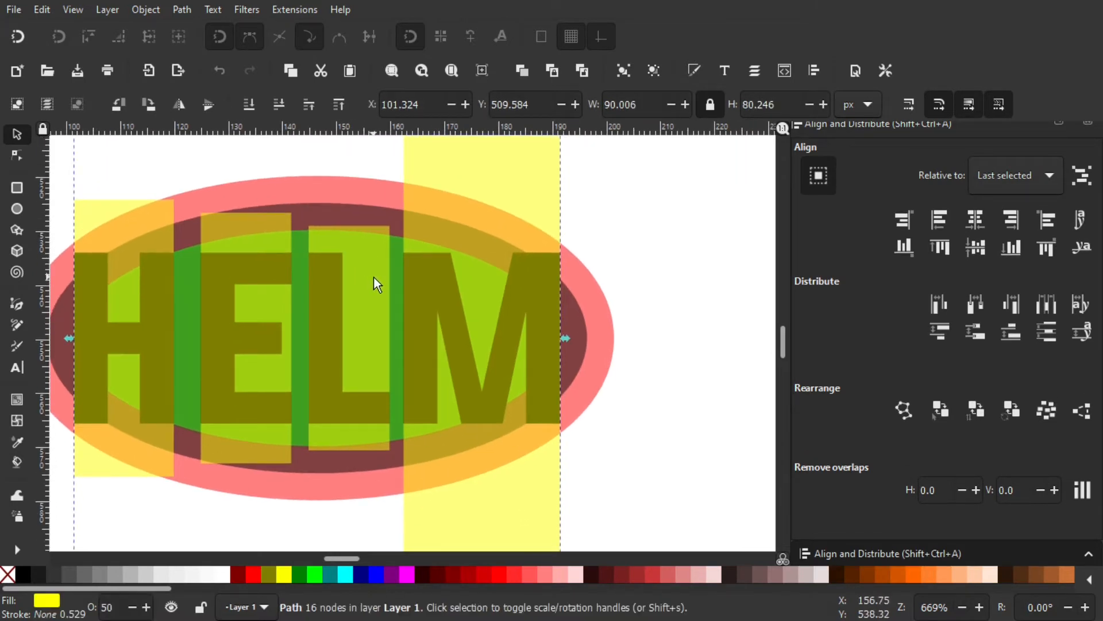
pyautogui.press('alt')
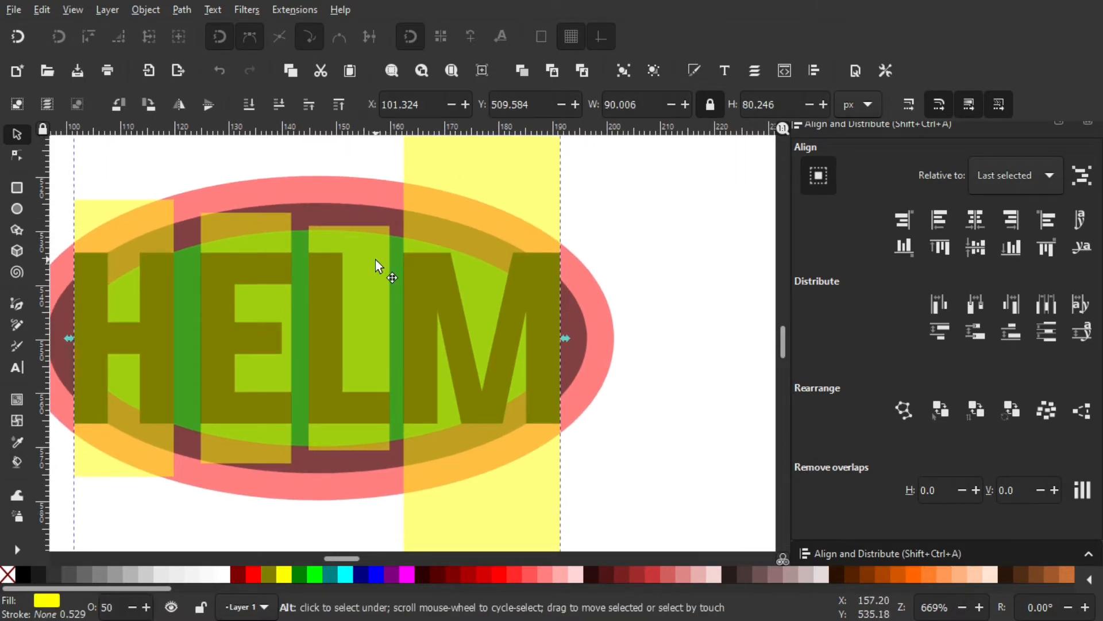
pyautogui.keyDown('alt'); pyautogui.click(375, 260); pyautogui.keyUp('alt')
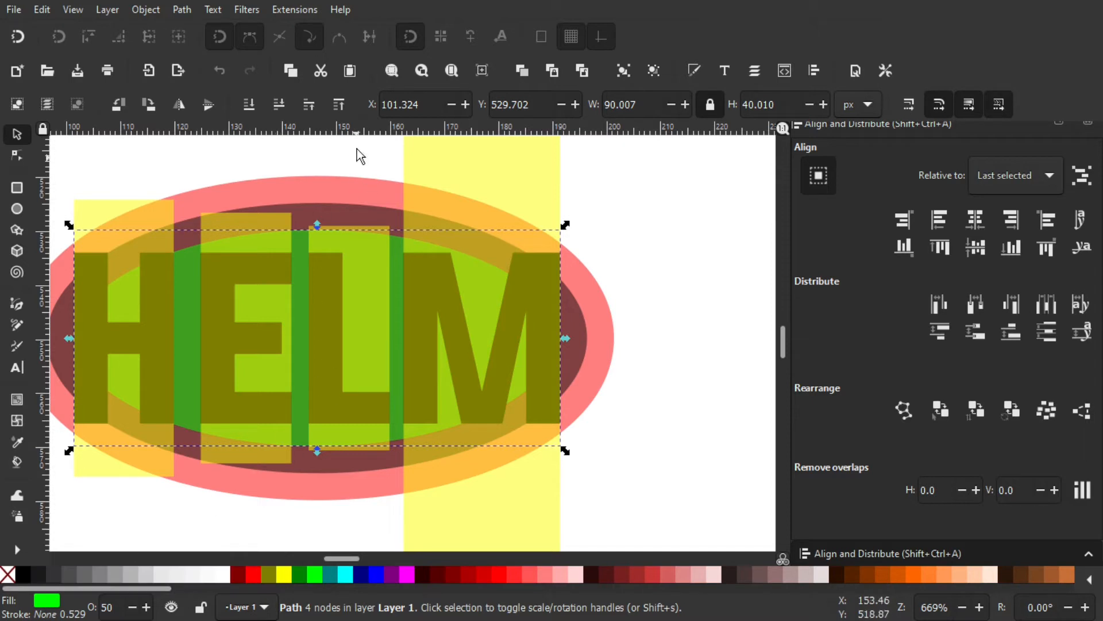
# - Raise the innermost green ellipse to the top and intersect it with the united yellow rectangles
pyautogui.click(344, 105)
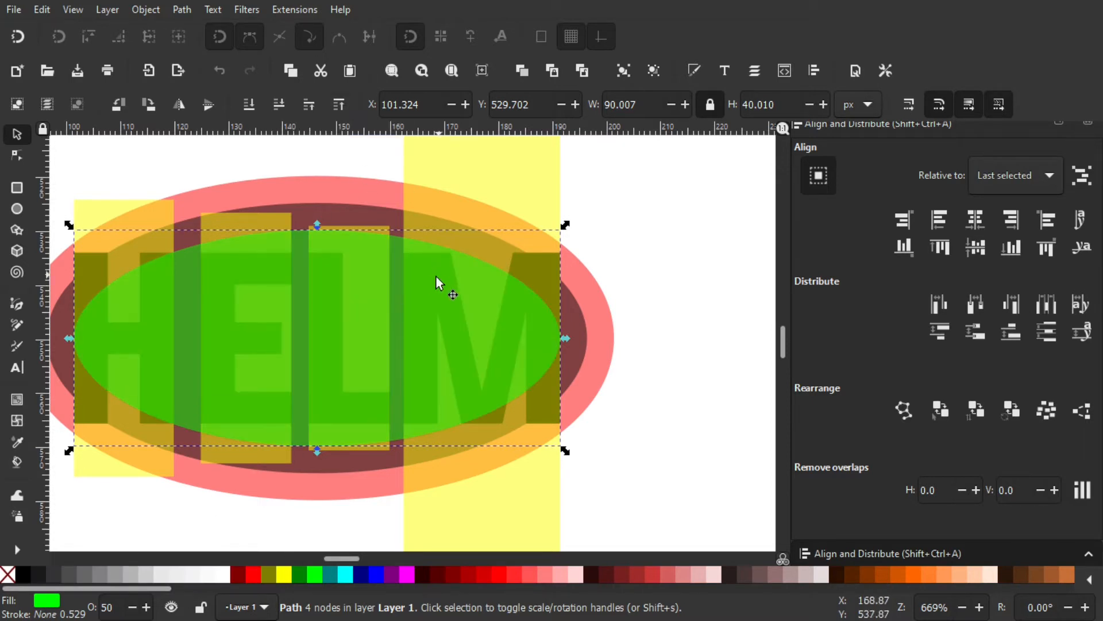
pyautogui.moveTo(436, 277); pyautogui.dragTo(304, 314)
pyautogui.keyDown('shift'); pyautogui.click(434, 201); pyautogui.keyUp('shift')
pyautogui.moveTo(394, 220); pyautogui.dragTo(431, 217)
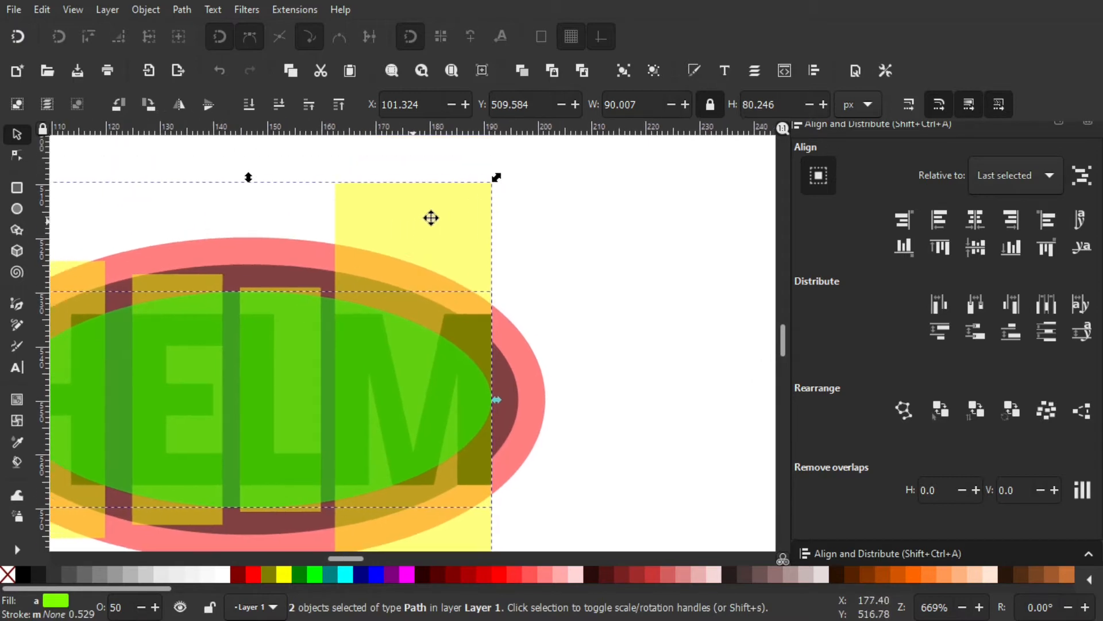
pyautogui.scroll(-1, 401, 241)
pyautogui.click(182, 10)
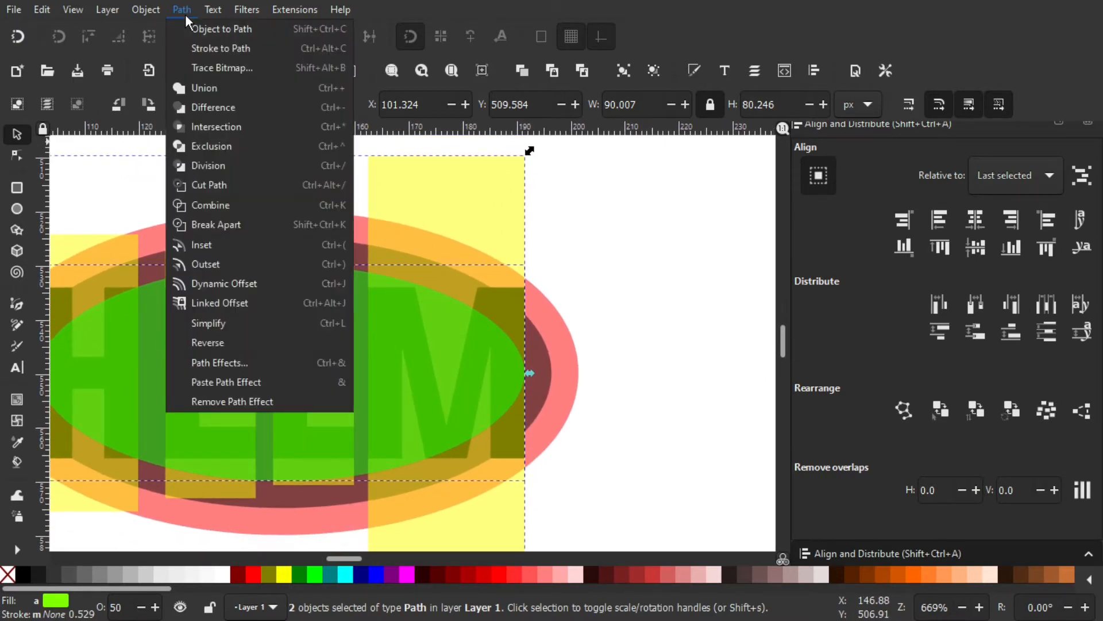
pyautogui.click(242, 123)
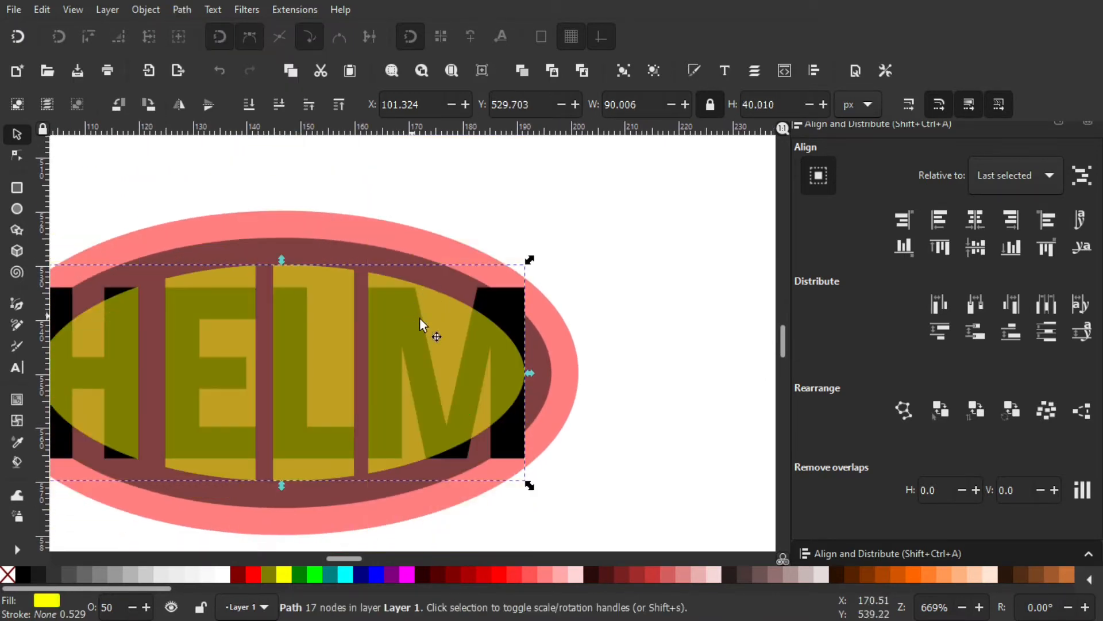
# - Try to move the intersected yellow ellipse pieces away from the letters, and undo the move
pyautogui.moveTo(434, 318); pyautogui.dragTo(637, 234)
pyautogui.moveTo(571, 272); pyautogui.dragTo(502, 270)
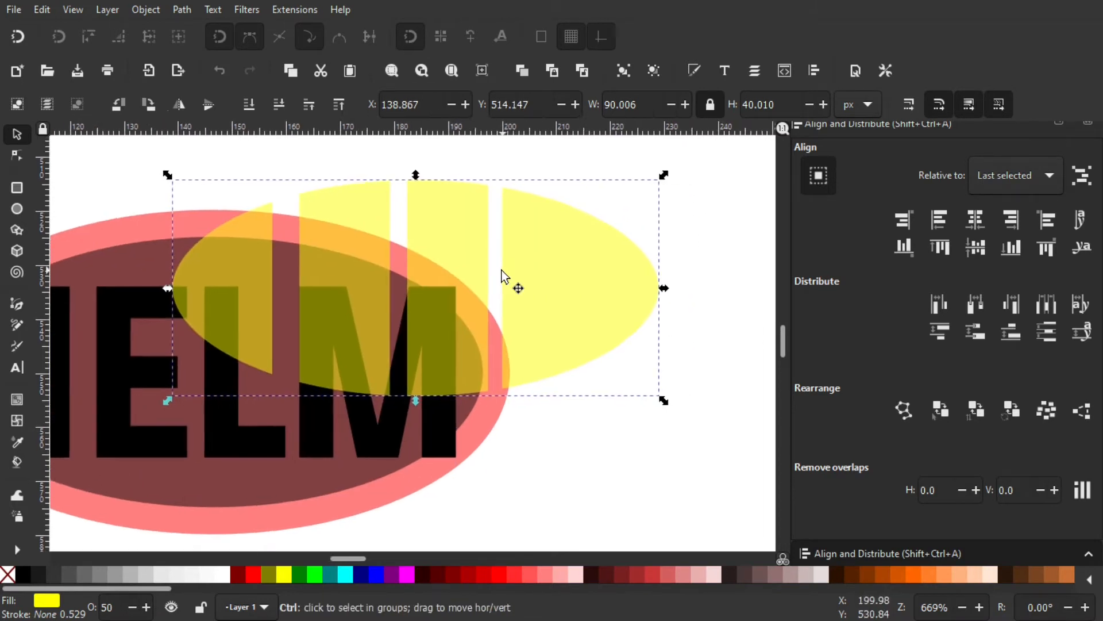
pyautogui.hotkey('ctrl', 'z')
# - Fill the split ellipse pieces with green and lower them in the stacking order until they sit behind all four HELM letters
pyautogui.scroll(-1, 501, 277)
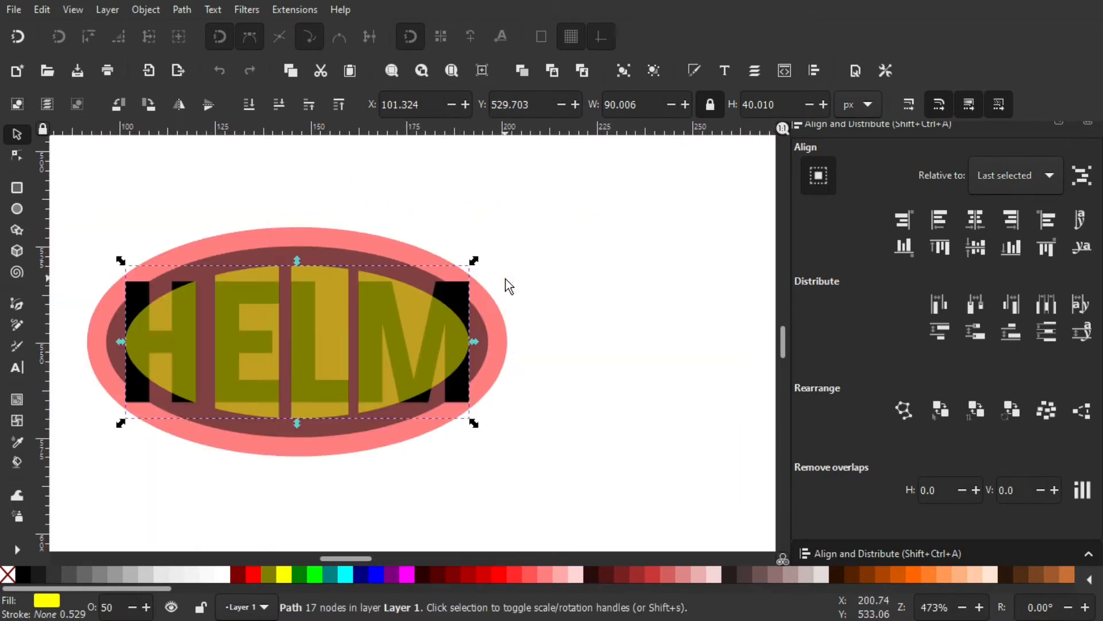
pyautogui.click(313, 573)
pyautogui.click(278, 106)
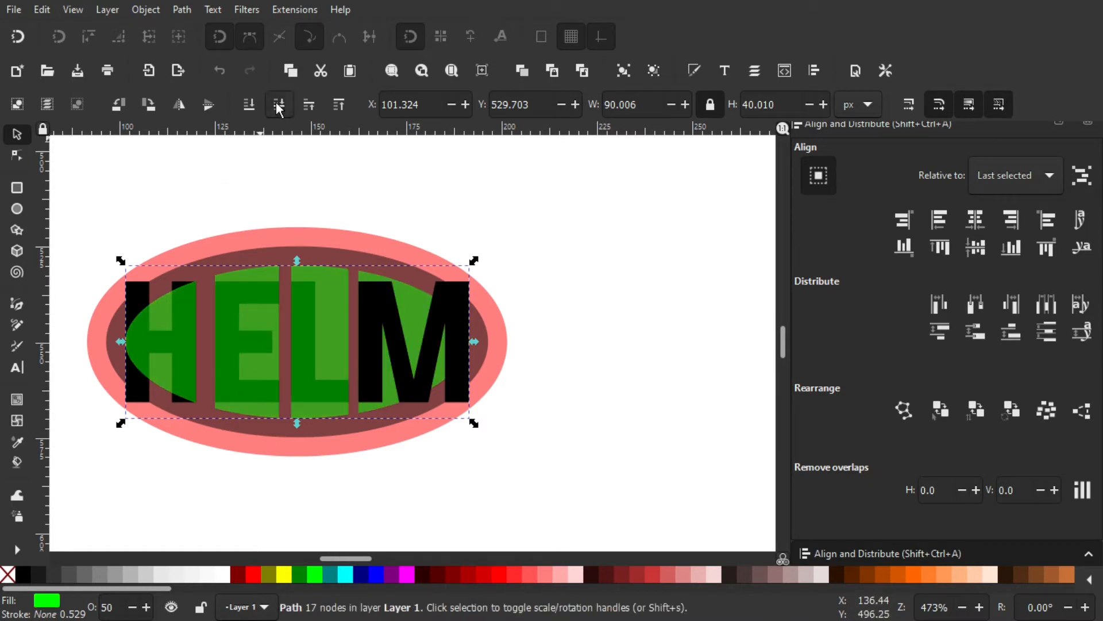
pyautogui.click(278, 106)
pyautogui.click(278, 105)
pyautogui.click(278, 106)
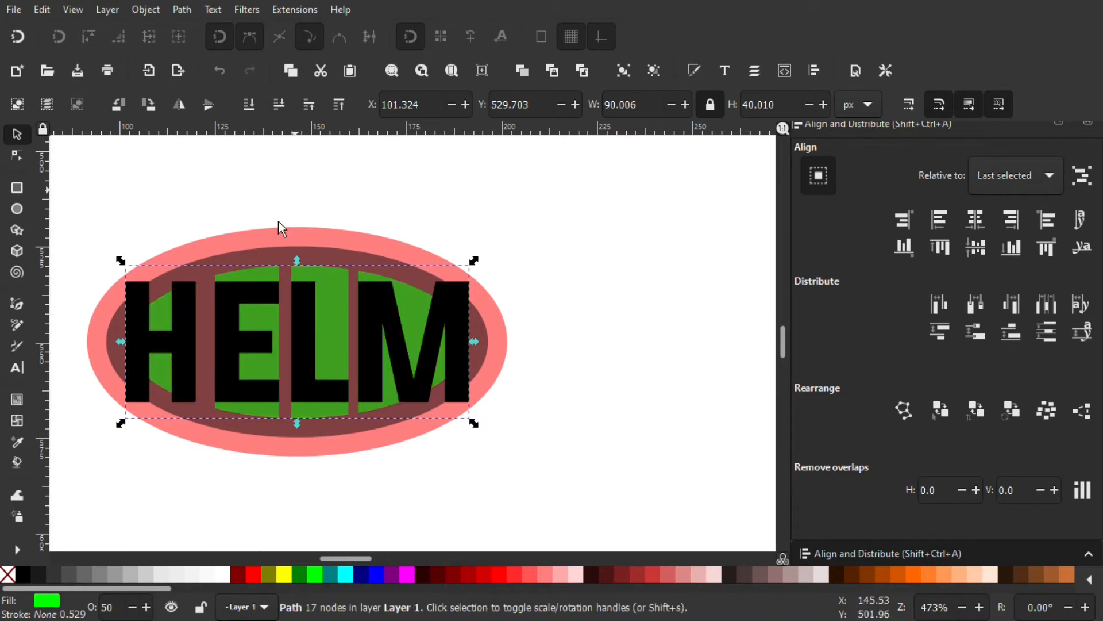
pyautogui.click(561, 350)
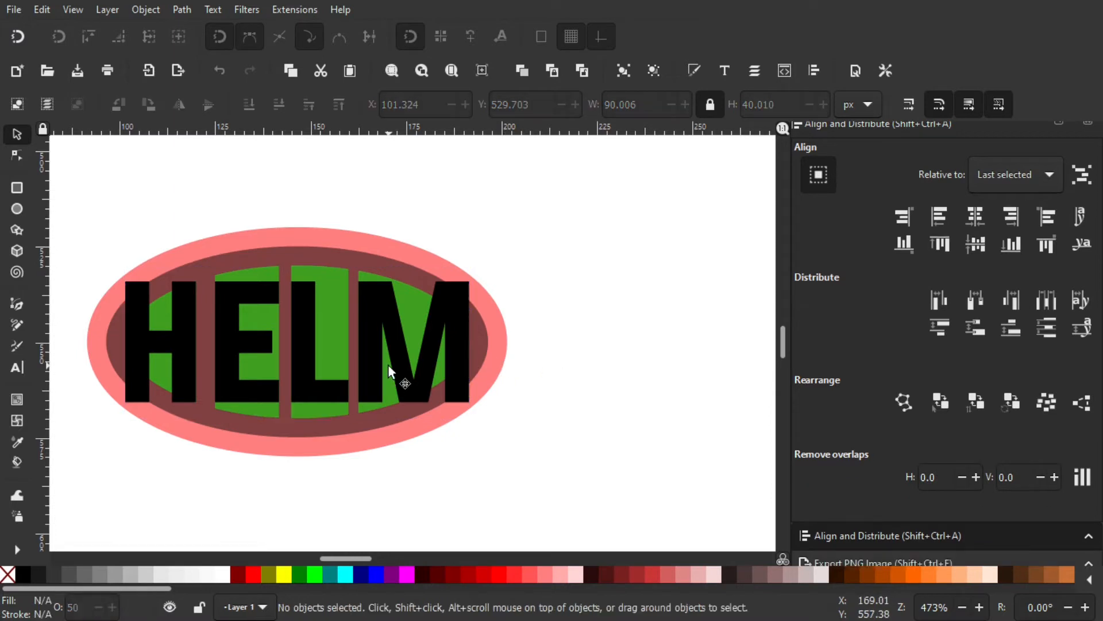
# - Move the four HELM letters together straight down to just below the outer ellipse, and deselect them
pyautogui.moveTo(463, 356); pyautogui.dragTo(519, 298)
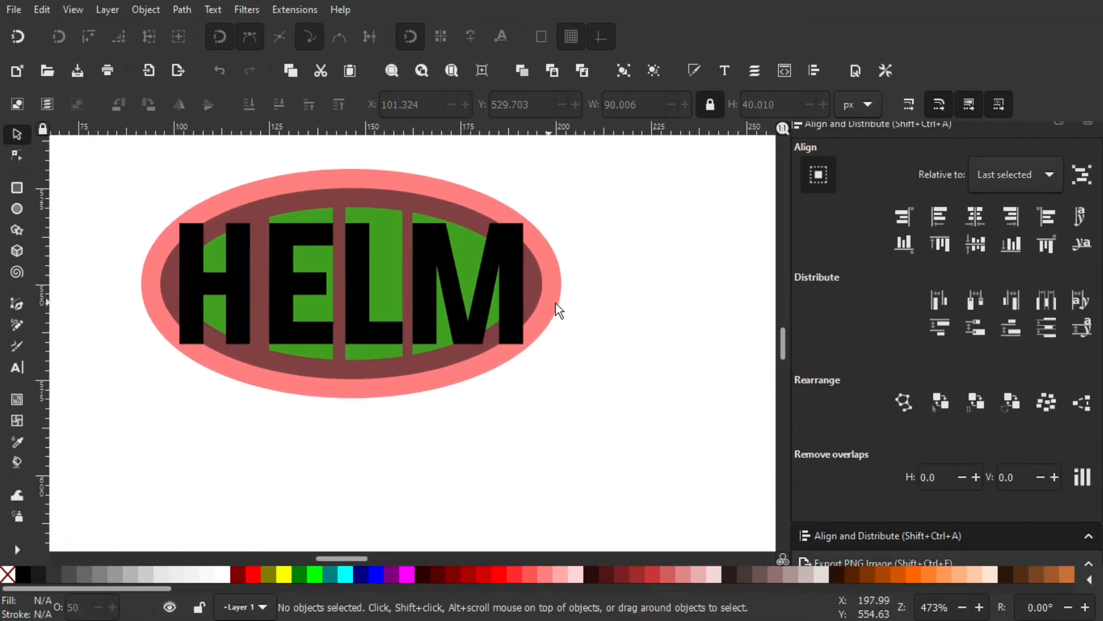
pyautogui.moveTo(618, 294); pyautogui.dragTo(592, 308)
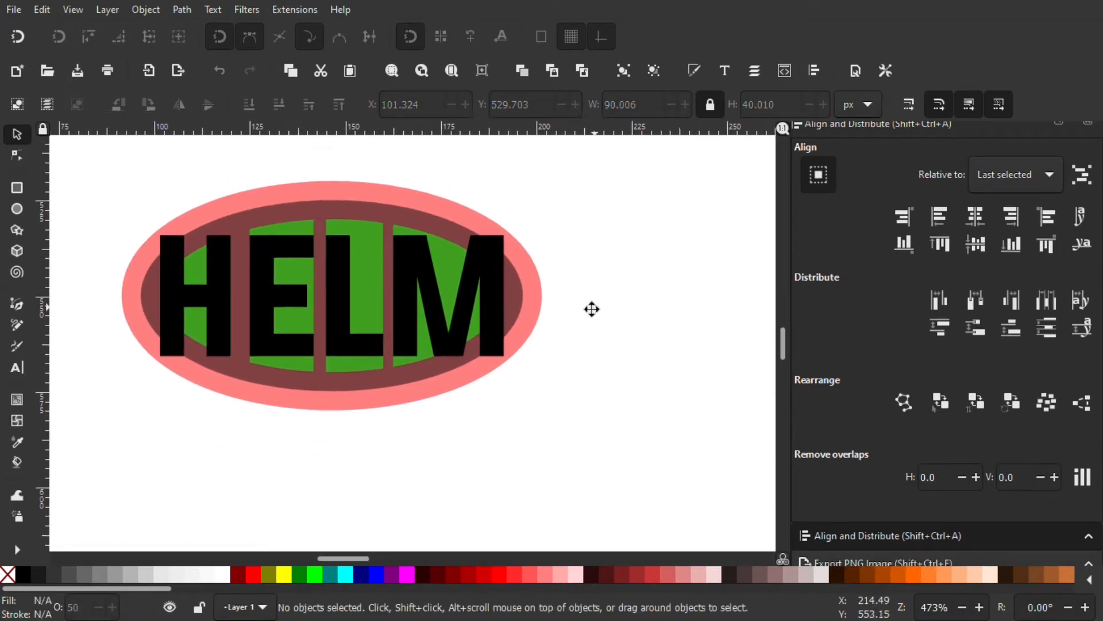
pyautogui.keyDown('shift'); pyautogui.click(490, 297); pyautogui.keyUp('shift')
pyautogui.keyDown('shift'); pyautogui.click(337, 330); pyautogui.keyUp('shift')
pyautogui.keyDown('shift'); pyautogui.click(275, 348); pyautogui.keyUp('shift')
pyautogui.keyDown('shift'); pyautogui.click(209, 344); pyautogui.keyUp('shift')
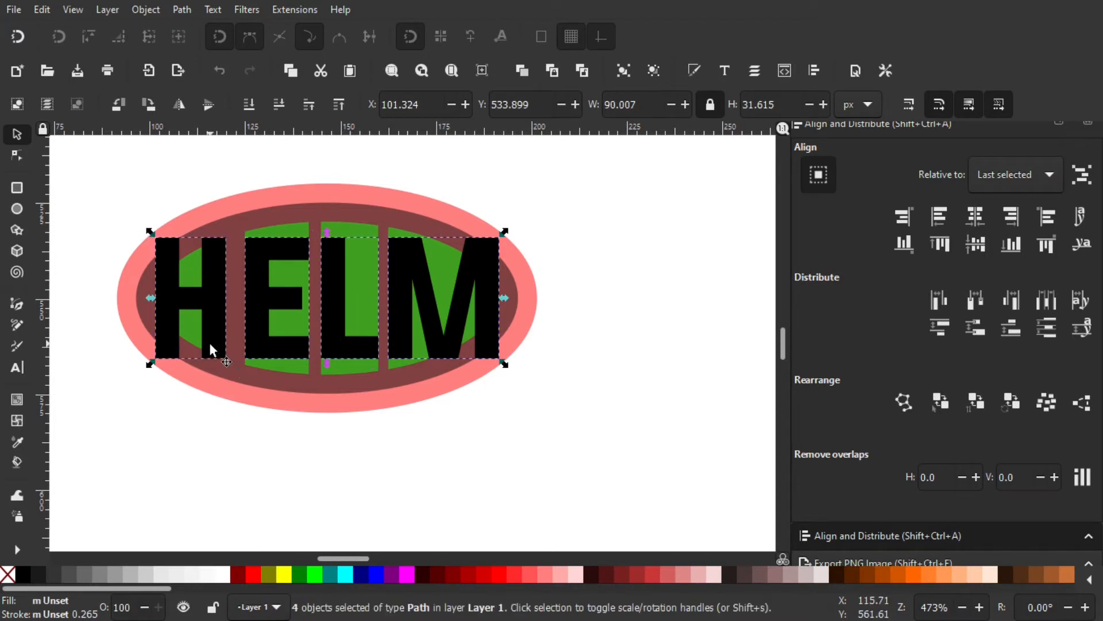
pyautogui.moveTo(263, 252); pyautogui.dragTo(261, 428)
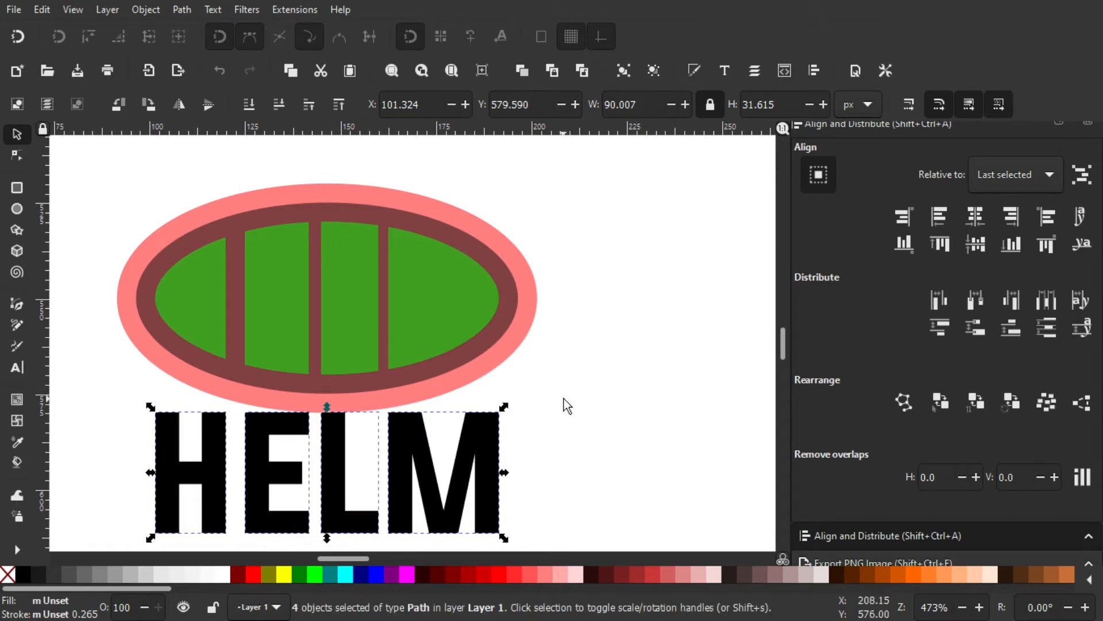
pyautogui.moveTo(563, 398); pyautogui.dragTo(486, 422)
pyautogui.click(494, 412)
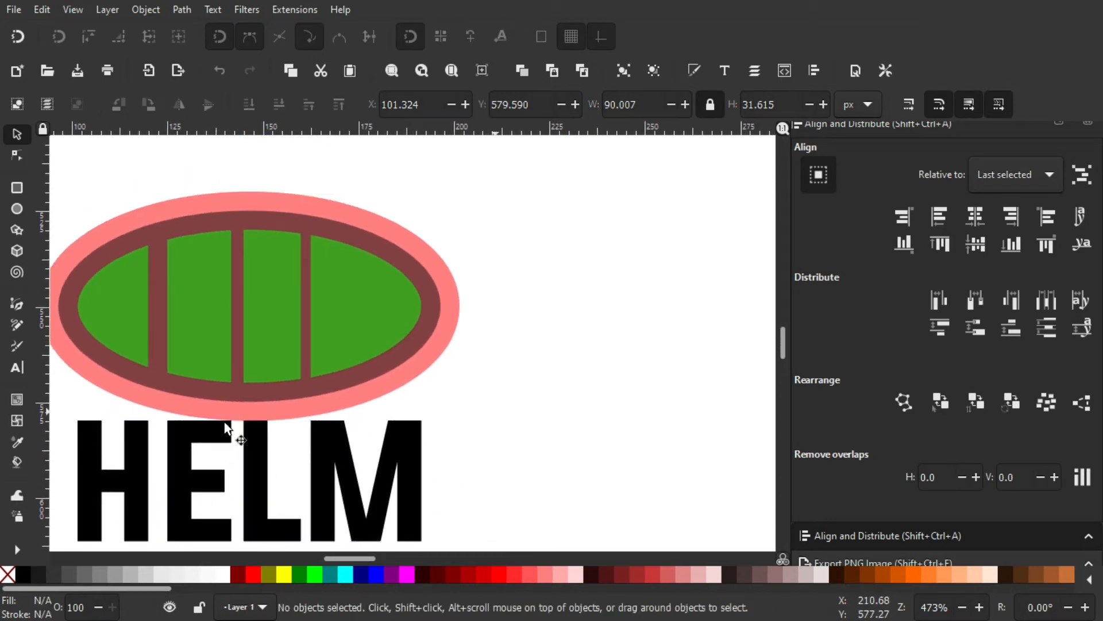
pyautogui.moveTo(315, 471); pyautogui.dragTo(369, 443)
pyautogui.moveTo(447, 430); pyautogui.dragTo(443, 394)
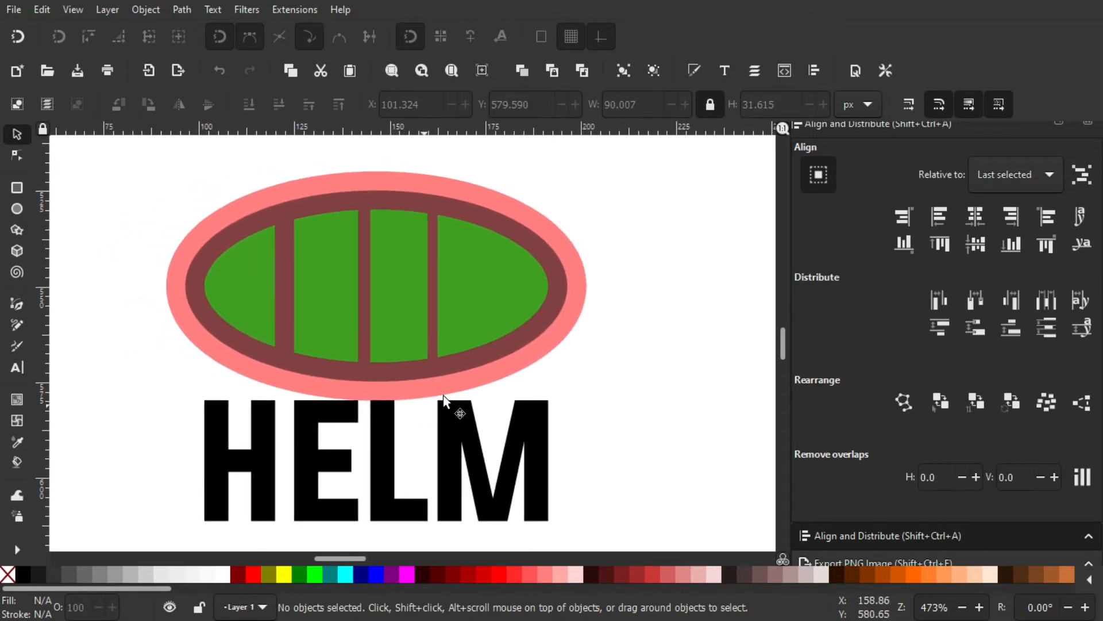
pyautogui.keyDown('ctrl'); pyautogui.scroll(-1, 557, 339); pyautogui.keyUp('ctrl')
pyautogui.click(406, 296)
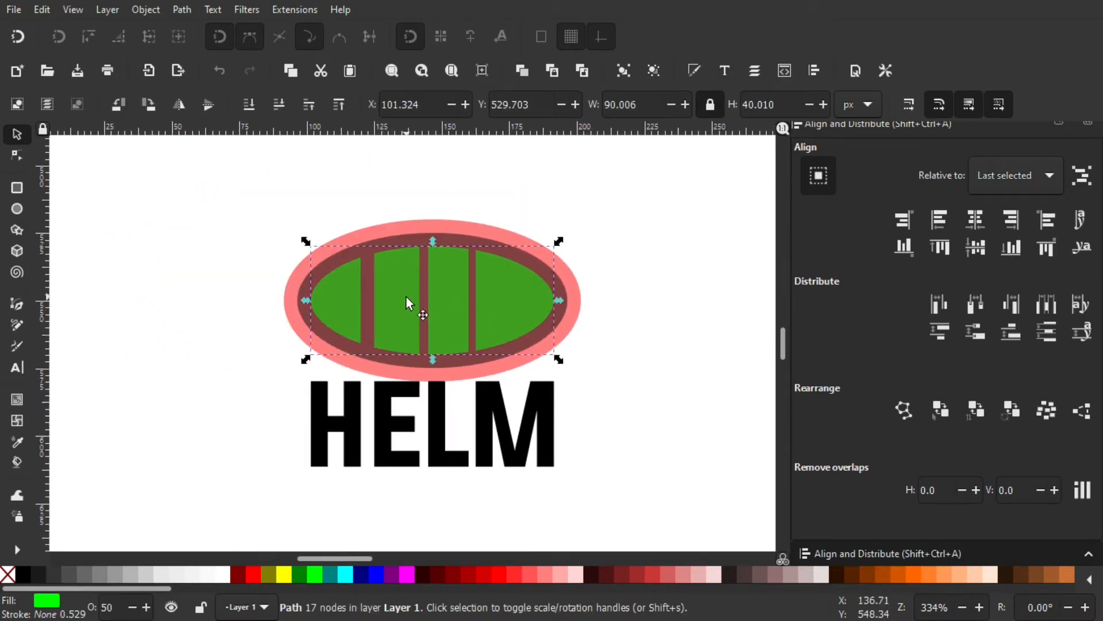
pyautogui.click(406, 296)
pyautogui.click(600, 282)
pyautogui.moveTo(591, 308); pyautogui.dragTo(415, 332)
# - Add the Perspective/Envelope path effect to the letter H, searching the effects for "pers"
pyautogui.click(235, 390)
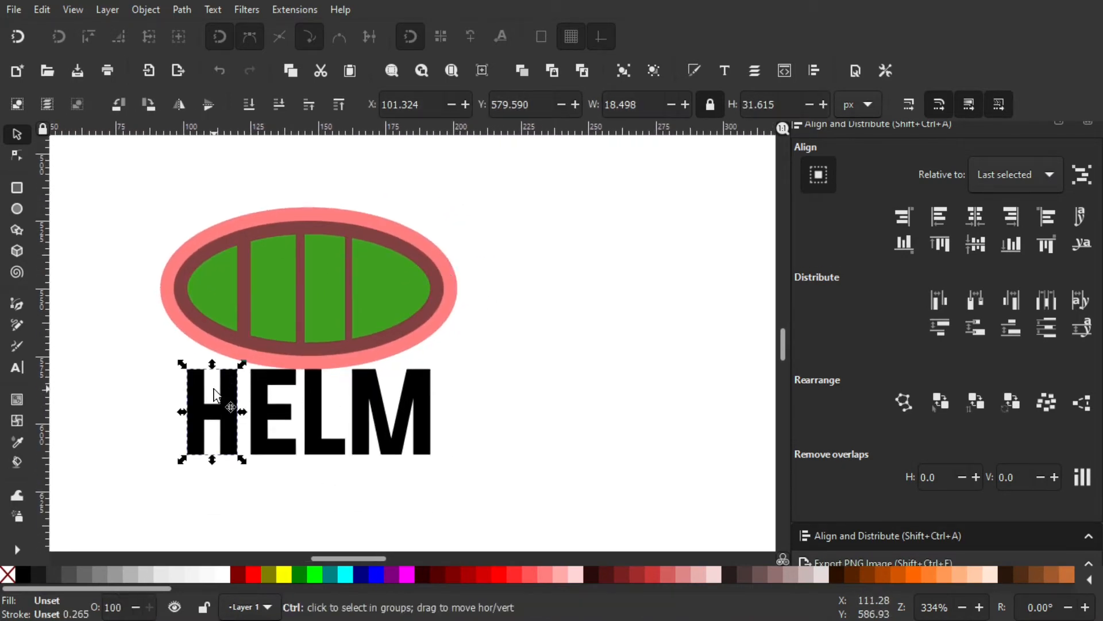
pyautogui.keyDown('ctrl'); pyautogui.scroll(2, 235, 391); pyautogui.keyUp('ctrl')
pyautogui.moveTo(270, 365); pyautogui.dragTo(289, 399)
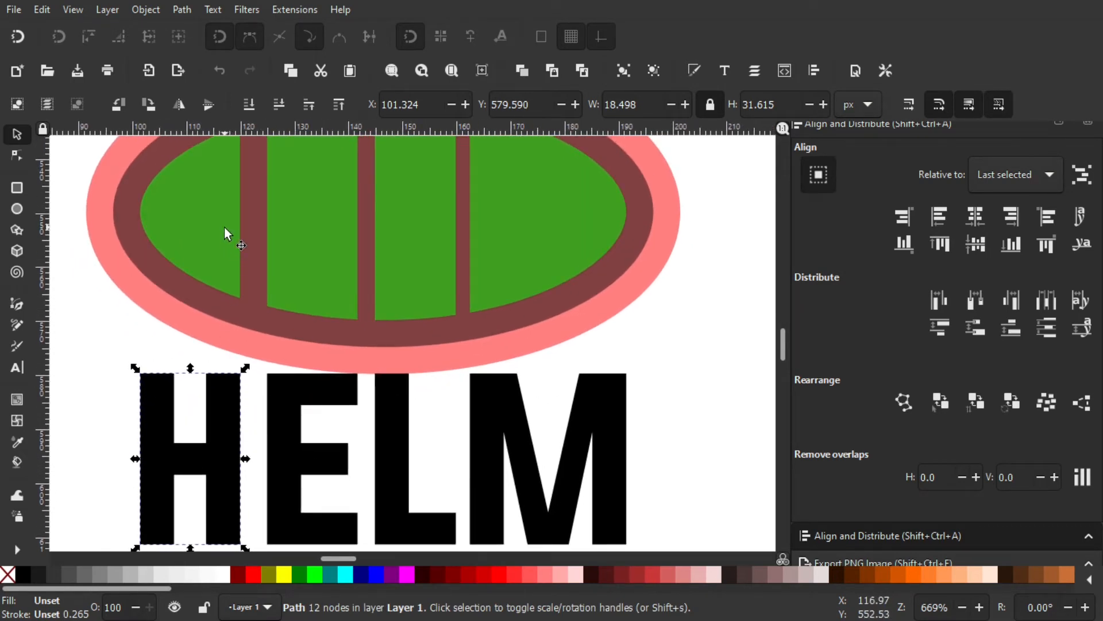
pyautogui.scroll(2, 247, 198)
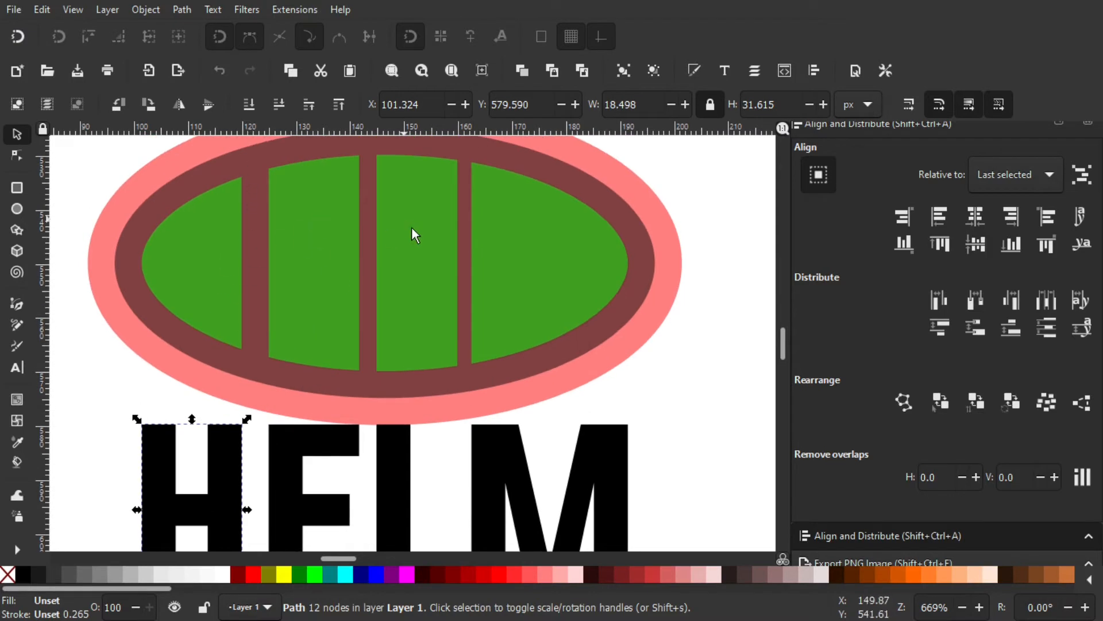
pyautogui.scroll(-1, 367, 326)
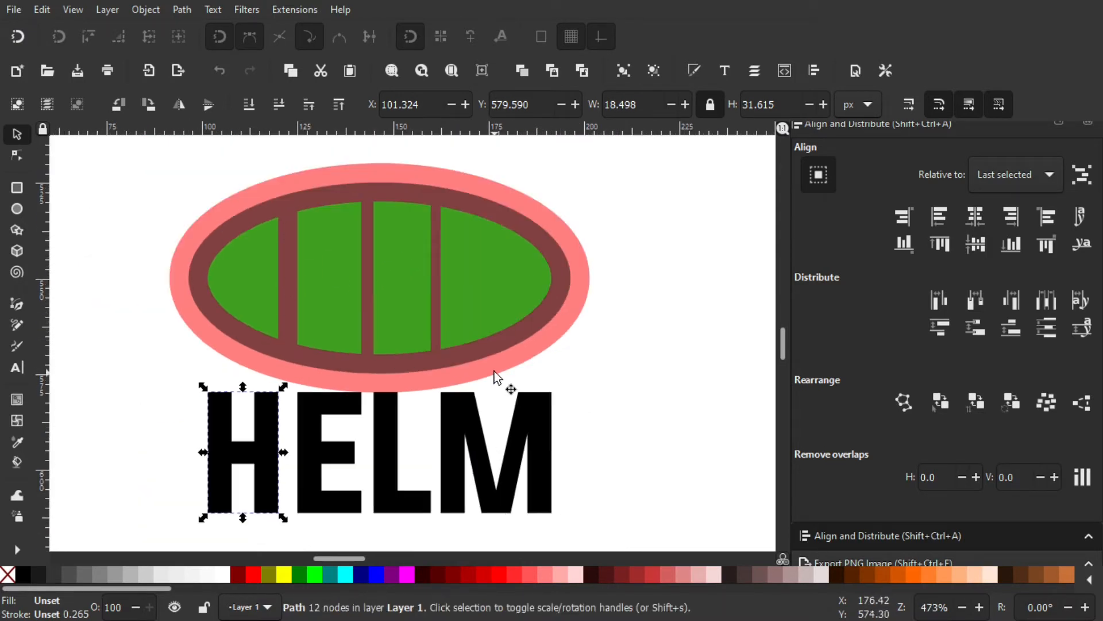
pyautogui.moveTo(497, 372); pyautogui.dragTo(453, 348)
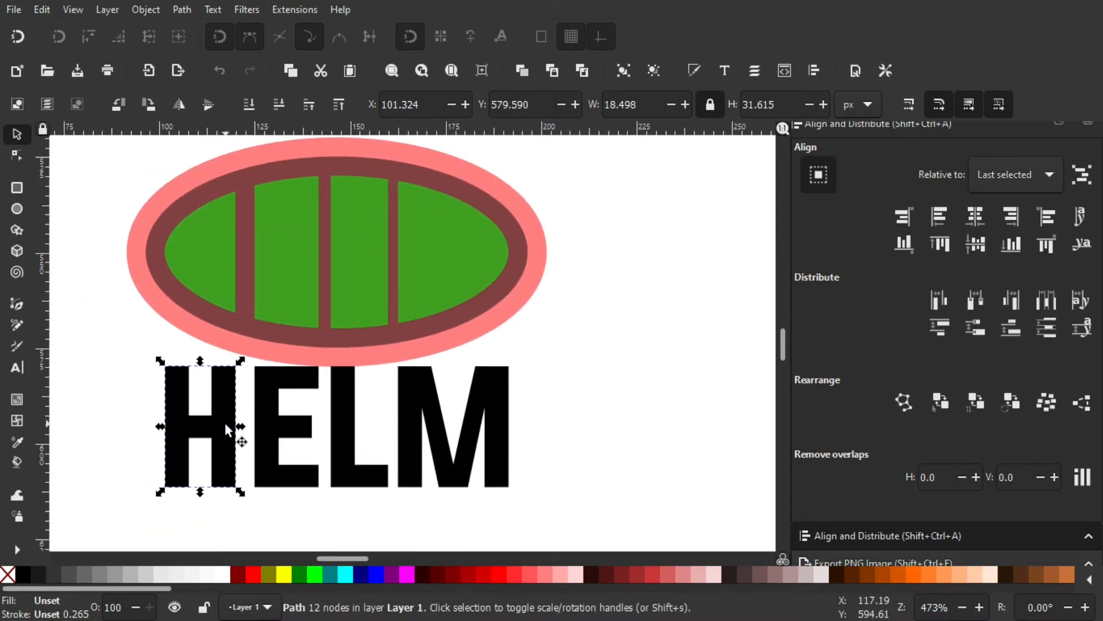
pyautogui.click(183, 10)
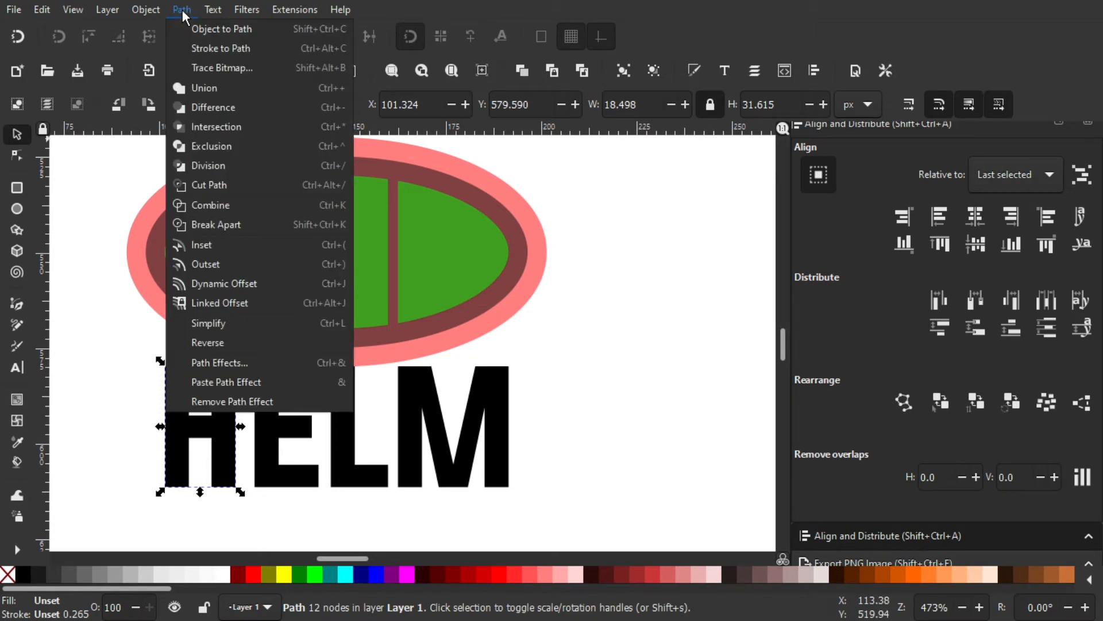
pyautogui.click(214, 362)
pyautogui.click(833, 500)
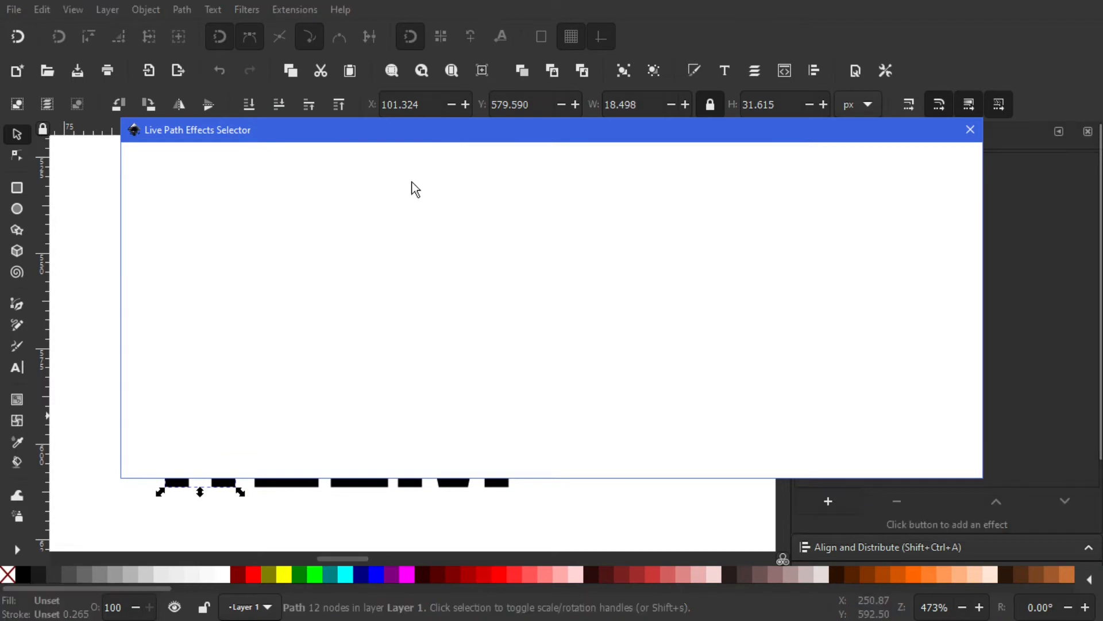
pyautogui.write('pers')
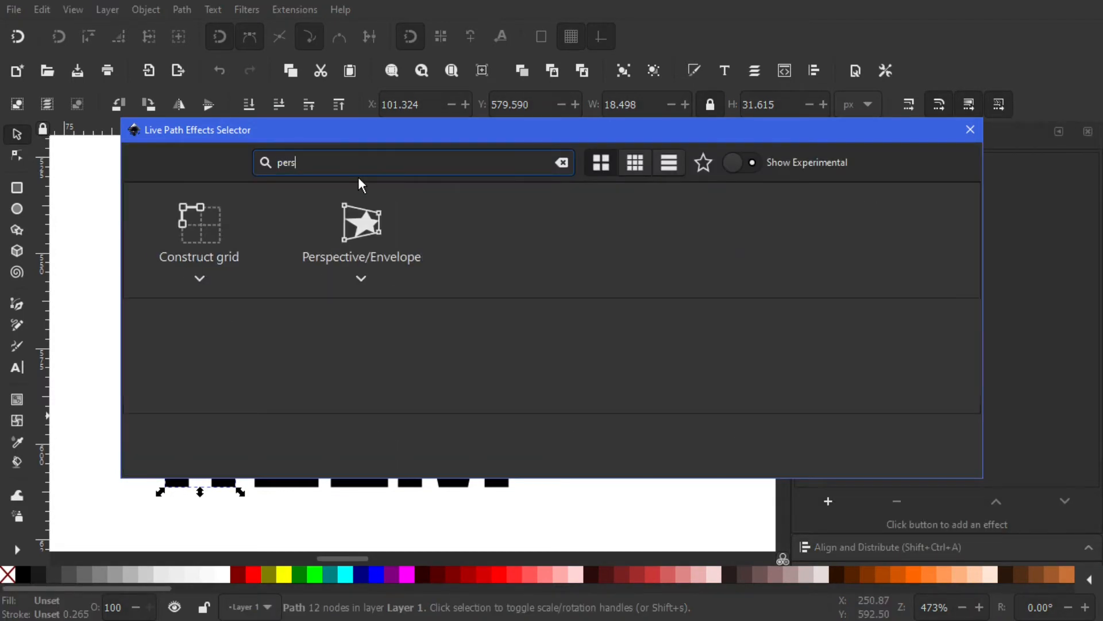
pyautogui.click(374, 256)
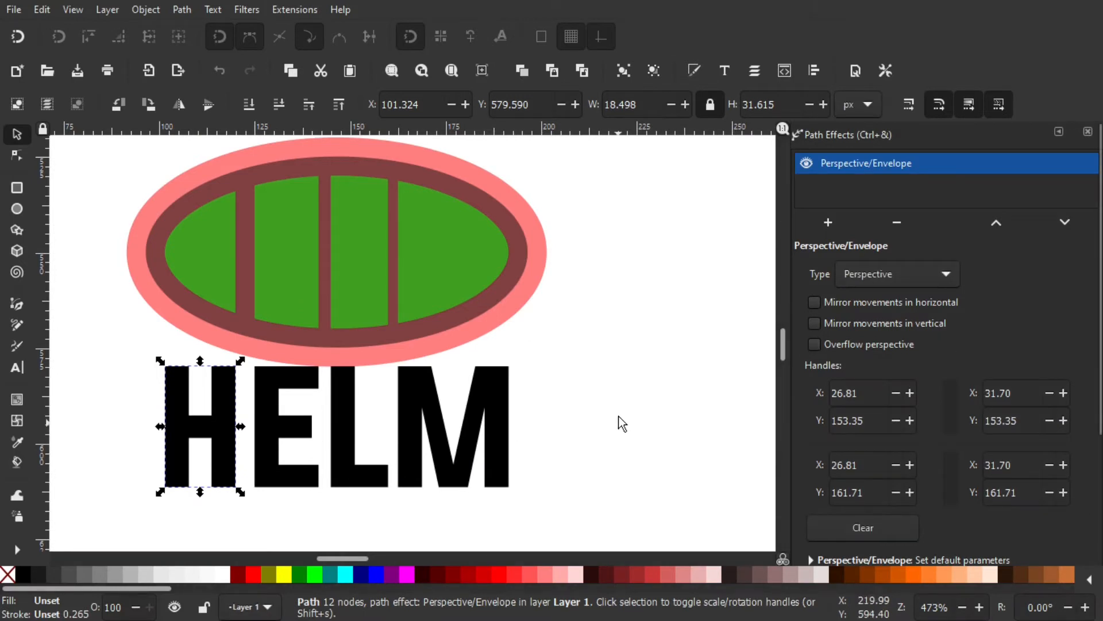
# - Set the H's path effect type to Envelope deformation and switch to the Node tool
pyautogui.moveTo(574, 402); pyautogui.dragTo(616, 403)
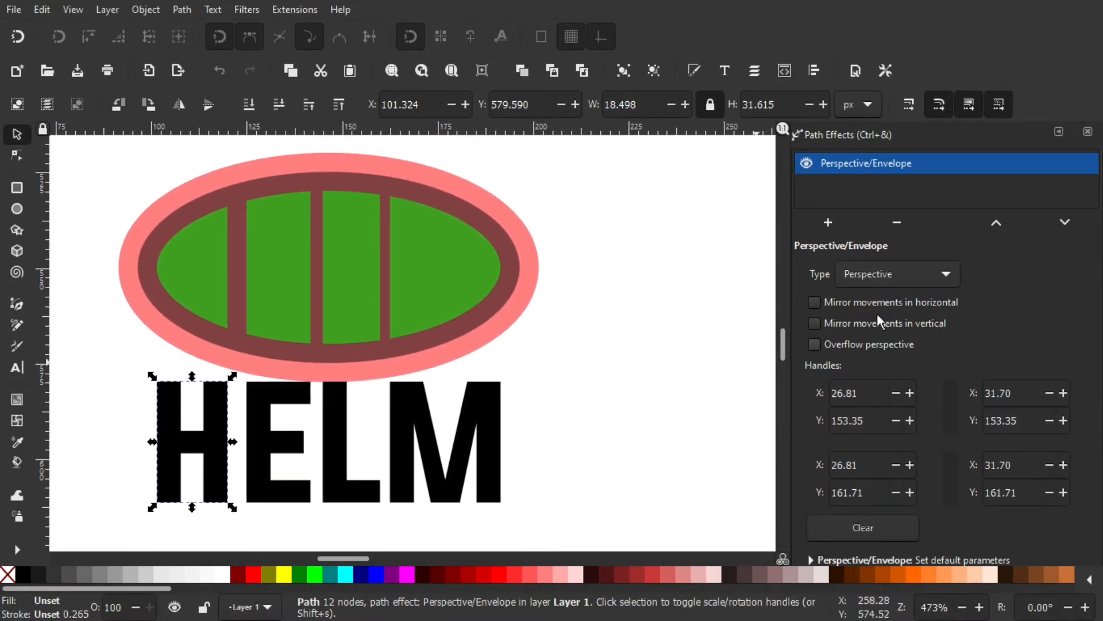
pyautogui.click(909, 274)
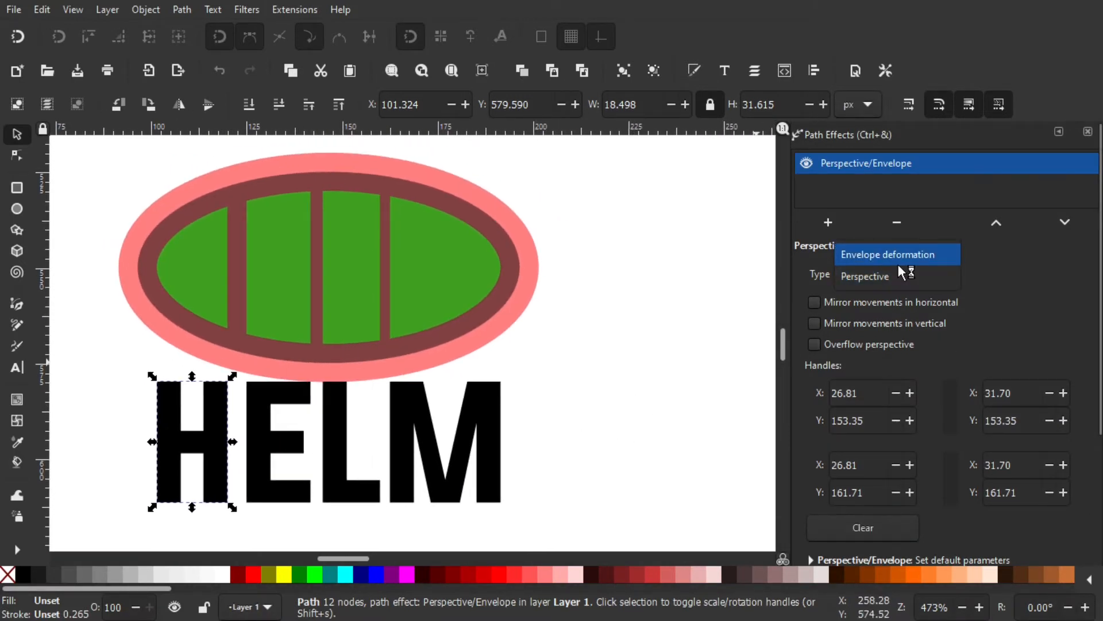
pyautogui.click(899, 264)
pyautogui.moveTo(501, 377); pyautogui.dragTo(547, 357)
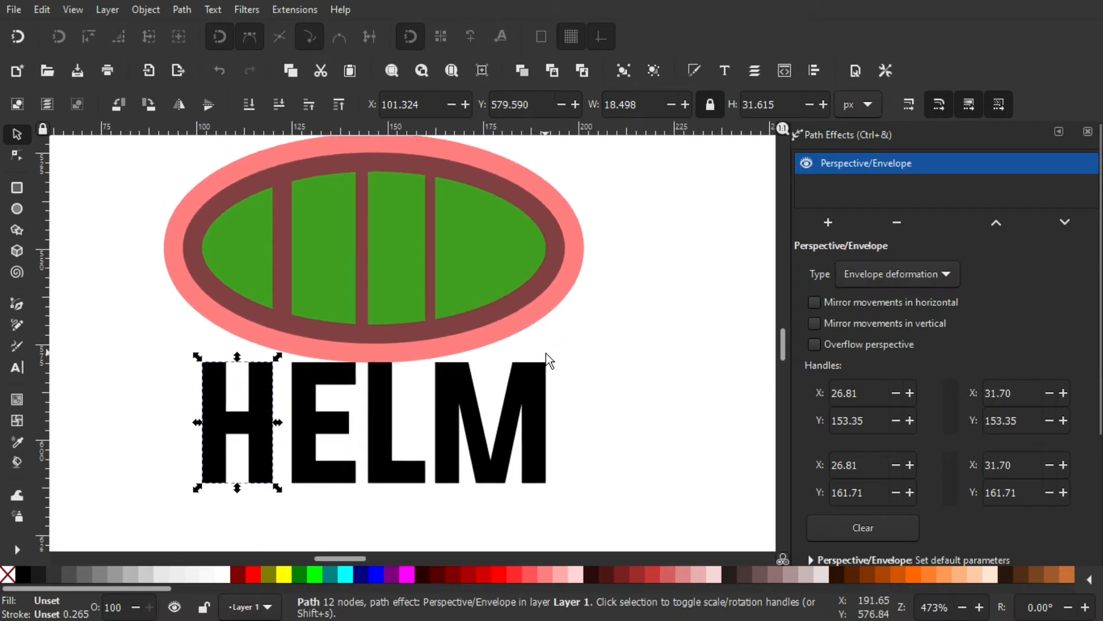
pyautogui.click(17, 152)
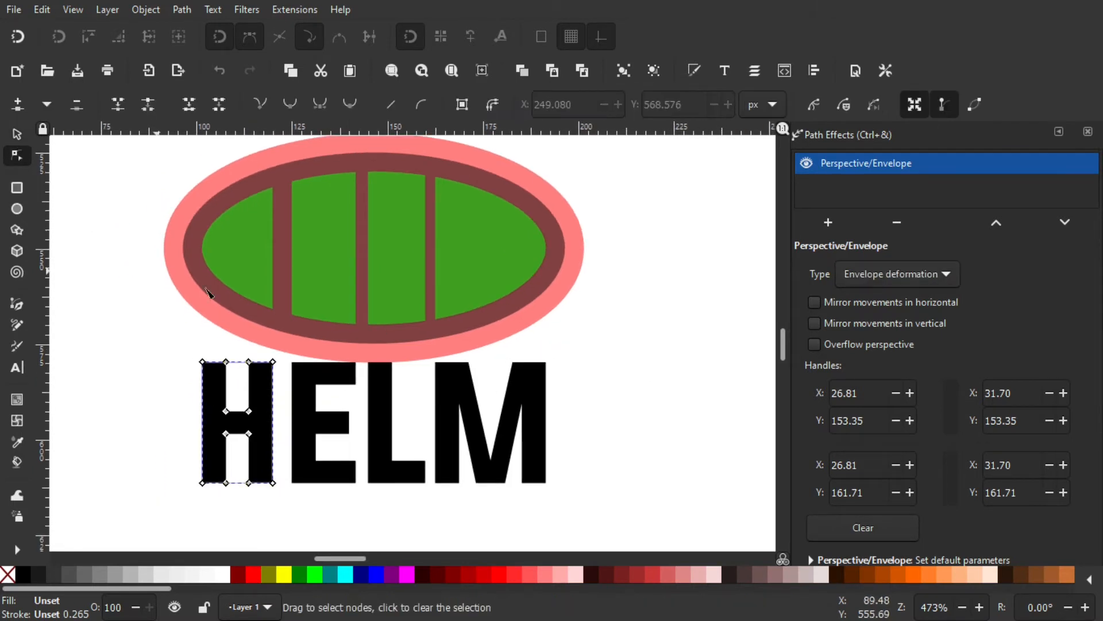
# - Try to reshape the H by moving the right node on the crossbar's upper edge, and undo it
pyautogui.moveTo(152, 325); pyautogui.dragTo(155, 361)
pyautogui.scroll(-4, 278, 375)
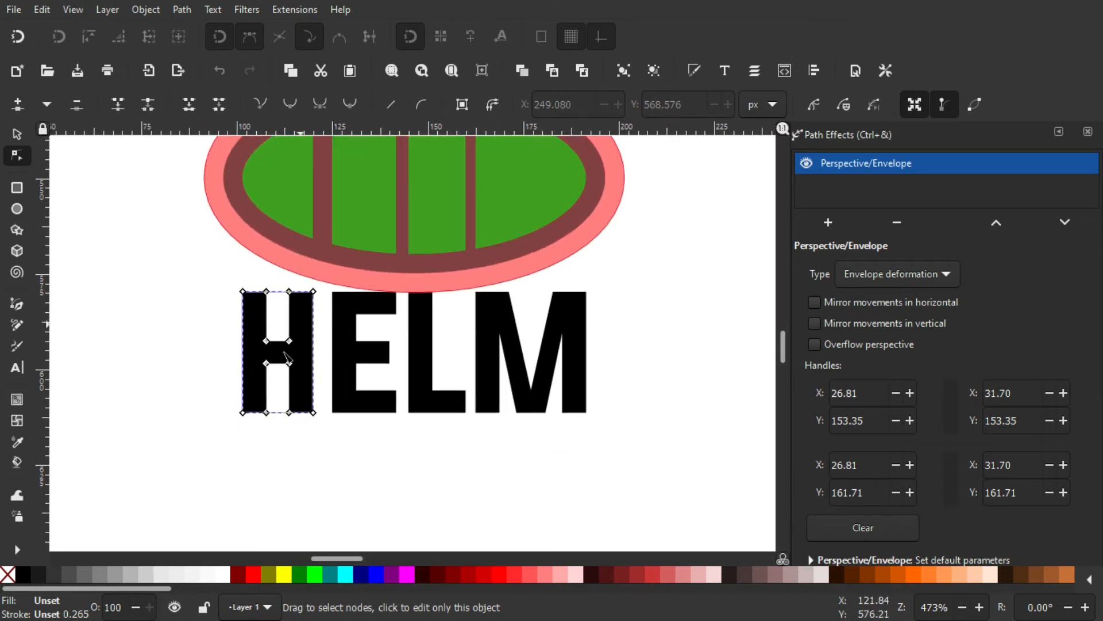
pyautogui.keyDown('ctrl'); pyautogui.scroll(1, 276, 352); pyautogui.keyUp('ctrl')
pyautogui.scroll(1, 345, 357)
pyautogui.keyDown('ctrl'); pyautogui.scroll(2, 301, 386); pyautogui.keyUp('ctrl')
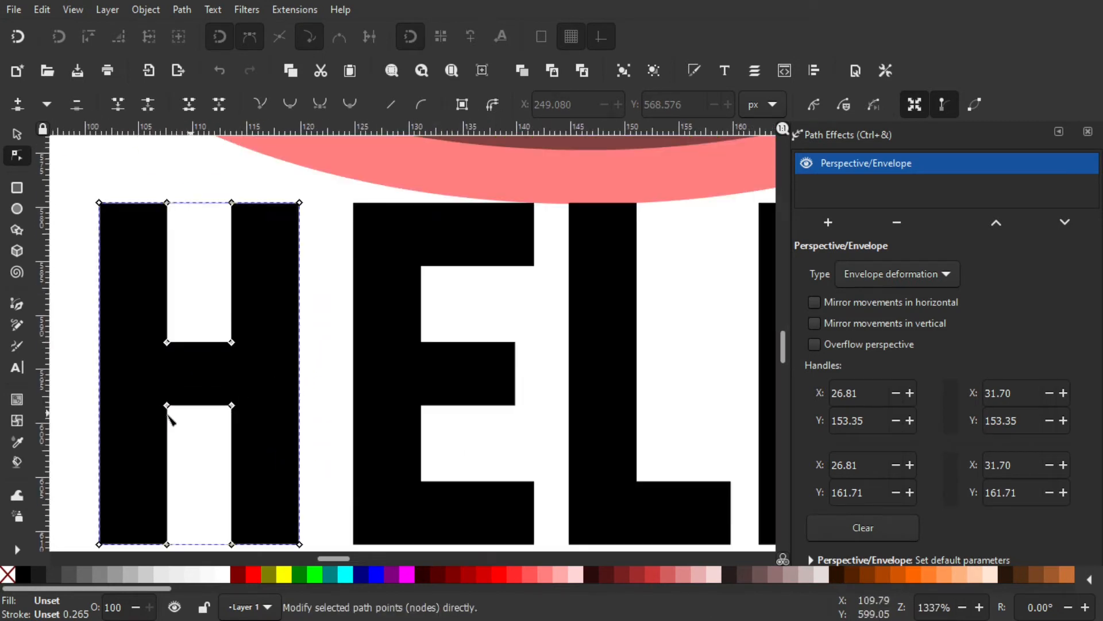
pyautogui.moveTo(231, 344); pyautogui.dragTo(216, 309)
pyautogui.hotkey('ctrl', 'z')
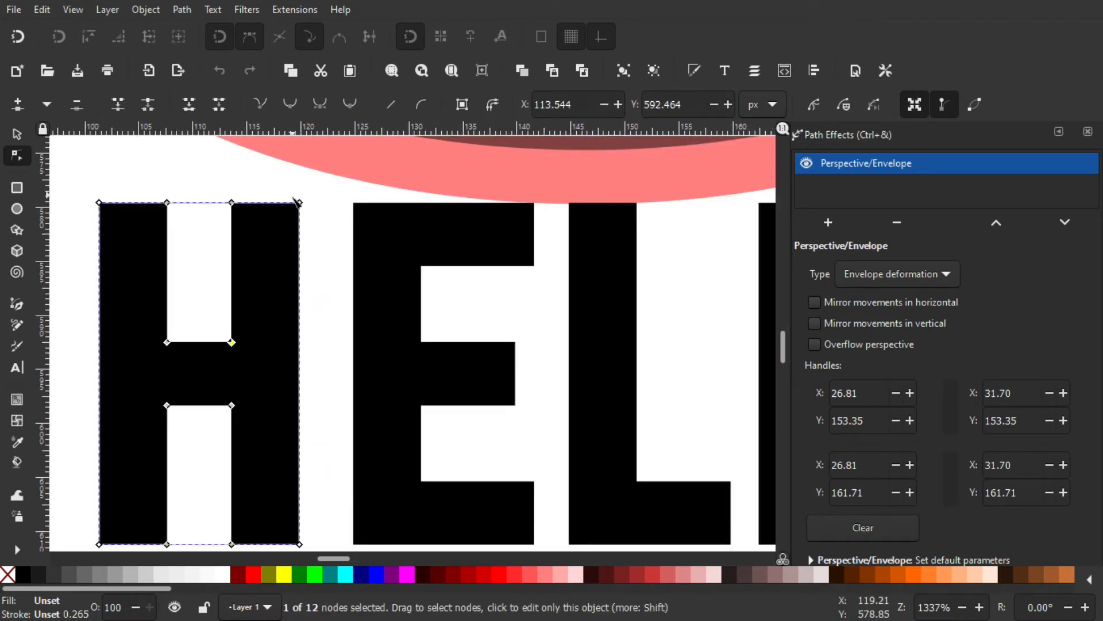
# - Try distorting the H with its upper-right envelope handle, and return that handle to the letter's original corner
pyautogui.moveTo(299, 203); pyautogui.dragTo(290, 265)
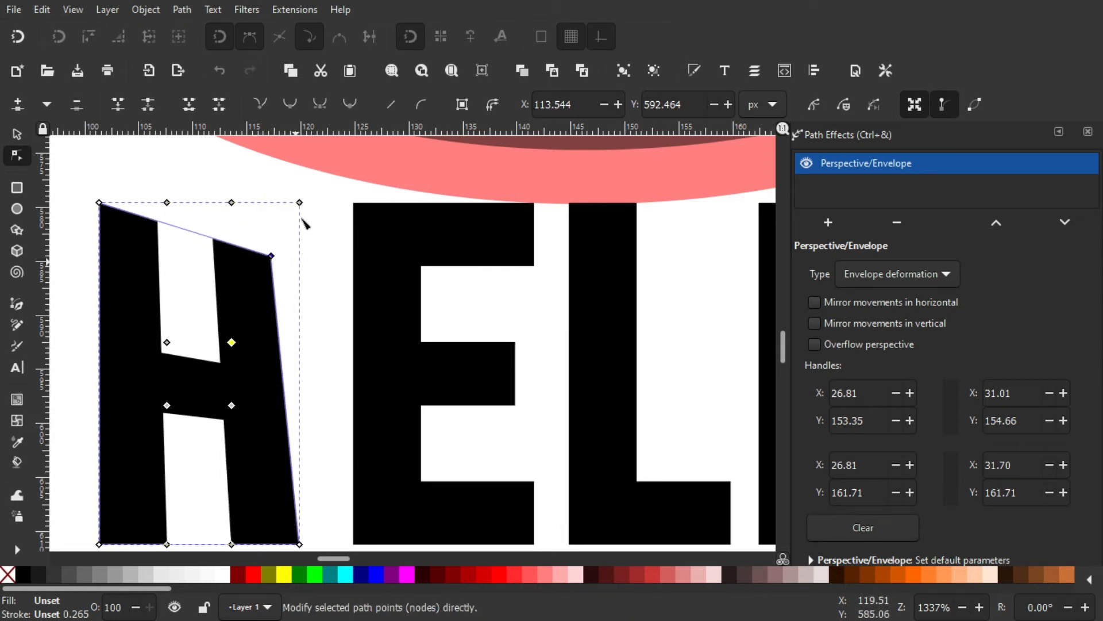
pyautogui.hotkey('ctrl', 'z')
pyautogui.hscroll(1, 259, 221)
pyautogui.moveTo(273, 258); pyautogui.dragTo(291, 236)
pyautogui.moveTo(286, 181); pyautogui.dragTo(220, 299)
pyautogui.hotkey('ctrl', 'z')
pyautogui.moveTo(245, 263); pyautogui.dragTo(214, 280)
pyautogui.scroll(-1, 222, 311)
pyautogui.hotkey('ctrl', 'z')
pyautogui.moveTo(221, 383)
pyautogui.mouseDown()
pyautogui.moveTo(189, 329)
pyautogui.moveTo(218, 312)
pyautogui.moveTo(165, 361)
pyautogui.moveTo(220, 371)
pyautogui.mouseUp()
pyautogui.hotkey('ctrl', 'z')
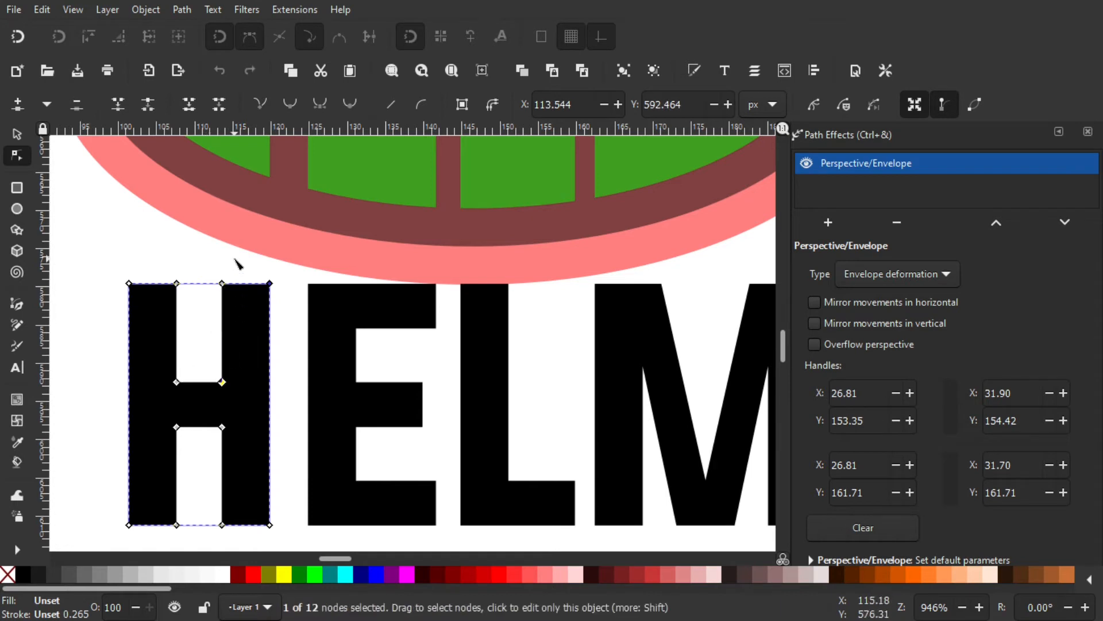
pyautogui.scroll(-2, 236, 373)
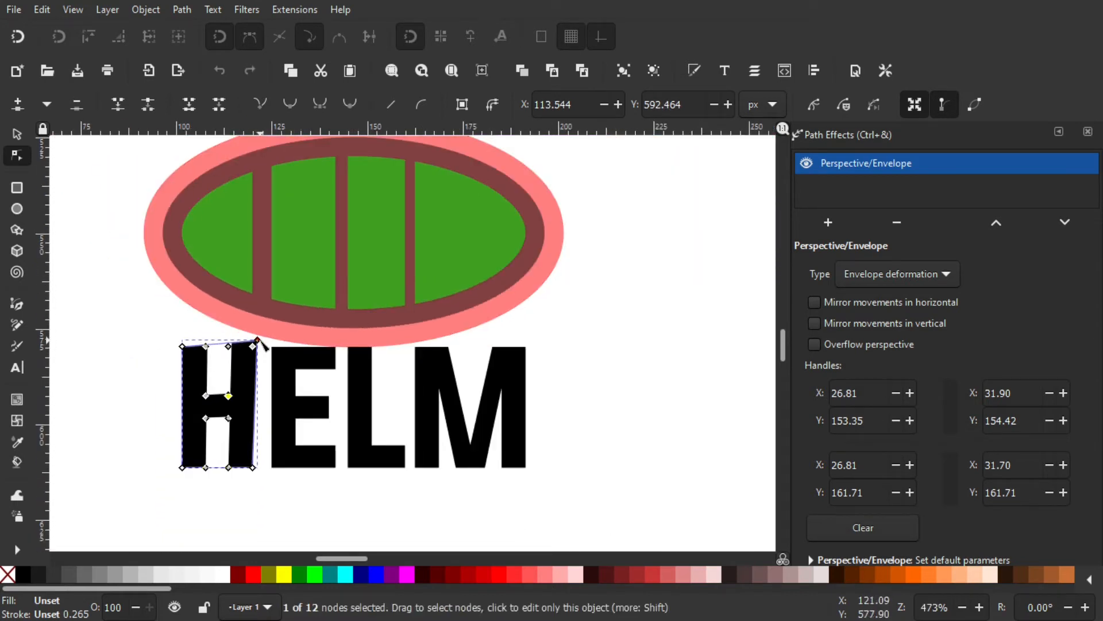
pyautogui.moveTo(256, 340); pyautogui.dragTo(253, 347)
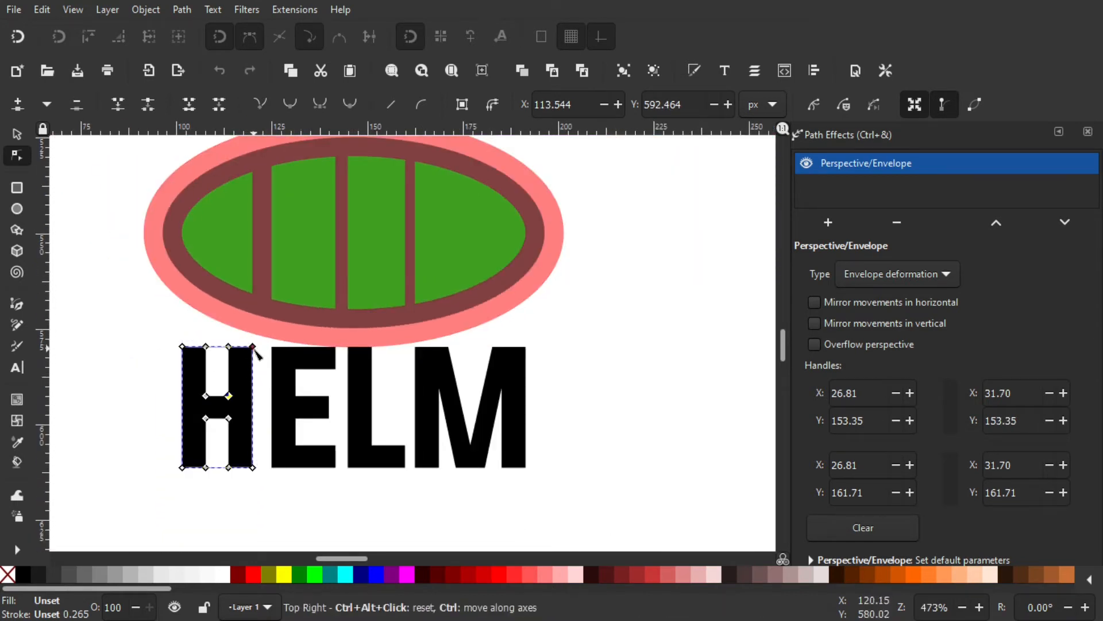
# - Snap the H's four envelope handles to the leftmost green segment, two on its right corners and two near its rounded end
pyautogui.click(20, 34)
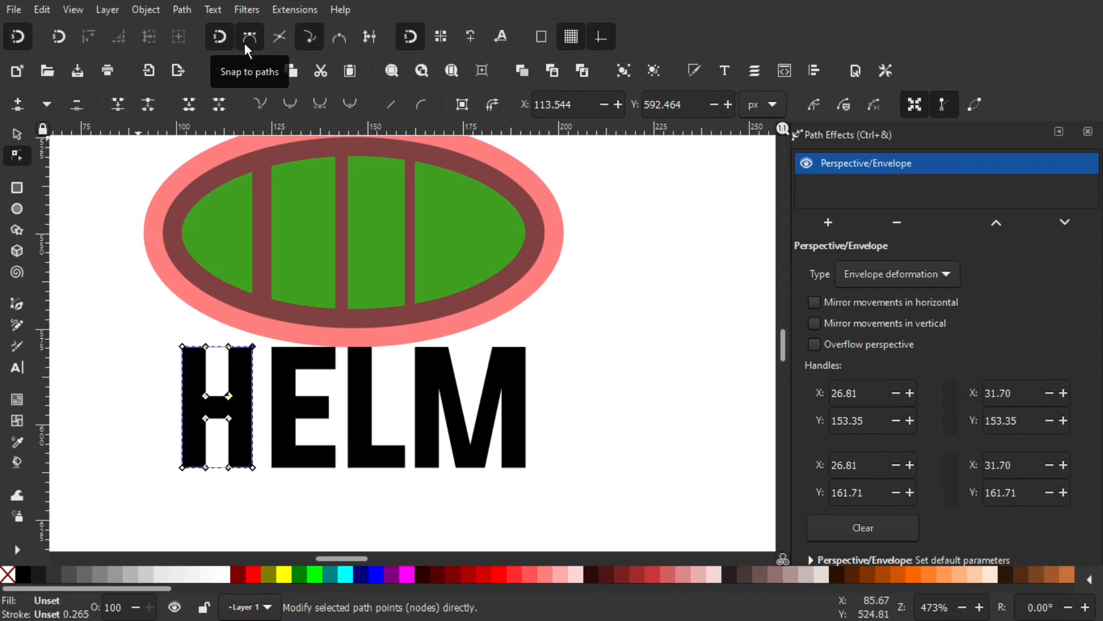
pyautogui.click(308, 39)
pyautogui.moveTo(253, 347); pyautogui.dragTo(253, 172)
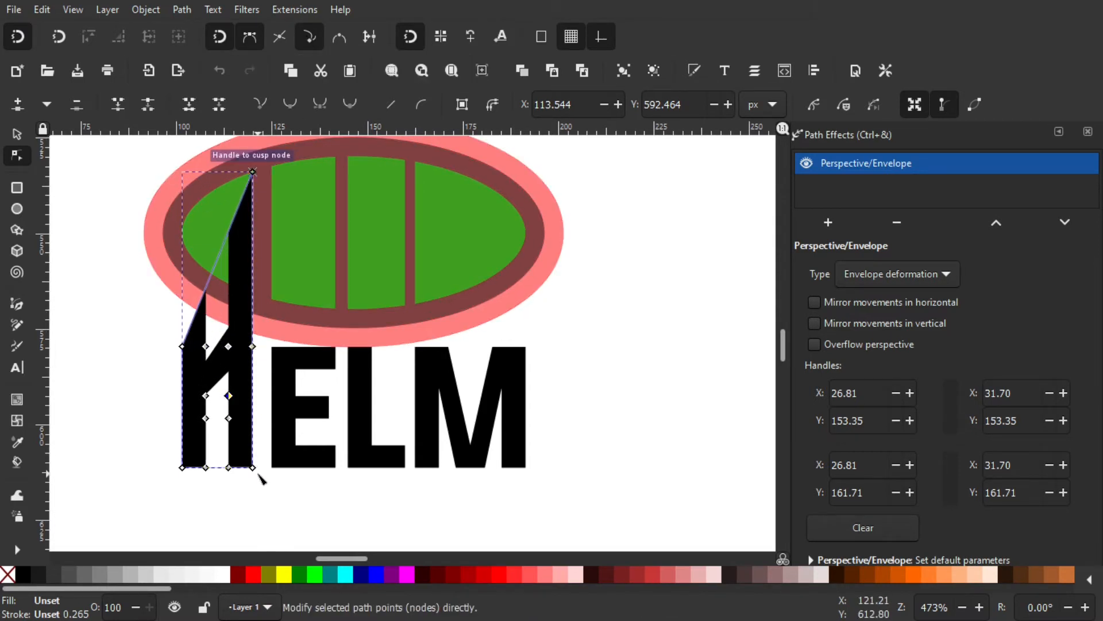
pyautogui.moveTo(253, 467); pyautogui.dragTo(253, 294)
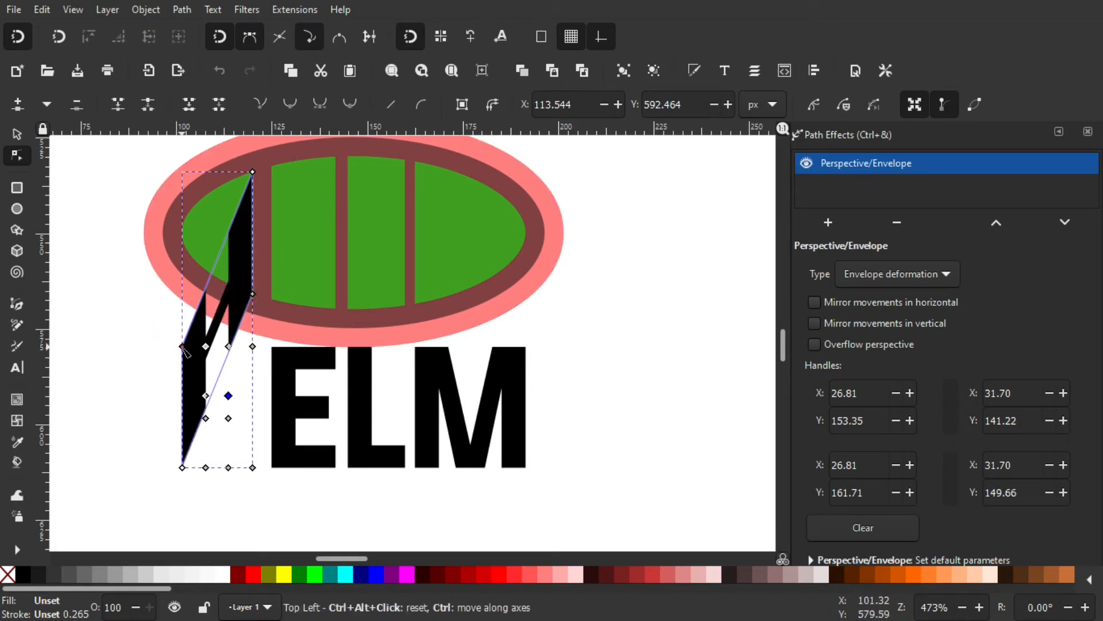
pyautogui.moveTo(182, 346); pyautogui.dragTo(183, 213)
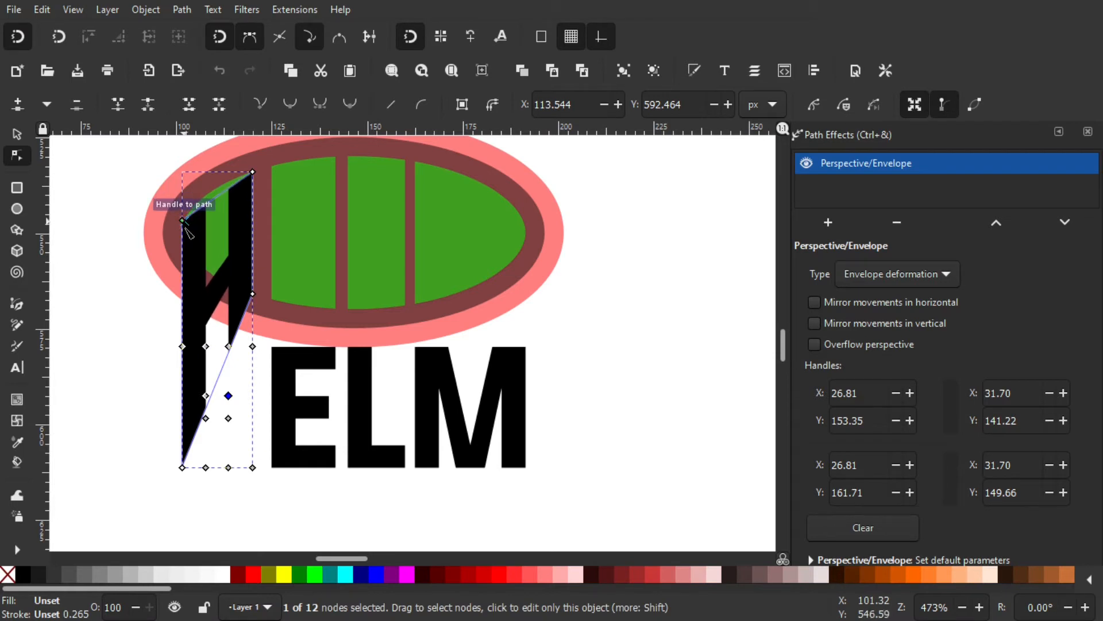
pyautogui.moveTo(176, 389); pyautogui.dragTo(176, 287)
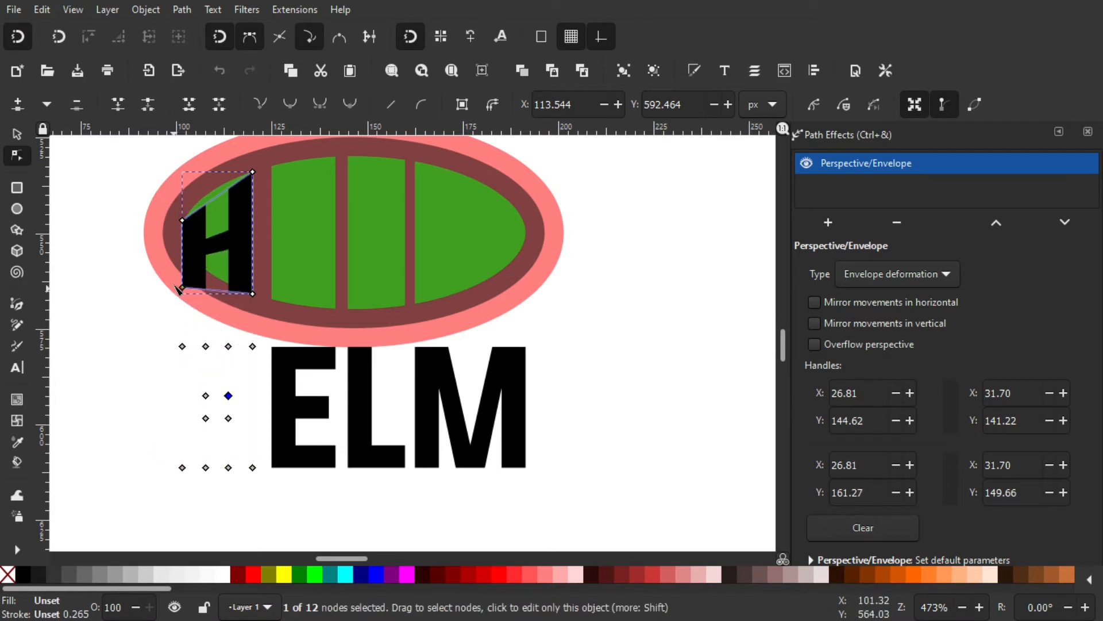
pyautogui.scroll(3, 185, 257)
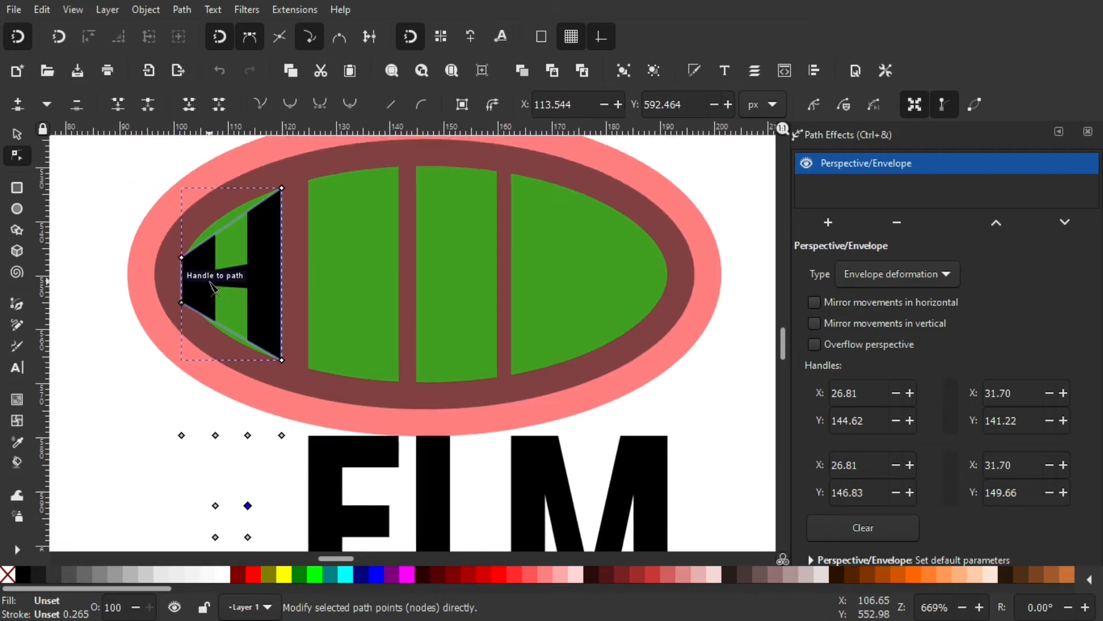
pyautogui.moveTo(155, 323); pyautogui.dragTo(161, 311)
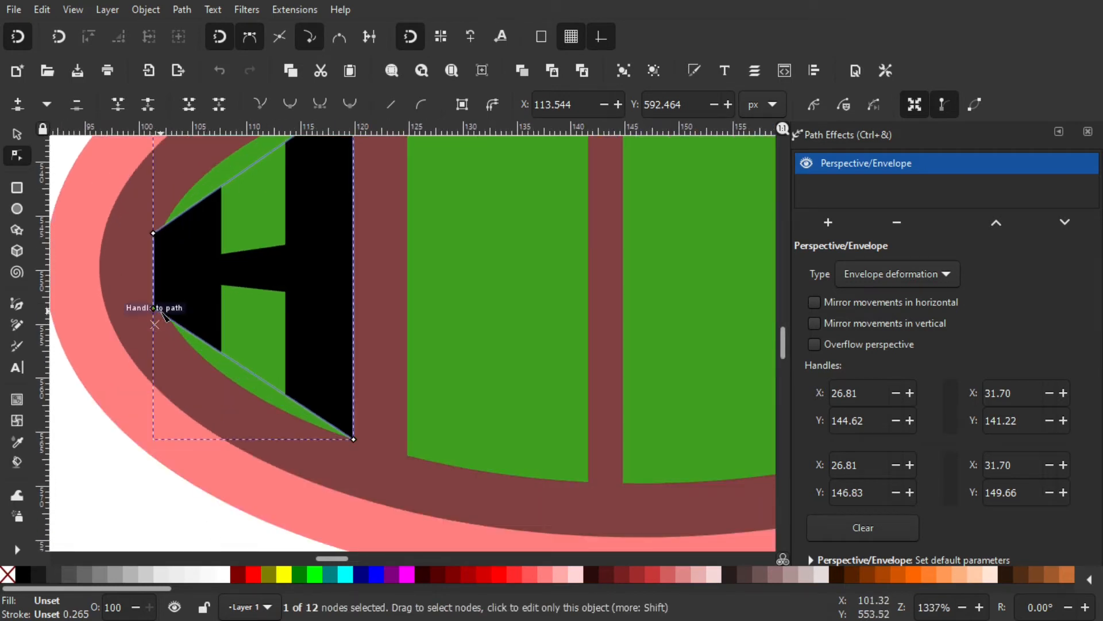
pyautogui.scroll(-1, 187, 292)
# - Convert the envelope-deformed H into a plain path with Object to Path
pyautogui.click(17, 136)
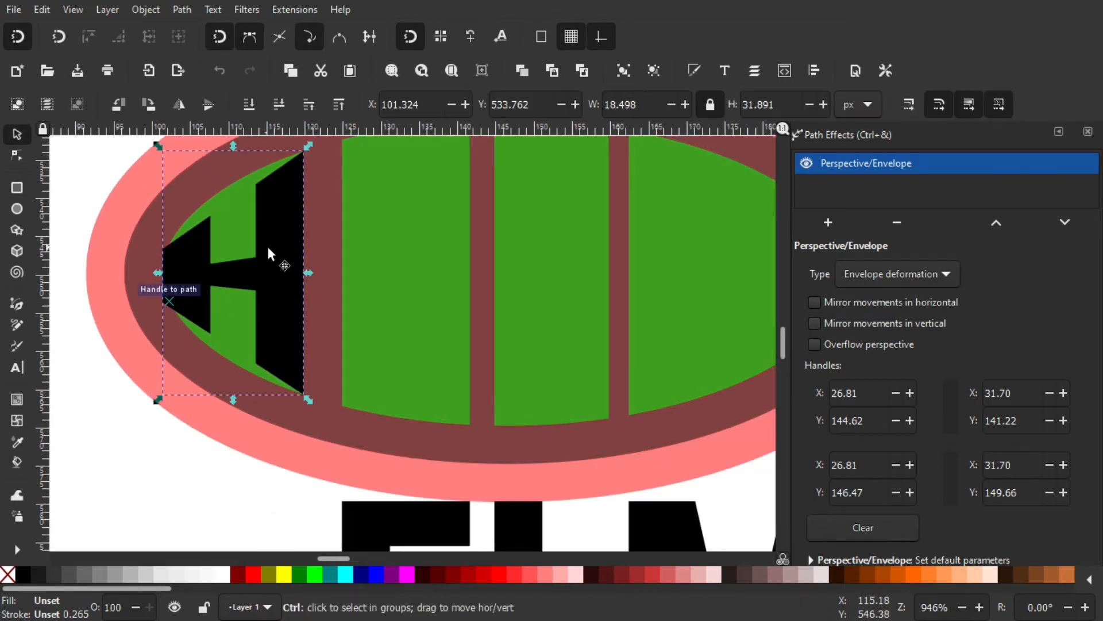
pyautogui.scroll(-1, 267, 244)
pyautogui.click(115, 161)
pyautogui.moveTo(247, 267); pyautogui.dragTo(229, 285)
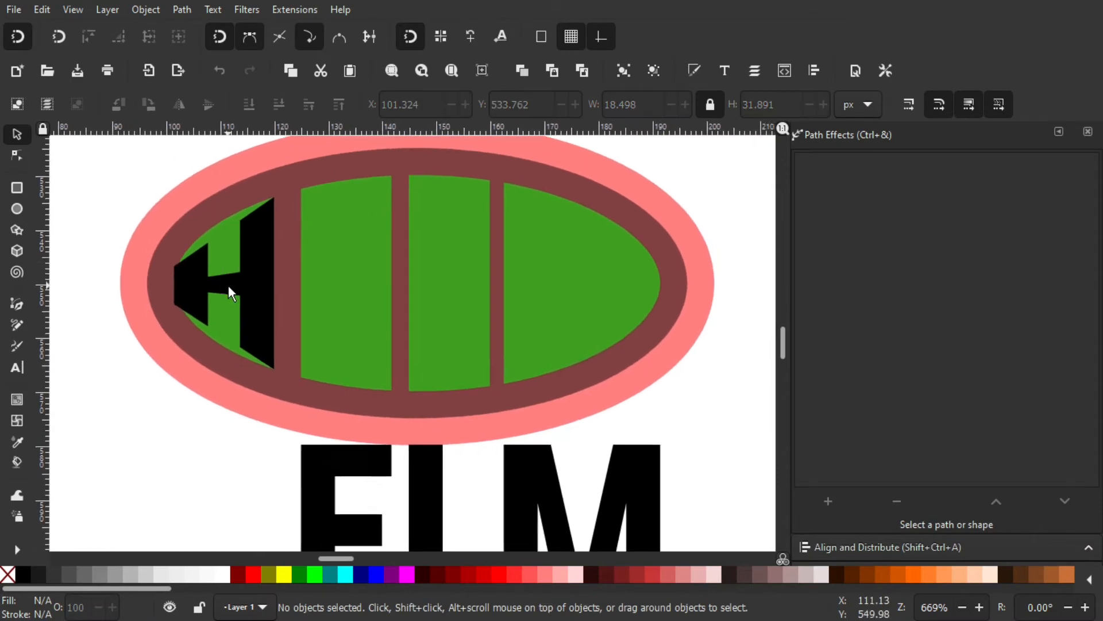
pyautogui.click(250, 273)
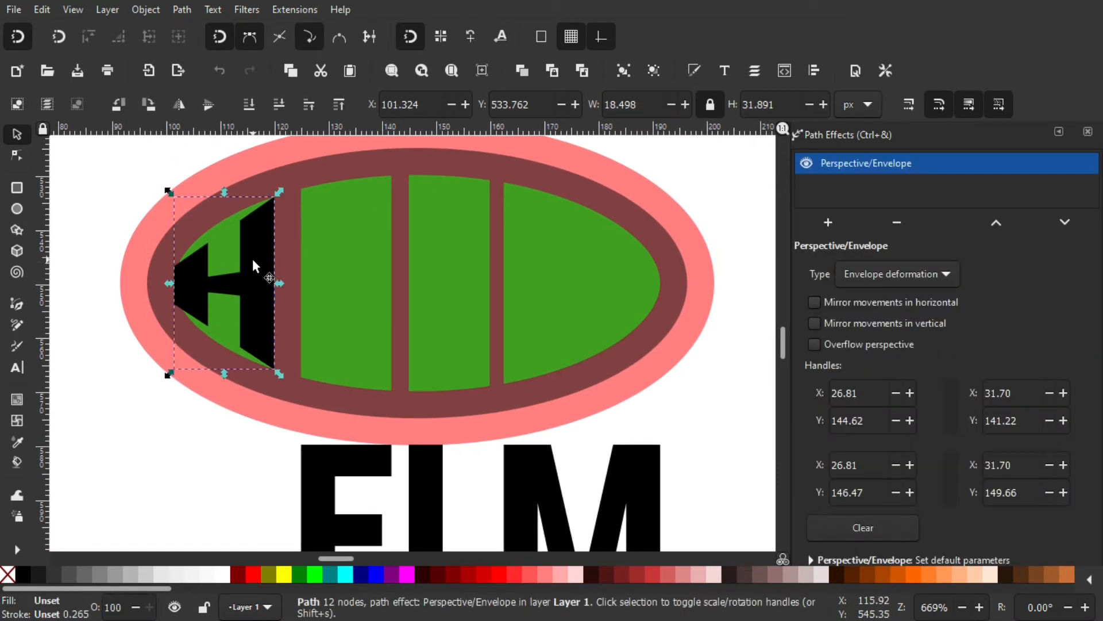
pyautogui.click(181, 9)
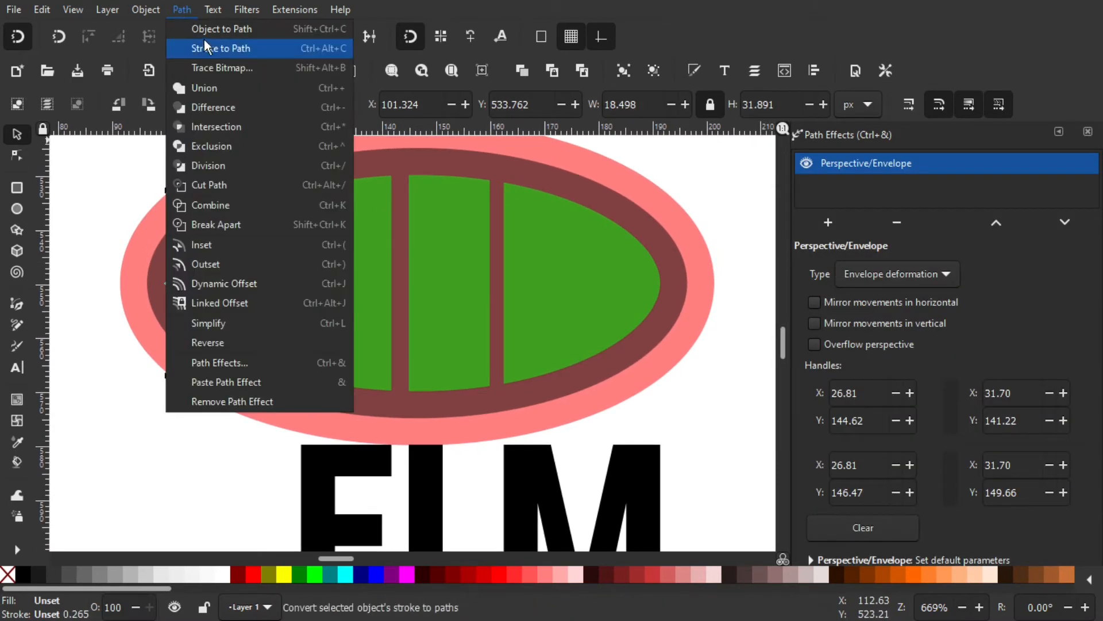
pyautogui.click(201, 35)
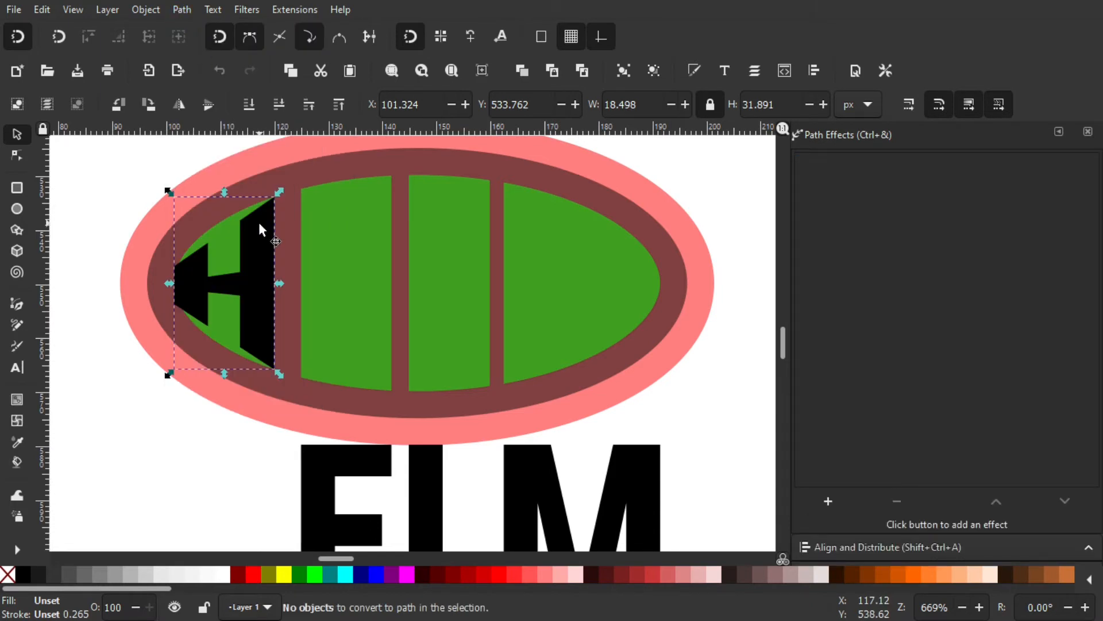
# - Select the H's four uppermost nodes and move them straight up about 7 px, past the green segment's edge
pyautogui.click(10, 160)
pyautogui.scroll(1, 154, 257)
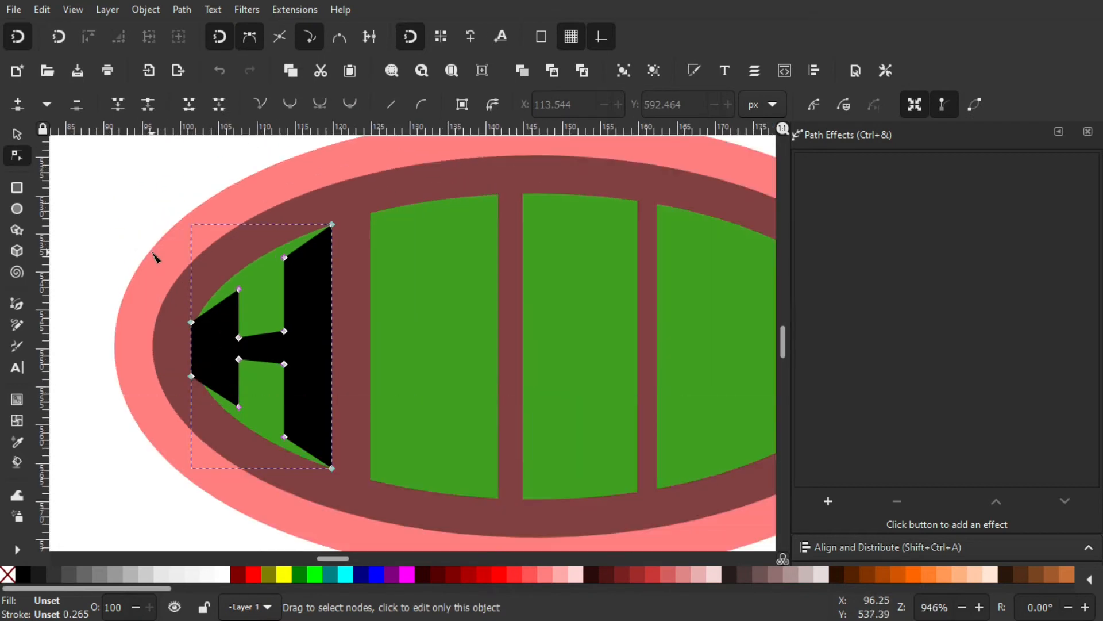
pyautogui.moveTo(196, 354); pyautogui.dragTo(197, 355)
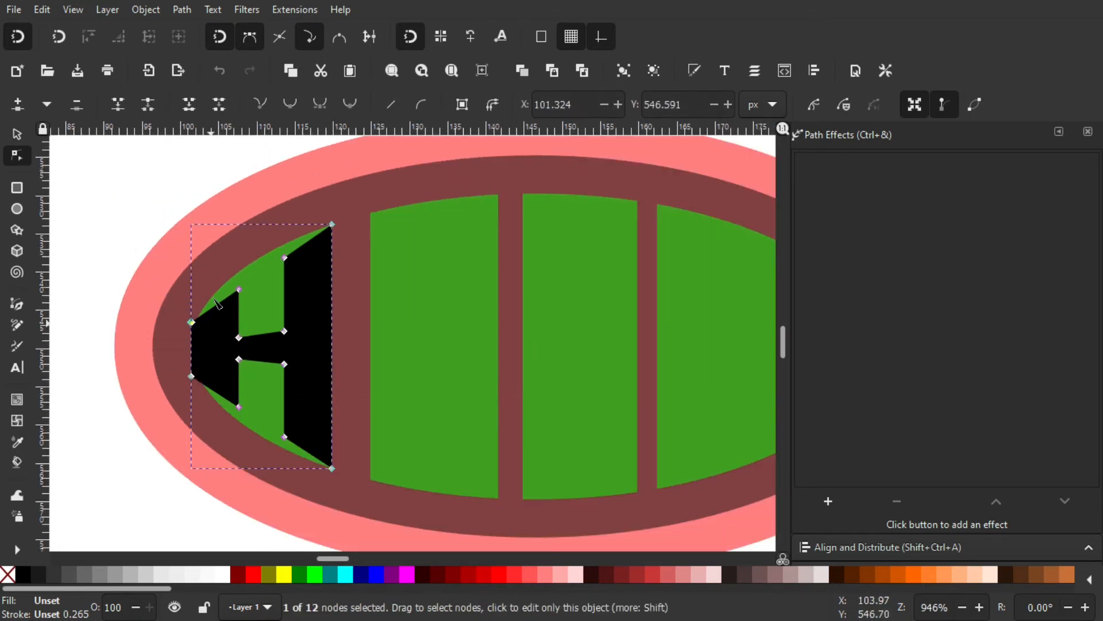
pyautogui.moveTo(273, 297); pyautogui.dragTo(274, 298)
pyautogui.moveTo(252, 236); pyautogui.dragTo(312, 285)
pyautogui.moveTo(303, 210); pyautogui.dragTo(362, 245)
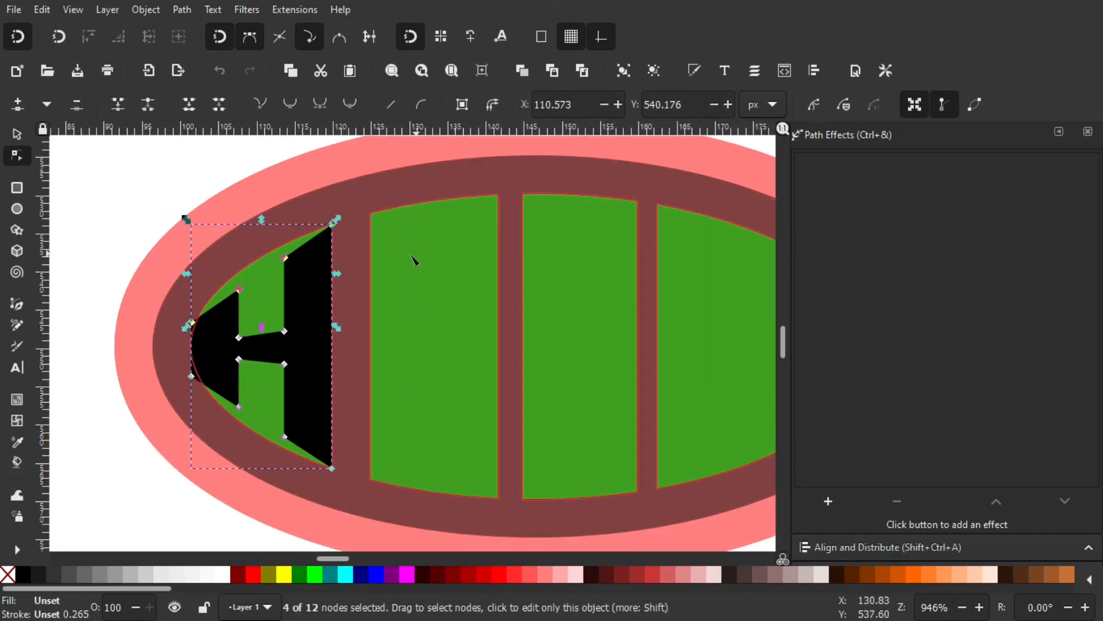
pyautogui.moveTo(302, 266); pyautogui.dragTo(301, 200)
# - Select the H's four lowest nodes and move them straight down about 8 px, past the green segment's edge
pyautogui.scroll(-3, 308, 315)
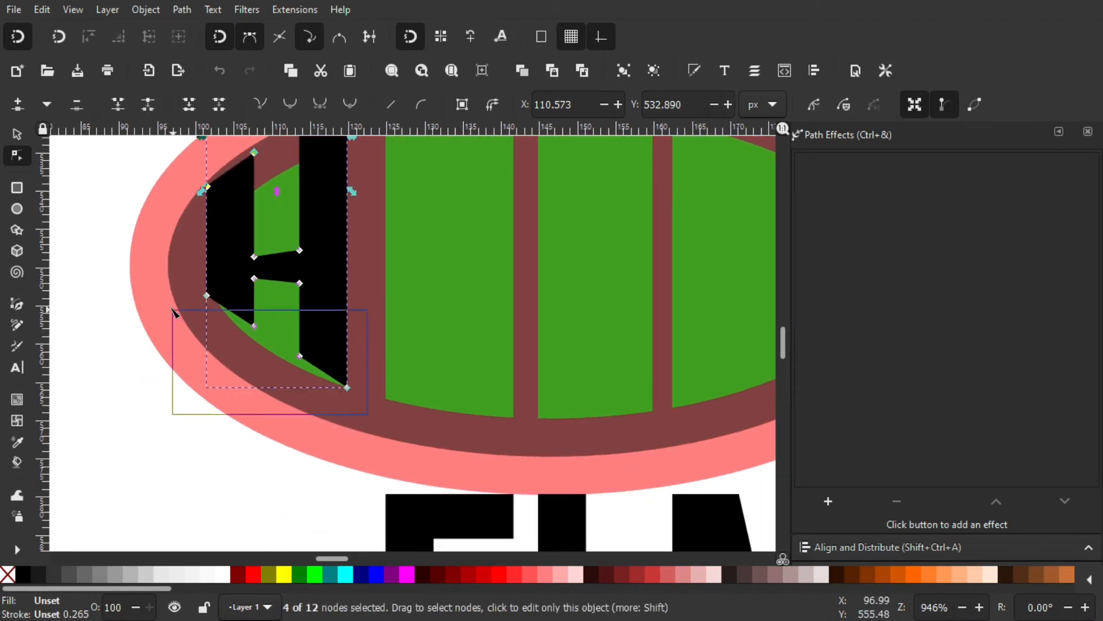
pyautogui.moveTo(173, 311); pyautogui.dragTo(171, 298)
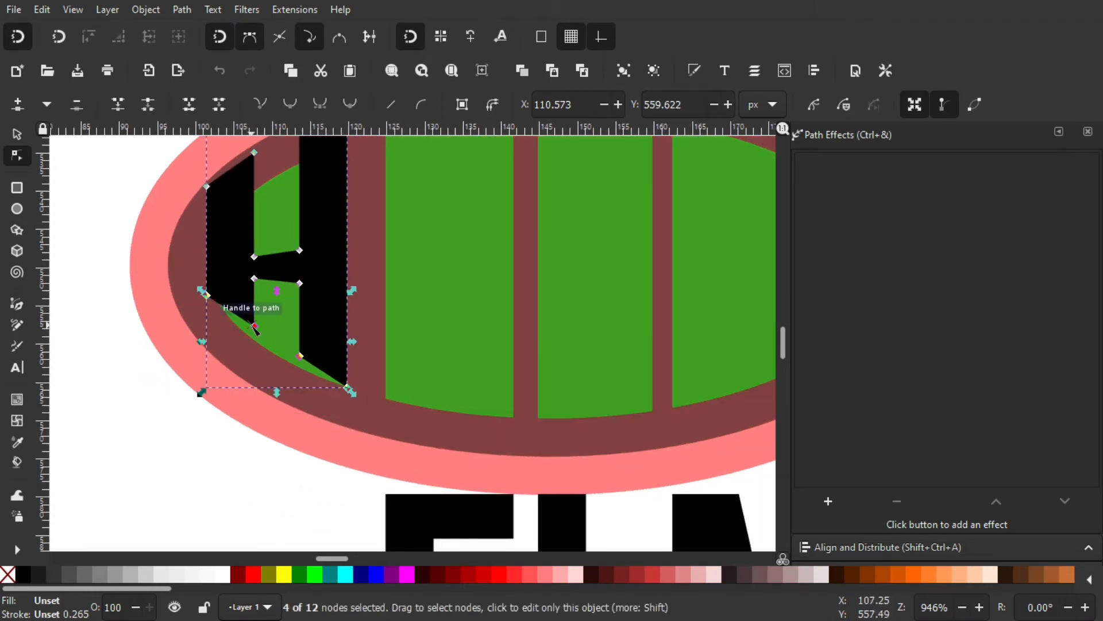
pyautogui.moveTo(255, 325); pyautogui.dragTo(254, 385)
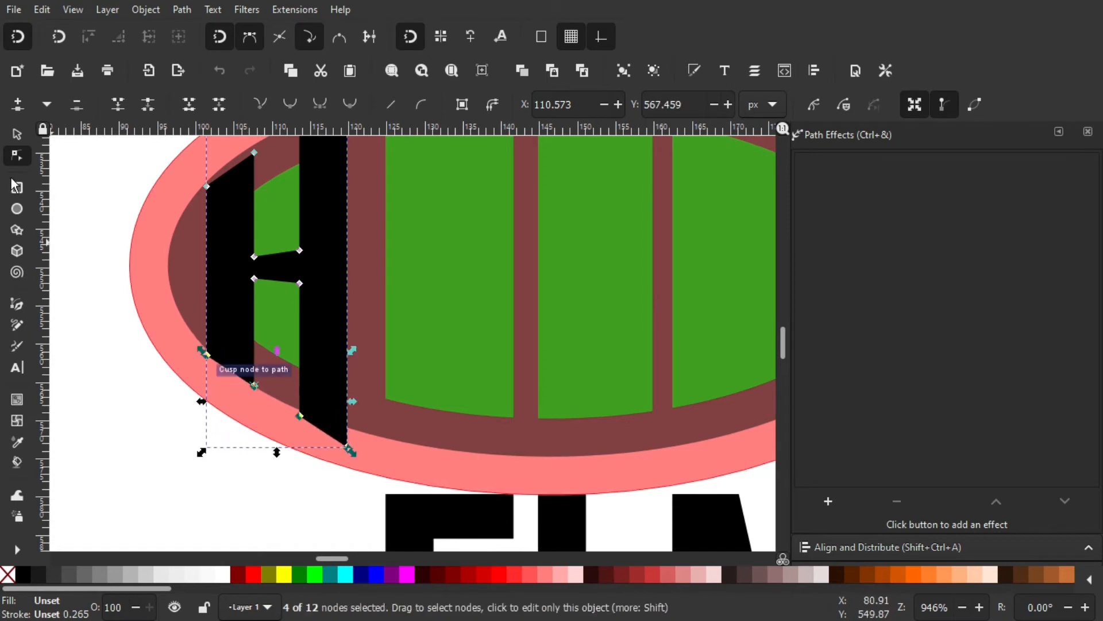
# - Duplicate the green split ellipse and intersect the copy with the H to trim the letter to the oval's curve
pyautogui.click(19, 139)
pyautogui.moveTo(154, 220); pyautogui.dragTo(131, 300)
pyautogui.scroll(-2, 259, 264)
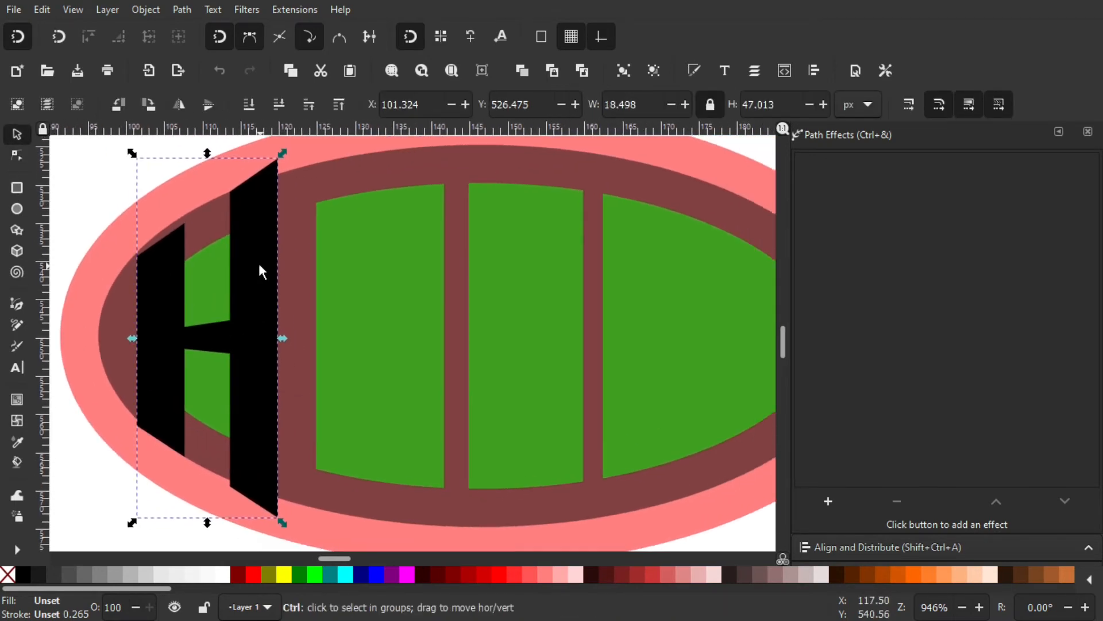
pyautogui.hscroll(1, 333, 271)
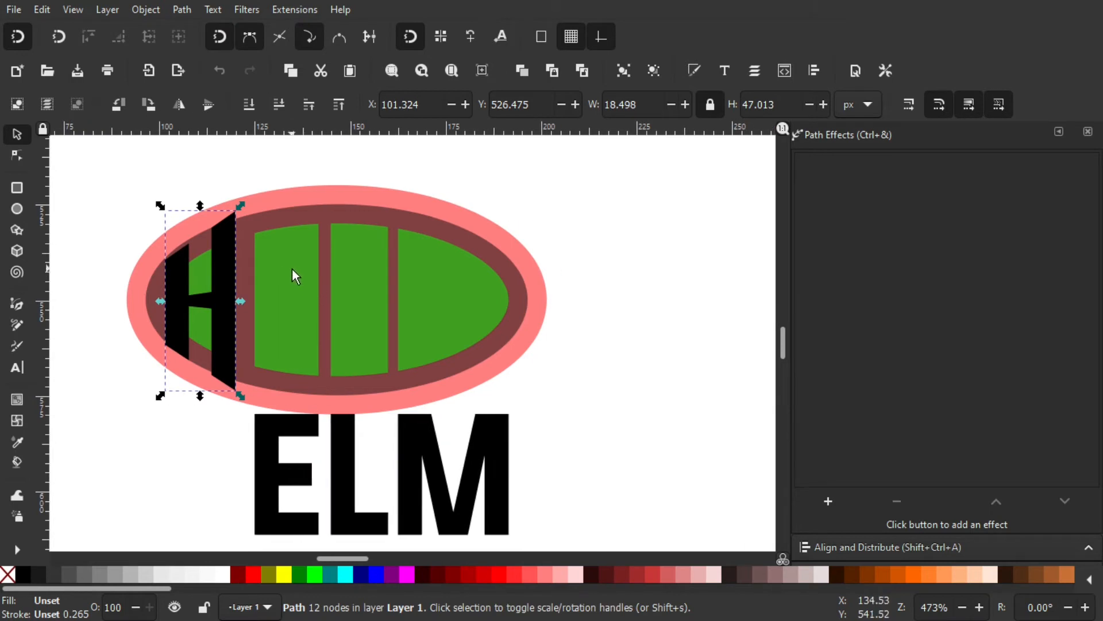
pyautogui.click(339, 269)
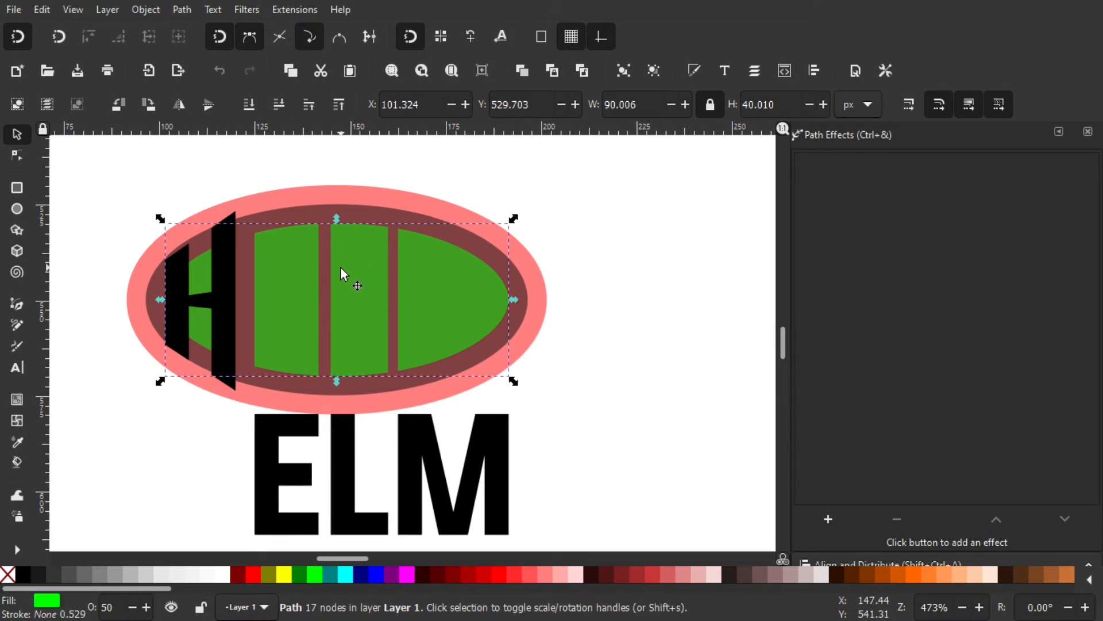
pyautogui.press('ctrl')
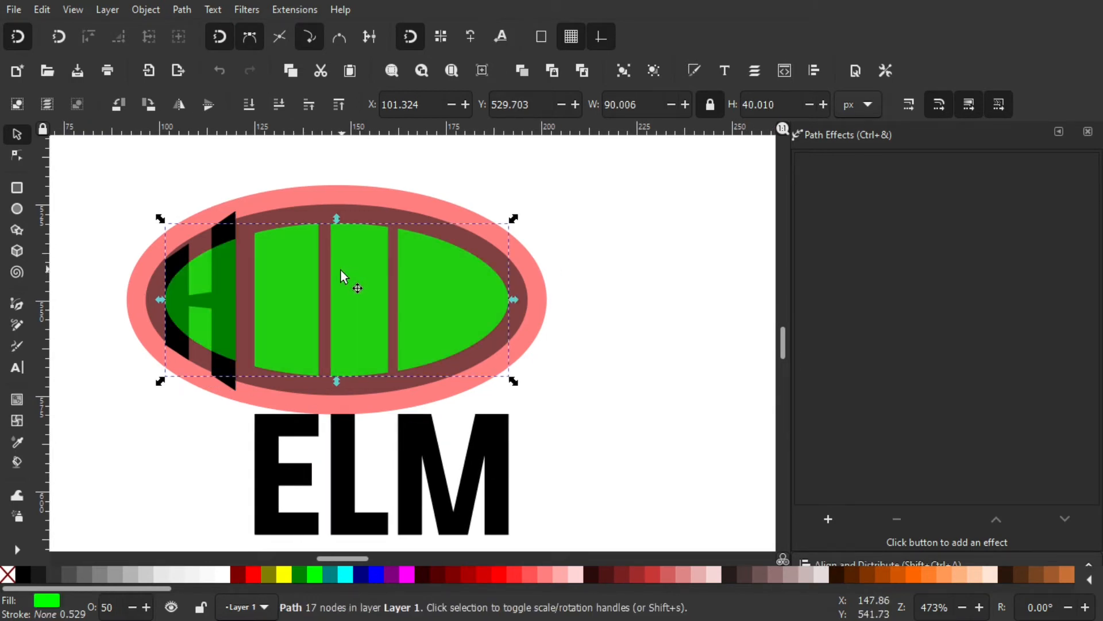
pyautogui.hscroll(-2, 322, 268)
pyautogui.keyDown('shift'); pyautogui.click(285, 221); pyautogui.keyUp('shift')
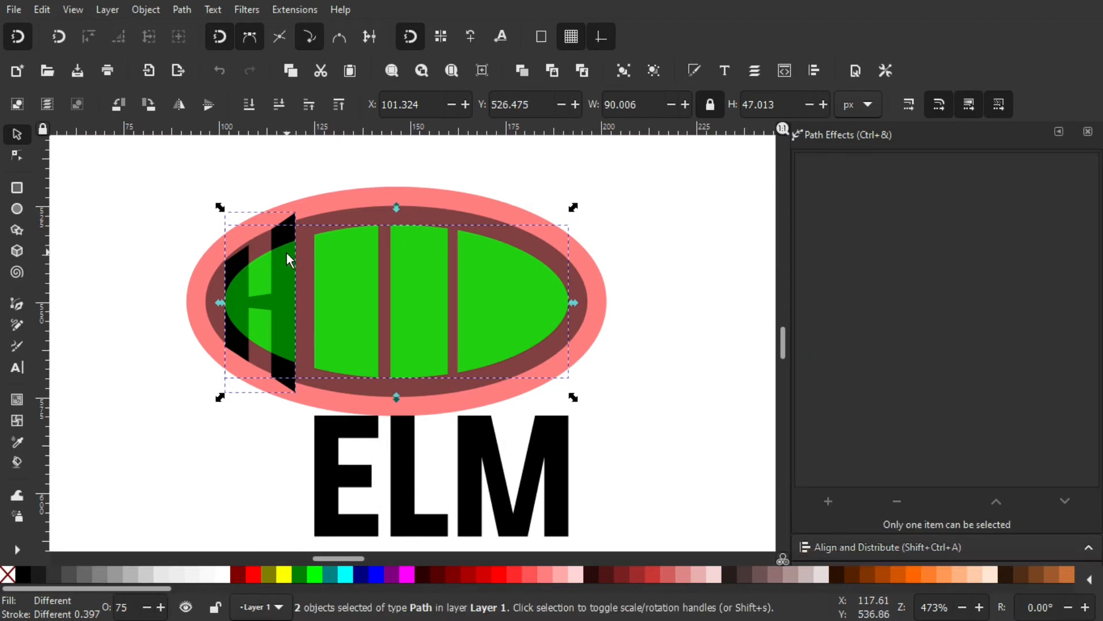
pyautogui.click(183, 9)
pyautogui.click(222, 126)
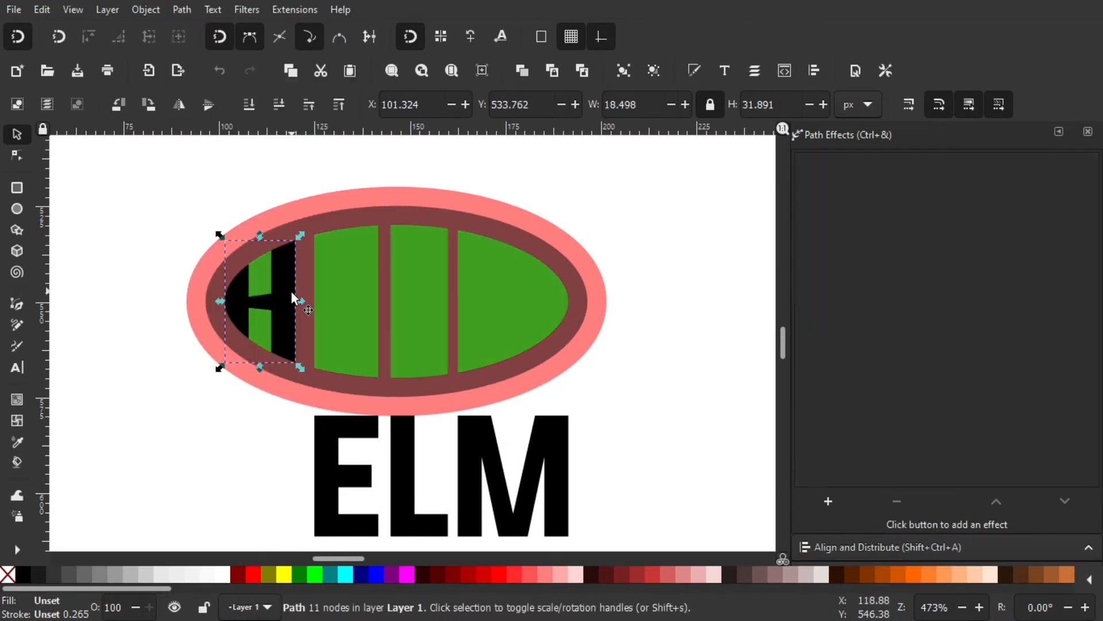
# - Move the trimmed H out of the oval to view its shape, undo the move and deselect it
pyautogui.scroll(1, 292, 292)
pyautogui.moveTo(282, 278); pyautogui.dragTo(199, 438)
pyautogui.moveTo(145, 353); pyautogui.dragTo(250, 257)
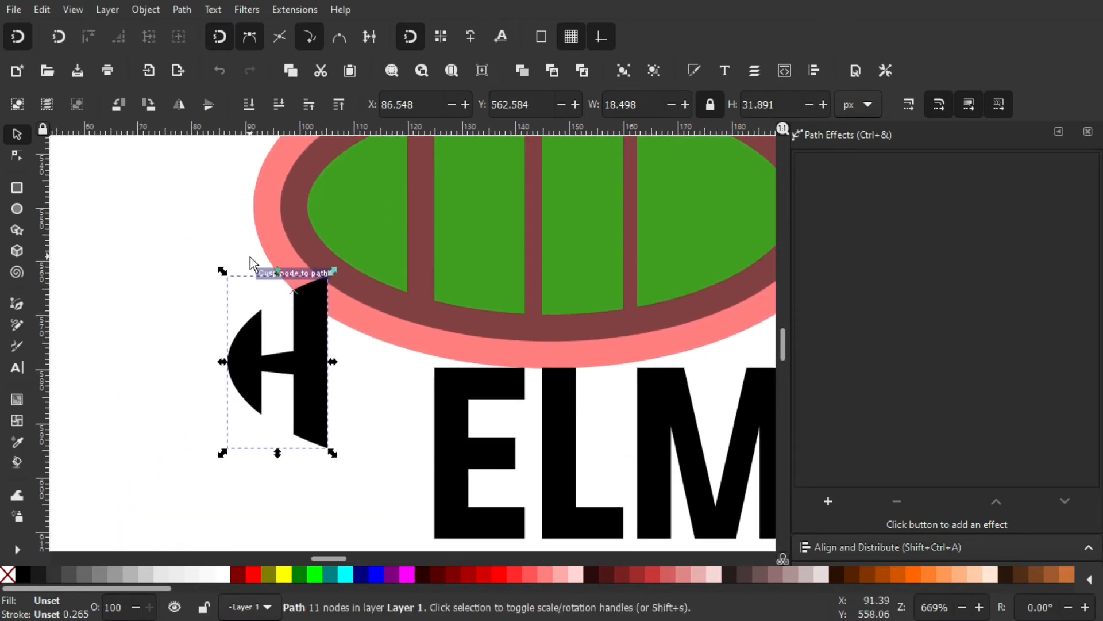
pyautogui.moveTo(355, 376); pyautogui.dragTo(205, 387)
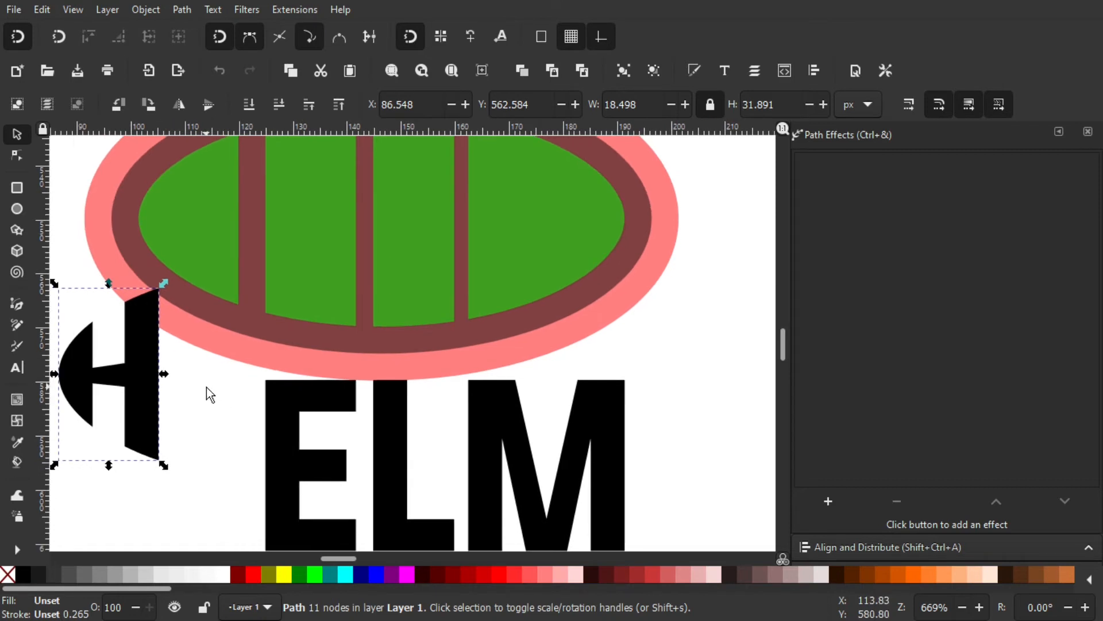
pyautogui.hotkey('ctrl', 'z')
pyautogui.press('Escape')
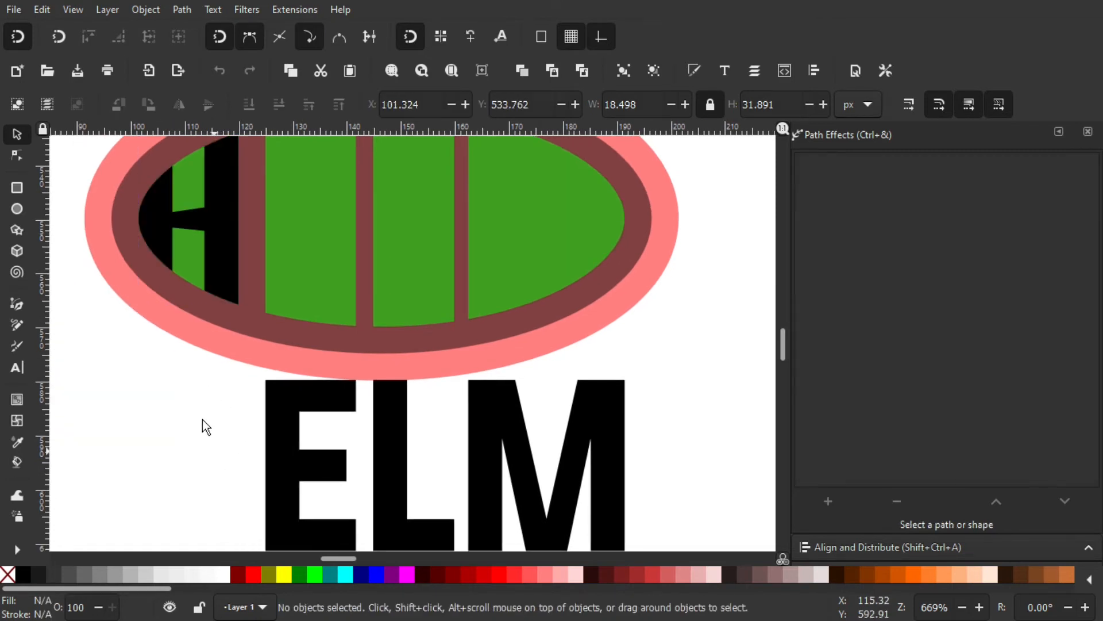
# - Add the Perspective/Envelope path effect to the letter E
pyautogui.scroll(-1, 140, 413)
pyautogui.moveTo(165, 409); pyautogui.dragTo(235, 375)
pyautogui.click(276, 395)
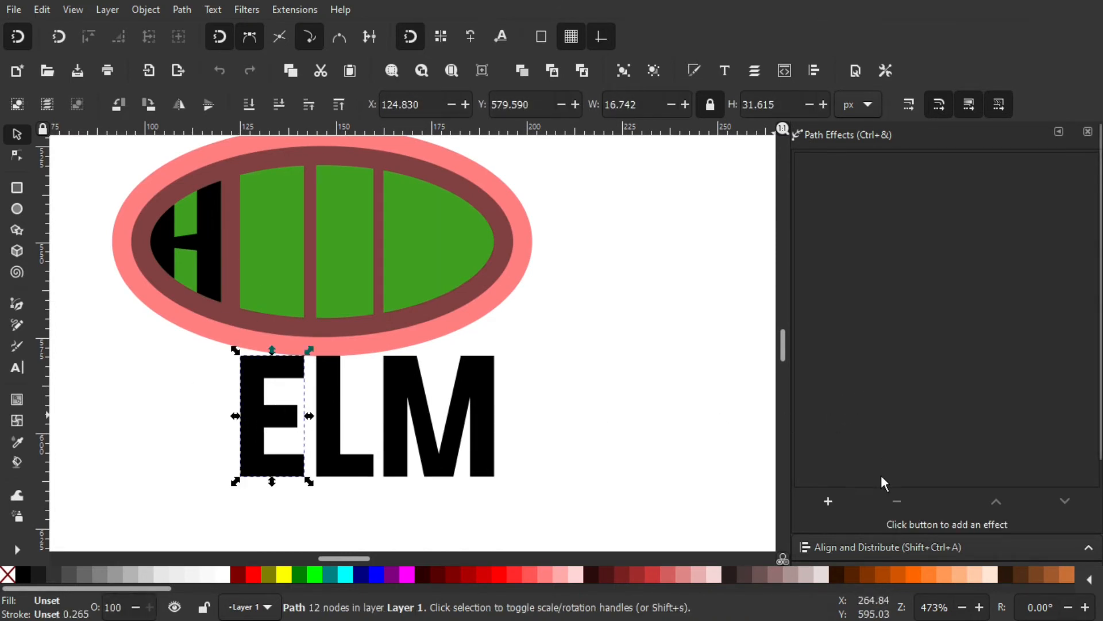
pyautogui.click(838, 495)
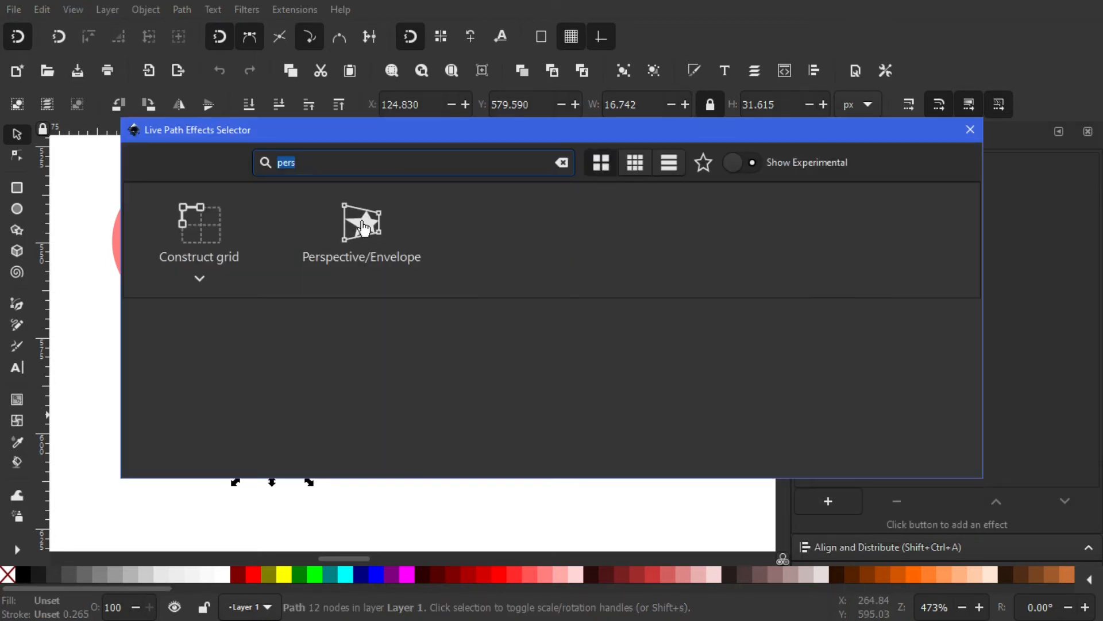
pyautogui.click(359, 222)
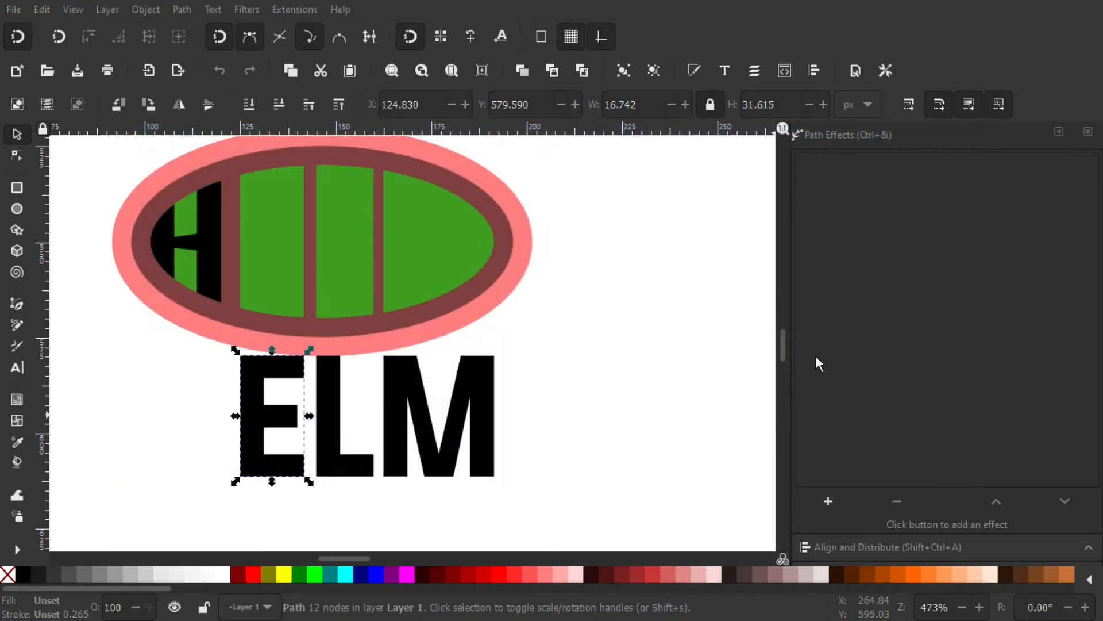
# - Set the type of the letter E's Perspective/Envelope path effect to Envelope deformation
pyautogui.click(916, 267)
pyautogui.click(916, 267)
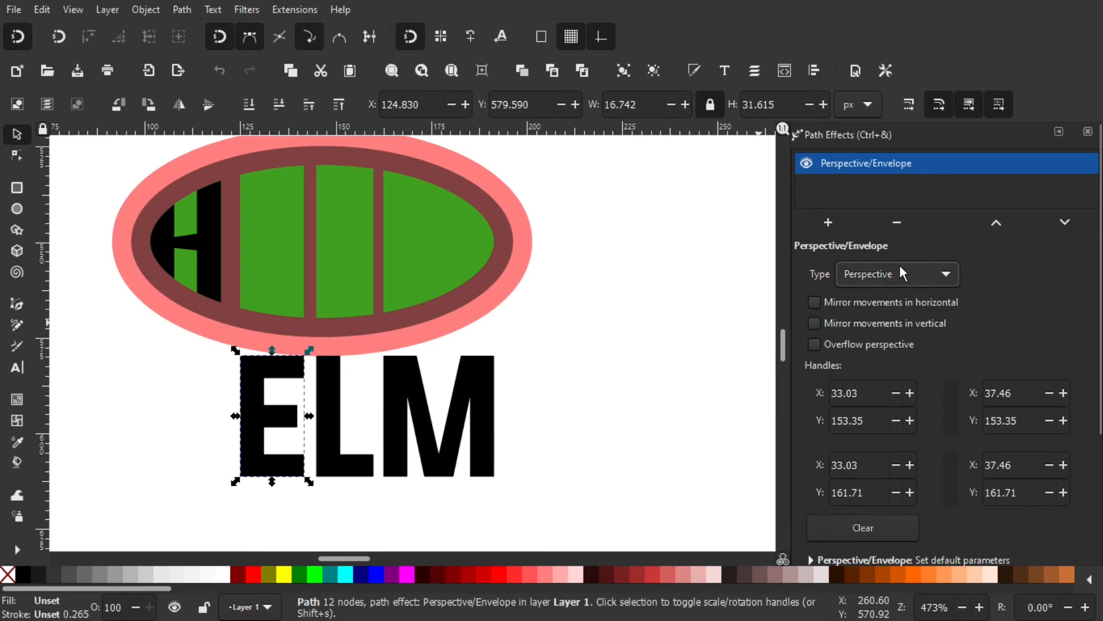
pyautogui.click(898, 264)
pyautogui.click(907, 257)
pyautogui.hscroll(-3, 373, 339)
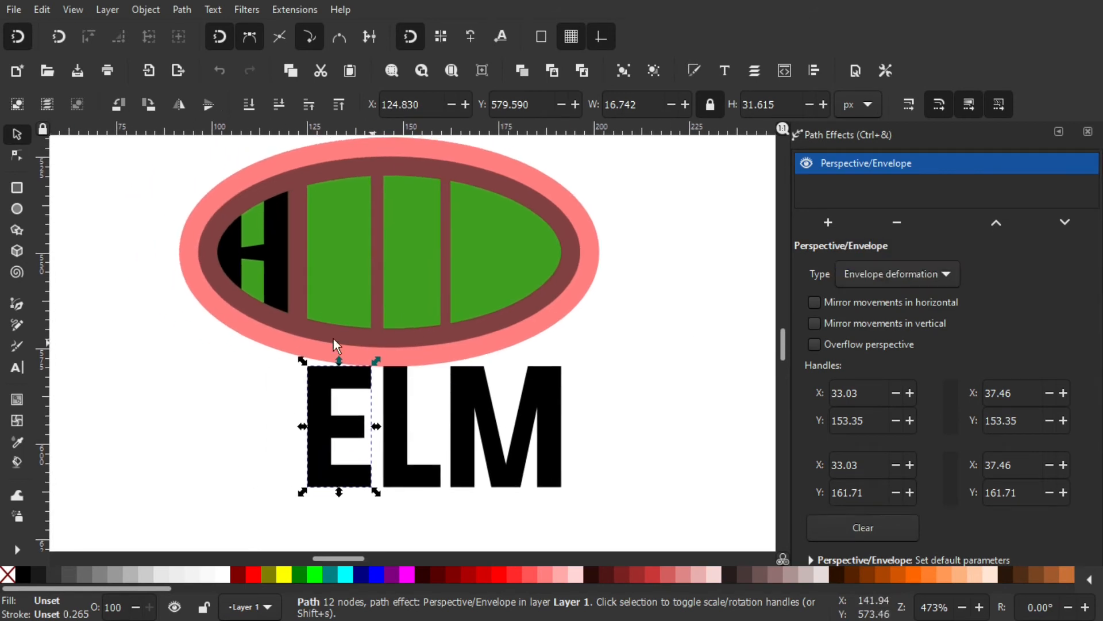
# - Snap the E's four envelope corners to the corners of the second green segment and convert the letter to a path
pyautogui.click(18, 159)
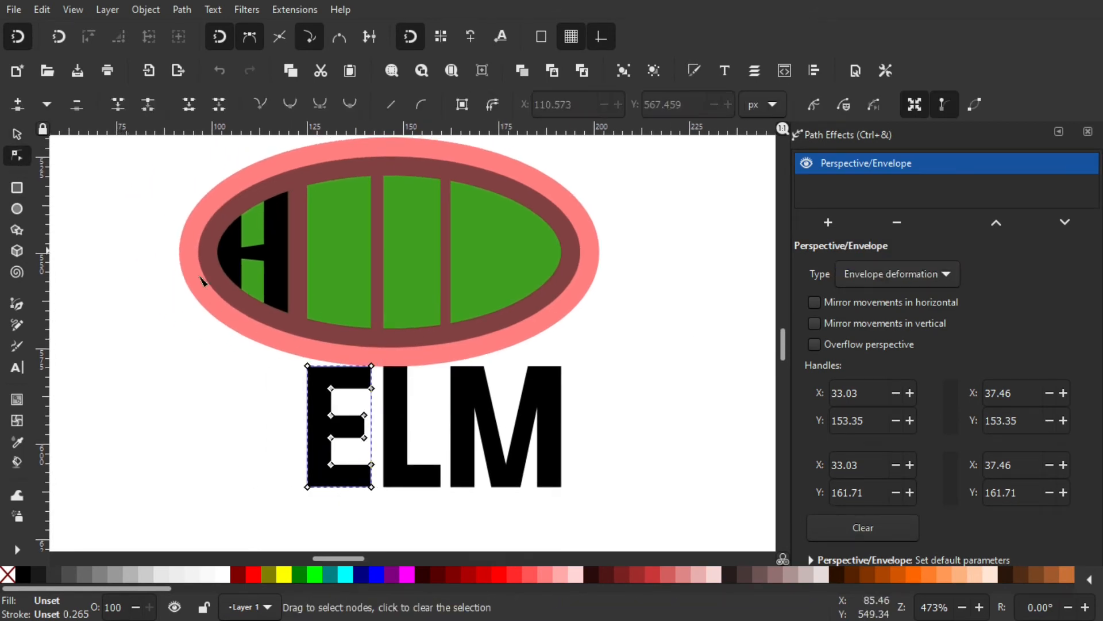
pyautogui.moveTo(370, 365); pyautogui.dragTo(371, 176)
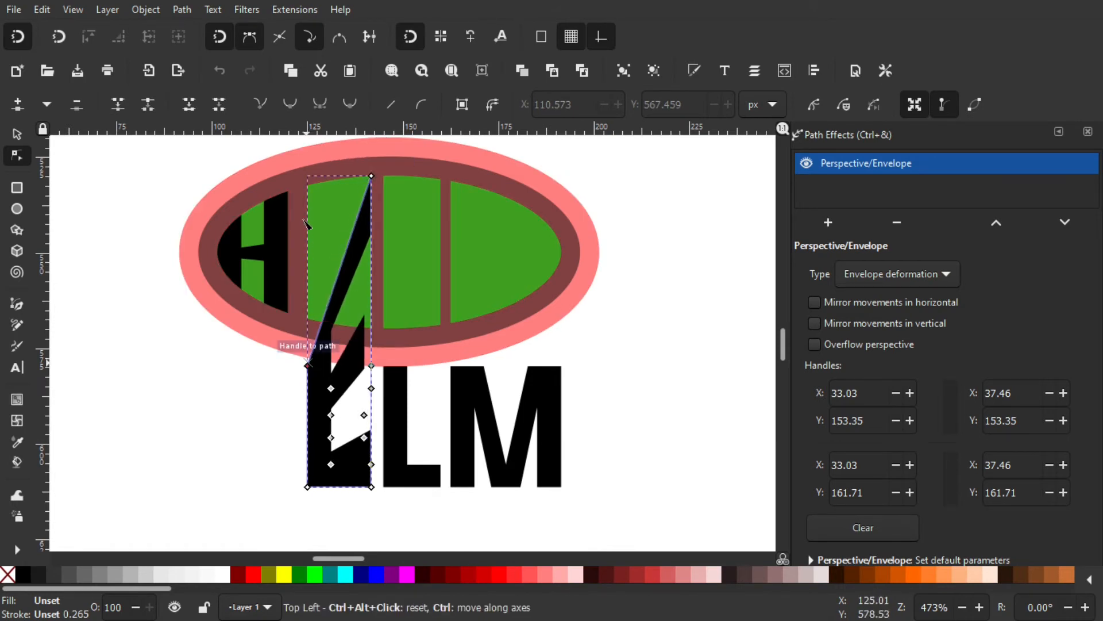
pyautogui.moveTo(307, 366); pyautogui.dragTo(308, 185)
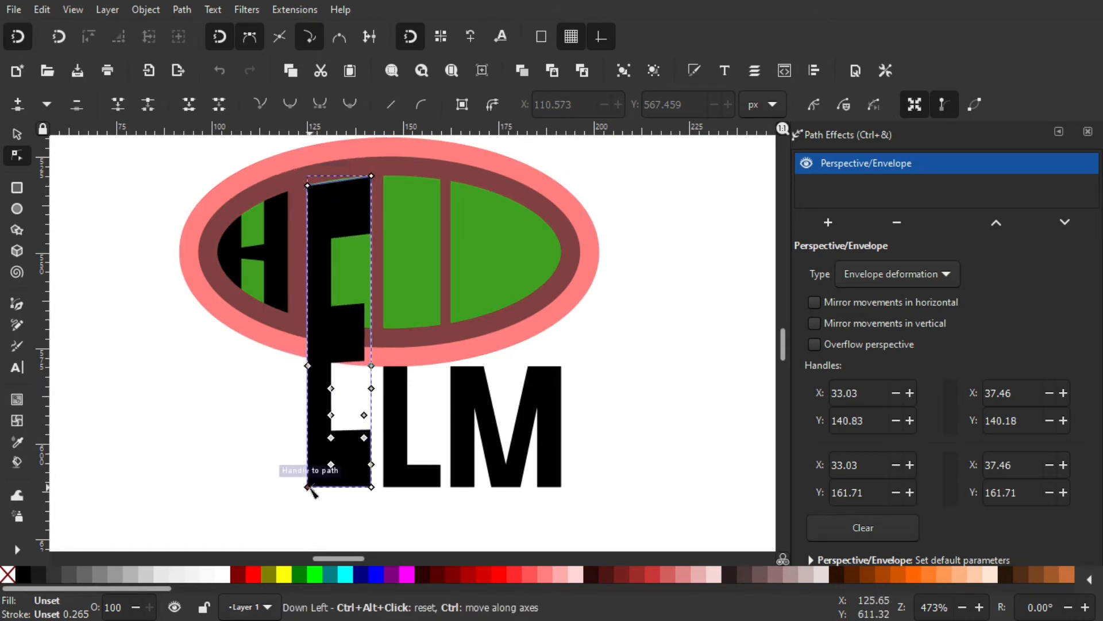
pyautogui.moveTo(308, 487); pyautogui.dragTo(308, 318)
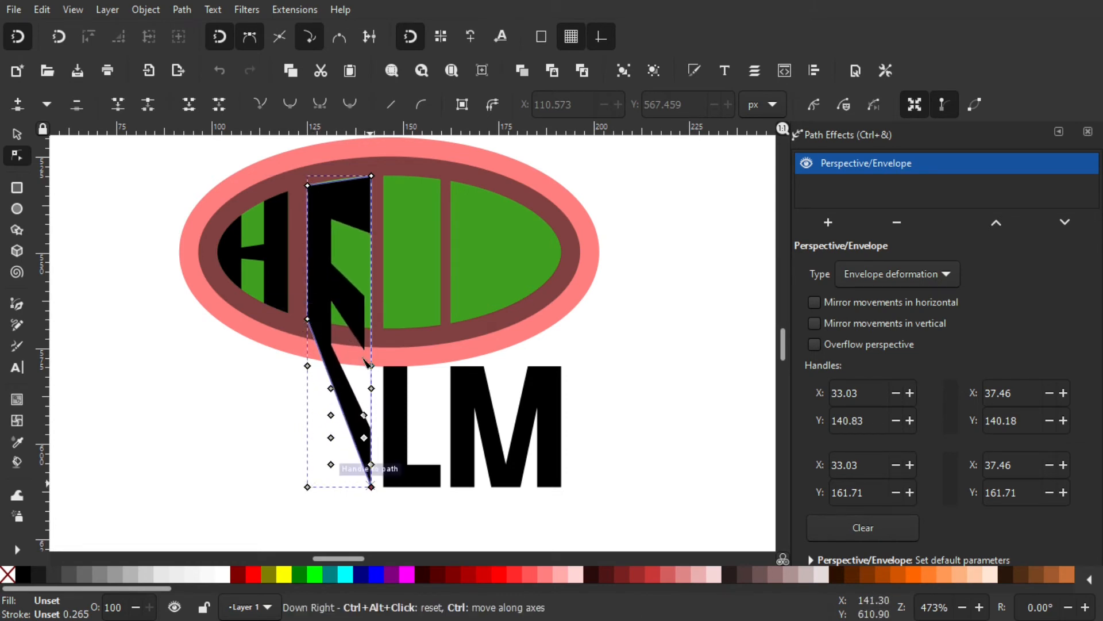
pyautogui.moveTo(372, 489); pyautogui.dragTo(371, 328)
pyautogui.click(17, 134)
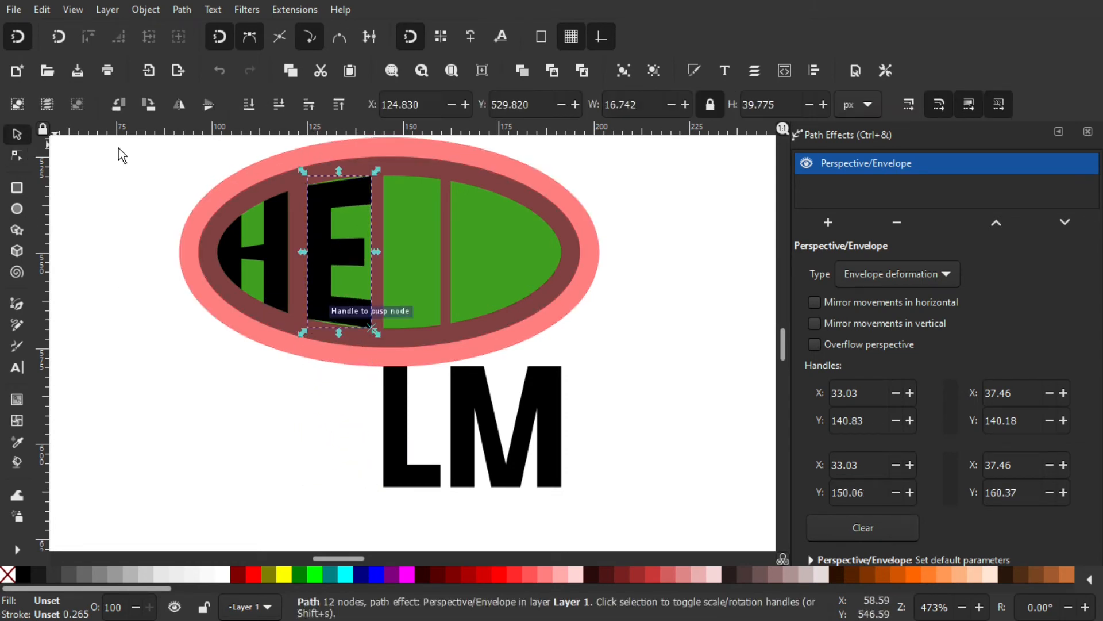
pyautogui.click(182, 9)
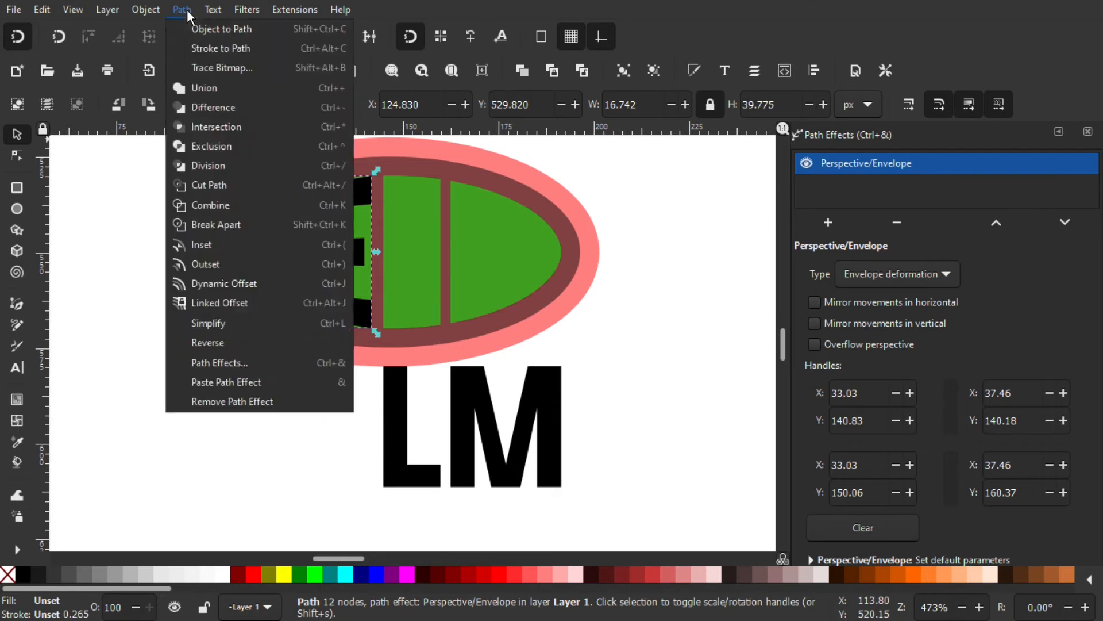
pyautogui.click(213, 29)
# - Move the E's two top nodes up about 3 px and its two bottom nodes down about 5 px, past the green segment
pyautogui.scroll(2, 329, 142)
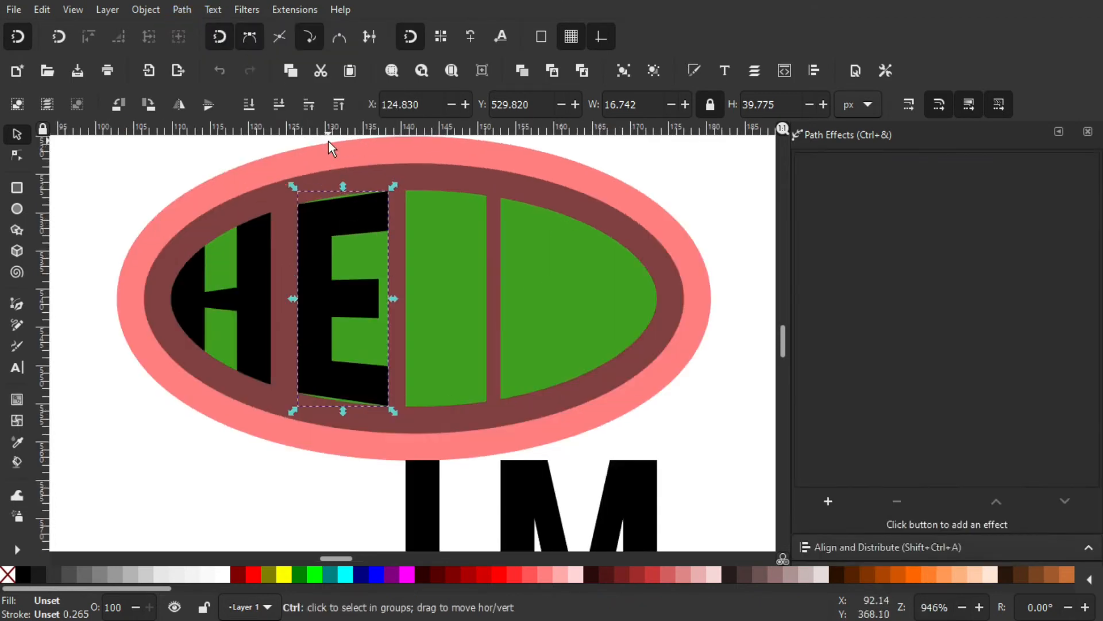
pyautogui.click(17, 155)
pyautogui.scroll(1, 326, 188)
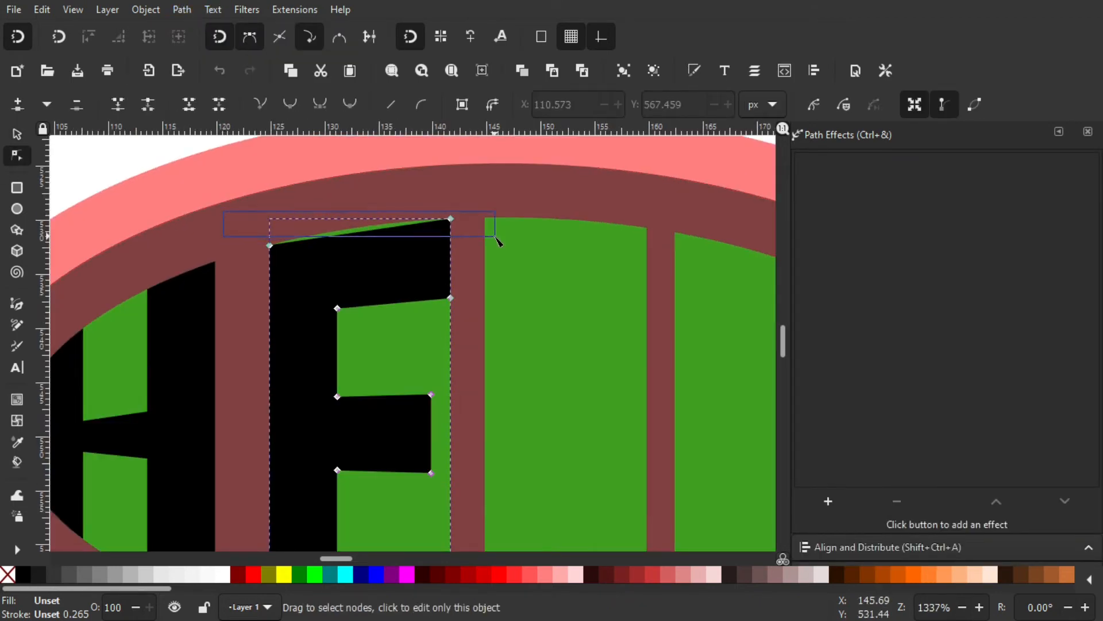
pyautogui.moveTo(492, 254); pyautogui.dragTo(491, 253)
pyautogui.moveTo(449, 221); pyautogui.dragTo(450, 190)
pyautogui.moveTo(393, 336); pyautogui.dragTo(405, 210)
pyautogui.scroll(-1, 406, 213)
pyautogui.moveTo(283, 385); pyautogui.dragTo(317, 448)
pyautogui.click(16, 136)
# - Duplicate the green split ellipse and intersect the copy with the E to trim the letter to the oval's curve
pyautogui.scroll(-1, 279, 214)
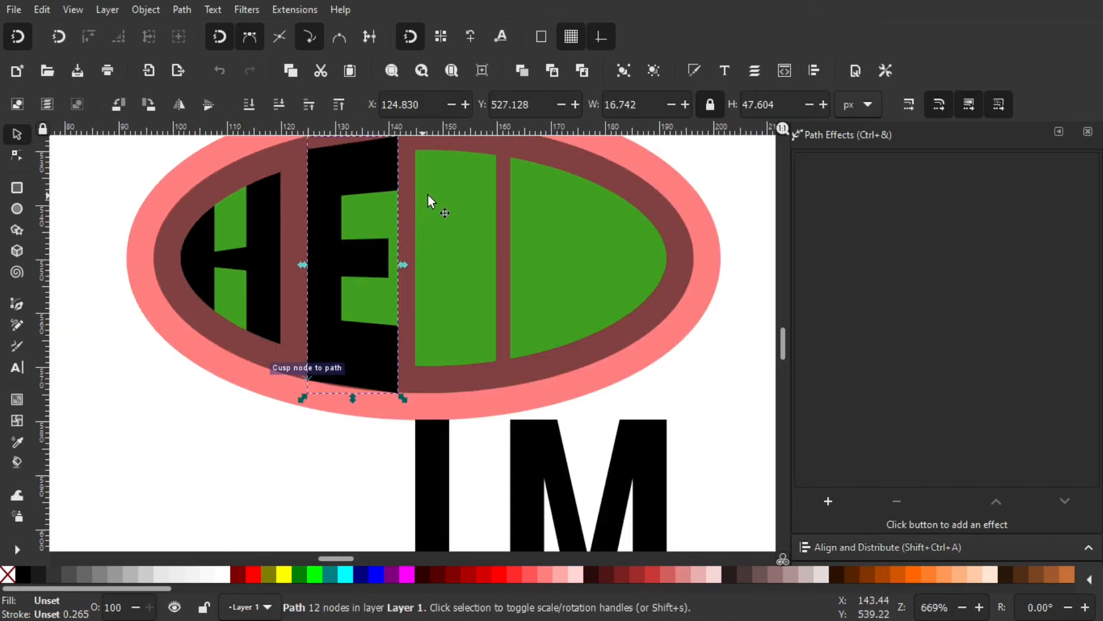
pyautogui.click(476, 292)
pyautogui.moveTo(475, 222); pyautogui.dragTo(439, 274)
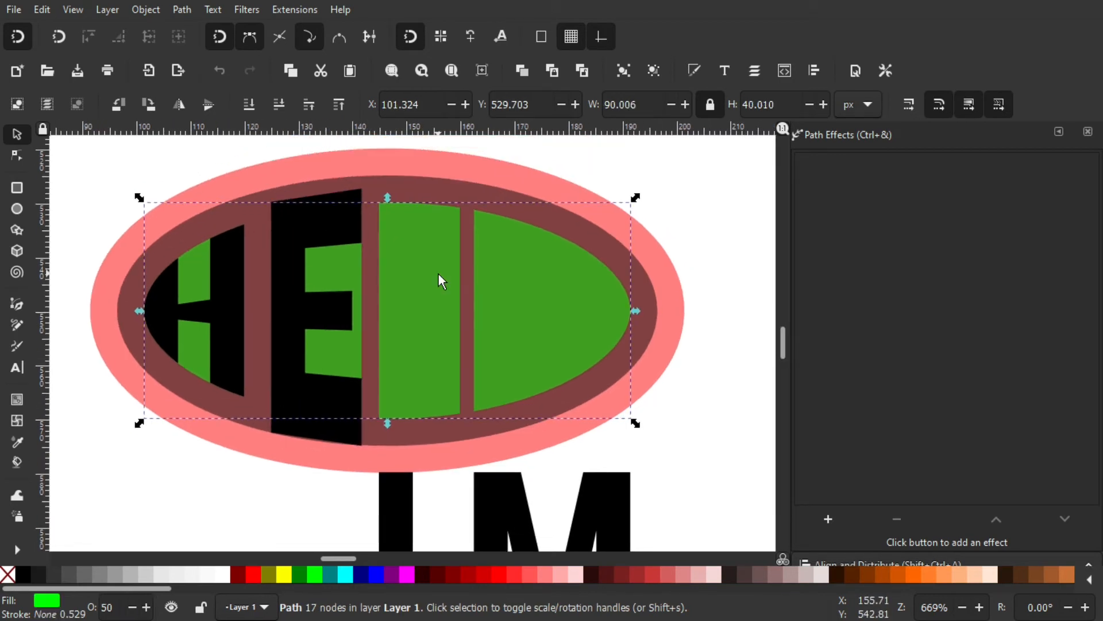
pyautogui.press('ctrl')
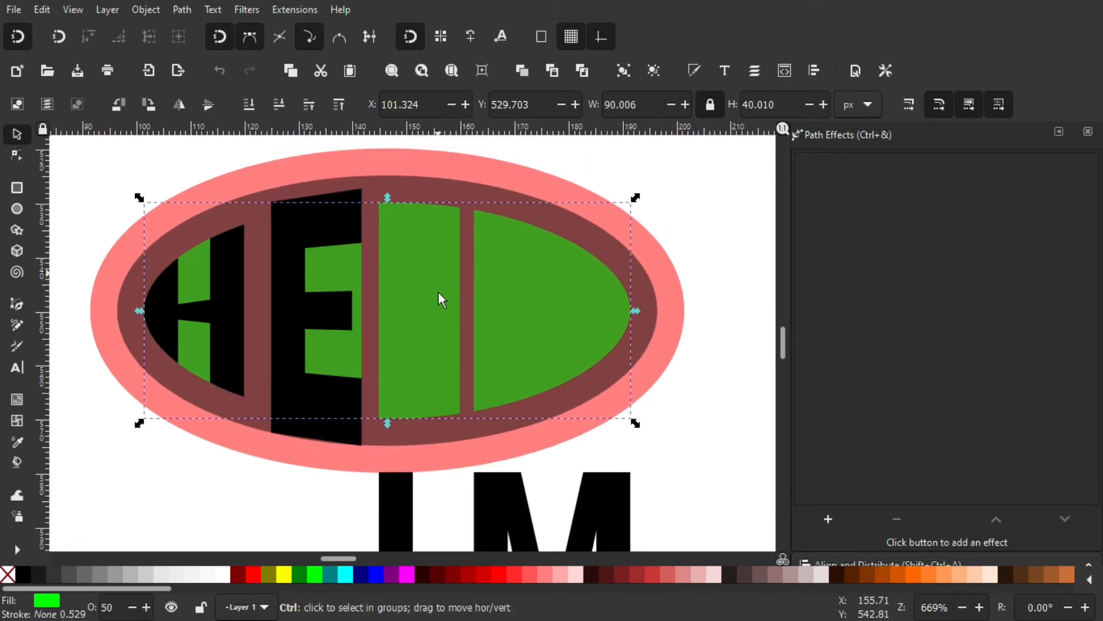
pyautogui.hotkey('ctrl', 'd')
pyautogui.moveTo(415, 324); pyautogui.dragTo(401, 291)
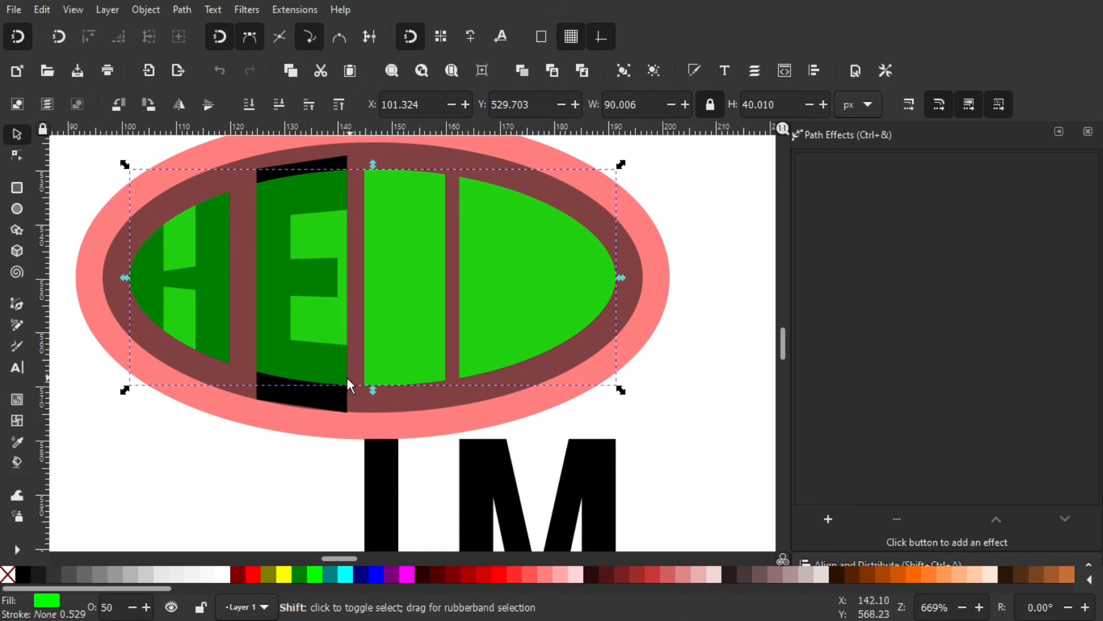
pyautogui.keyDown('shift'); pyautogui.click(326, 401); pyautogui.keyUp('shift')
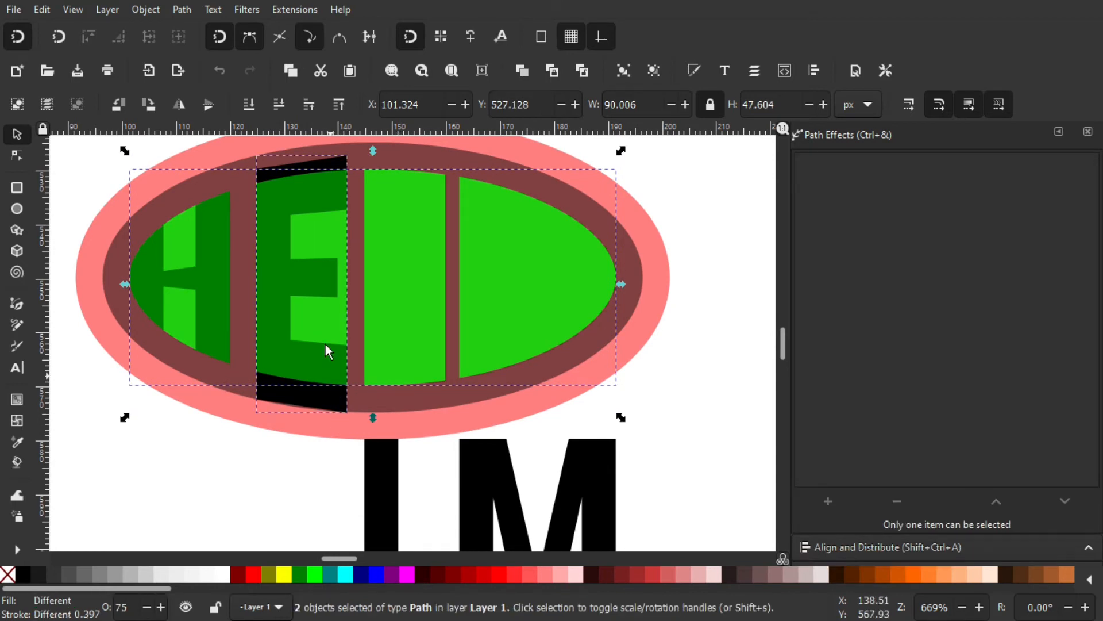
pyautogui.click(182, 10)
pyautogui.click(216, 123)
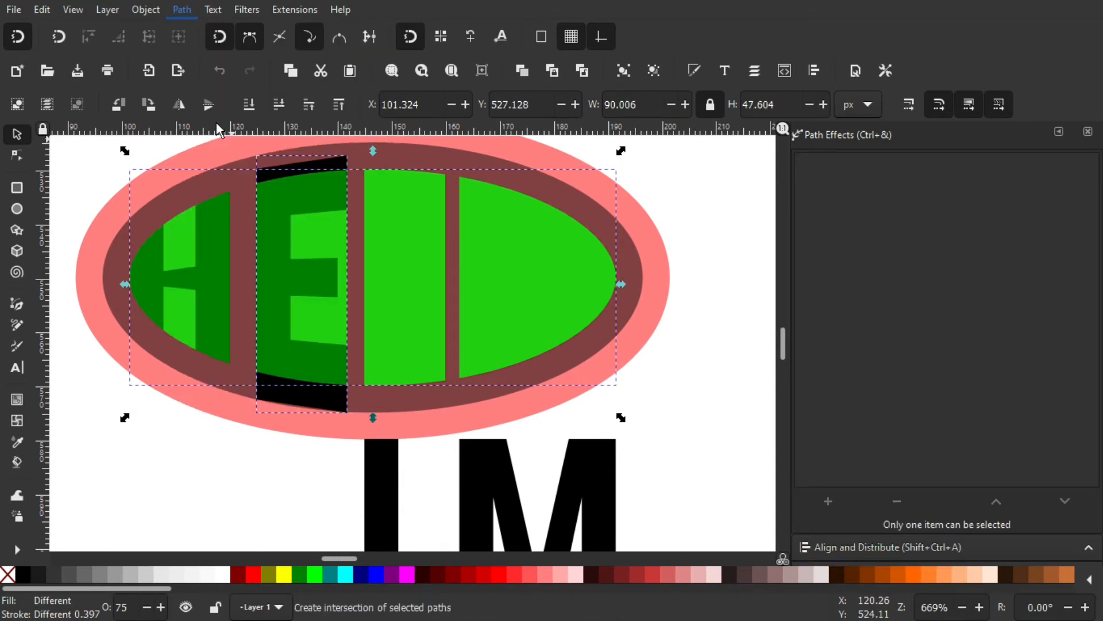
# - Move the trimmed E out of the oval to view its shape, undo the move and deselect it
pyautogui.scroll(-2, 322, 261)
pyautogui.moveTo(303, 261); pyautogui.dragTo(216, 375)
pyautogui.press('Delete')
pyautogui.keyDown('ctrl'); pyautogui.scroll(1, 345, 278); pyautogui.keyUp('ctrl')
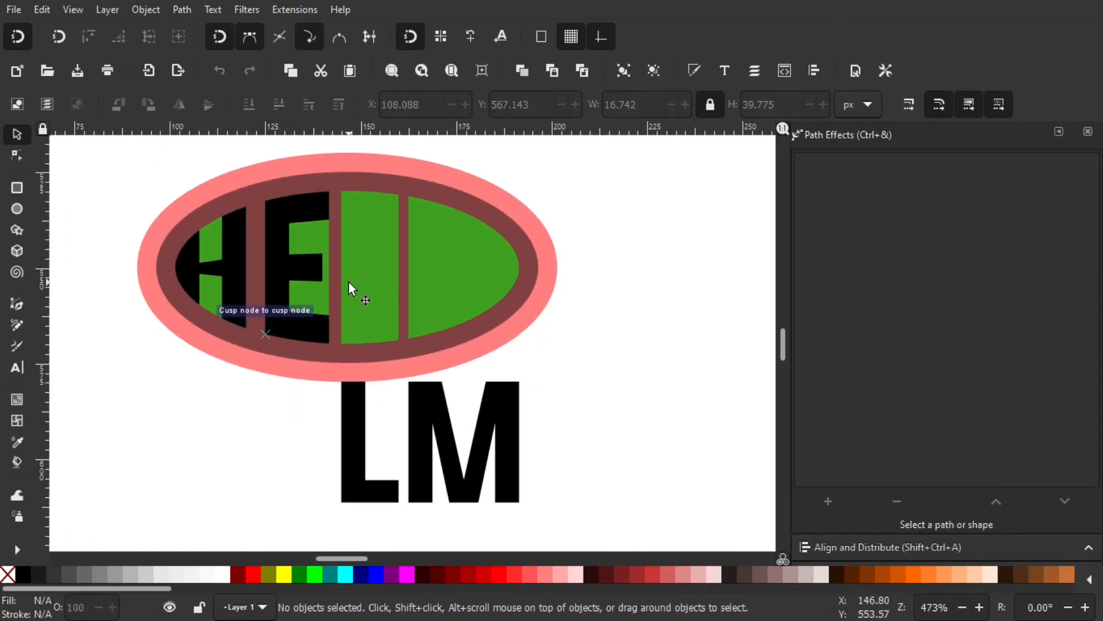
# - Add the Perspective/Envelope path effect to the letter L with the Envelope deformation type
pyautogui.moveTo(388, 322); pyautogui.dragTo(297, 286)
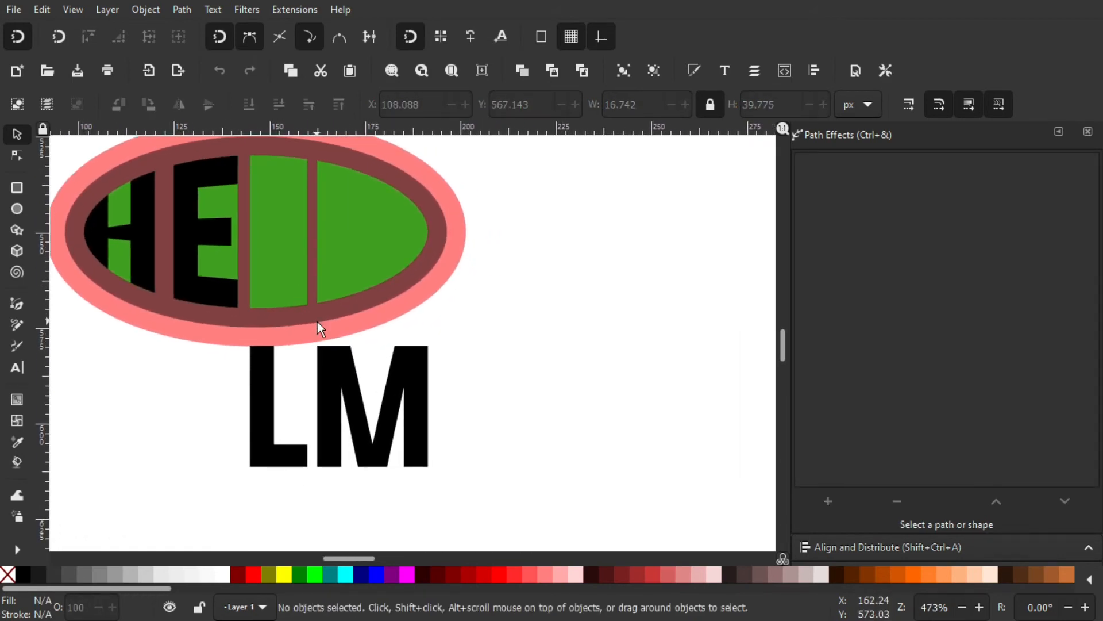
pyautogui.moveTo(519, 498); pyautogui.dragTo(174, 330)
pyautogui.click(460, 361)
pyautogui.click(259, 367)
pyautogui.click(828, 501)
pyautogui.click(346, 218)
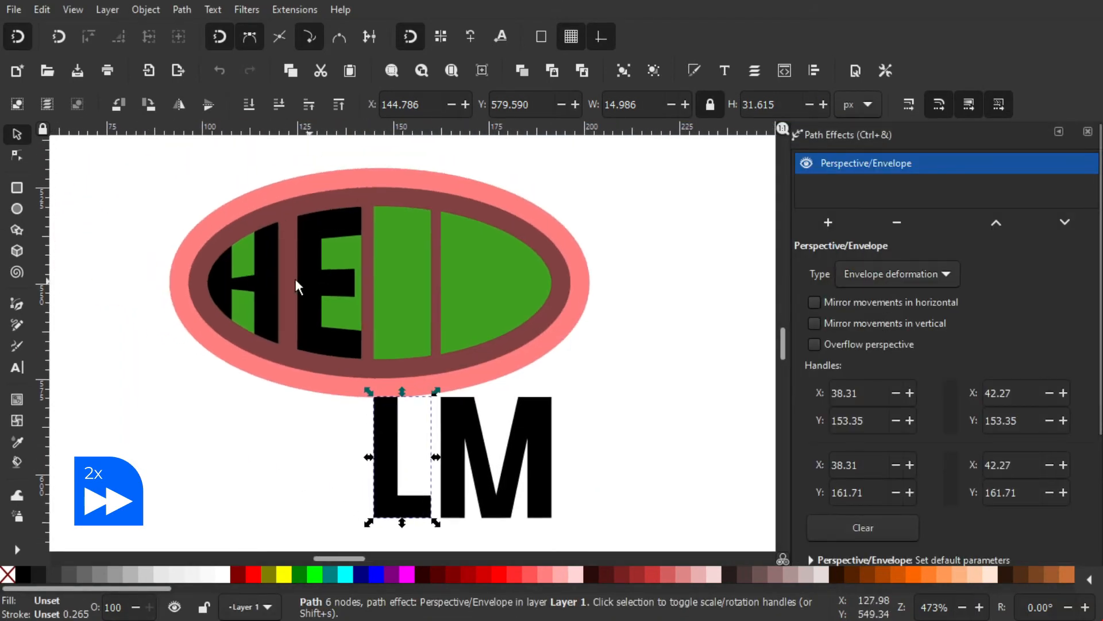
# - Snap the L's four envelope corners to the corners of the third green segment and convert the letter to a path
pyautogui.click(25, 156)
pyautogui.moveTo(431, 397); pyautogui.dragTo(431, 210)
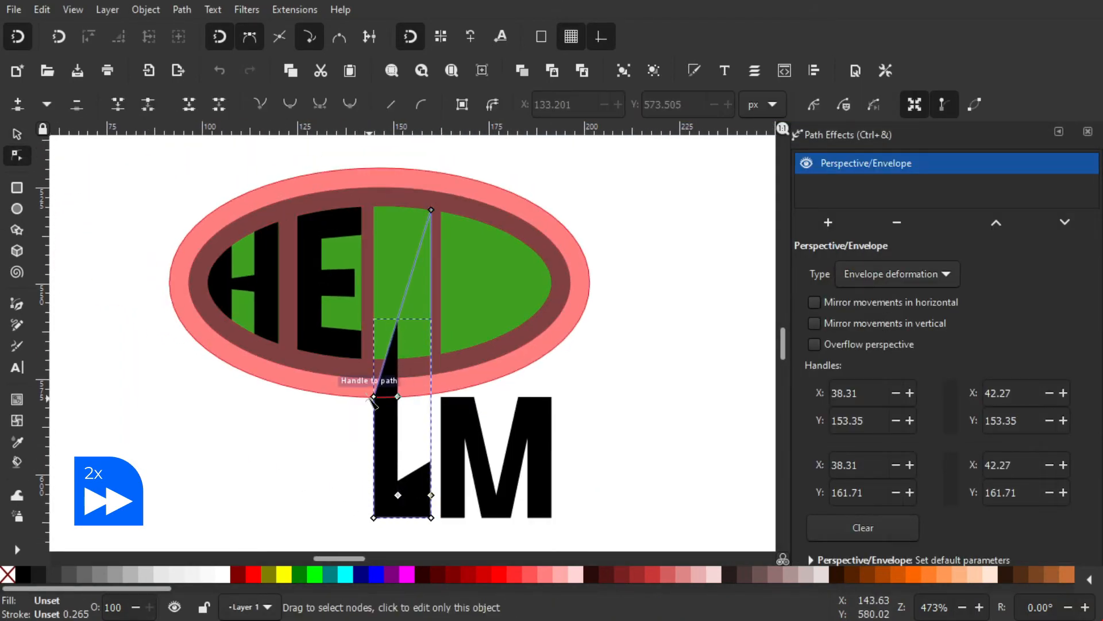
pyautogui.moveTo(374, 396); pyautogui.dragTo(374, 208)
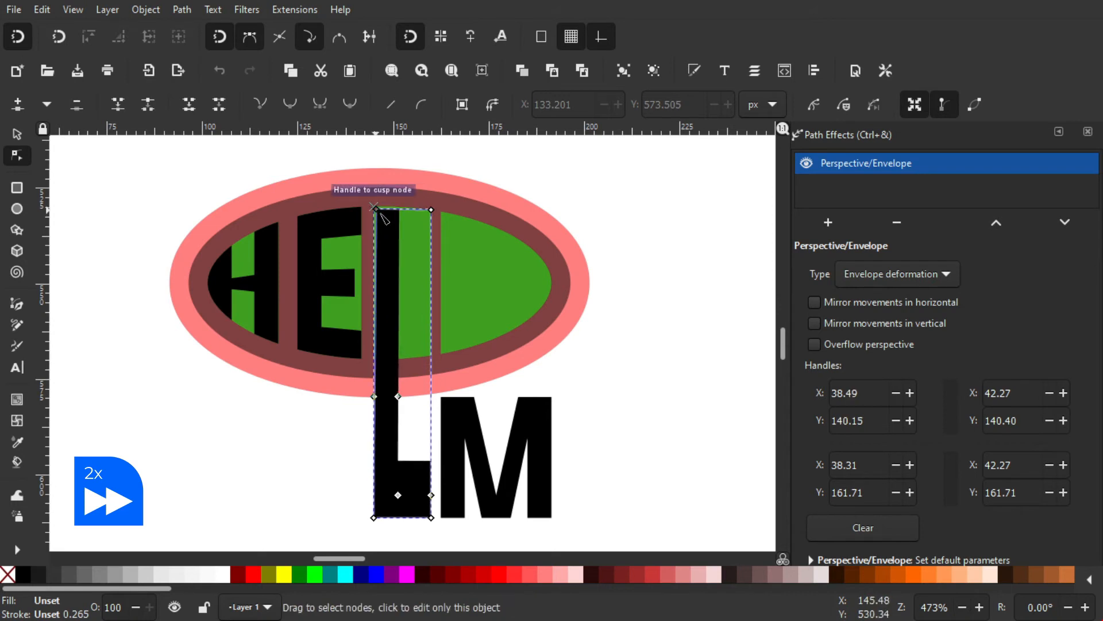
pyautogui.moveTo(374, 517); pyautogui.dragTo(374, 360)
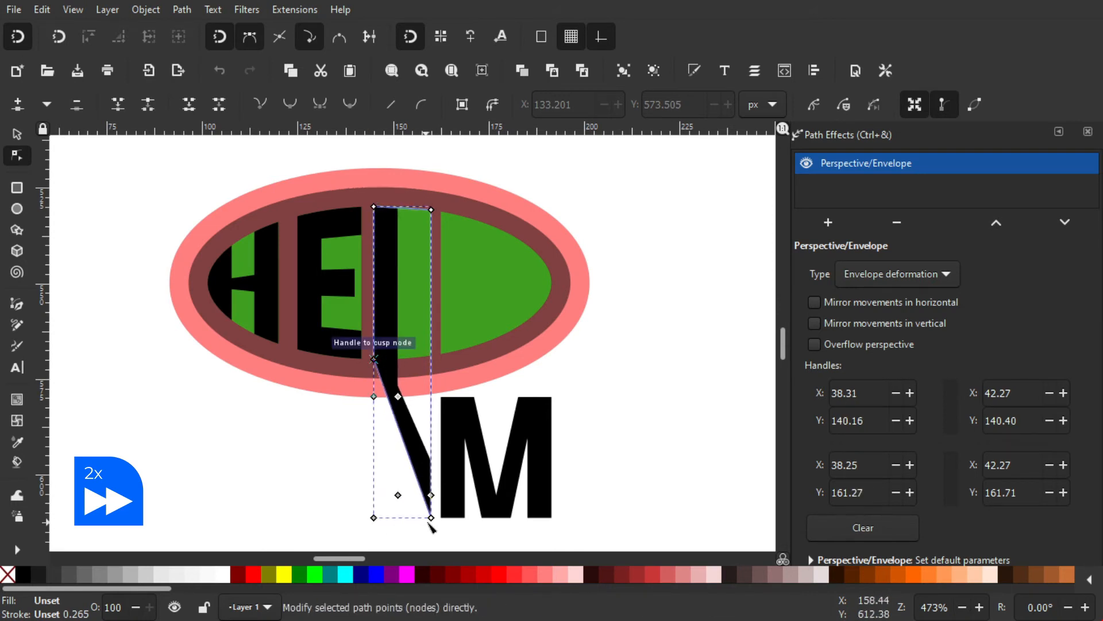
pyautogui.moveTo(431, 517); pyautogui.dragTo(431, 355)
pyautogui.click(16, 134)
pyautogui.click(181, 9)
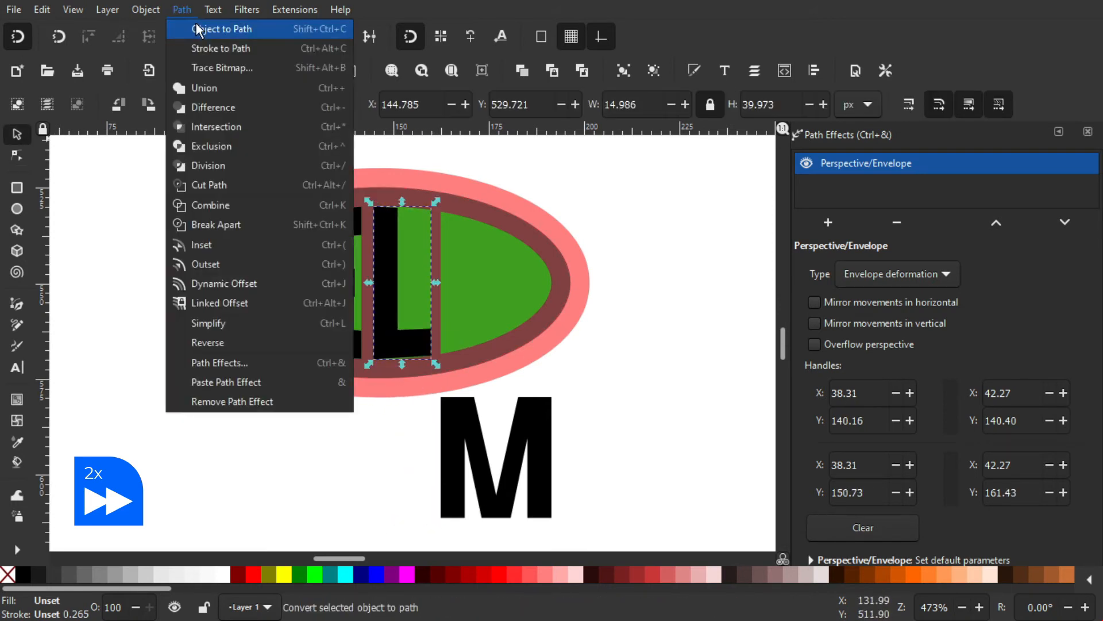
pyautogui.click(195, 23)
# - Stretch the L about 5 px past the green segment's upper and lower edges by moving its top and bottom nodes
pyautogui.scroll(1, 449, 233)
pyautogui.click(16, 155)
pyautogui.moveTo(457, 411); pyautogui.dragTo(340, 424)
pyautogui.moveTo(415, 192); pyautogui.dragTo(323, 171)
pyautogui.moveTo(374, 183); pyautogui.dragTo(380, 154)
pyautogui.click(17, 134)
# - Duplicate the green split ellipse and intersect the copy with the L to trim it to the oval's curve
pyautogui.click(466, 234)
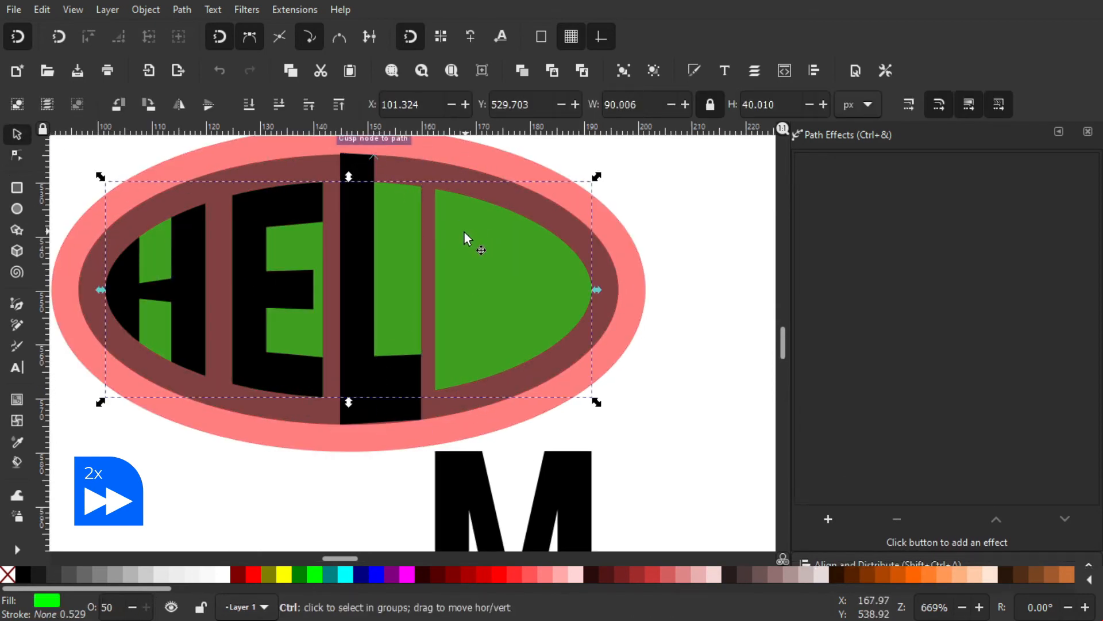
pyautogui.hotkey('ctrl', 'd')
pyautogui.keyDown('shift'); pyautogui.click(400, 411); pyautogui.keyUp('shift')
pyautogui.click(197, 8)
pyautogui.click(230, 124)
# - Add the Perspective/Envelope path effect to the letter M with the Envelope deformation type
pyautogui.scroll(-1, 557, 321)
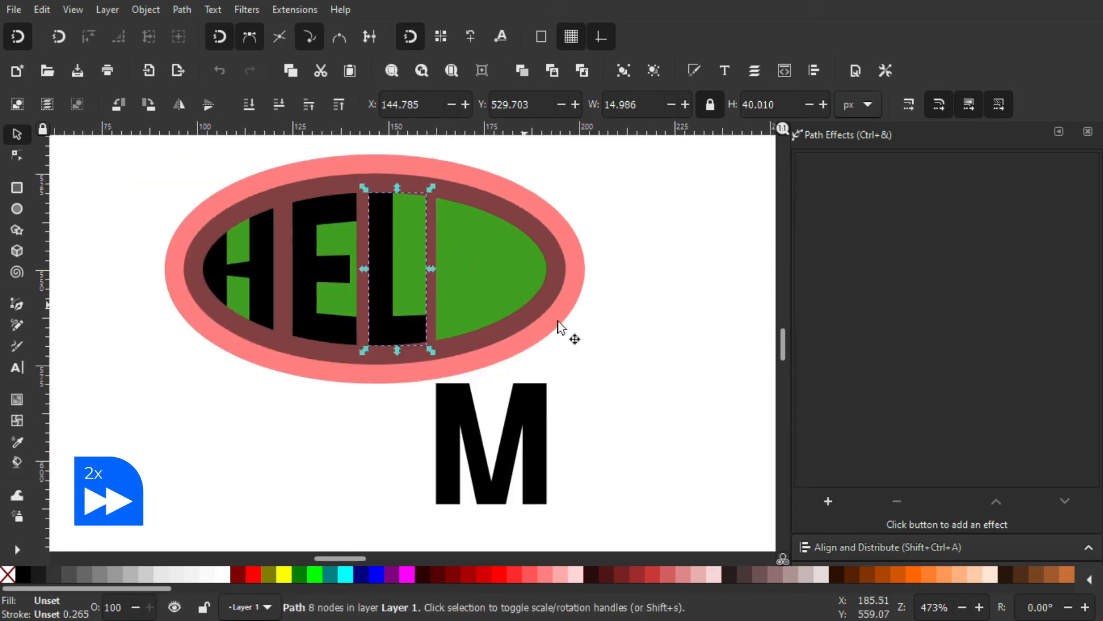
pyautogui.click(520, 403)
pyautogui.click(828, 501)
pyautogui.click(343, 225)
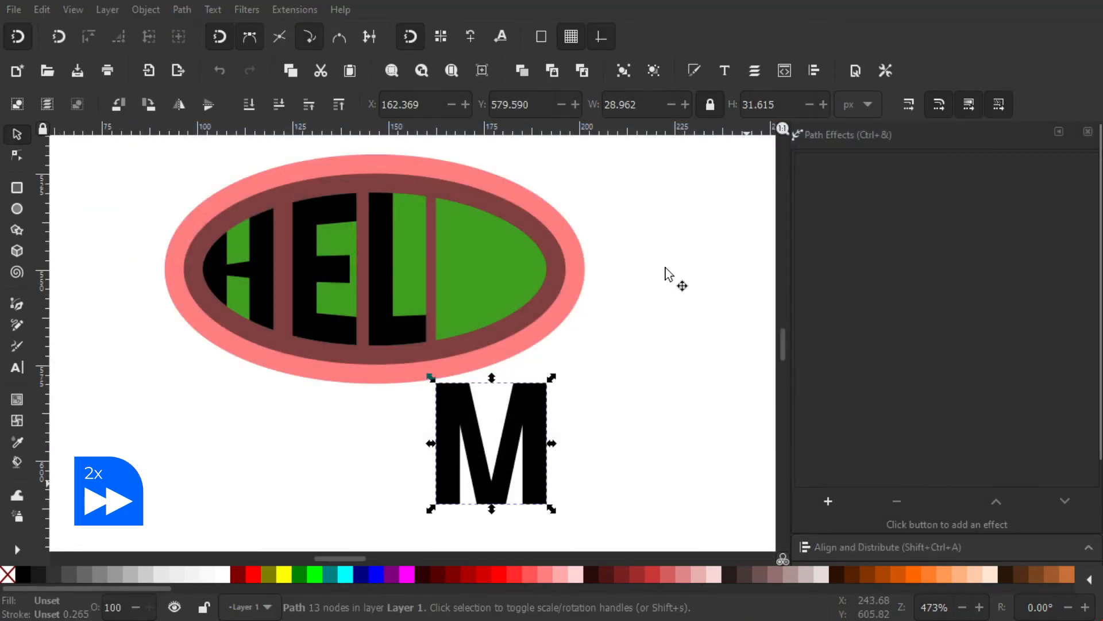
# - Fit the M's envelope corners to the last green segment's two left corners and its curved right edge, and convert the letter to a path
pyautogui.click(17, 155)
pyautogui.moveTo(436, 383); pyautogui.dragTo(436, 198)
pyautogui.moveTo(436, 504); pyautogui.dragTo(436, 340)
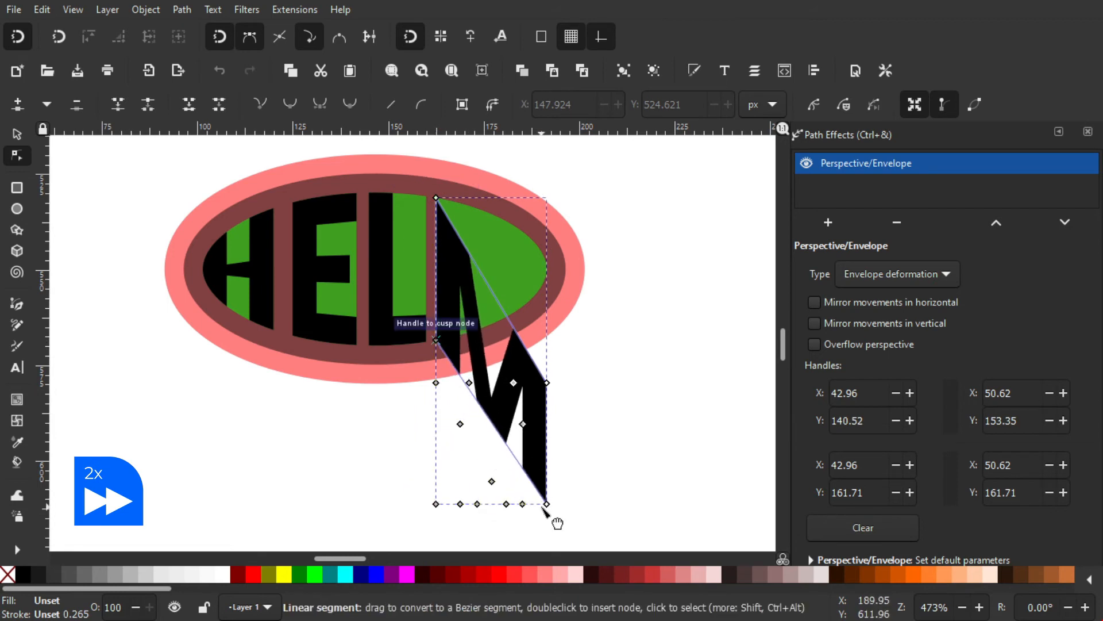
pyautogui.moveTo(546, 504); pyautogui.dragTo(546, 457)
pyautogui.moveTo(546, 383); pyautogui.dragTo(551, 256)
pyautogui.moveTo(546, 457); pyautogui.dragTo(550, 295)
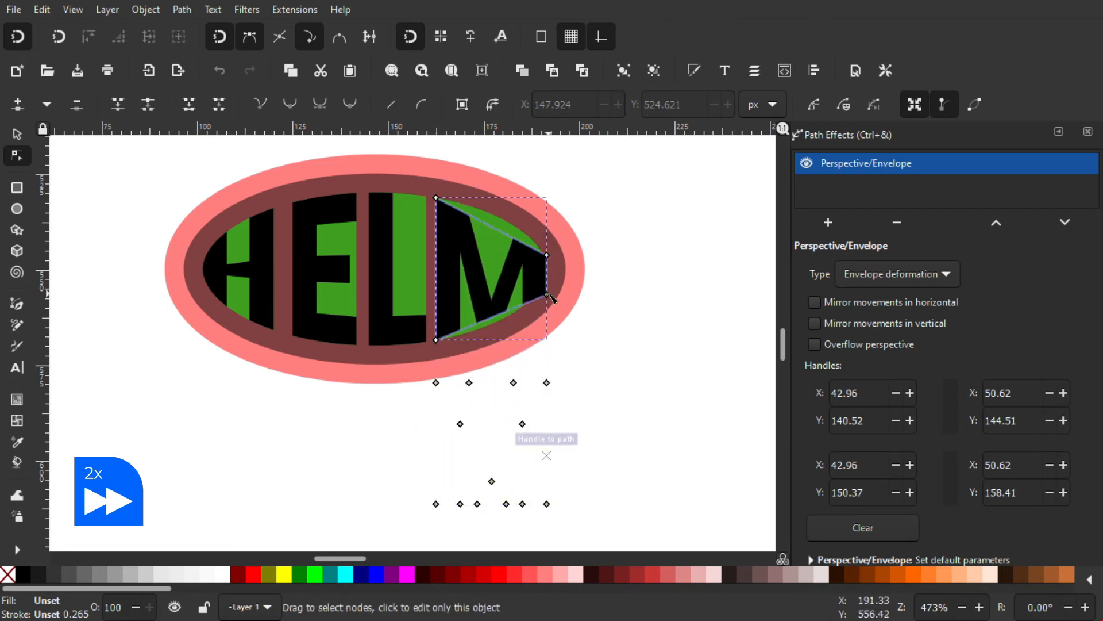
pyautogui.click(182, 9)
pyautogui.click(230, 32)
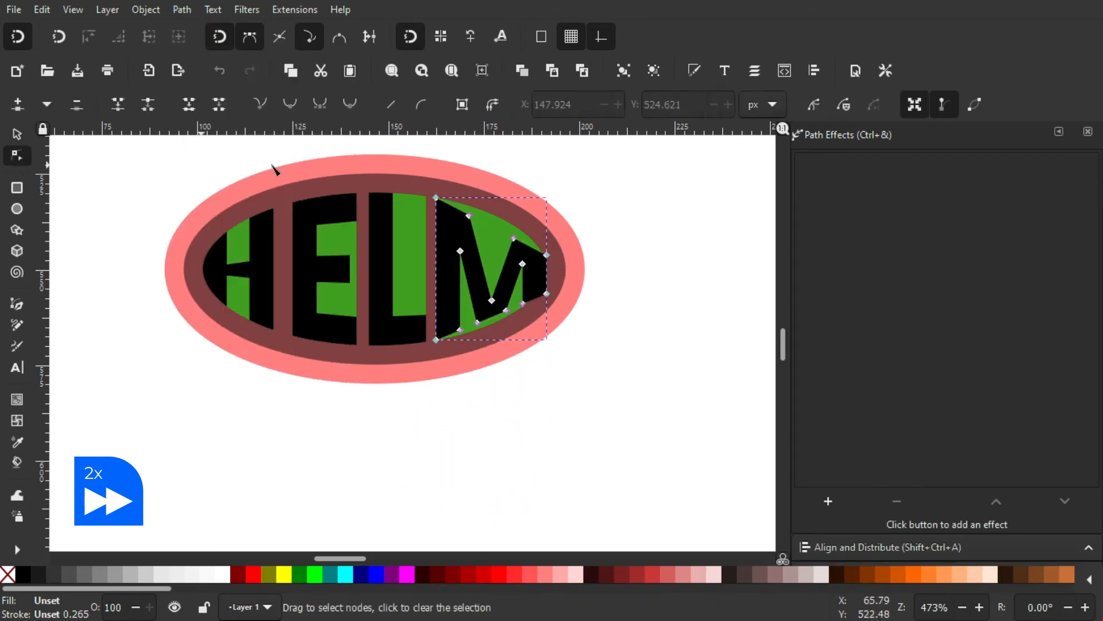
# - Move the M's four top nodes up about 15 px and its six bottom nodes down about 6 px, past the green segment
pyautogui.scroll(1, 383, 223)
pyautogui.moveTo(381, 219); pyautogui.dragTo(551, 270)
pyautogui.moveTo(626, 453); pyautogui.dragTo(521, 393)
pyautogui.moveTo(526, 461); pyautogui.dragTo(450, 424)
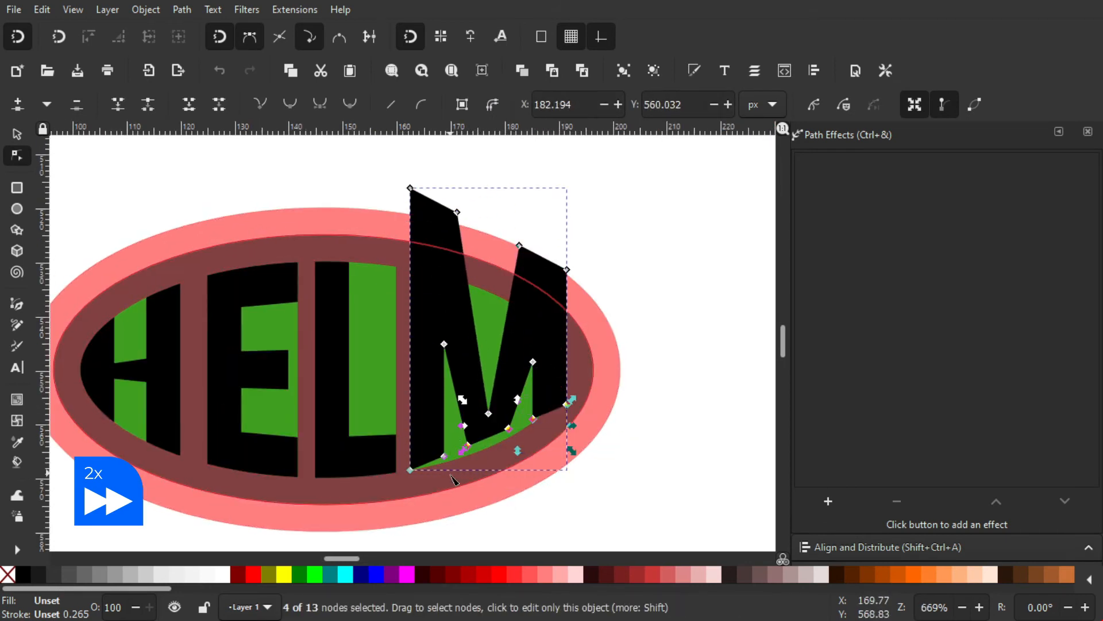
pyautogui.moveTo(451, 475); pyautogui.dragTo(377, 448)
pyautogui.moveTo(444, 456); pyautogui.dragTo(445, 490)
pyautogui.click(17, 134)
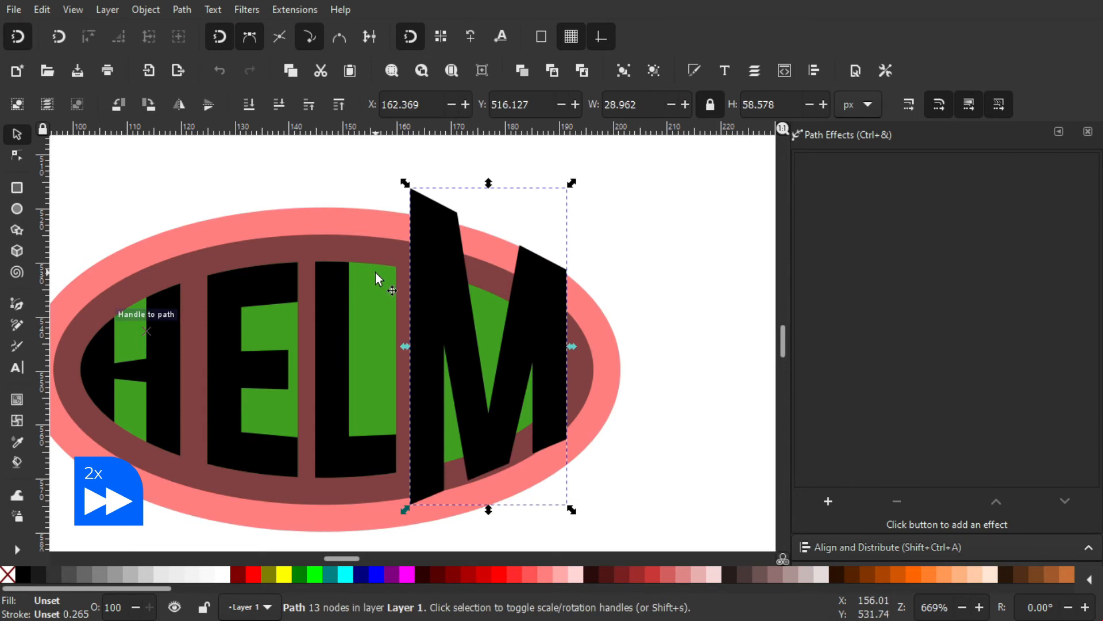
# - Duplicate the green split ellipse, intersect the copy with the M to trim it to the oval's curve, and deselect the letter
pyautogui.click(375, 272)
pyautogui.hotkey('ctrl', 'd')
pyautogui.keyDown('shift'); pyautogui.click(419, 212); pyautogui.keyUp('shift')
pyautogui.click(182, 9)
pyautogui.click(225, 126)
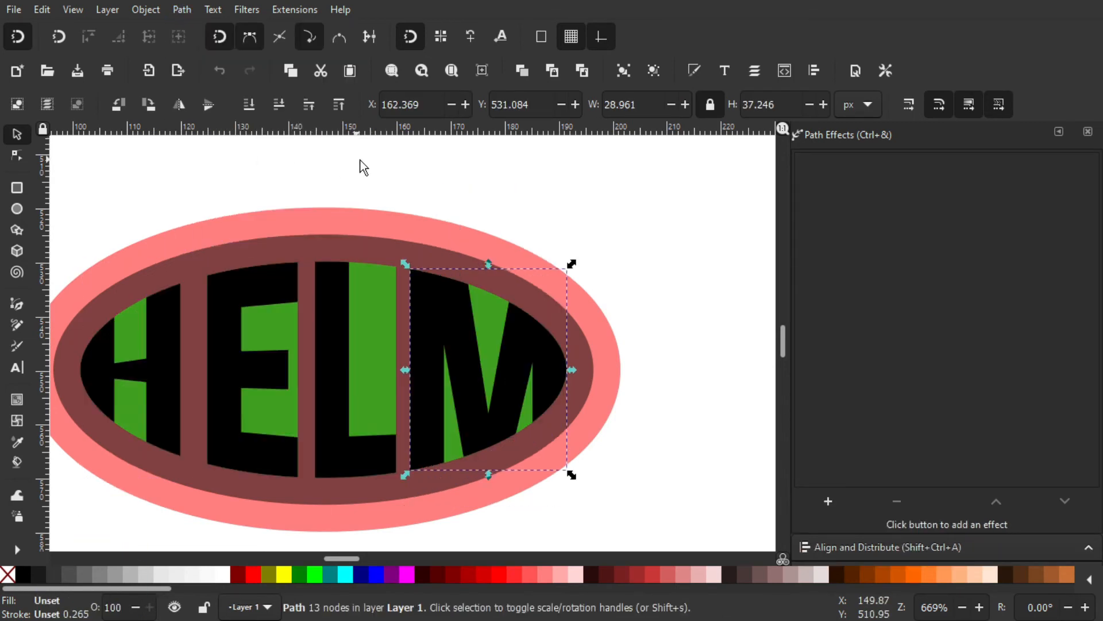
pyautogui.press('Escape')
# - Move the green split ellipse out from behind the HELM letters and delete it
pyautogui.moveTo(483, 280); pyautogui.dragTo(414, 273)
pyautogui.scroll(-1, 414, 274)
pyautogui.moveTo(476, 300); pyautogui.dragTo(482, 270)
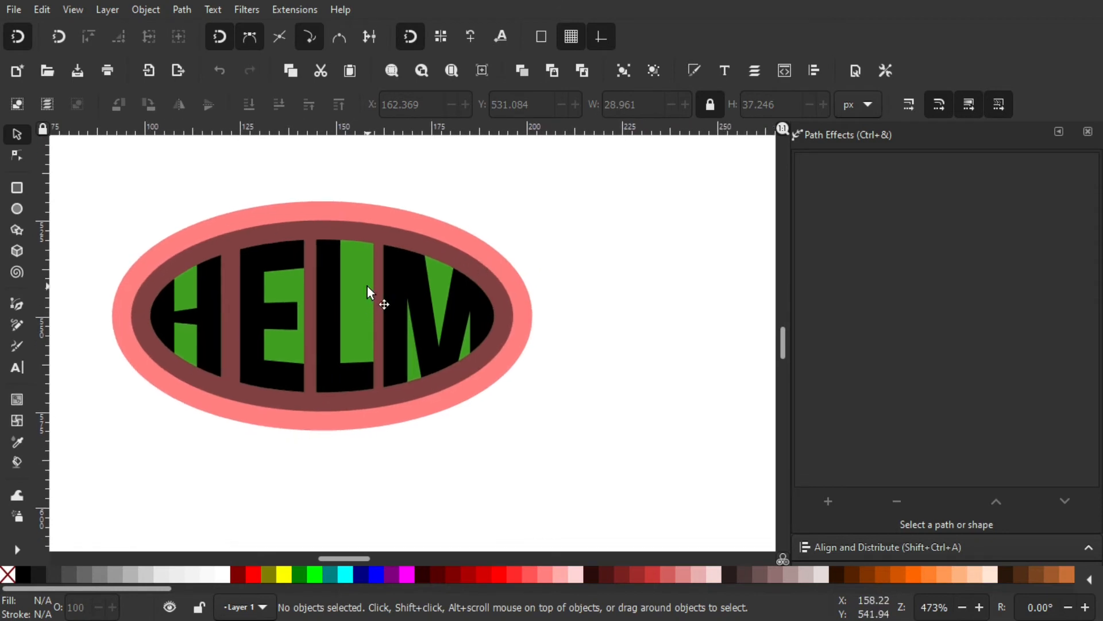
pyautogui.moveTo(364, 271); pyautogui.dragTo(393, 334)
pyautogui.moveTo(619, 299); pyautogui.dragTo(594, 252)
pyautogui.moveTo(613, 303); pyautogui.dragTo(641, 318)
pyautogui.press('Delete')
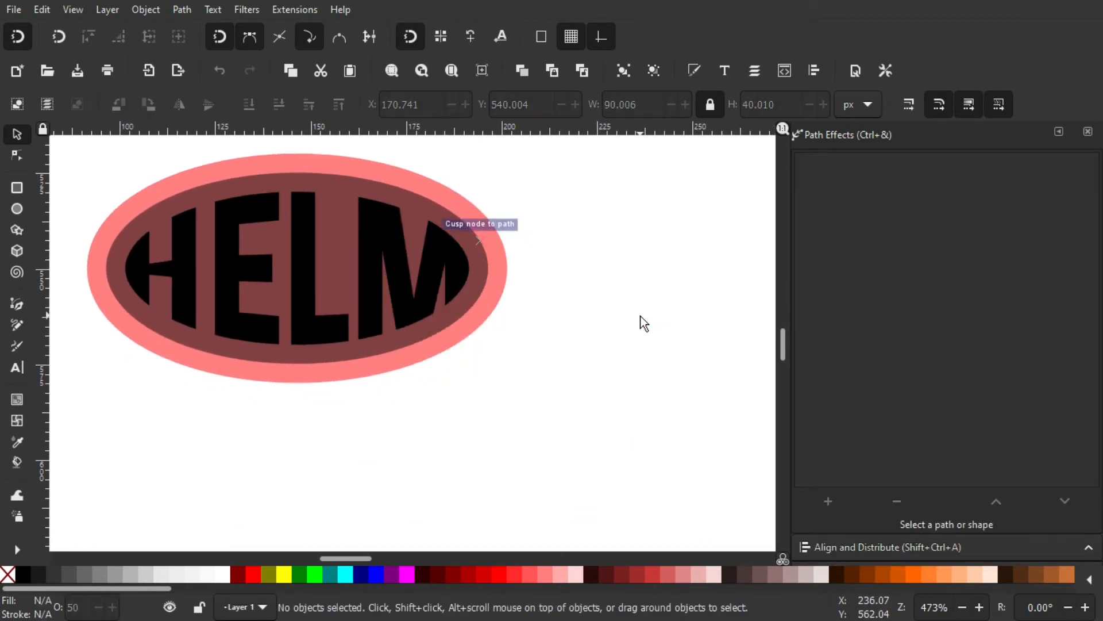
pyautogui.moveTo(511, 297); pyautogui.dragTo(588, 324)
pyautogui.scroll(-1, 500, 316)
pyautogui.moveTo(464, 315); pyautogui.dragTo(498, 325)
pyautogui.scroll(1, 498, 325)
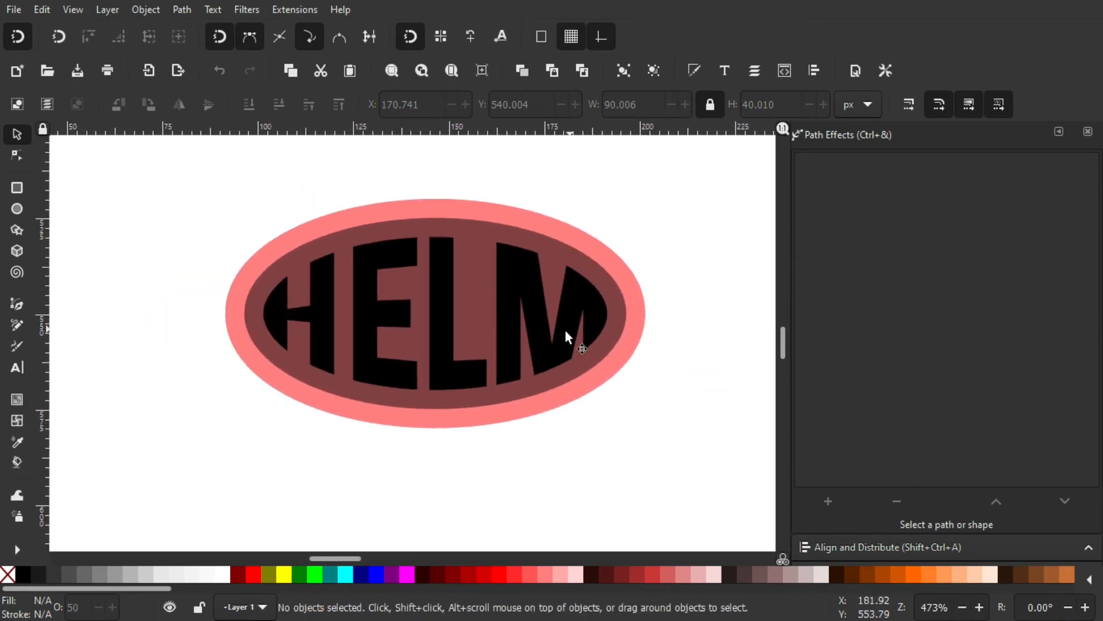
# - Select the four HELM letters and unite them into one path with Union
pyautogui.moveTo(564, 329); pyautogui.dragTo(517, 339)
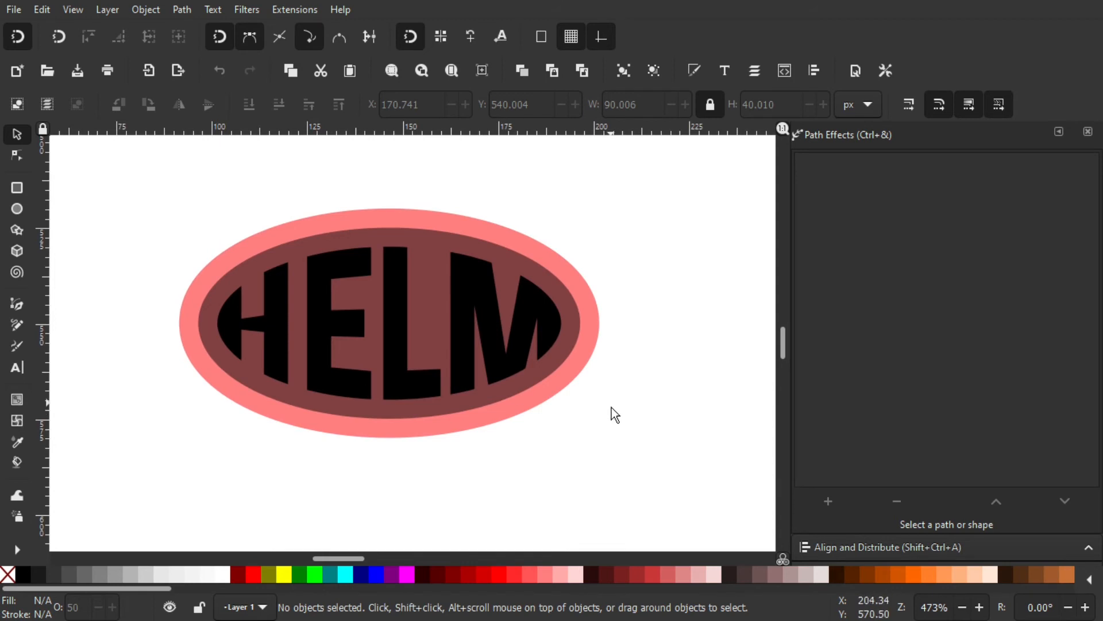
pyautogui.moveTo(669, 425); pyautogui.dragTo(206, 223)
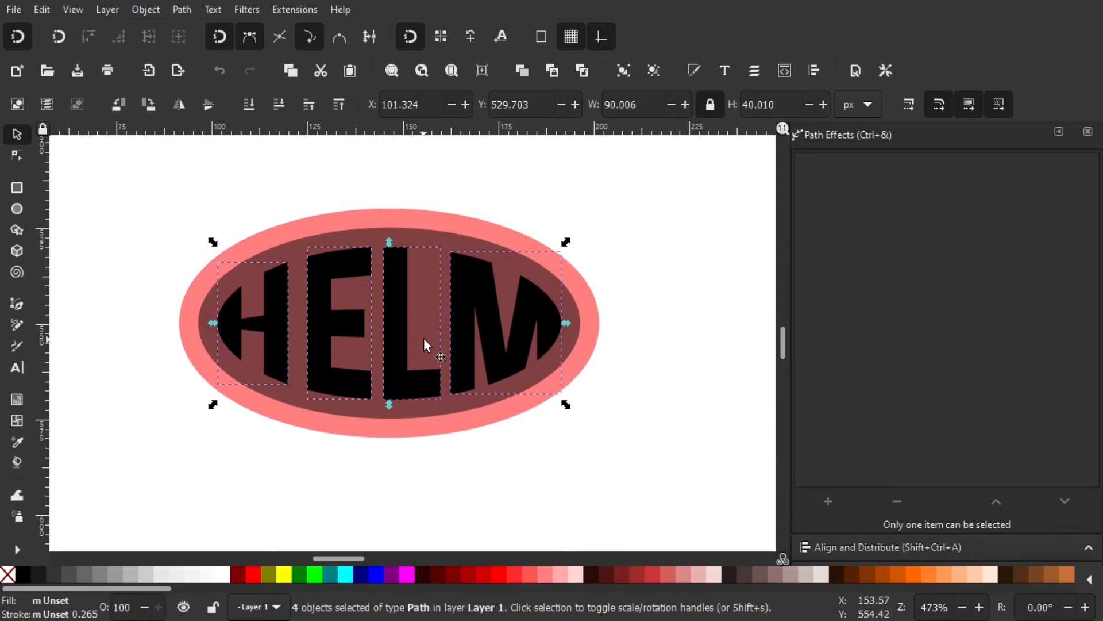
pyautogui.click(182, 9)
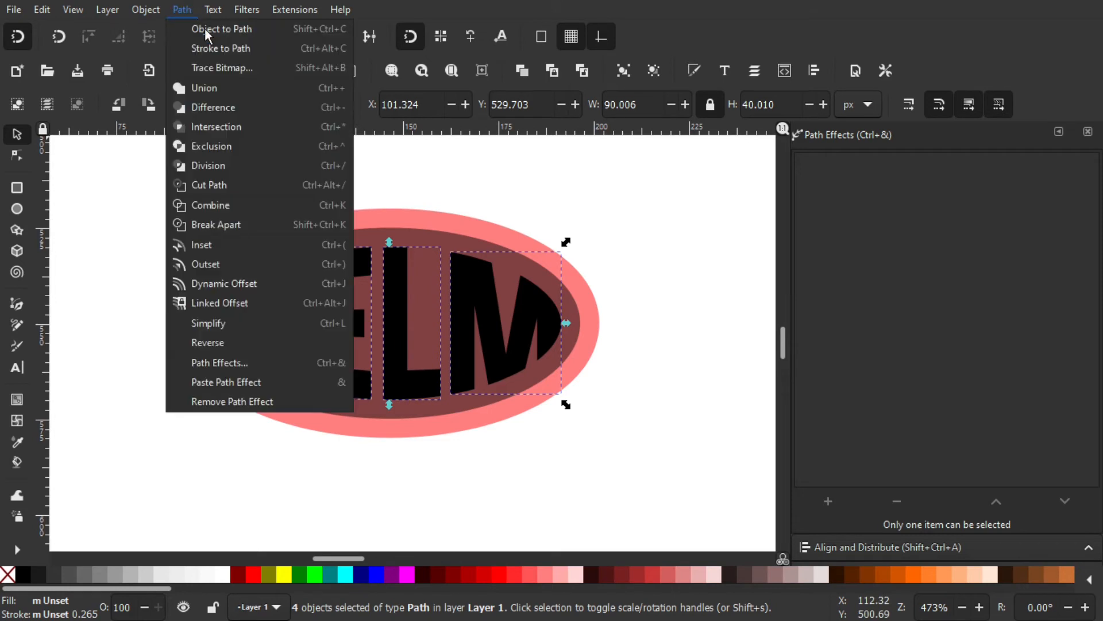
pyautogui.click(213, 86)
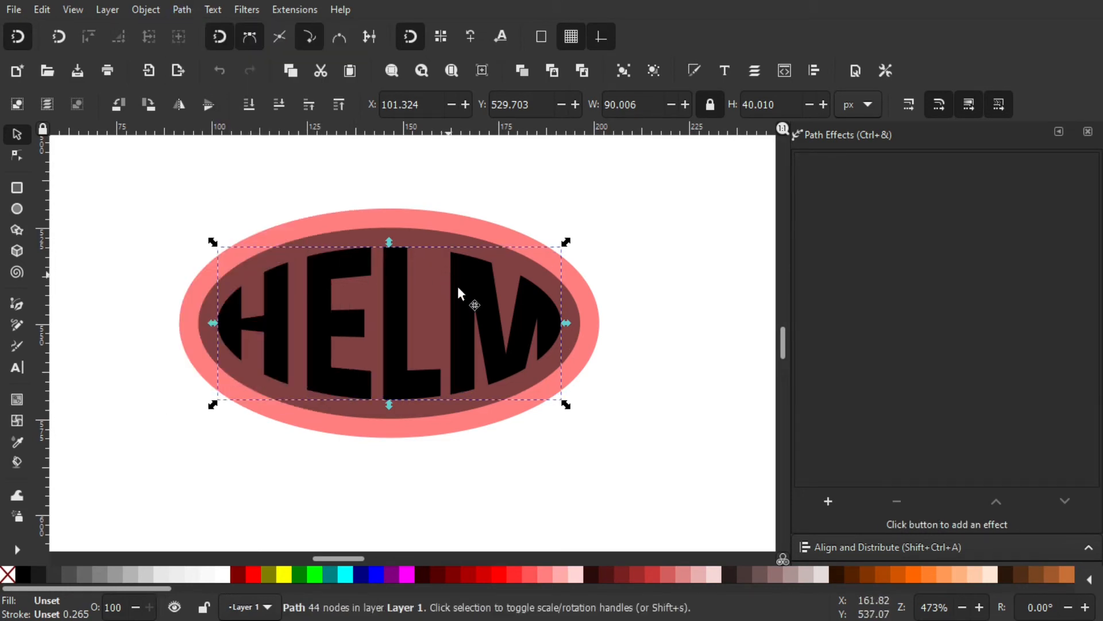
# - Select the lettering and both ellipses, raise their opacity to 100%, and deselect them
pyautogui.moveTo(682, 489); pyautogui.dragTo(52, 150)
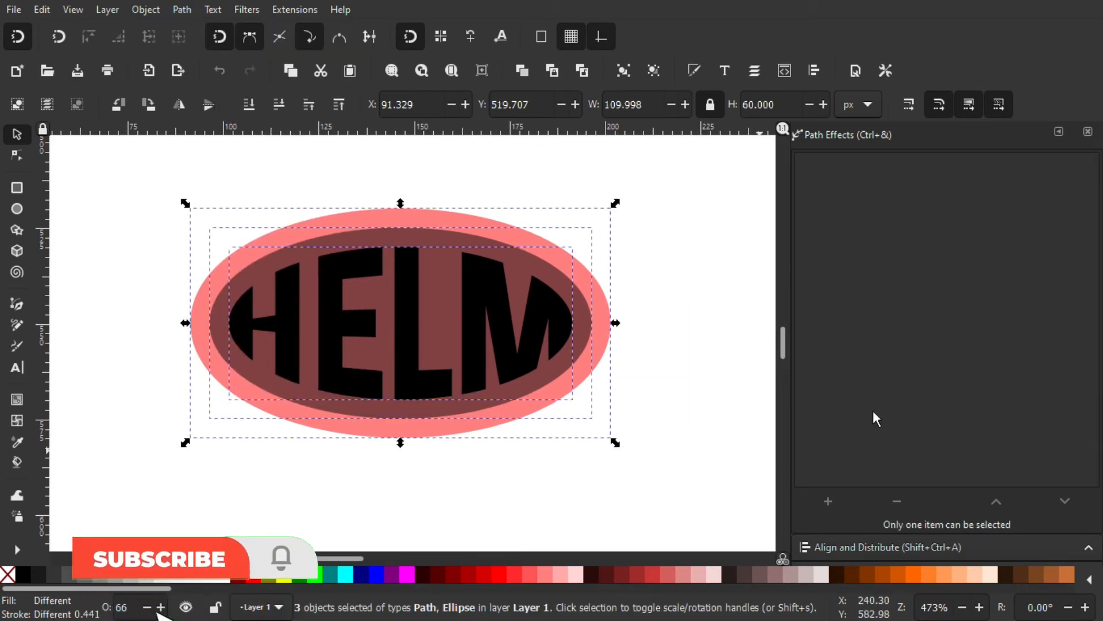
pyautogui.scroll(-3, 931, 354)
pyautogui.click(857, 468)
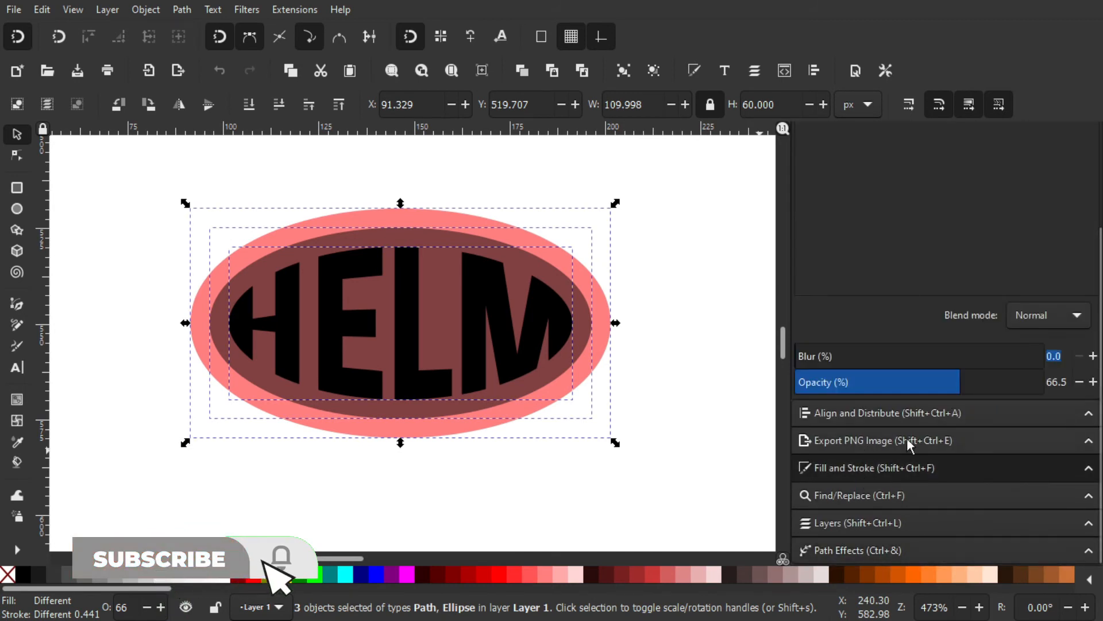
pyautogui.moveTo(936, 388); pyautogui.dragTo(1049, 384)
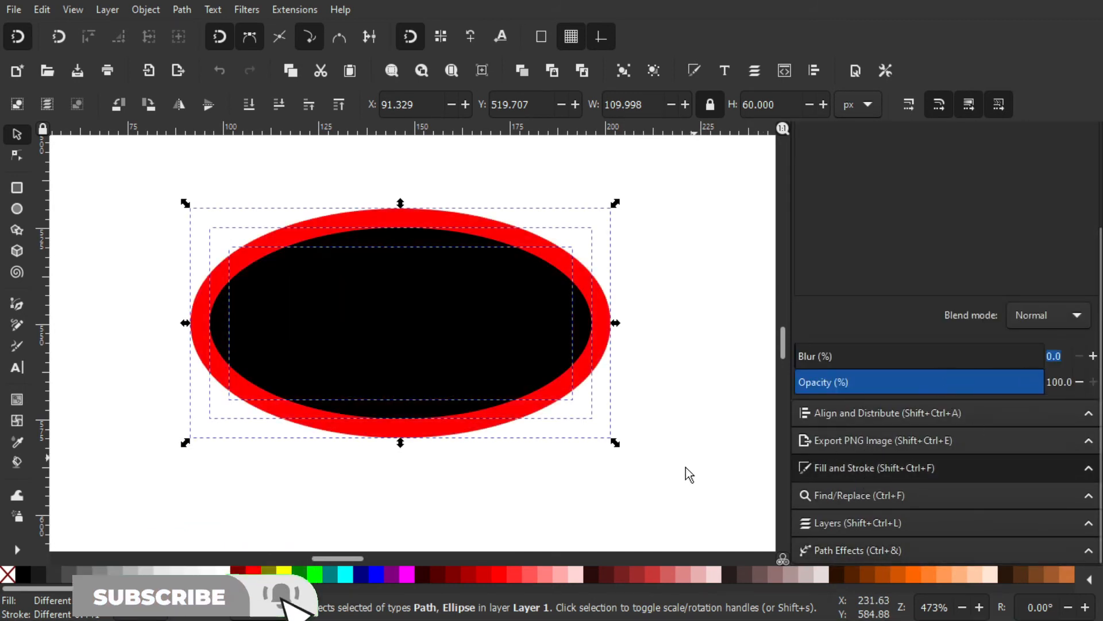
pyautogui.click(673, 468)
# - Fill the HELM lettering and the outer ellipse with a medium blue swatch, and deselect them
pyautogui.click(537, 349)
pyautogui.moveTo(537, 348); pyautogui.dragTo(467, 328)
pyautogui.moveTo(437, 288); pyautogui.dragTo(569, 403)
pyautogui.hotkey('ctrl', 'z')
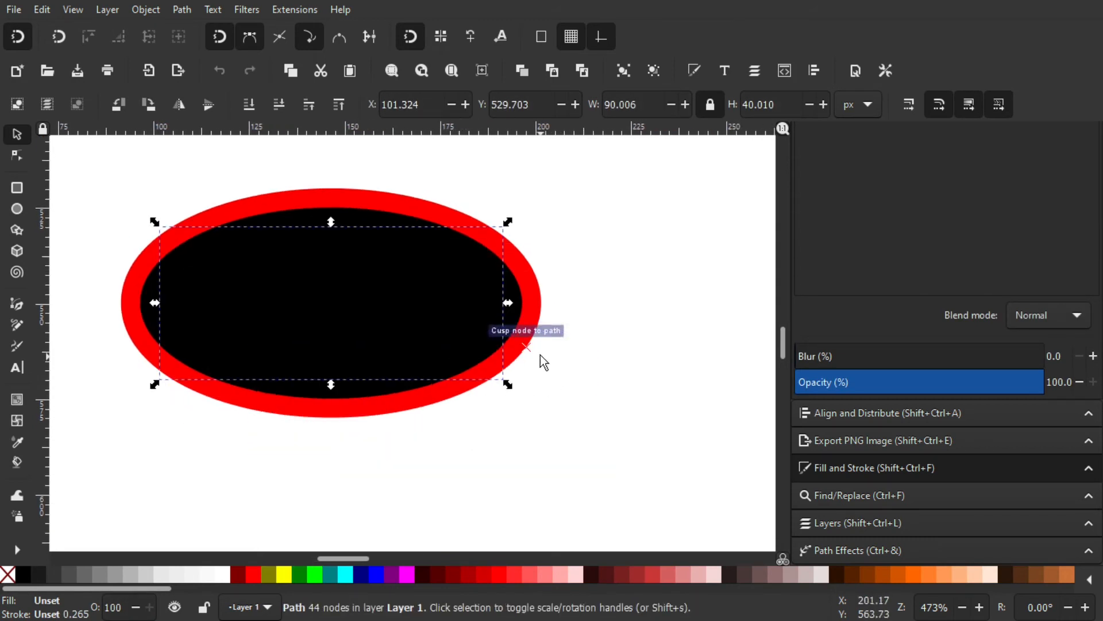
pyautogui.keyDown('shift'); pyautogui.click(540, 303); pyautogui.keyUp('shift')
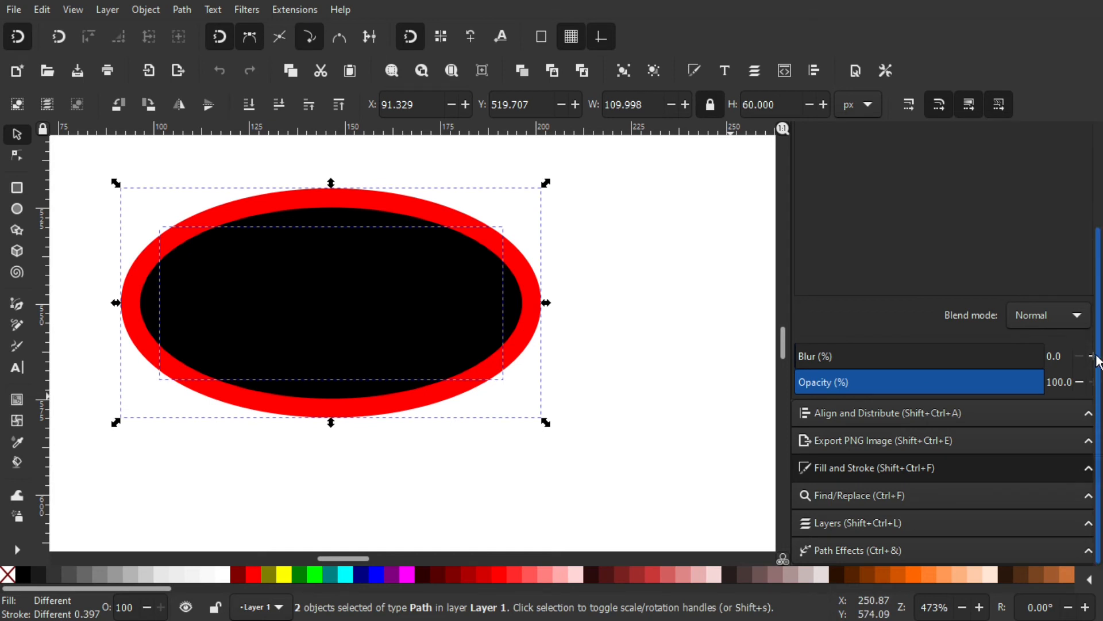
pyautogui.scroll(-5, 430, 573)
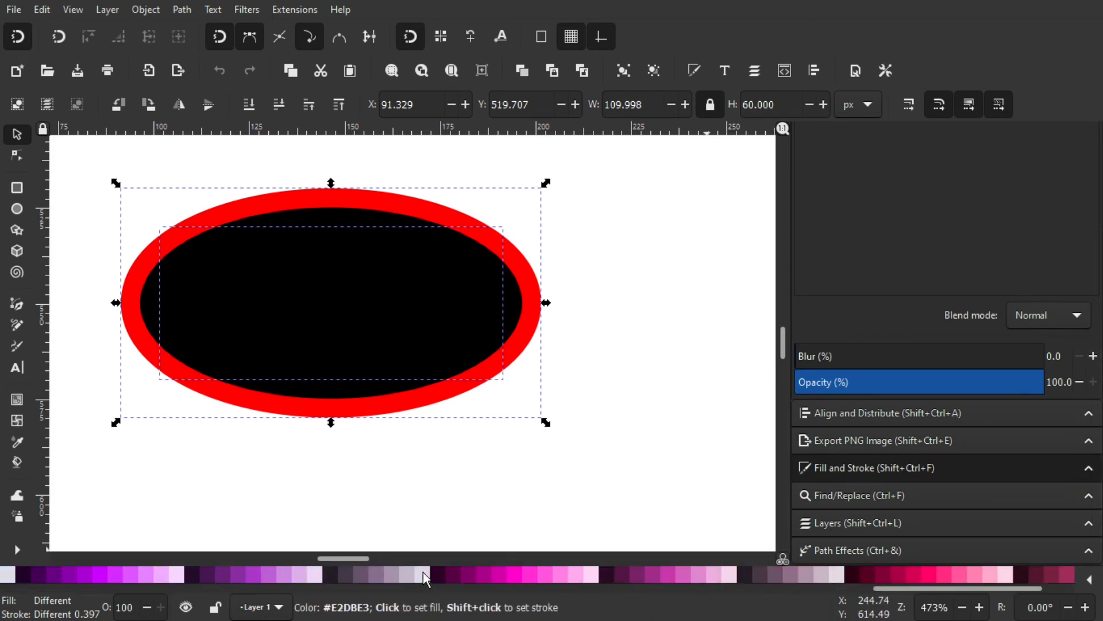
pyautogui.scroll(4, 445, 569)
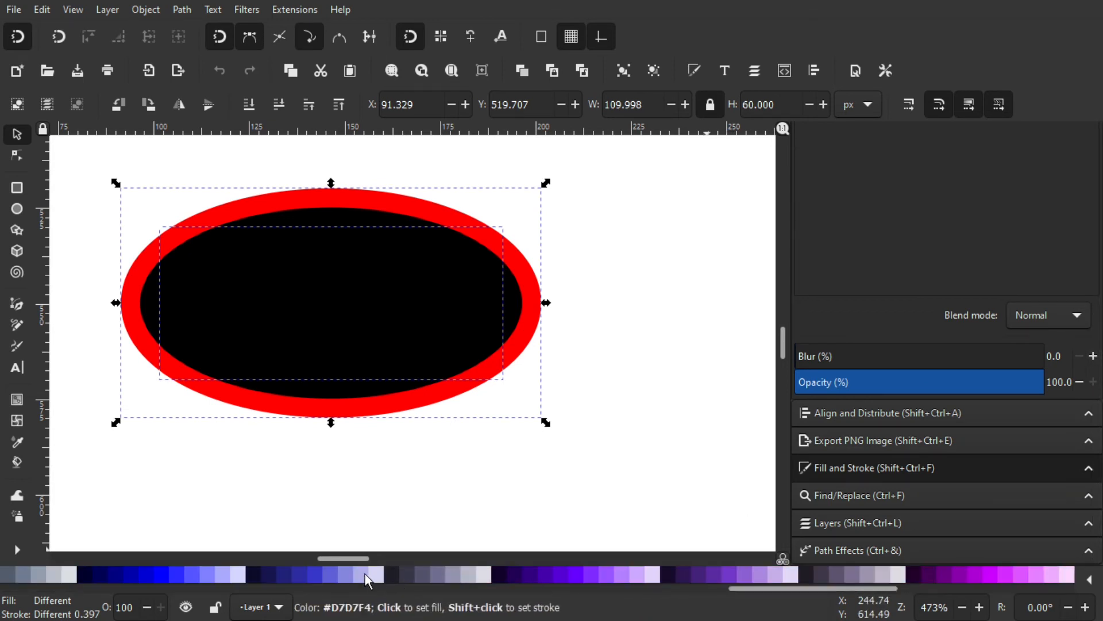
pyautogui.click(316, 572)
pyautogui.click(410, 505)
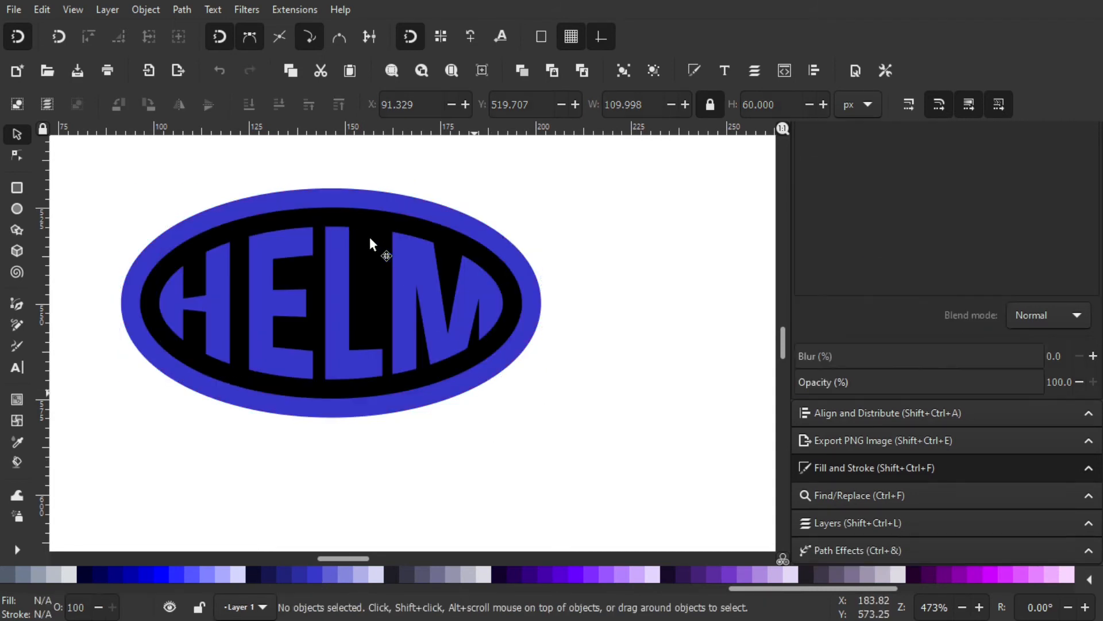
# - Fill the inner ellipse behind the lettering with light grey e6e6e6 and deselect it
pyautogui.click(382, 243)
pyautogui.scroll(5, 340, 573)
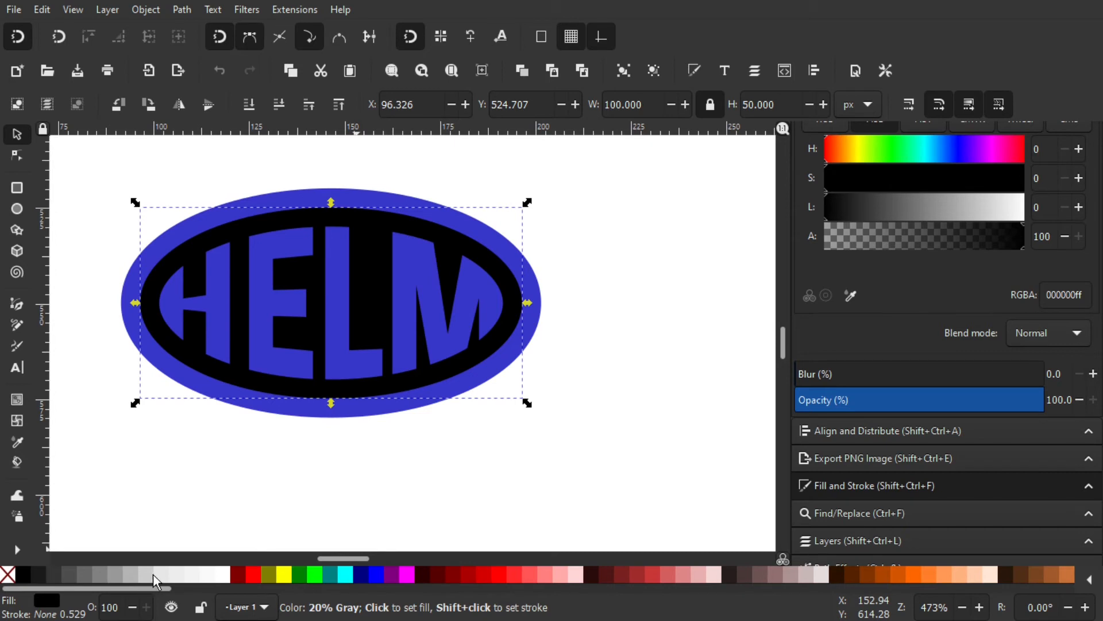
pyautogui.click(158, 575)
pyautogui.press('Escape')
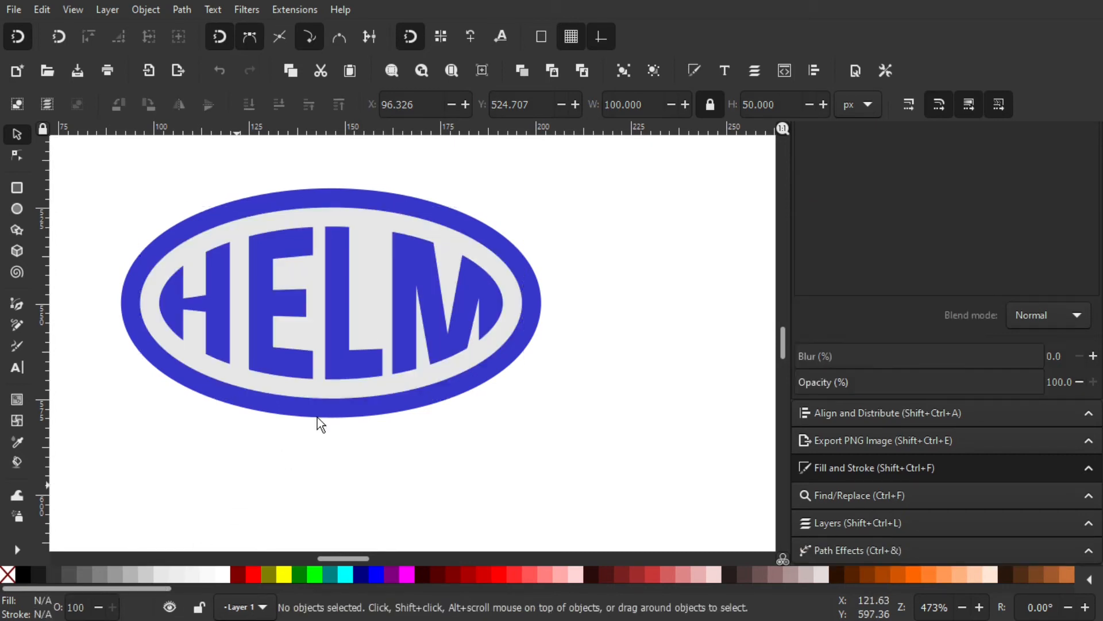
# - Save the document with the finished blue and grey HELM badge
pyautogui.scroll(-1, 379, 336)
pyautogui.moveTo(457, 360); pyautogui.dragTo(486, 396)
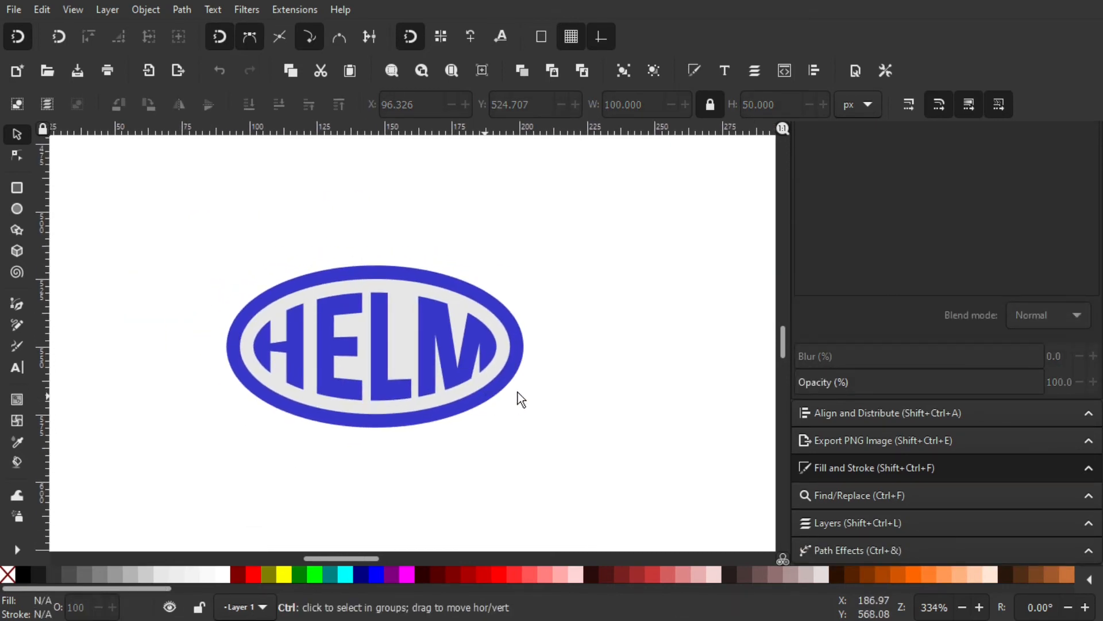
pyautogui.scroll(-2, 516, 345)
pyautogui.hotkey('ctrl', 's')
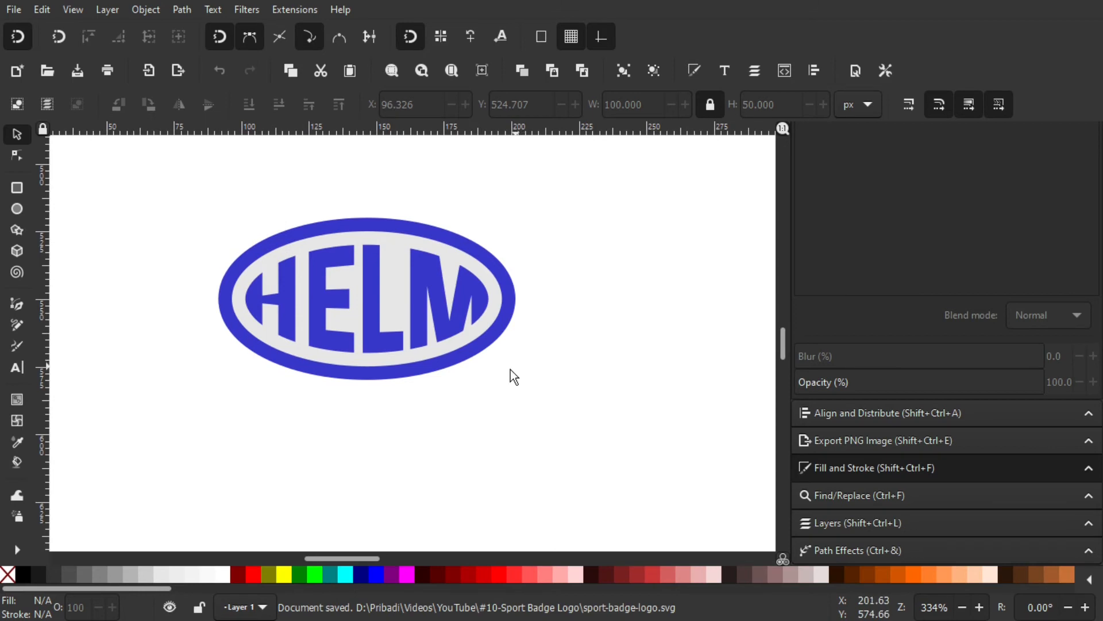
# - Draw a vertical rectangle about 15 by 80 px over the letter E, extending above and below the oval
pyautogui.moveTo(510, 369); pyautogui.dragTo(466, 340)
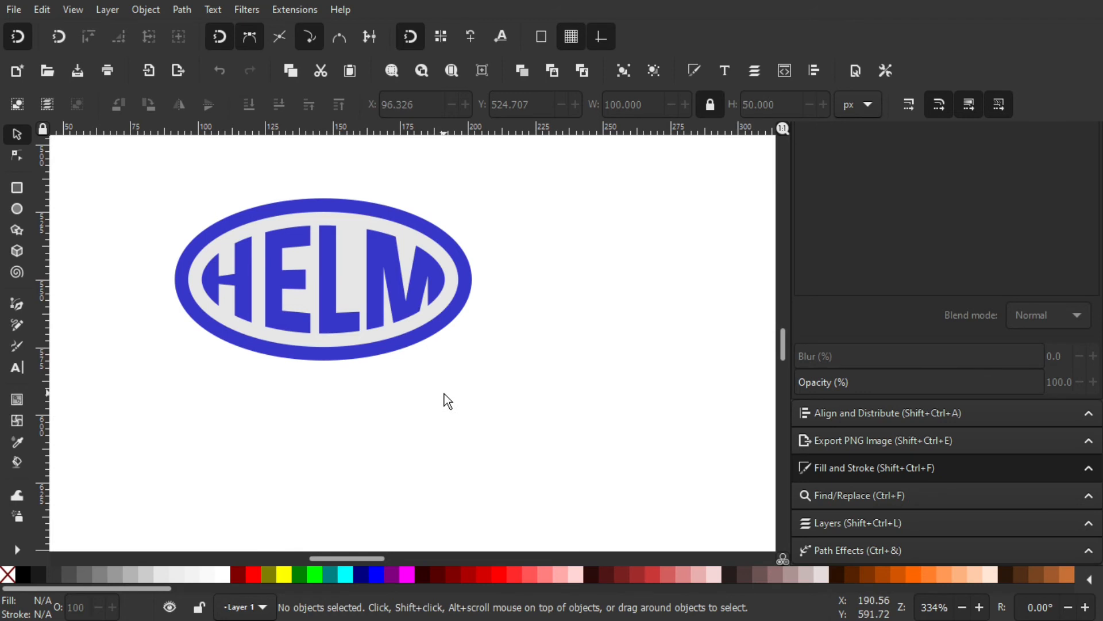
pyautogui.moveTo(436, 389); pyautogui.dragTo(419, 379)
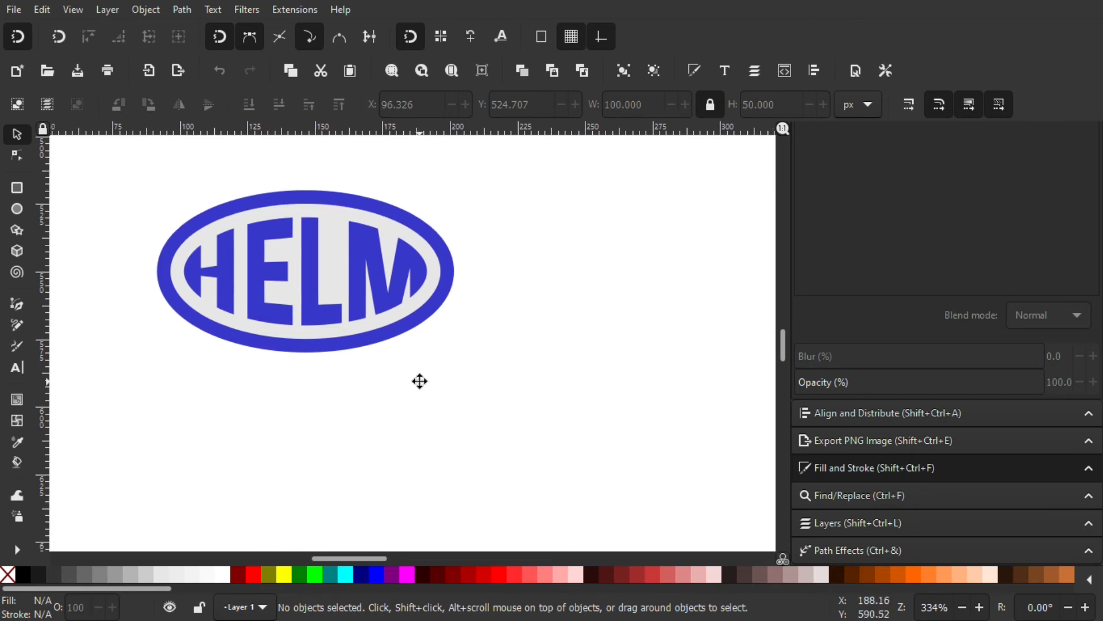
pyautogui.click(20, 185)
pyautogui.moveTo(247, 169); pyautogui.dragTo(288, 382)
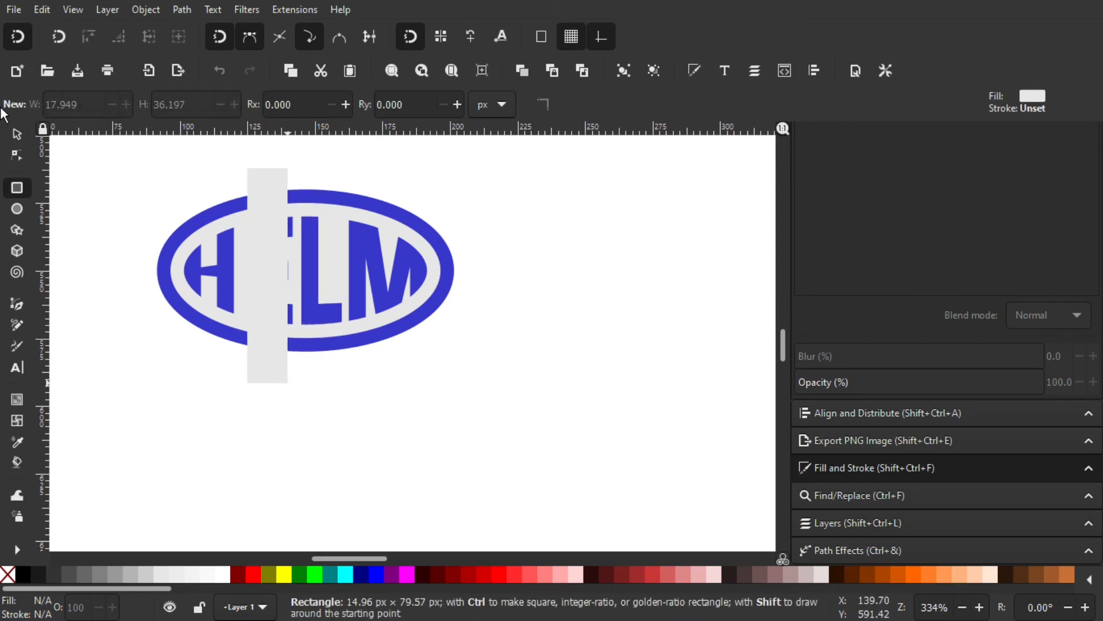
pyautogui.click(18, 135)
pyautogui.keyDown('ctrl'); pyautogui.scroll(1, 347, 261); pyautogui.keyUp('ctrl')
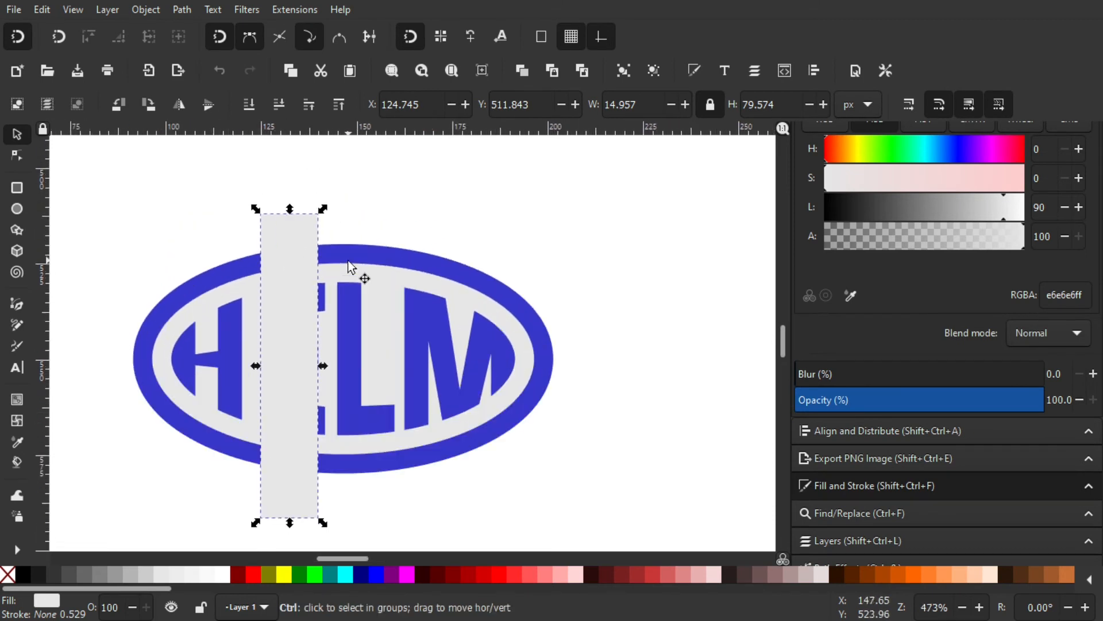
pyautogui.keyDown('shift'); pyautogui.click(385, 262); pyautogui.keyUp('shift')
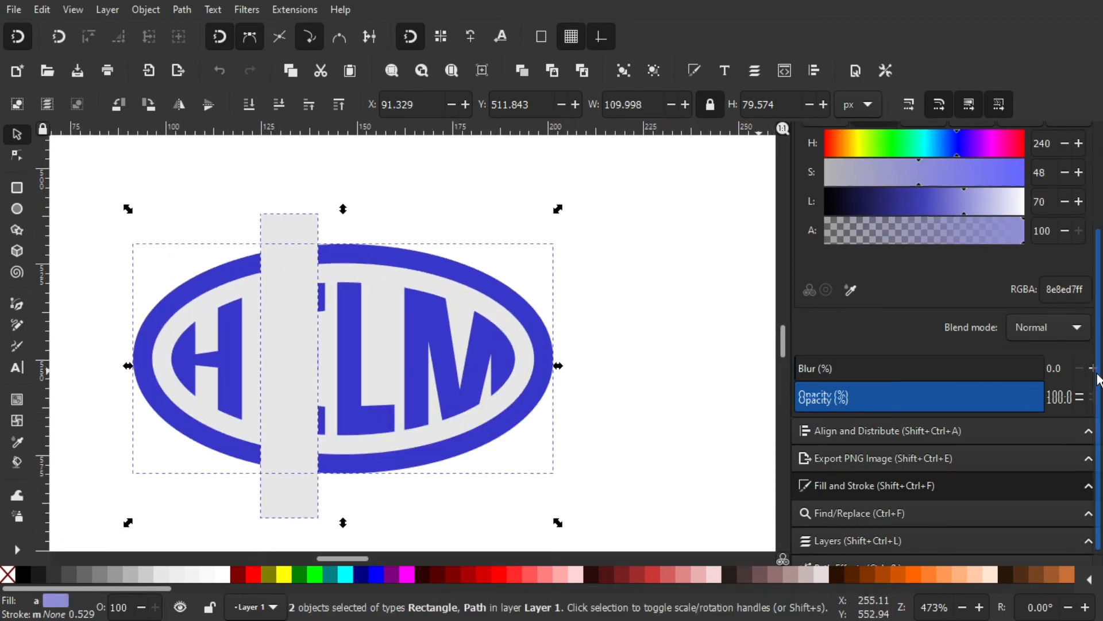
pyautogui.scroll(-1, 917, 438)
pyautogui.click(664, 379)
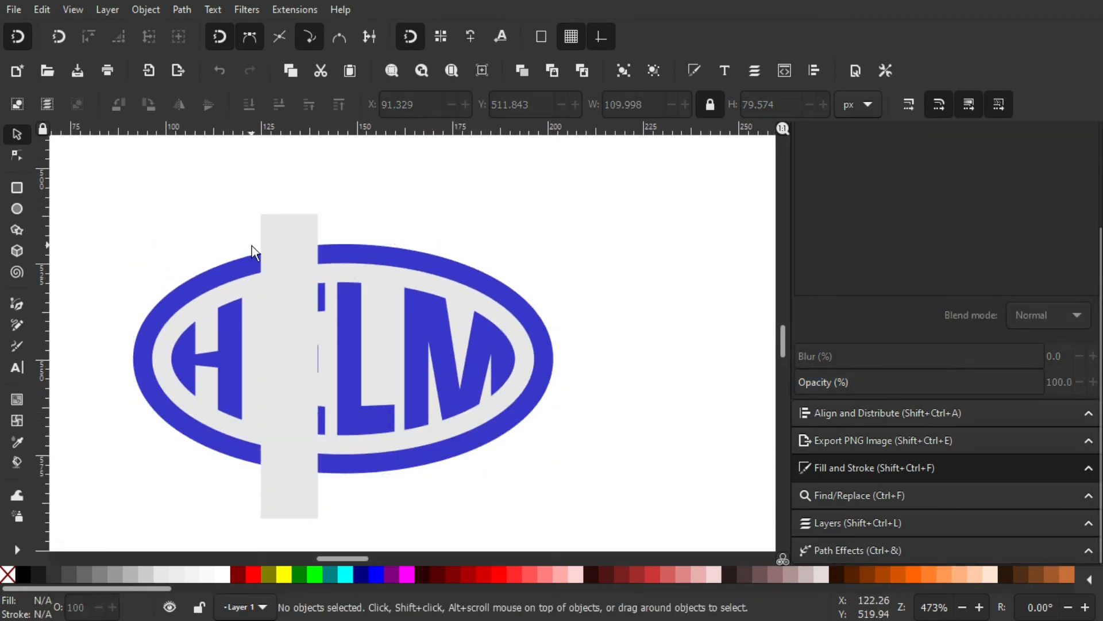
# - Move the vertical bar over the gap between E and L, fill it red, and lower its opacity to 52.3%
pyautogui.moveTo(295, 257); pyautogui.dragTo(345, 293)
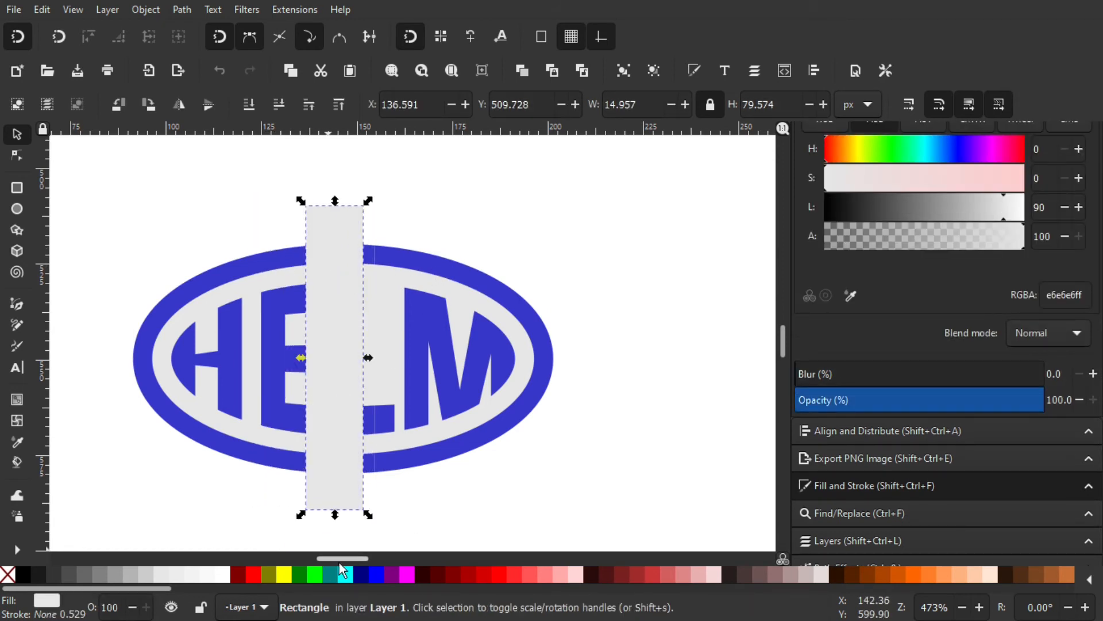
pyautogui.click(253, 574)
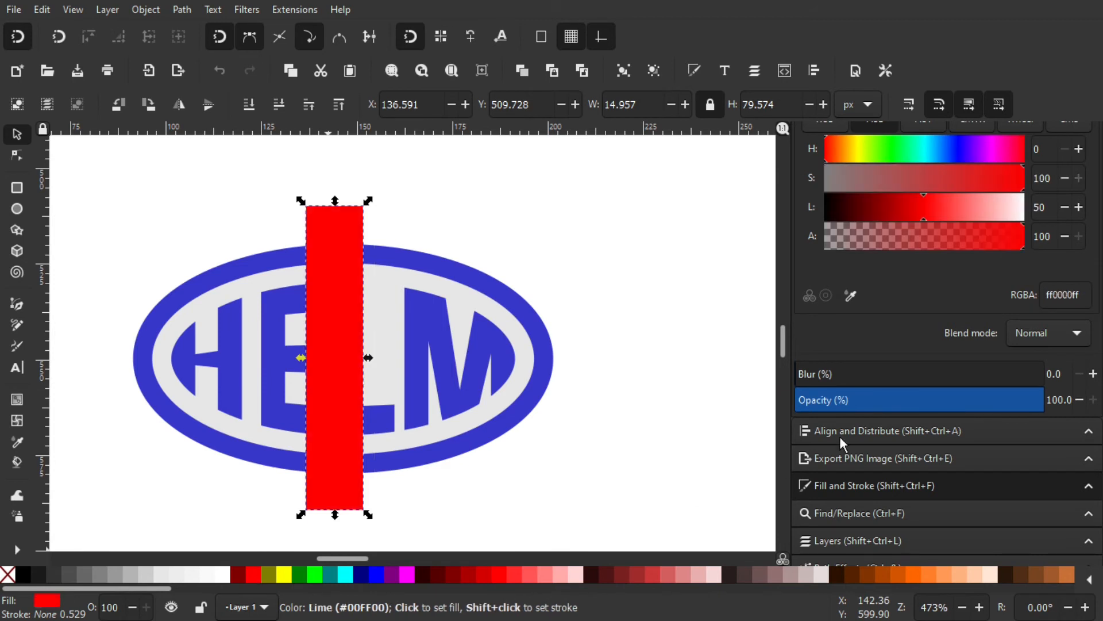
pyautogui.click(921, 401)
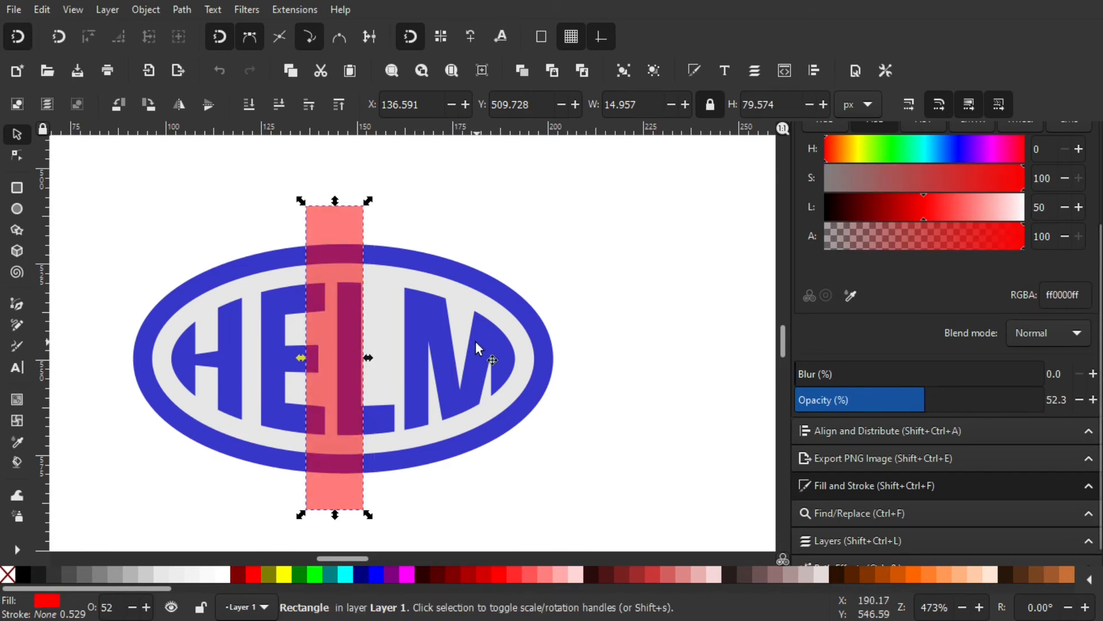
pyautogui.keyDown('shift'); pyautogui.click(433, 264); pyautogui.keyUp('shift')
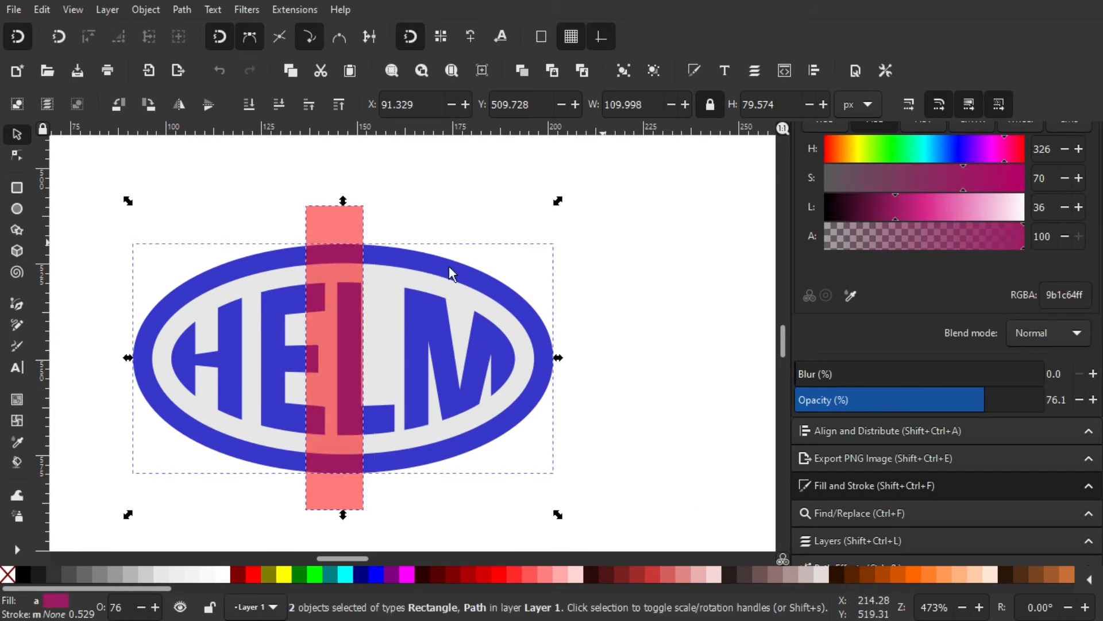
pyautogui.press('Escape')
# - Duplicate the red bar, narrow the copy to about 4 px, and place it between the L and the M
pyautogui.click(332, 250)
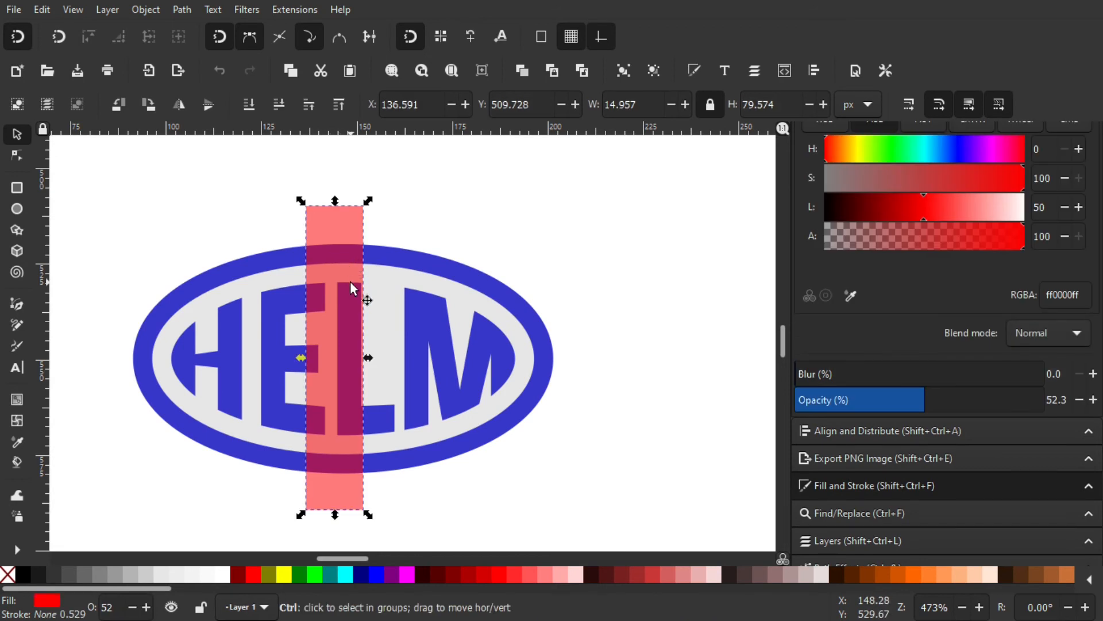
pyautogui.hotkey('ctrl', 'd')
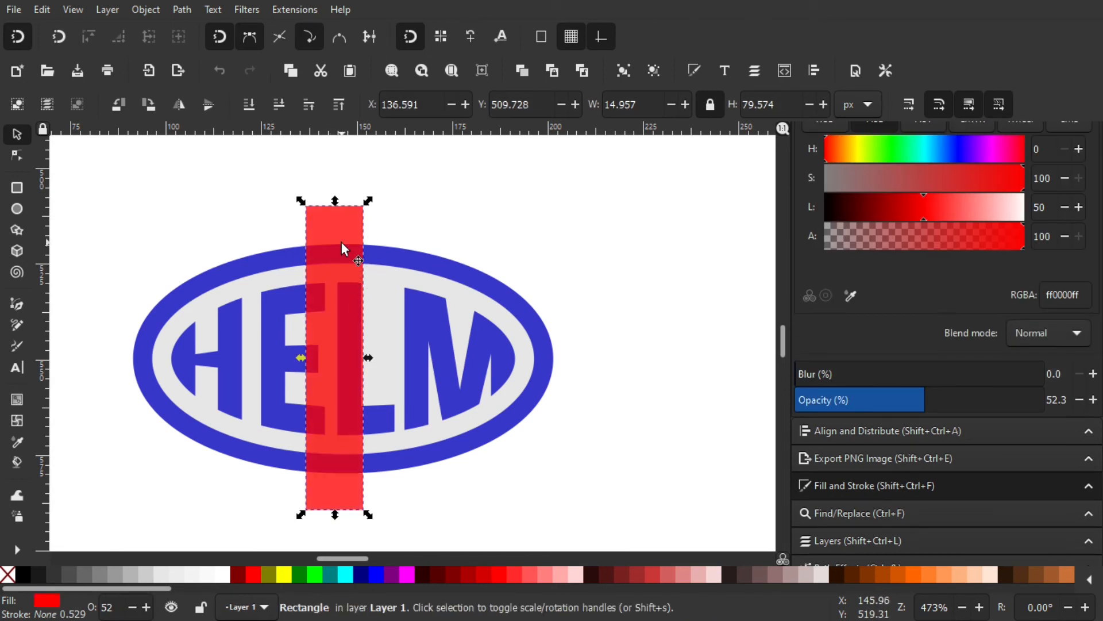
pyautogui.moveTo(331, 241); pyautogui.dragTo(419, 256)
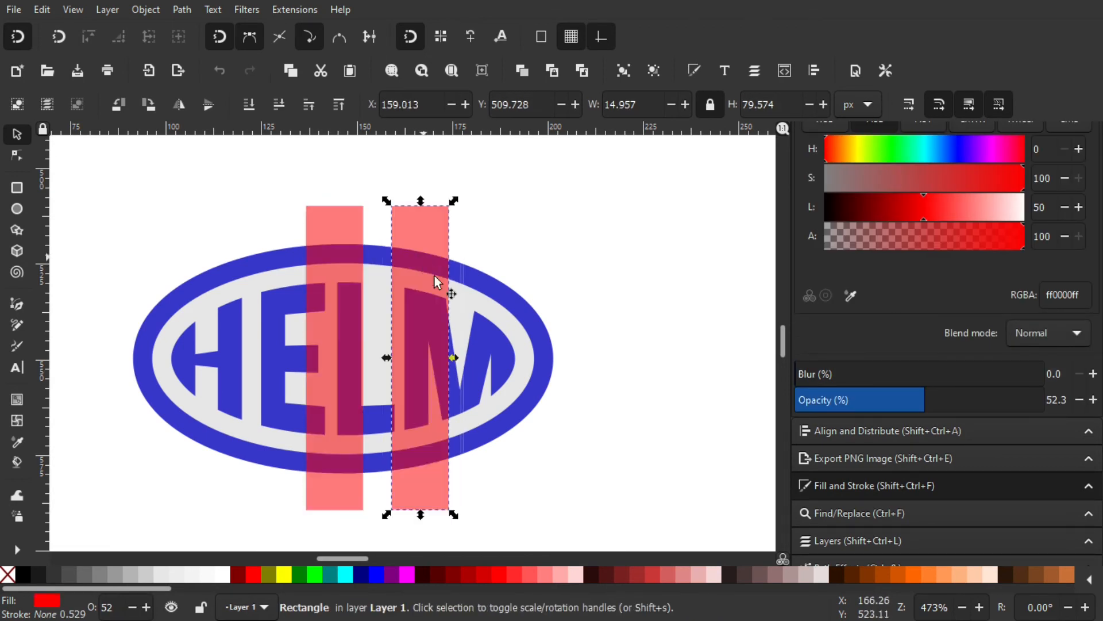
pyautogui.moveTo(449, 358); pyautogui.dragTo(437, 357)
pyautogui.moveTo(419, 242); pyautogui.dragTo(326, 250)
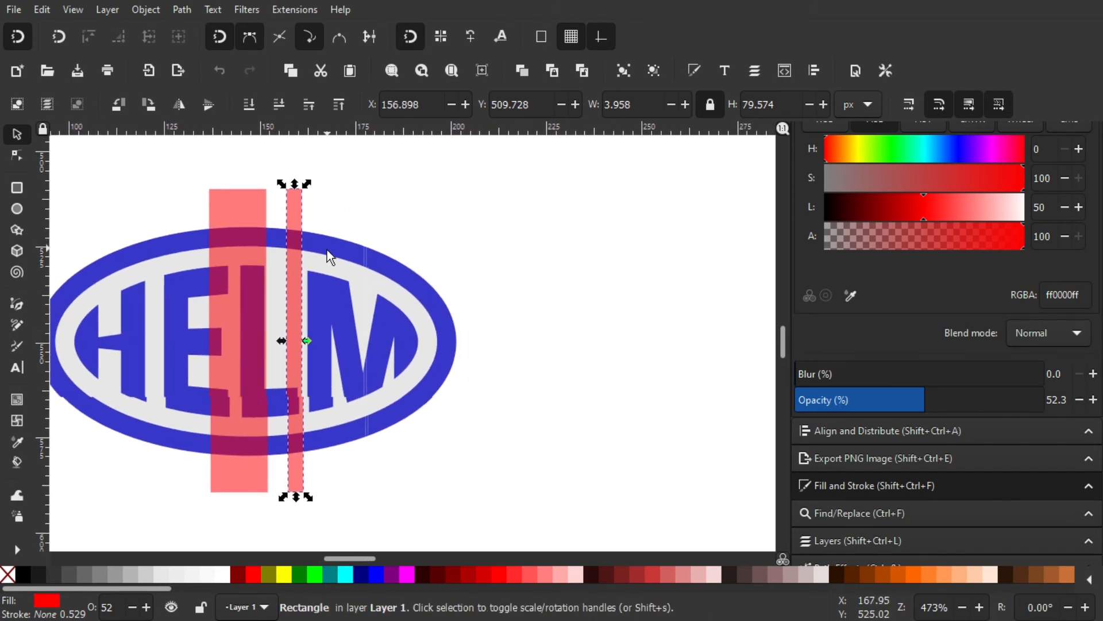
# - Select the wide and narrow red bars and unite them into one path with Union
pyautogui.keyDown('shift'); pyautogui.click(229, 193); pyautogui.keyUp('shift')
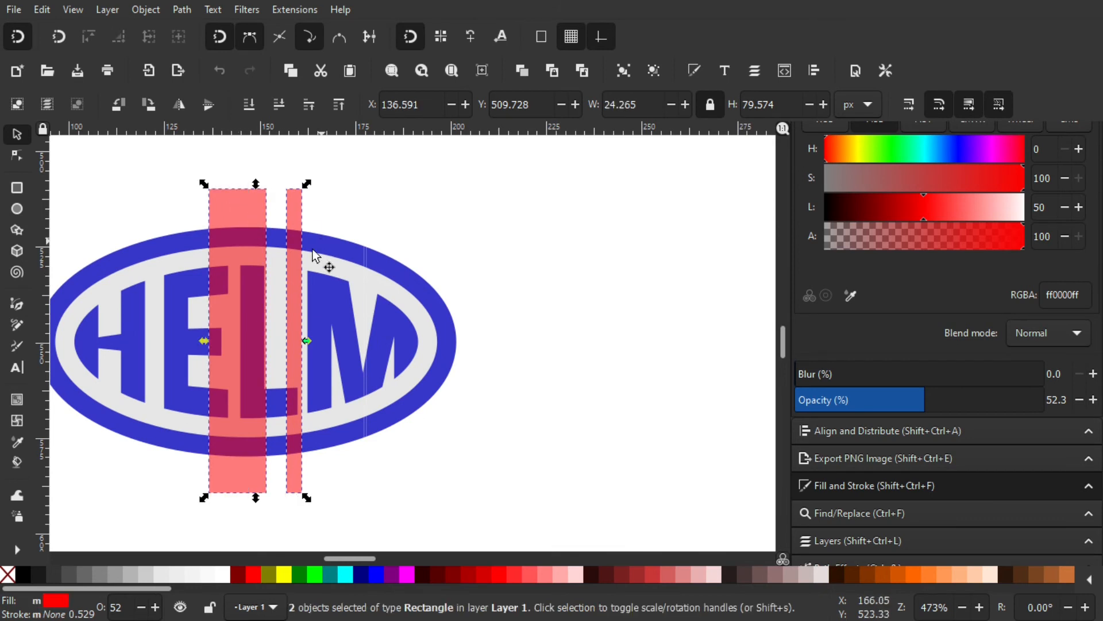
pyautogui.click(183, 10)
pyautogui.click(211, 92)
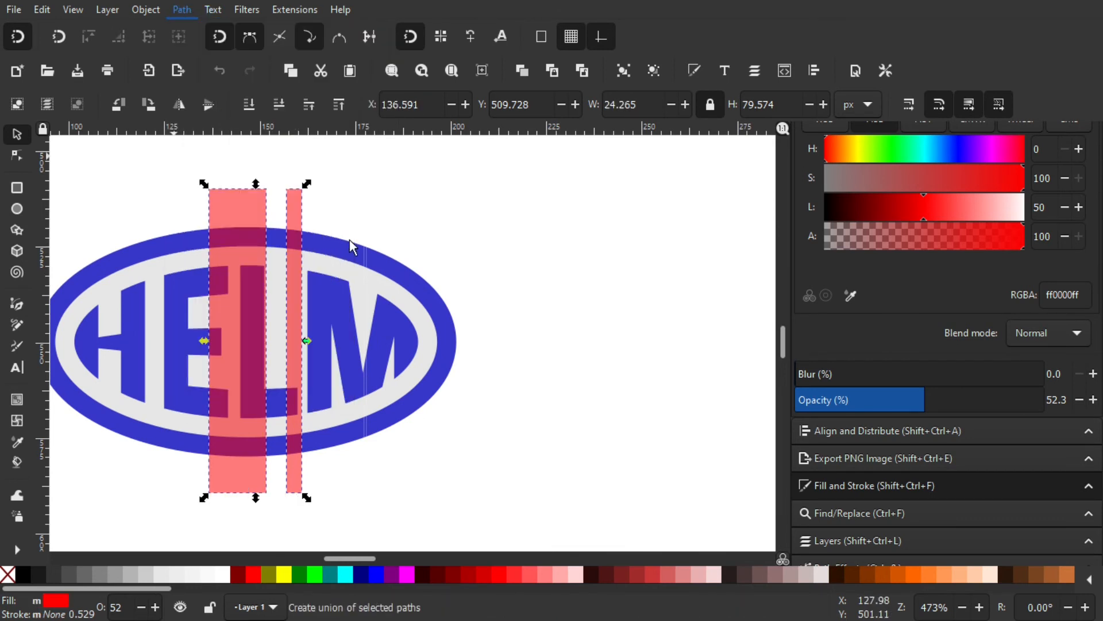
# - Rotate the united red stripes about 30° clockwise so that they cross the oval diagonally
pyautogui.moveTo(351, 242); pyautogui.dragTo(412, 235)
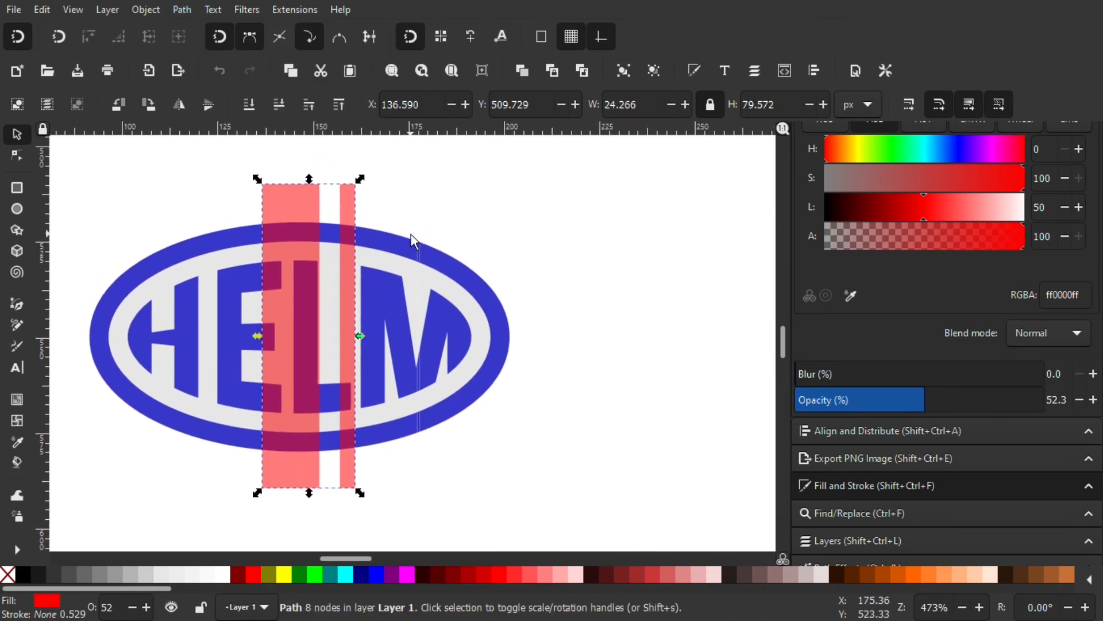
pyautogui.click(350, 204)
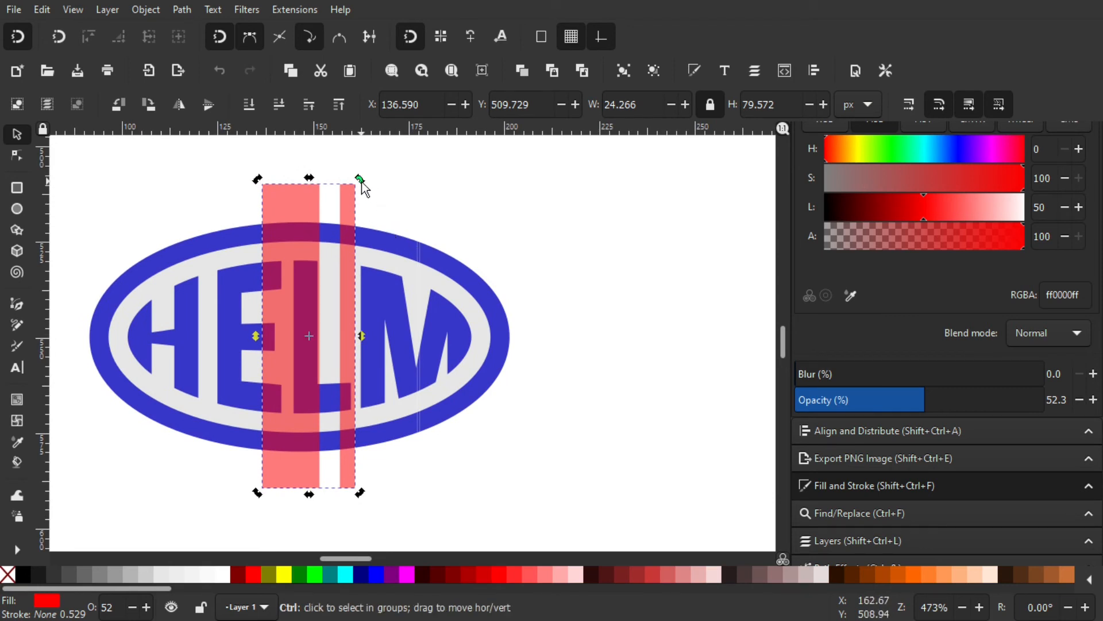
pyautogui.moveTo(360, 182); pyautogui.dragTo(408, 233)
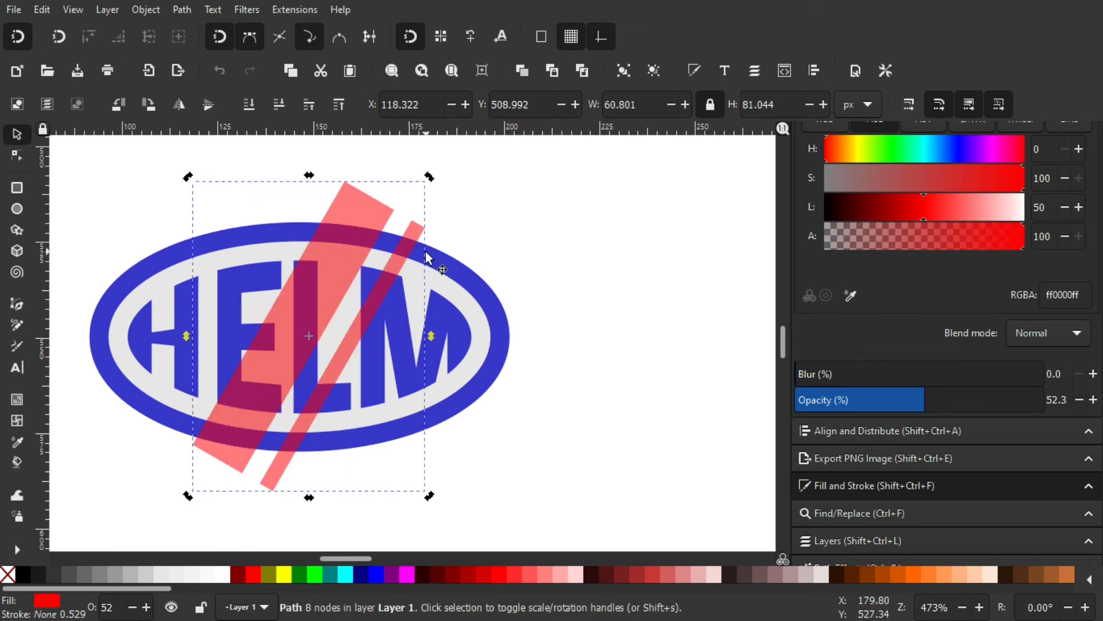
# - Centre the red stripes horizontally and vertically on the outer blue oval, relative to the last selected object
pyautogui.keyDown('shift'); pyautogui.click(490, 296); pyautogui.keyUp('shift')
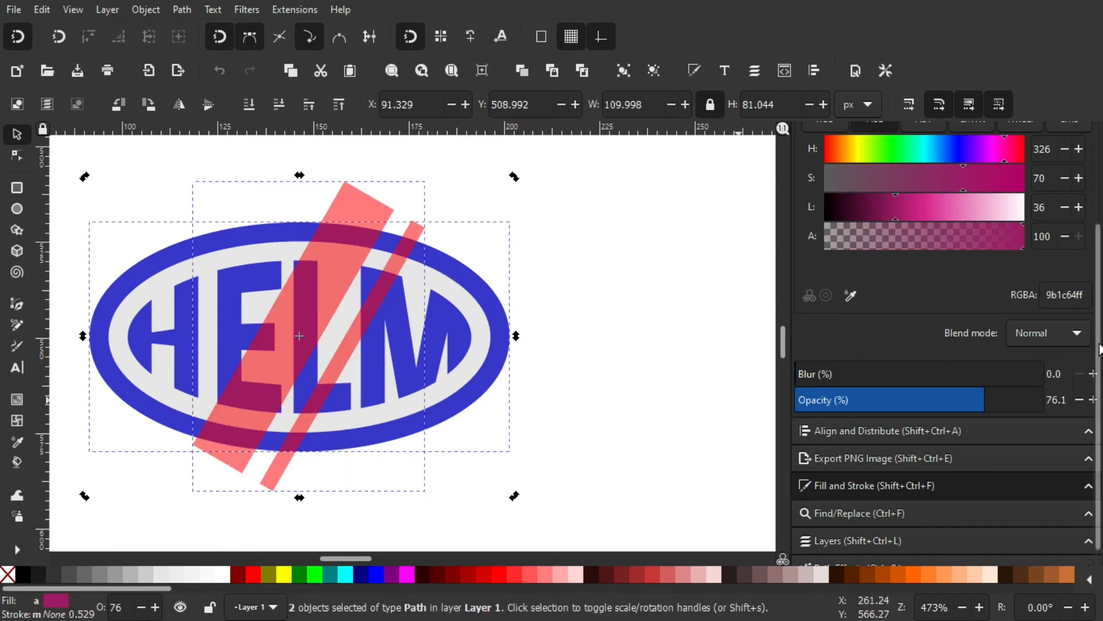
pyautogui.scroll(-1, 836, 419)
pyautogui.click(846, 408)
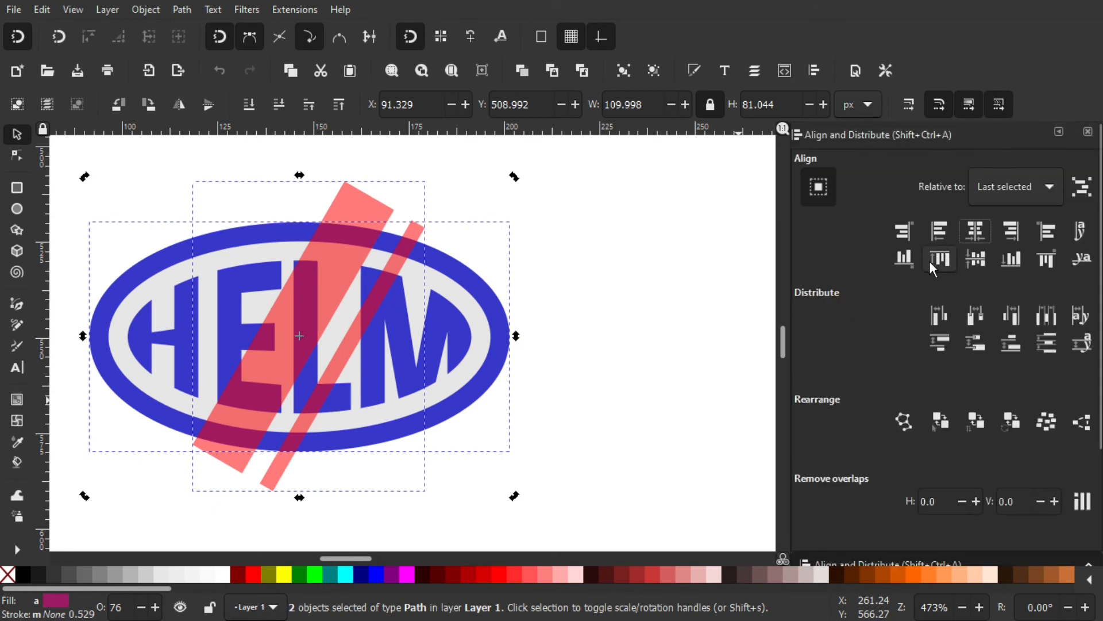
pyautogui.click(970, 233)
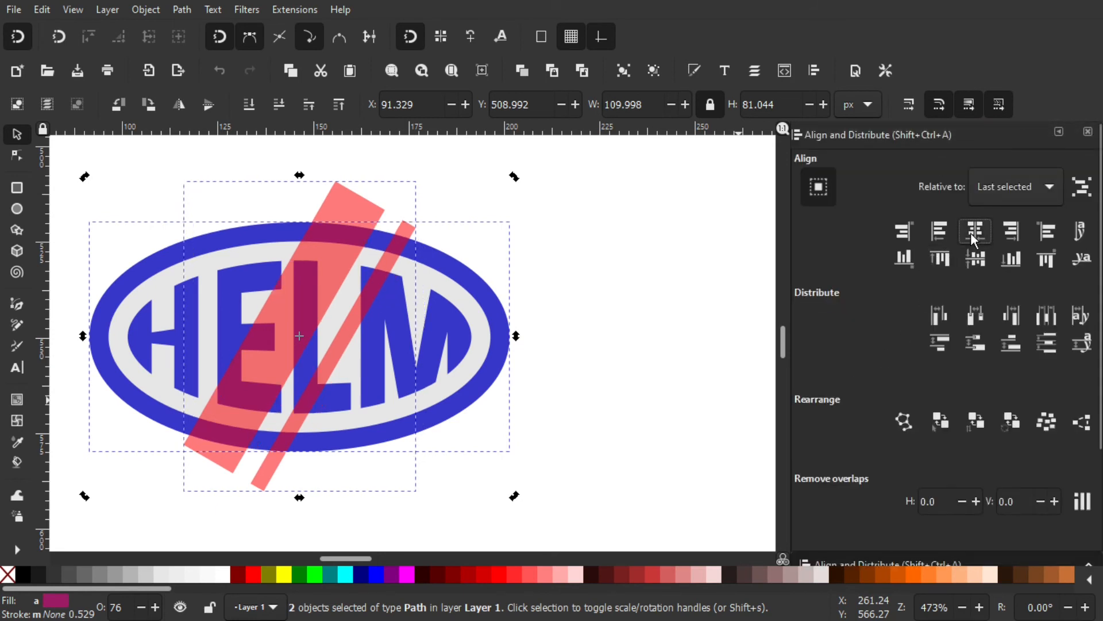
pyautogui.click(980, 265)
pyautogui.click(578, 259)
pyautogui.hscroll(-4, 456, 285)
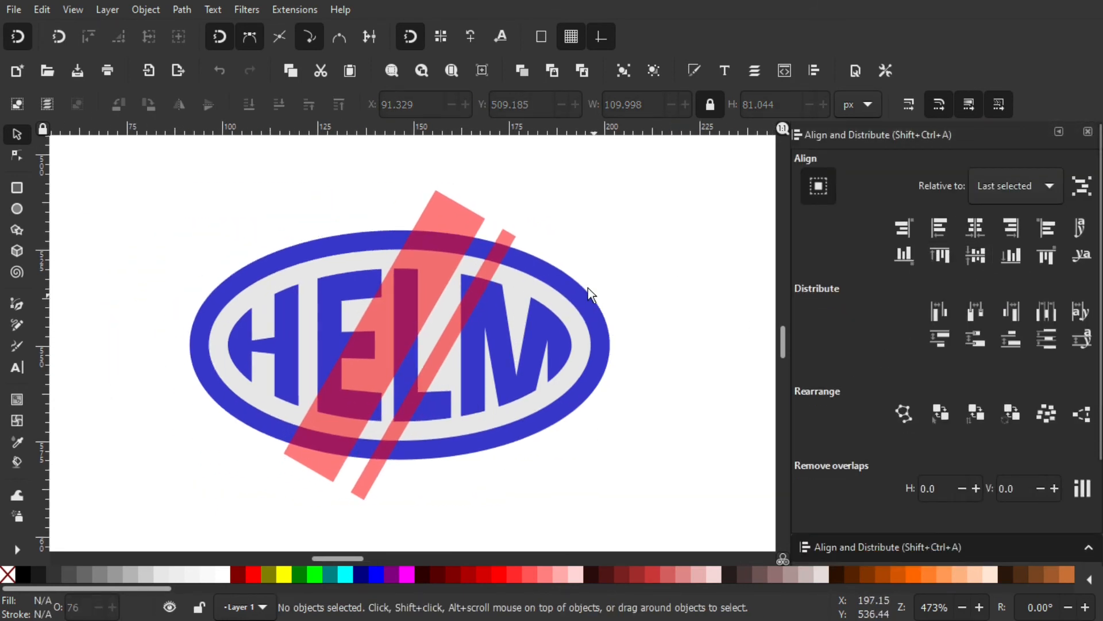
# - Duplicate the red diagonal stripes and fill the copy green
pyautogui.click(508, 241)
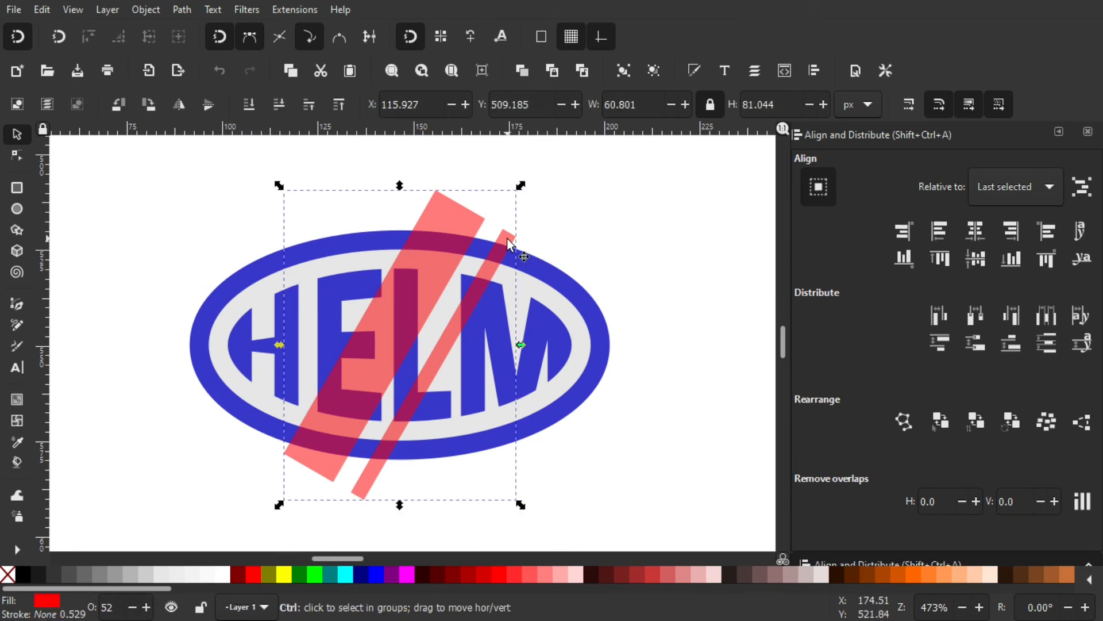
pyautogui.hotkey('ctrl', 'd')
pyautogui.click(317, 575)
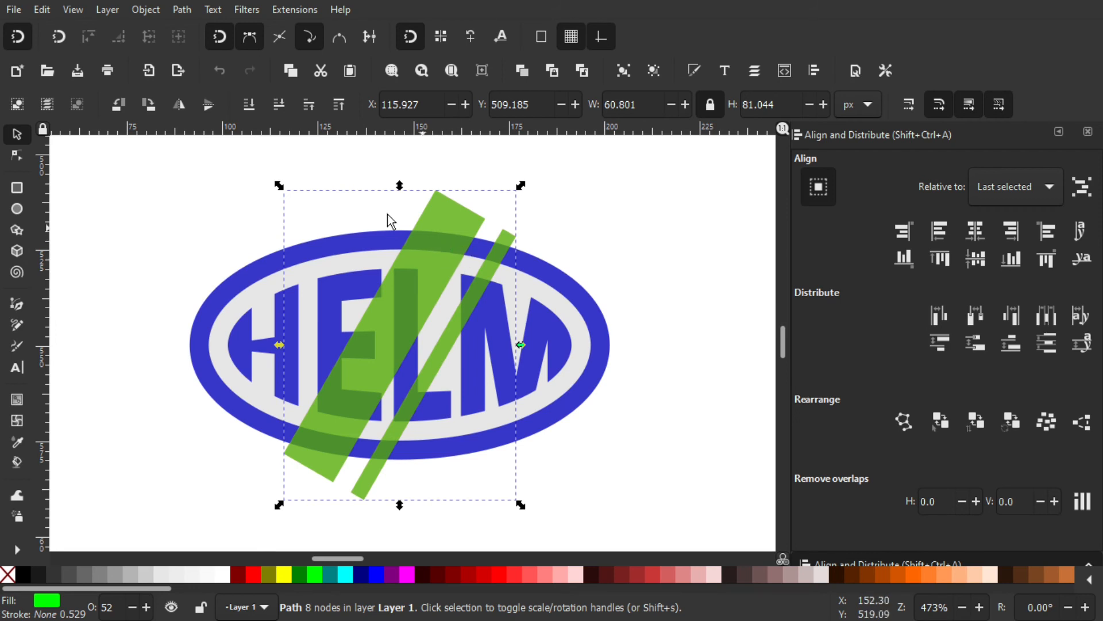
# - Turn off snapping and shift the green stripes horizontally about 7.6 px to the left of the red ones
pyautogui.click(18, 37)
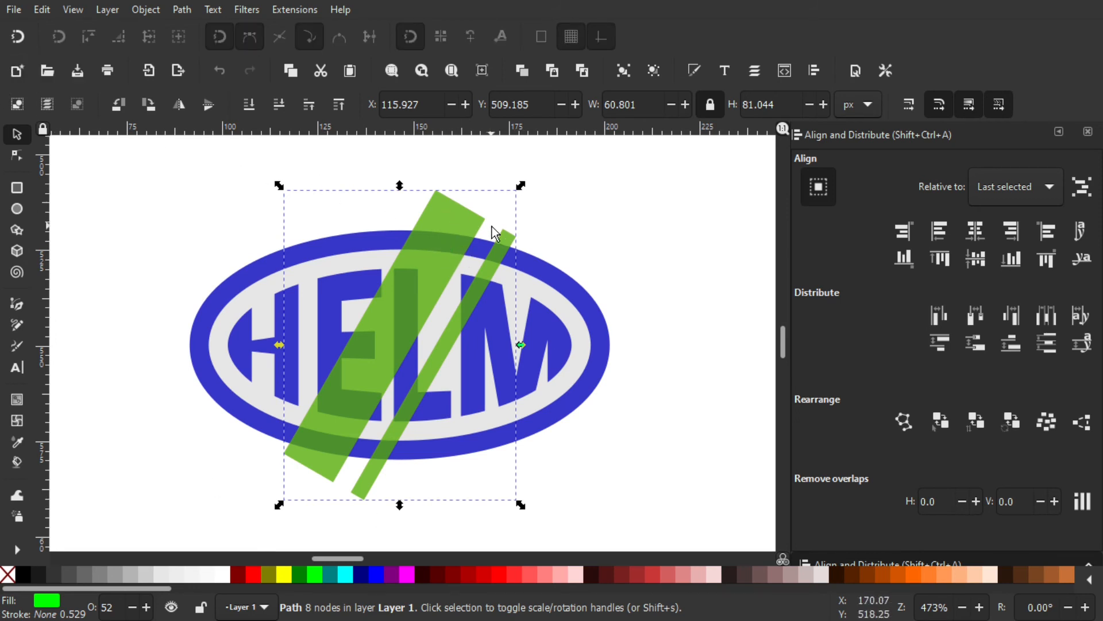
pyautogui.click(456, 242)
pyautogui.moveTo(454, 237); pyautogui.dragTo(410, 262)
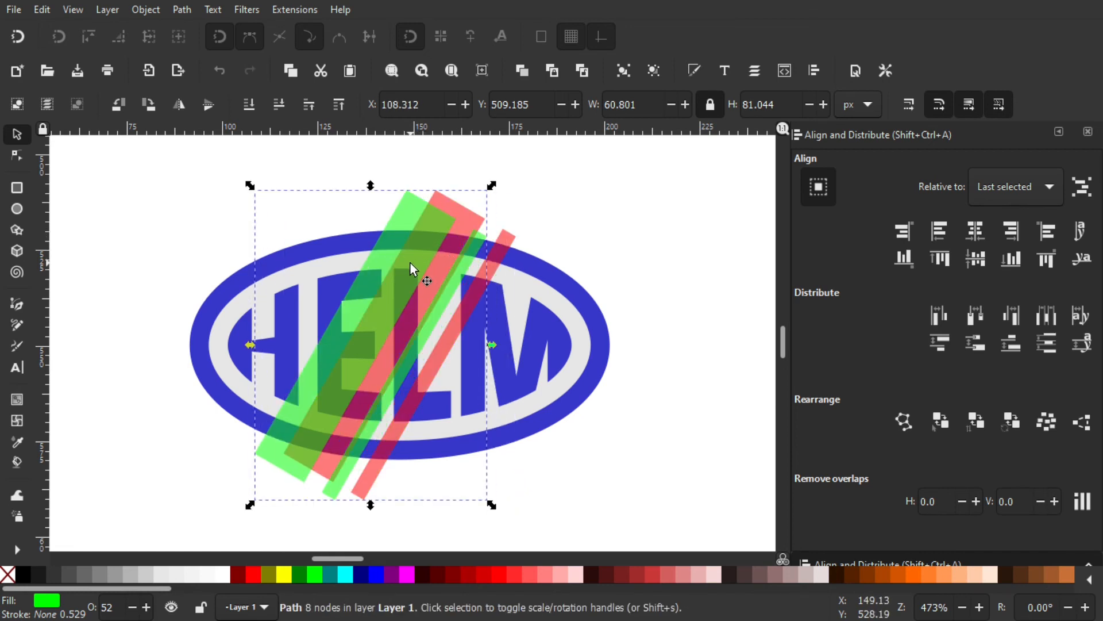
# - Trim the red stripes to the outer blue oval by intersecting them with a duplicate of the oval brought to the front
pyautogui.click(576, 293)
pyautogui.moveTo(550, 300); pyautogui.dragTo(650, 327)
pyautogui.hotkey('ctrl', 'z')
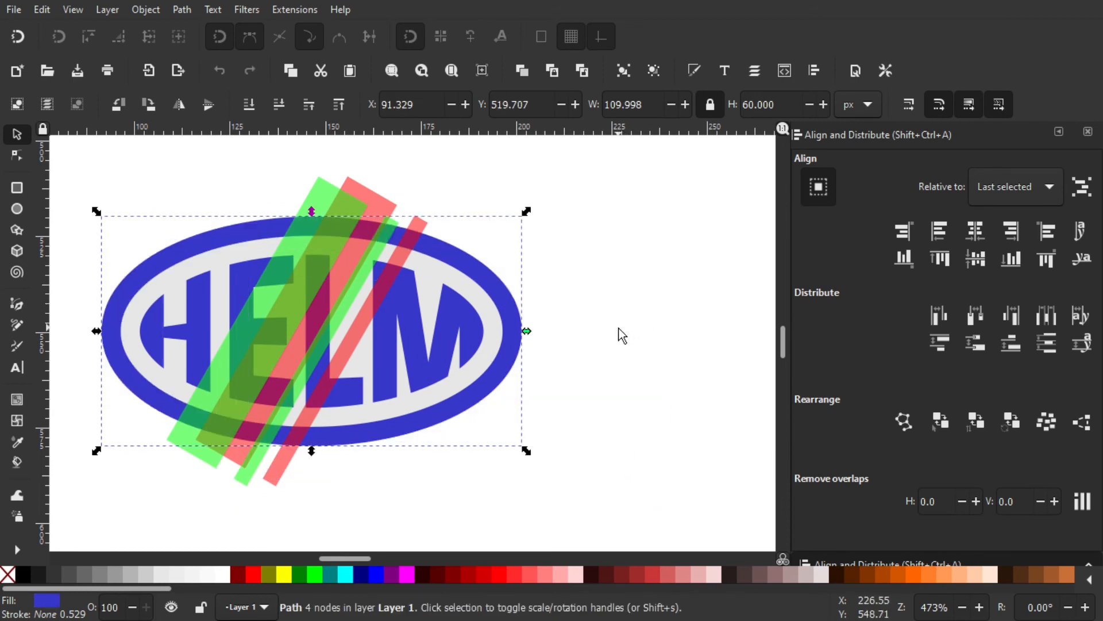
pyautogui.press('Home')
pyautogui.keyDown('ctrl'); pyautogui.scroll(1, 396, 236); pyautogui.keyUp('ctrl')
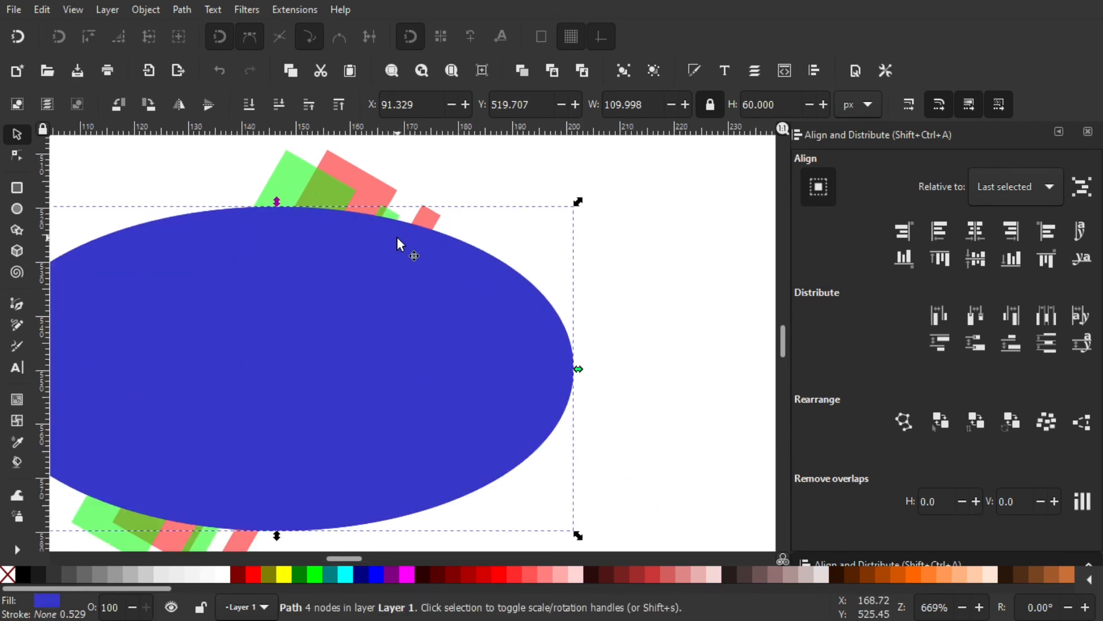
pyautogui.keyDown('shift'); pyautogui.click(432, 219); pyautogui.keyUp('shift')
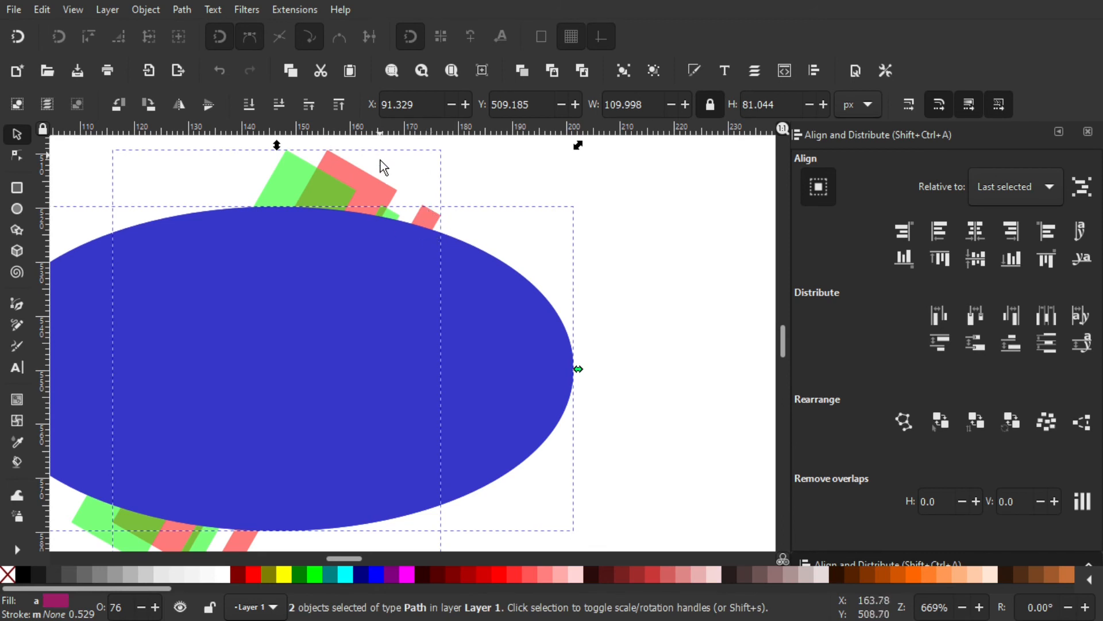
pyautogui.click(184, 14)
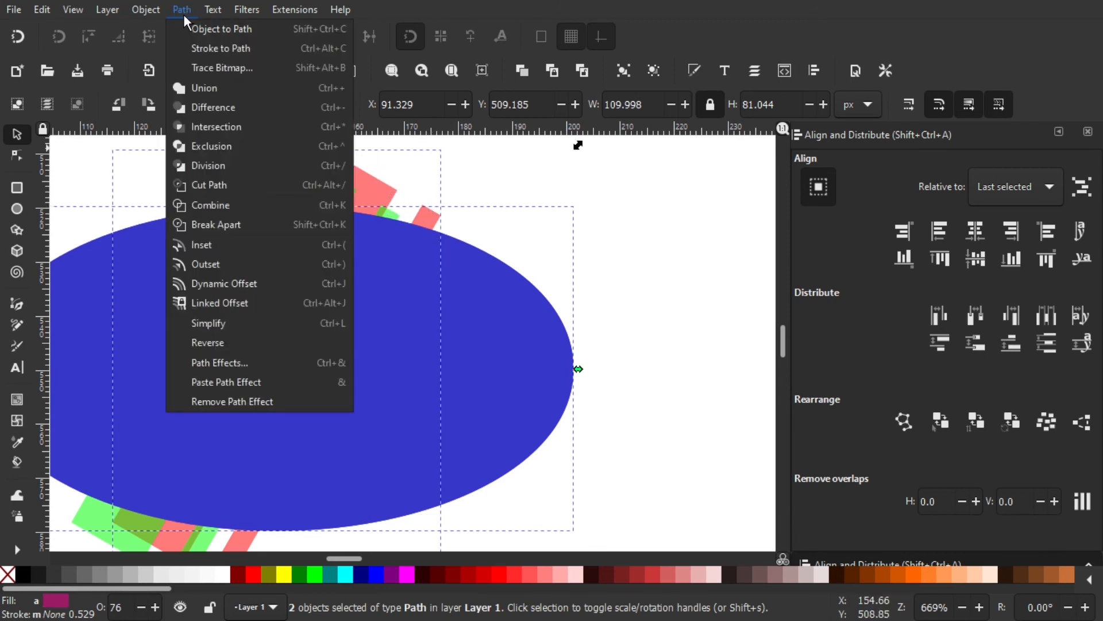
pyautogui.click(215, 123)
pyautogui.click(563, 215)
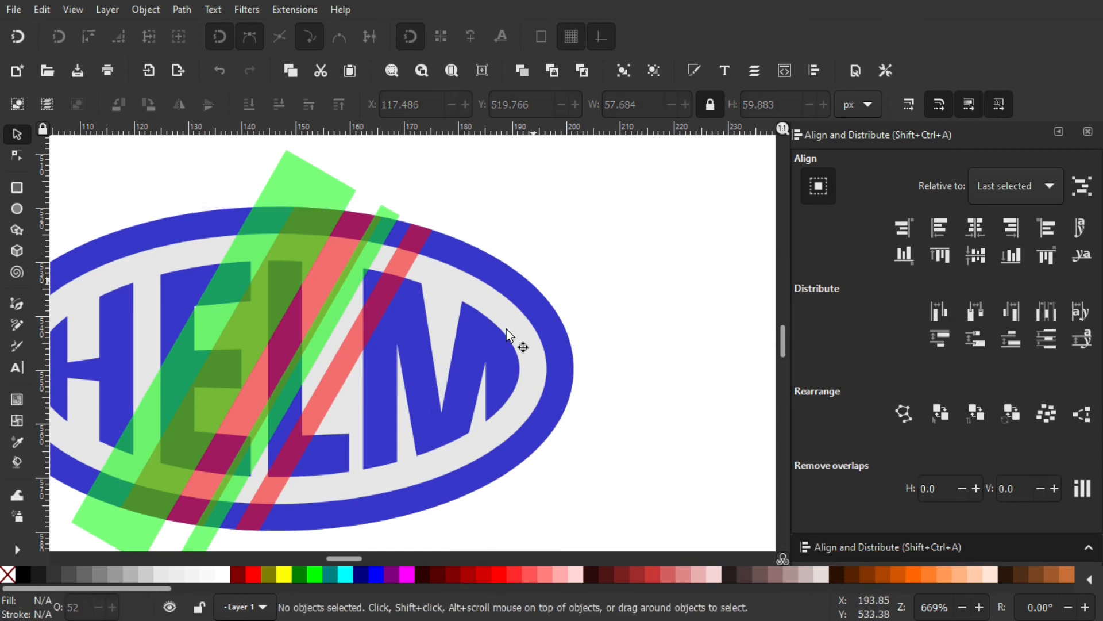
# - Trim the green stripes to the inner light grey ellipse by intersecting them with a duplicate of it brought to the front
pyautogui.click(530, 341)
pyautogui.moveTo(540, 360); pyautogui.dragTo(644, 391)
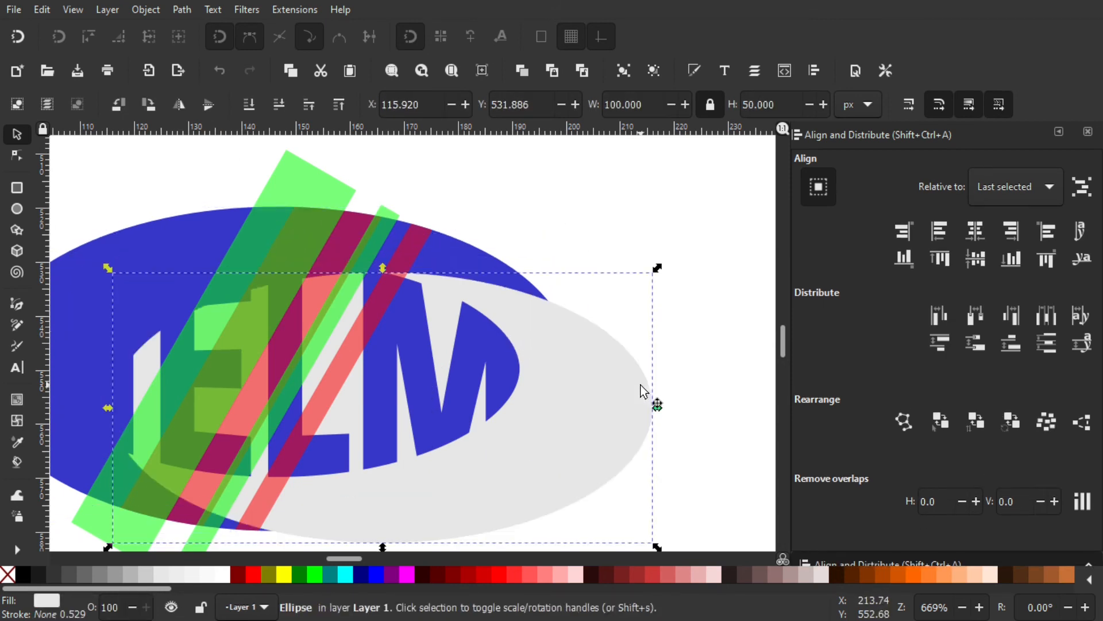
pyautogui.hotkey('ctrl', 'z')
pyautogui.press('Home')
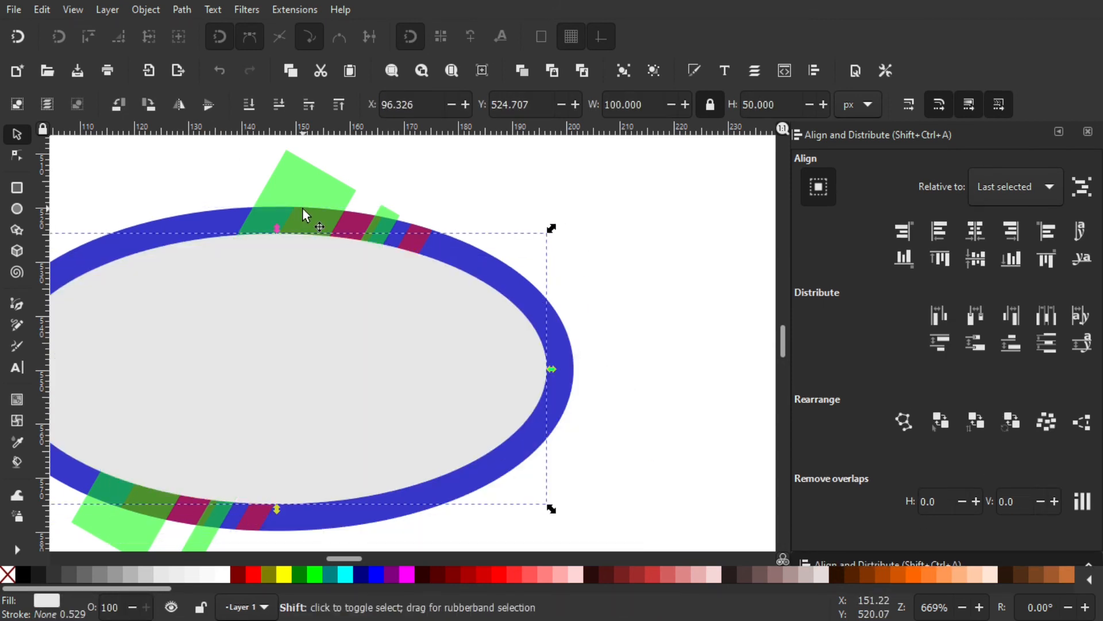
pyautogui.keyDown('shift'); pyautogui.click(289, 180); pyautogui.keyUp('shift')
pyautogui.moveTo(321, 188); pyautogui.dragTo(343, 188)
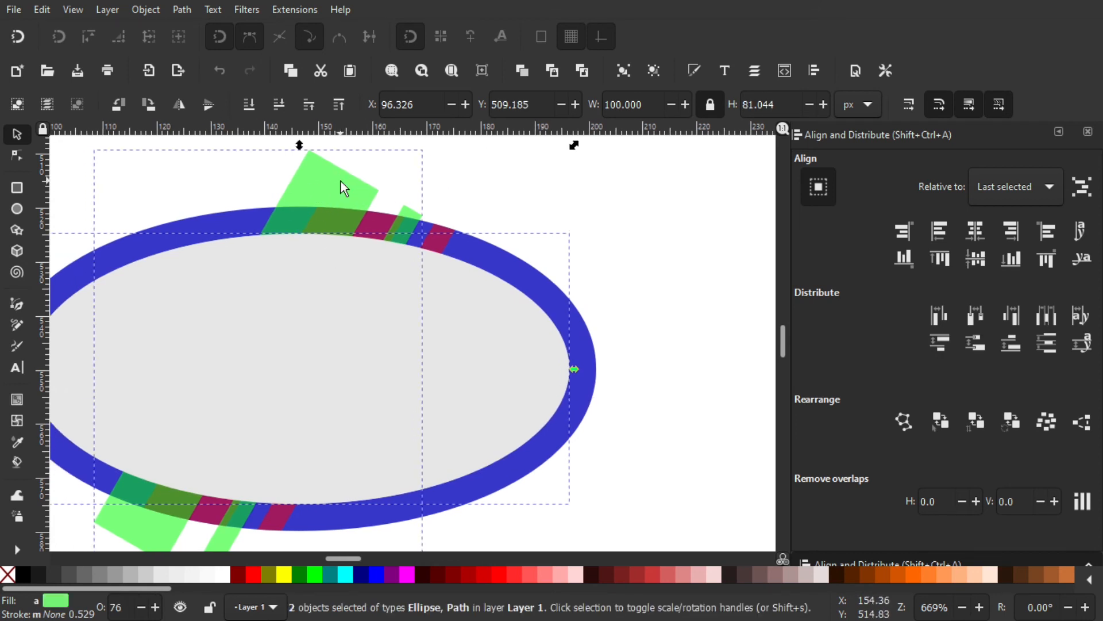
pyautogui.click(181, 9)
pyautogui.click(238, 127)
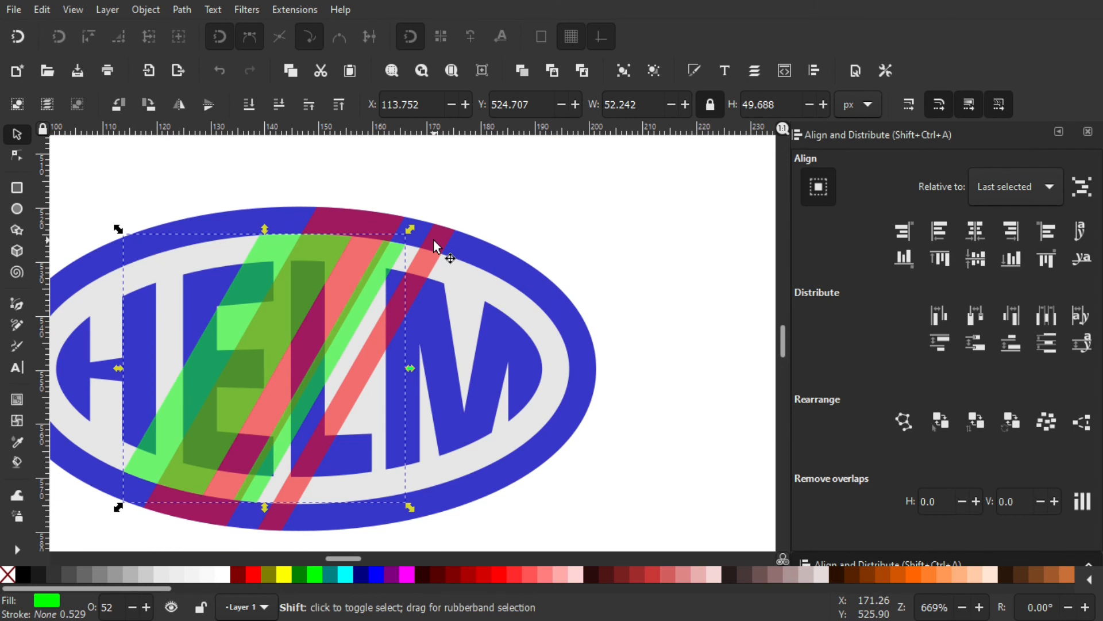
pyautogui.press('Escape')
# - Lower the red stripes in the stacking order until they sit behind the light grey ellipse but above the blue oval
pyautogui.scroll(1, 426, 226)
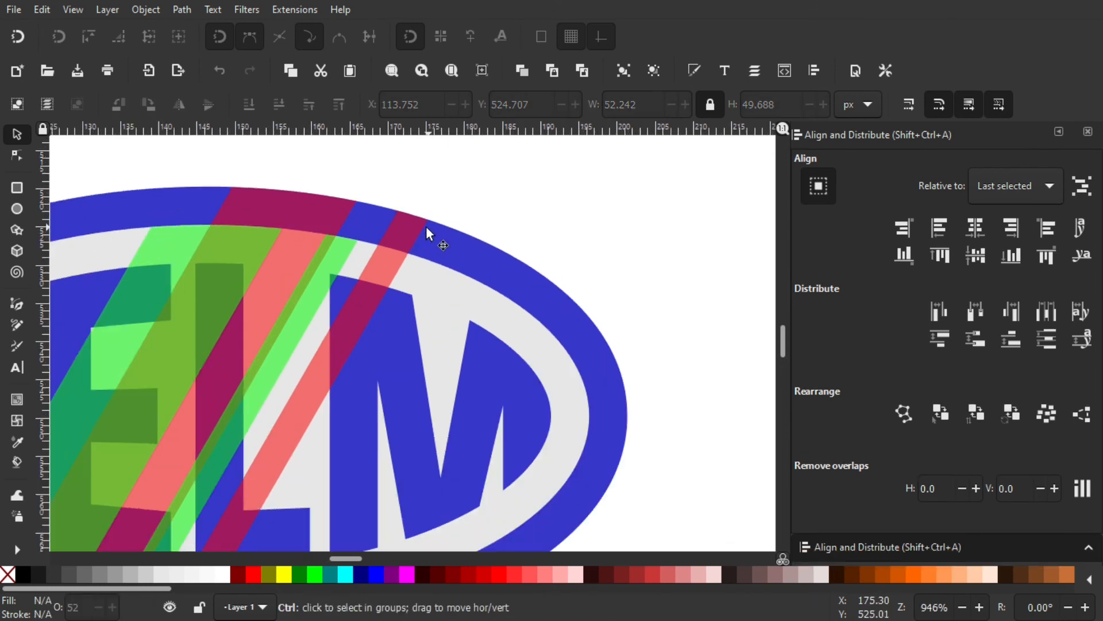
pyautogui.click(403, 248)
pyautogui.moveTo(527, 284); pyautogui.dragTo(535, 284)
pyautogui.hotkey('ctrl', 'z')
pyautogui.click(406, 248)
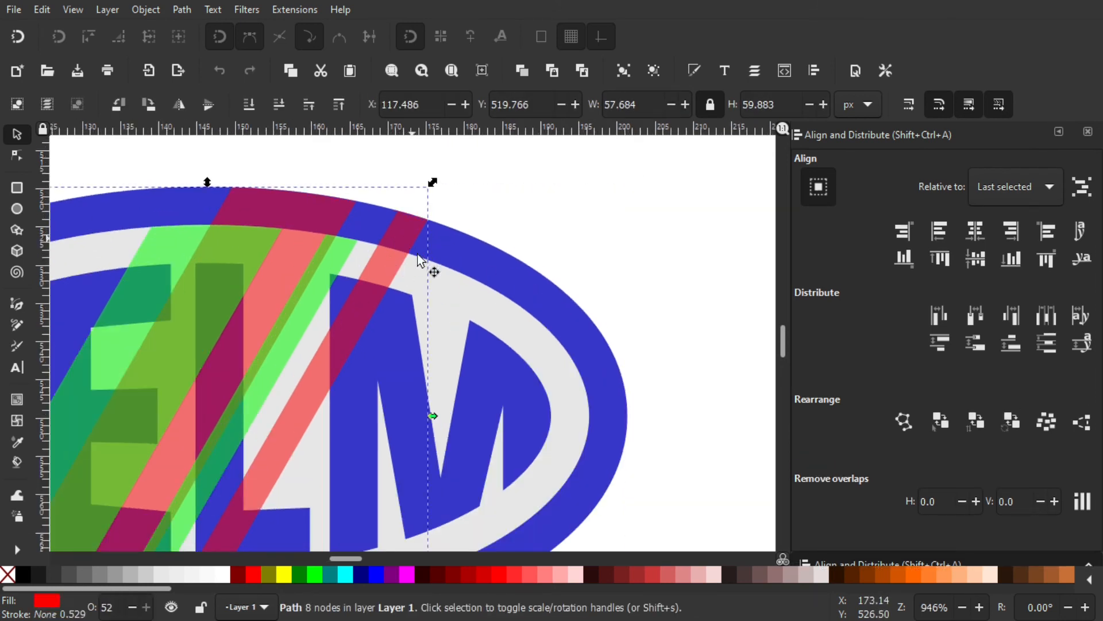
pyautogui.moveTo(393, 258); pyautogui.dragTo(515, 283)
pyautogui.hotkey('ctrl', 'z')
pyautogui.moveTo(501, 234); pyautogui.dragTo(486, 148)
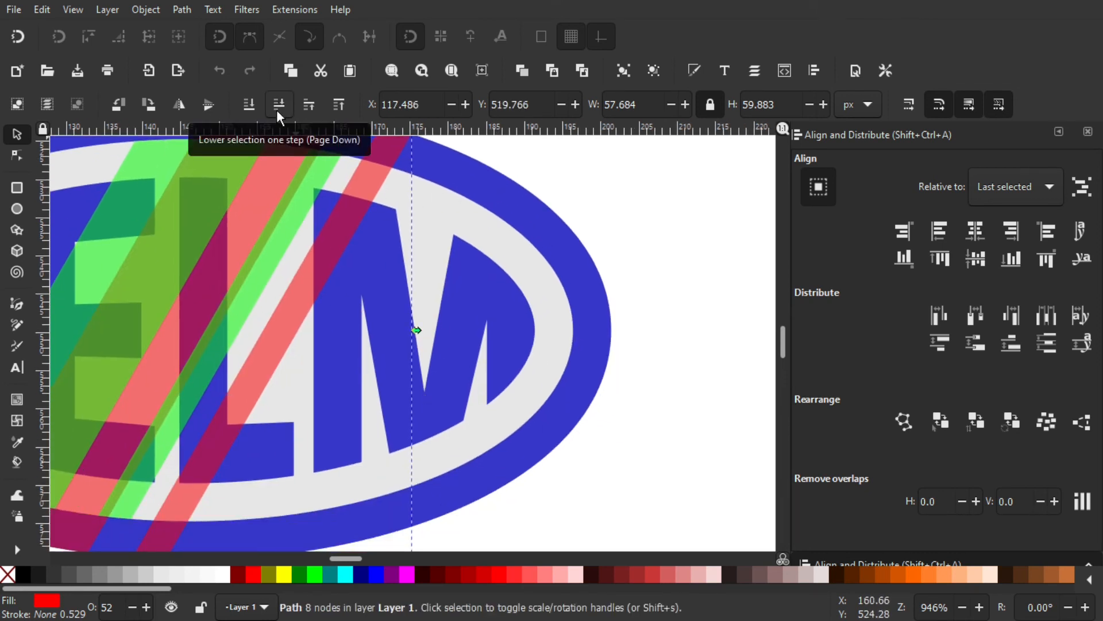
pyautogui.click(277, 109)
pyautogui.click(277, 110)
pyautogui.moveTo(389, 268); pyautogui.dragTo(426, 350)
pyautogui.click(562, 233)
pyautogui.scroll(-1, 468, 285)
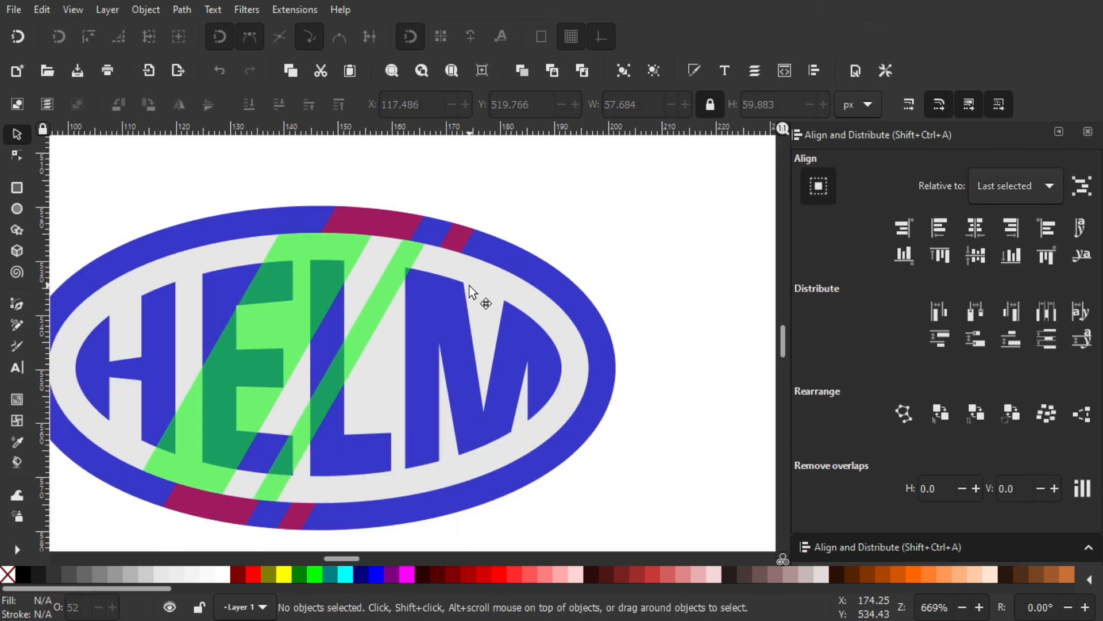
# - Select both the red and green stripe paths and fill them white
pyautogui.click(501, 287)
pyautogui.click(543, 249)
pyautogui.hscroll(1, 549, 253)
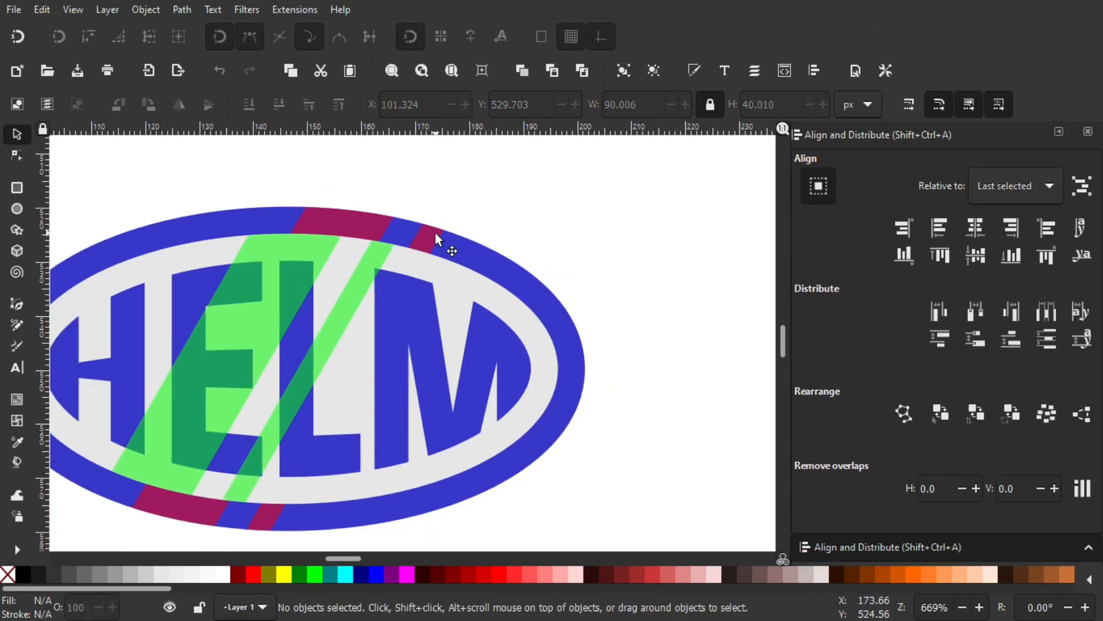
pyautogui.click(435, 235)
pyautogui.keyDown('shift'); pyautogui.click(302, 262); pyautogui.keyUp('shift')
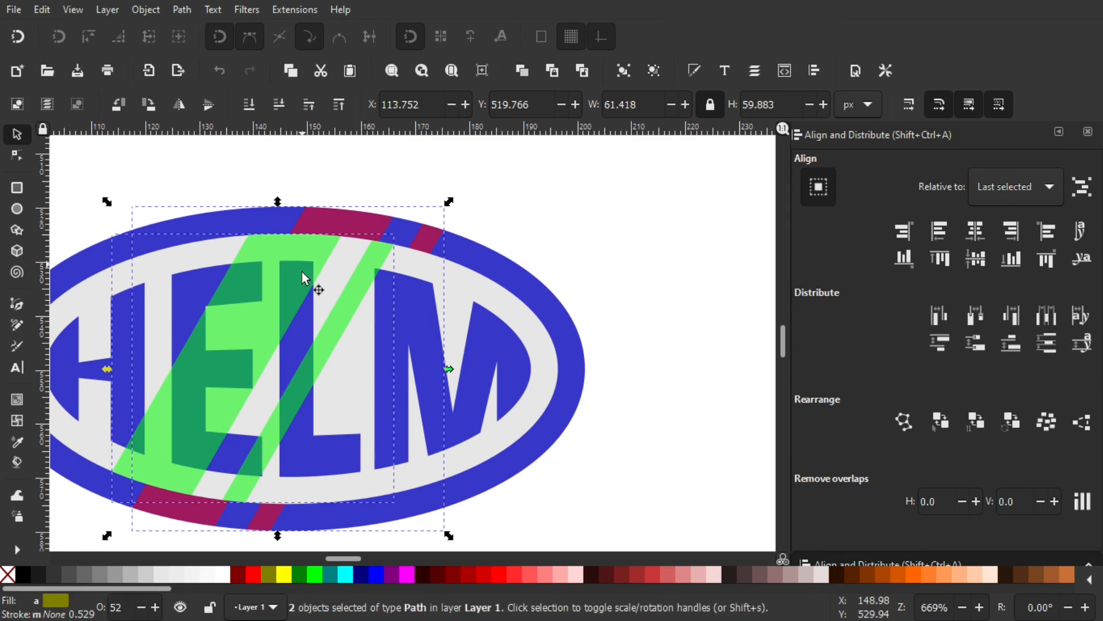
pyautogui.scroll(-2, 350, 278)
pyautogui.hscroll(-2, 350, 277)
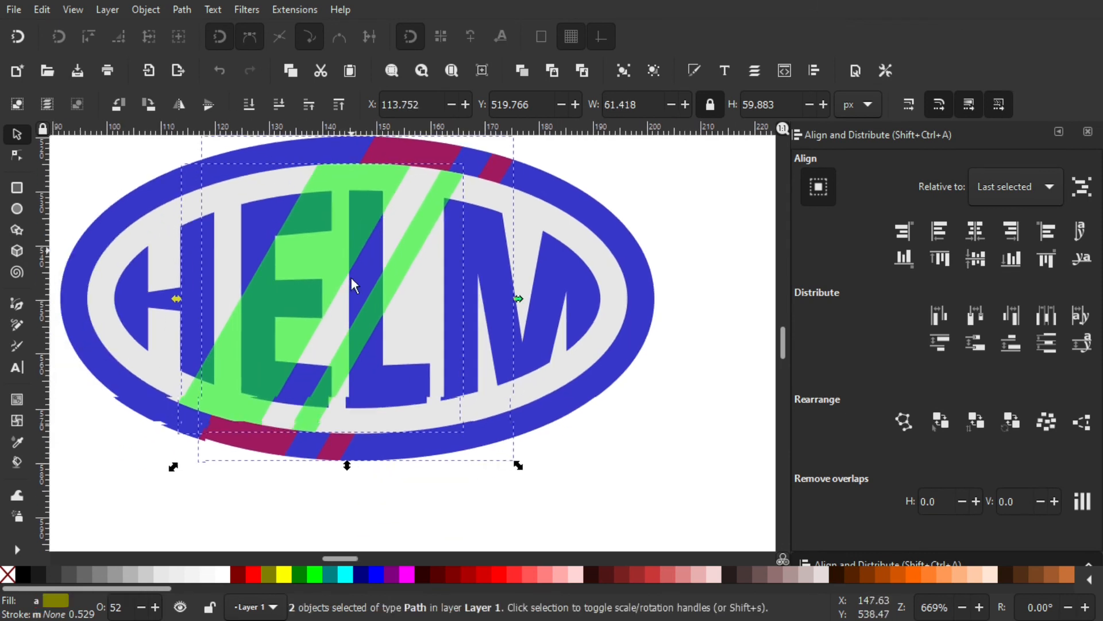
pyautogui.click(227, 574)
# - Set the opacity of both white stripe paths to 30%
pyautogui.scroll(-3, 892, 443)
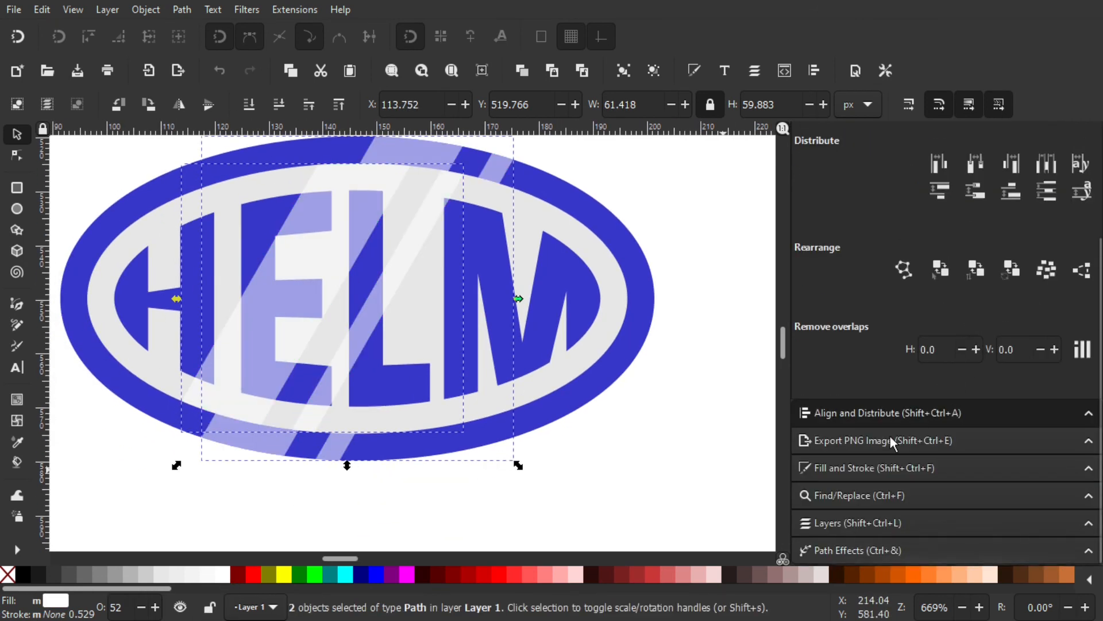
pyautogui.click(847, 477)
pyautogui.tripleClick(1064, 382)
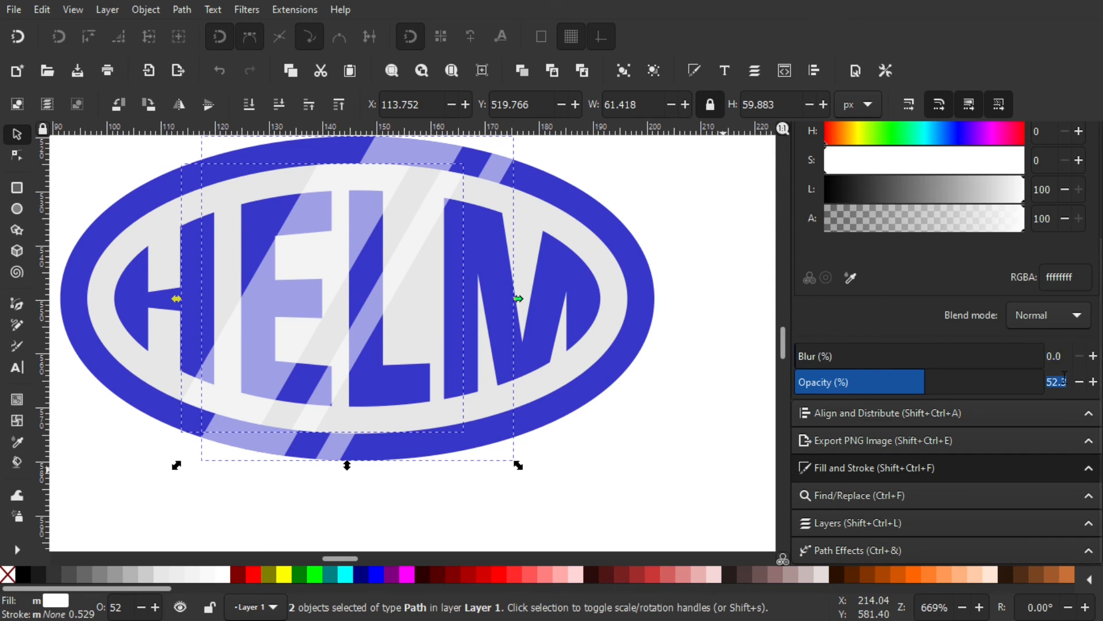
pyautogui.write('30')
pyautogui.press('Return')
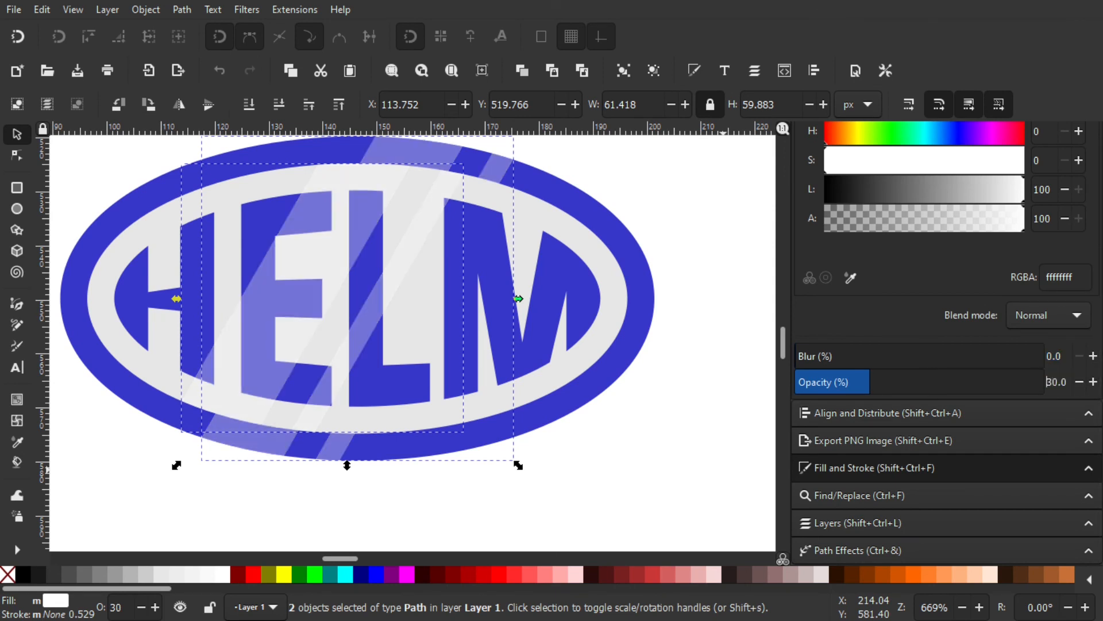
pyautogui.click(702, 418)
# - Duplicate the outer blue oval and fill the copy black
pyautogui.keyDown('ctrl'); pyautogui.scroll(-2, 602, 347); pyautogui.keyUp('ctrl')
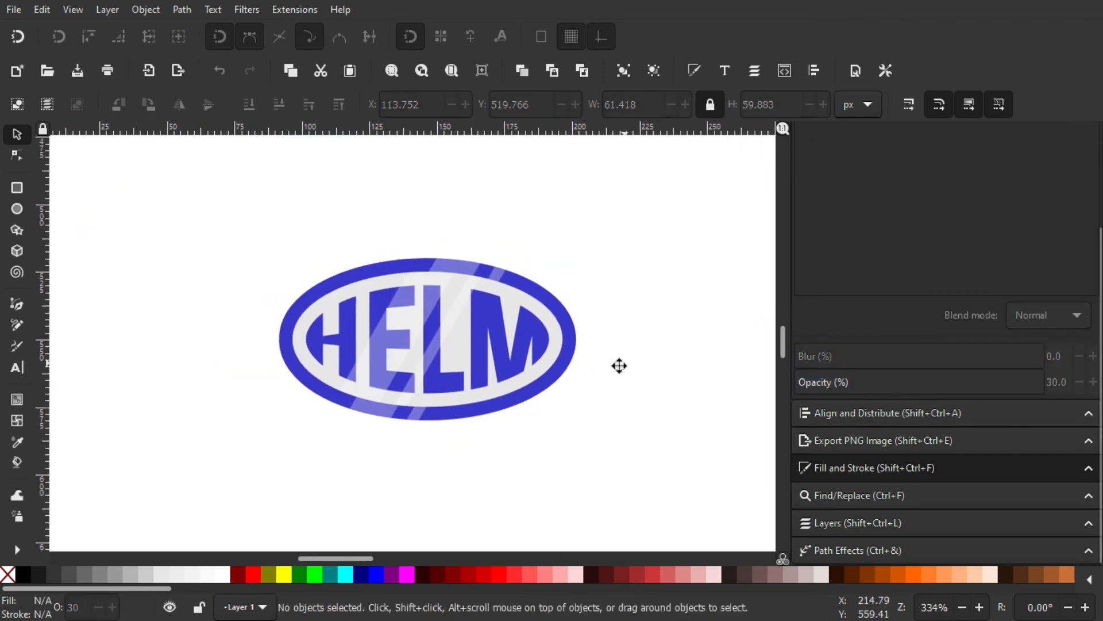
pyautogui.moveTo(619, 365); pyautogui.dragTo(464, 311)
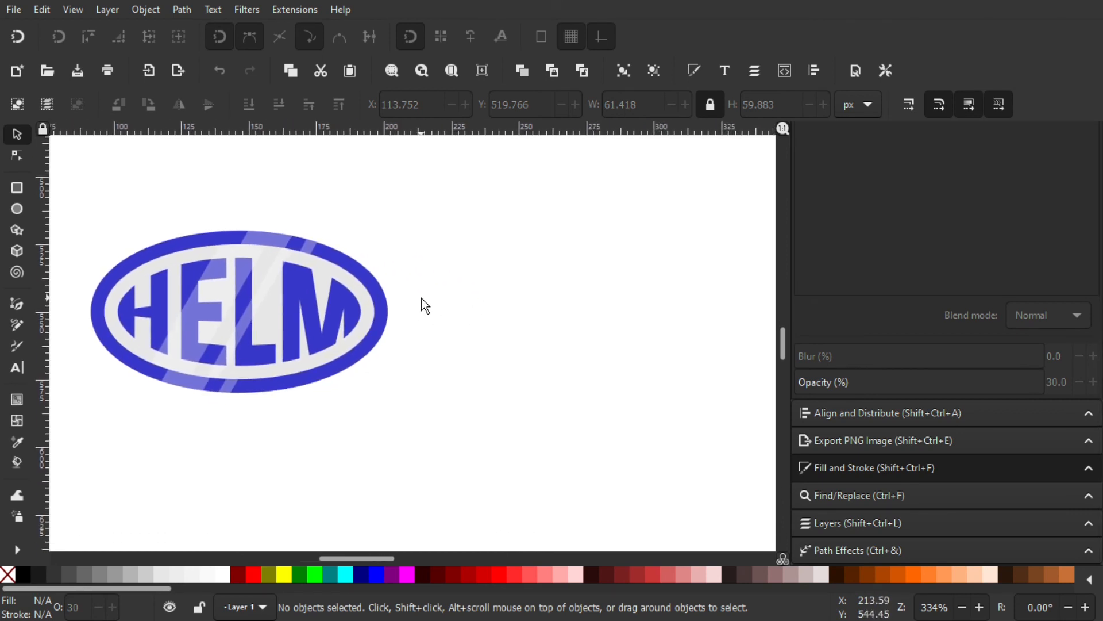
pyautogui.click(378, 288)
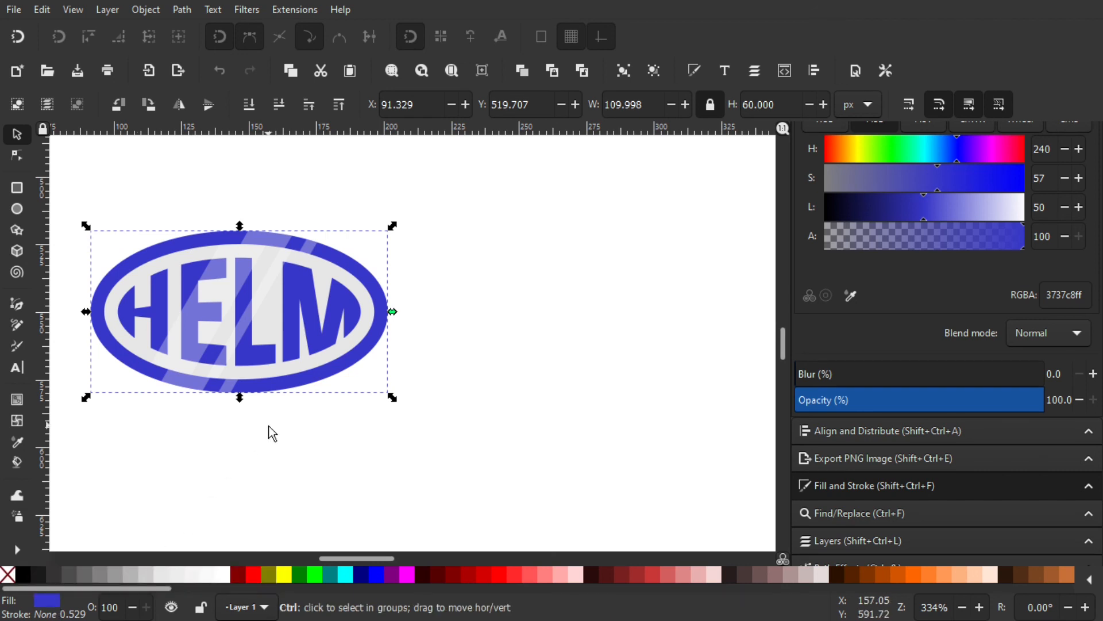
pyautogui.hotkey('ctrl', 'd')
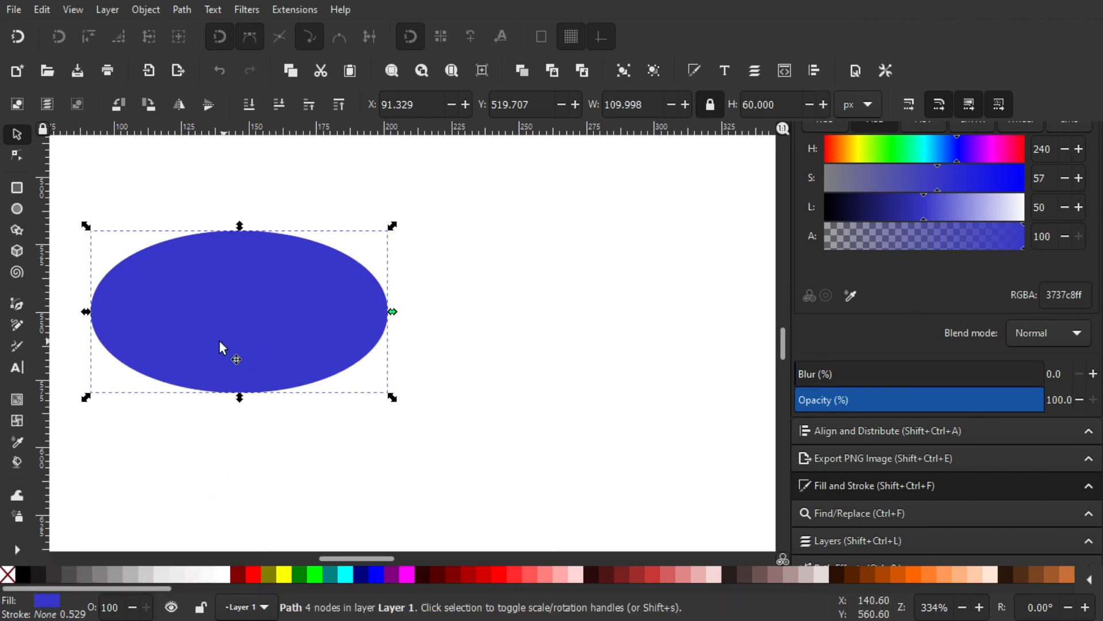
pyautogui.click(26, 571)
# - Offset the black oval about 1.5 px right and 1.2 px down from the blue oval
pyautogui.scroll(1, 308, 355)
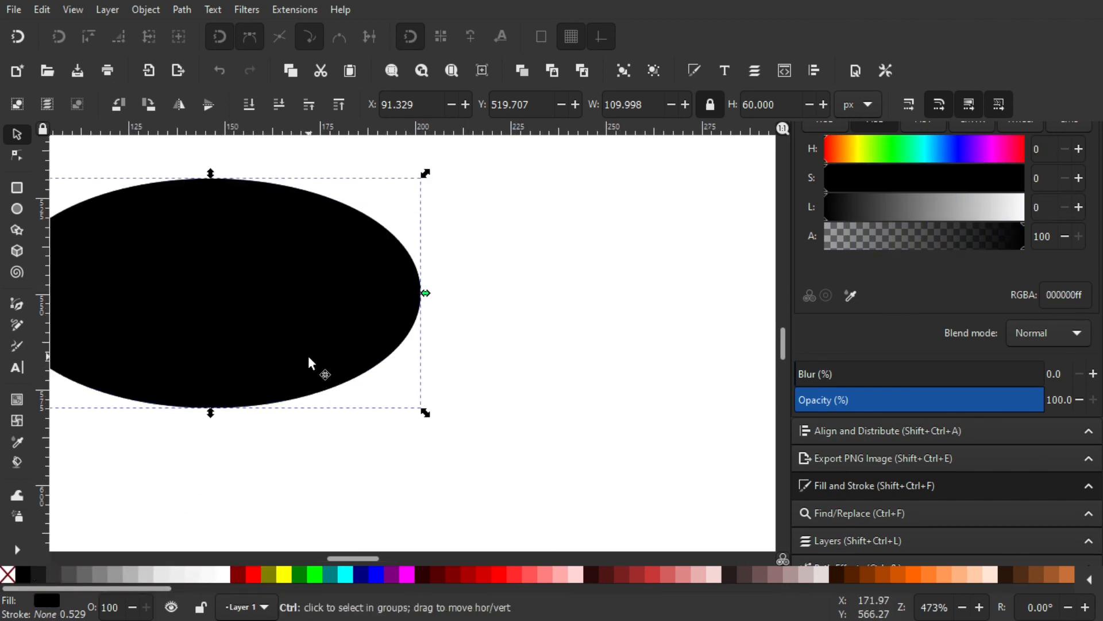
pyautogui.scroll(1, 352, 331)
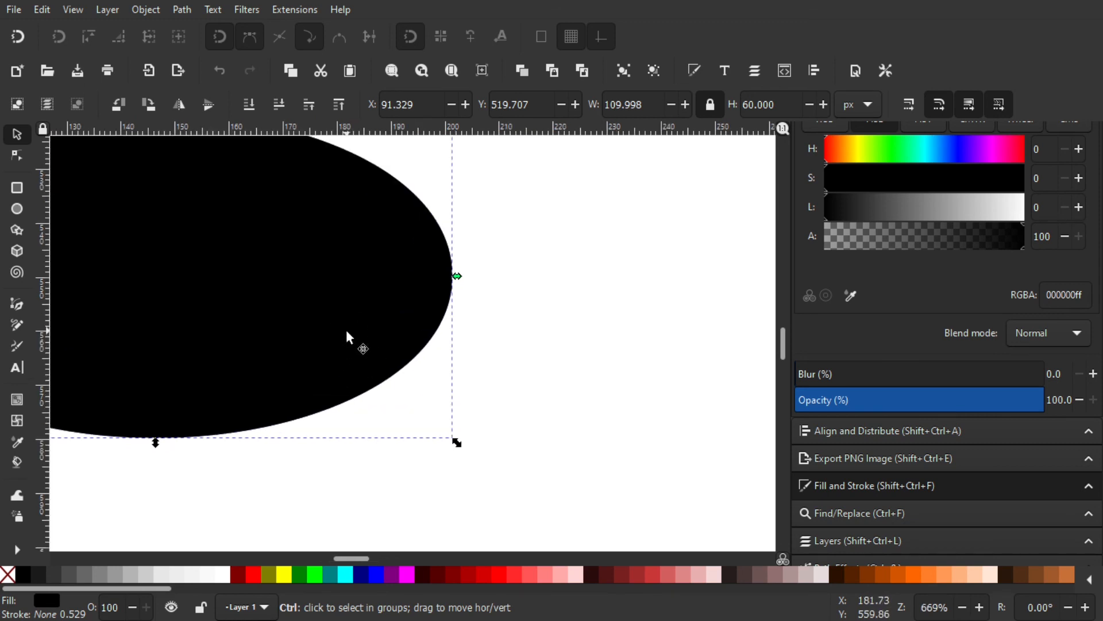
pyautogui.moveTo(348, 335); pyautogui.dragTo(356, 335)
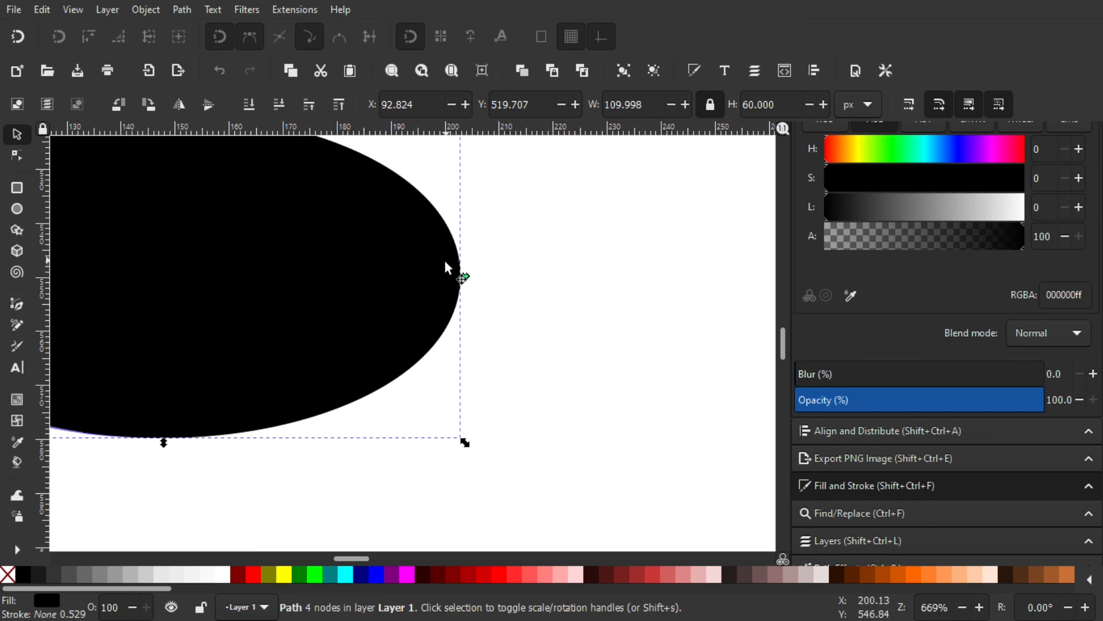
pyautogui.moveTo(442, 261); pyautogui.dragTo(443, 272)
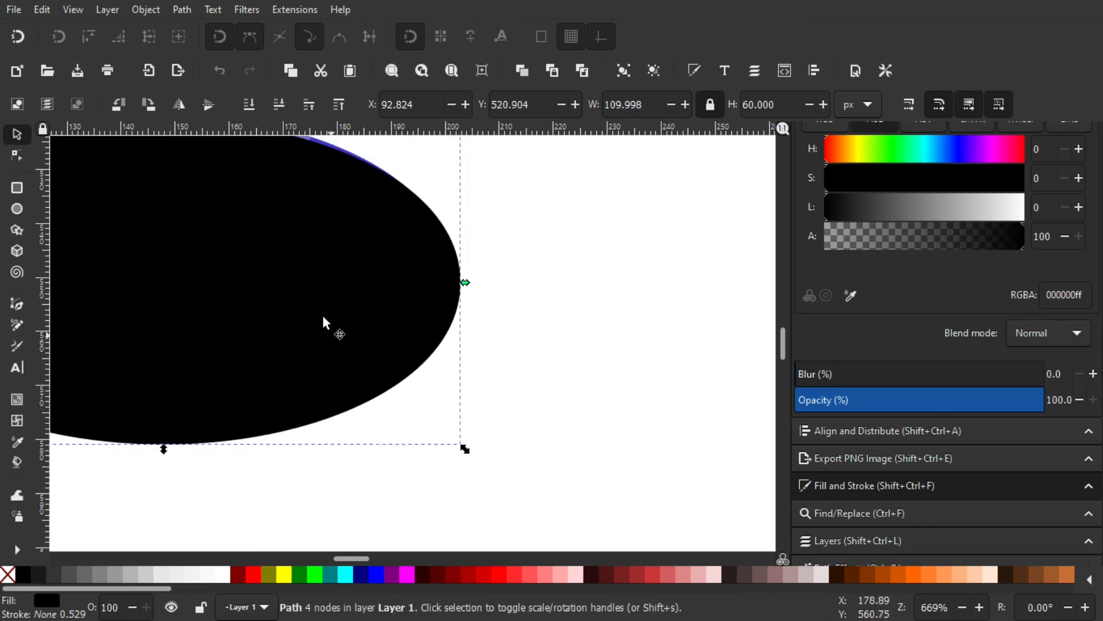
# - Lower the offset black oval to the bottom of the stack, behind all other badge parts
pyautogui.click(256, 108)
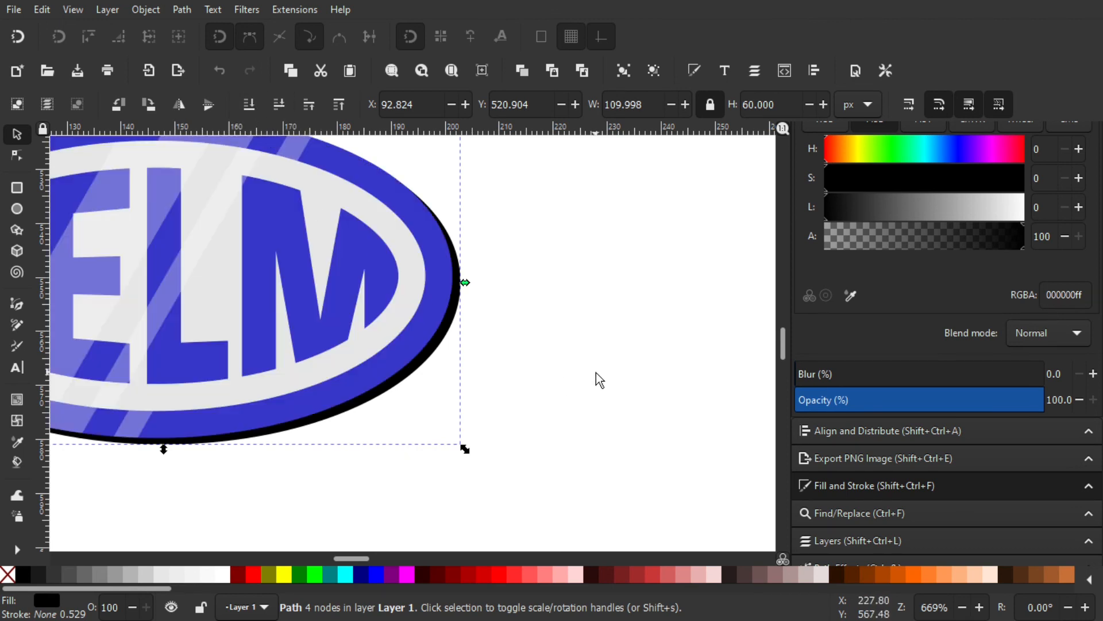
pyautogui.scroll(-2, 481, 362)
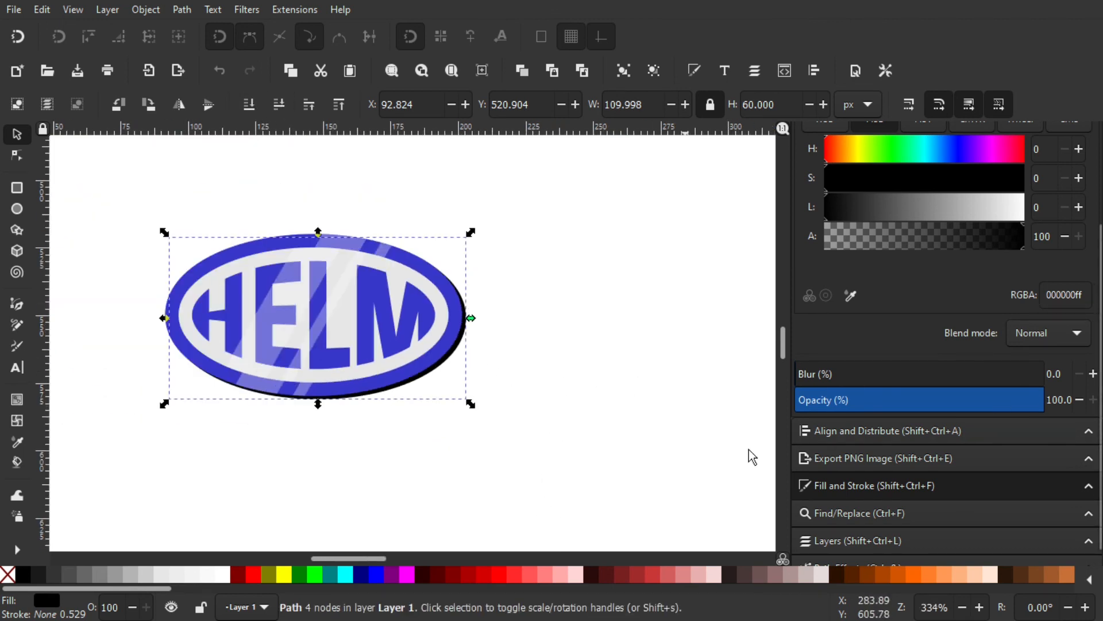
pyautogui.keyDown('ctrl'); pyautogui.scroll(1, 451, 374); pyautogui.keyUp('ctrl')
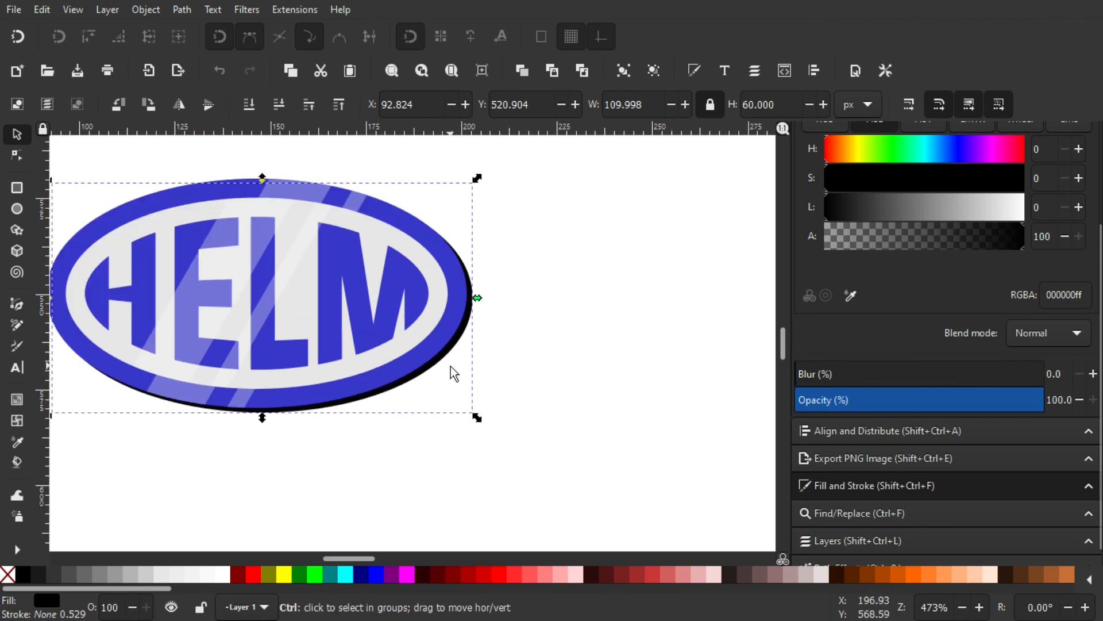
# - Try a light grey cccccc fill on the offset oval behind the badge and return it to black
pyautogui.click(155, 576)
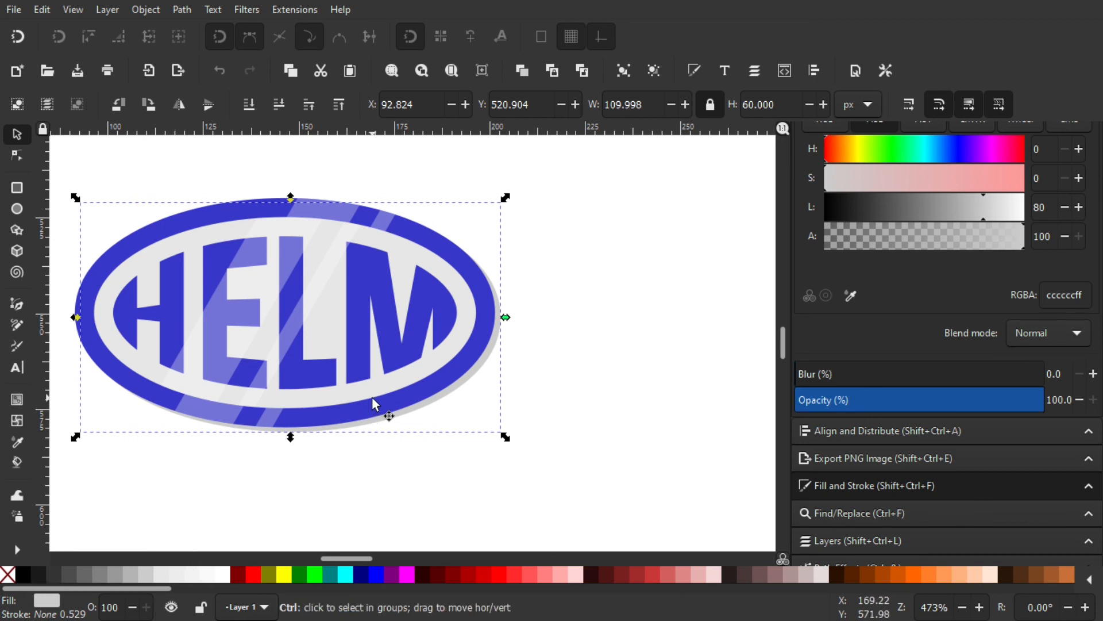
pyautogui.keyDown('ctrl'); pyautogui.scroll(2, 503, 315); pyautogui.keyUp('ctrl')
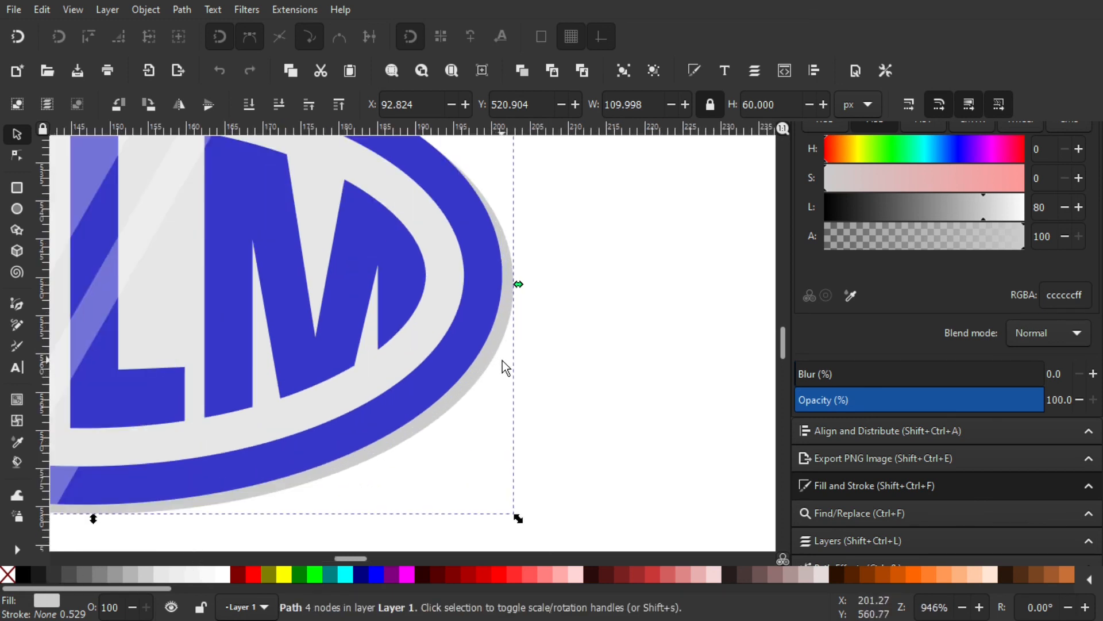
pyautogui.keyDown('ctrl'); pyautogui.scroll(-1, 512, 364); pyautogui.keyUp('ctrl')
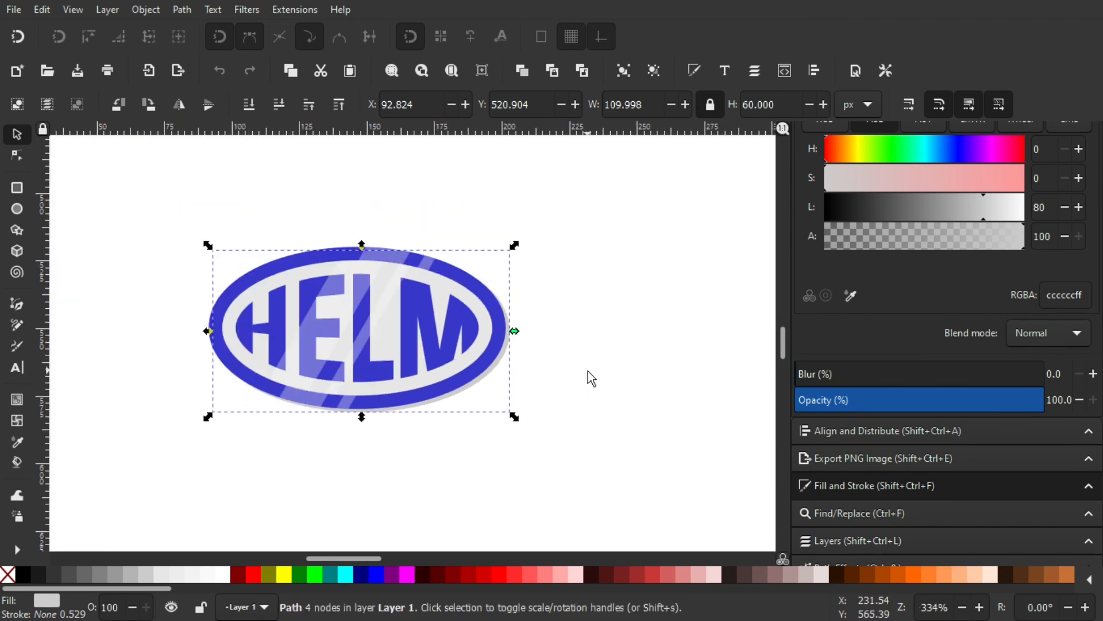
pyautogui.click(574, 389)
pyautogui.keyDown('ctrl'); pyautogui.scroll(1, 515, 367); pyautogui.keyUp('ctrl')
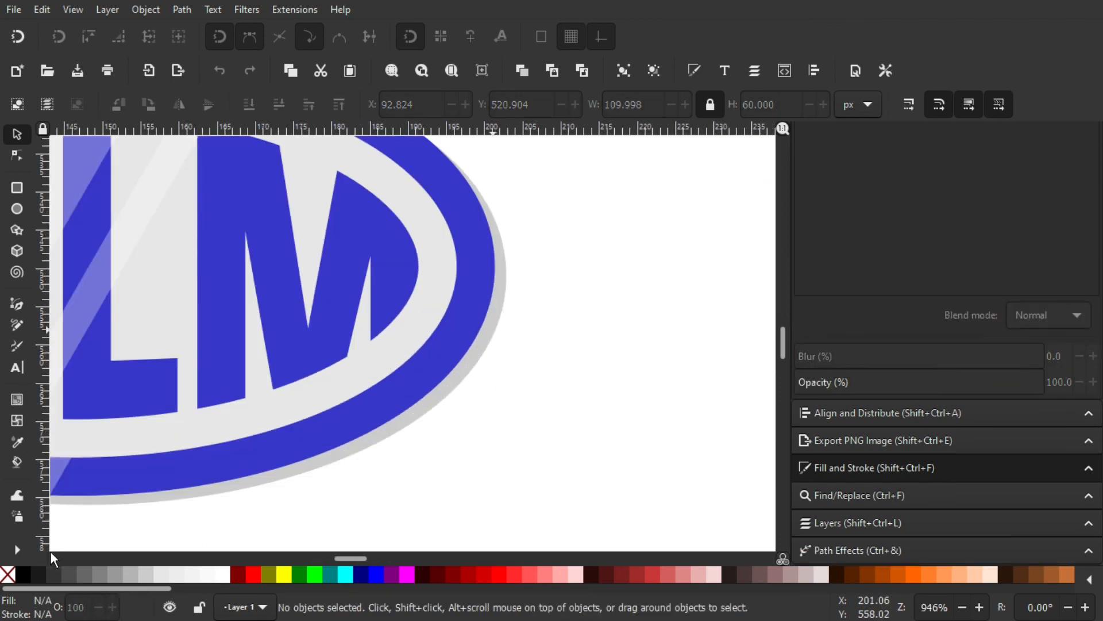
pyautogui.click(500, 339)
pyautogui.click(22, 571)
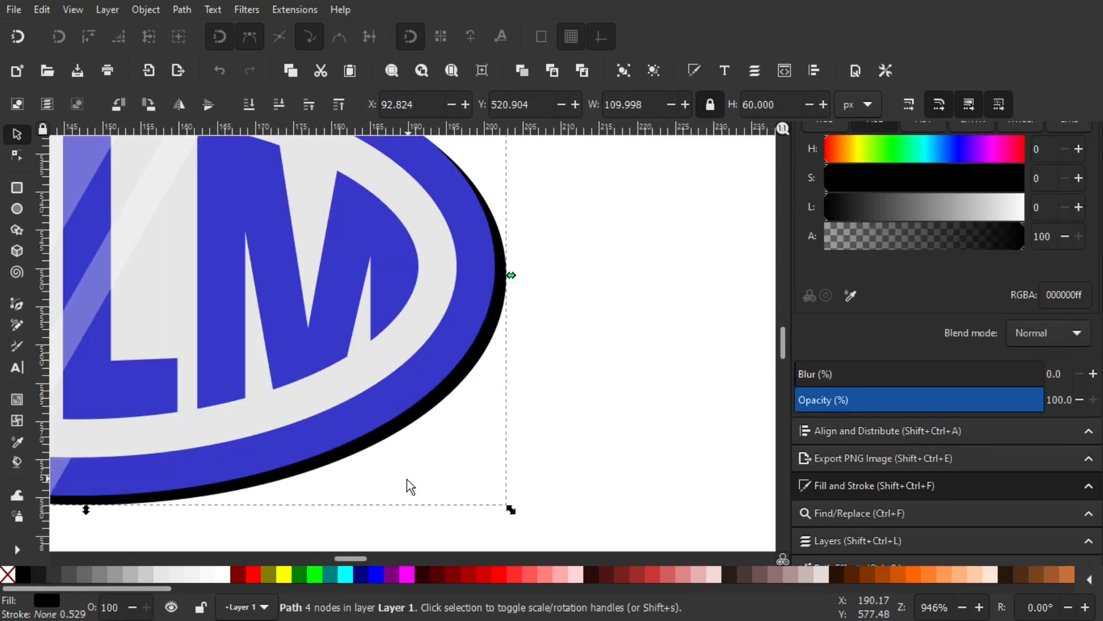
# - Set the black oval's blur to 15% and its opacity to 30% to form a soft drop shadow
pyautogui.hscroll(2, 408, 485)
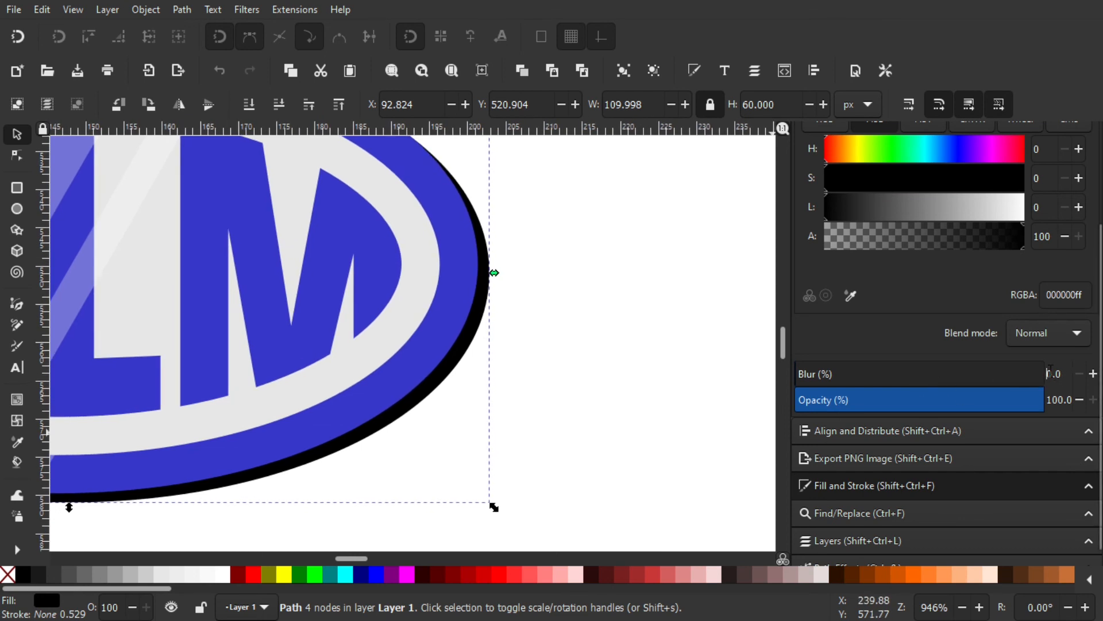
pyautogui.doubleClick(1051, 370)
pyautogui.write('15')
pyautogui.press('Return')
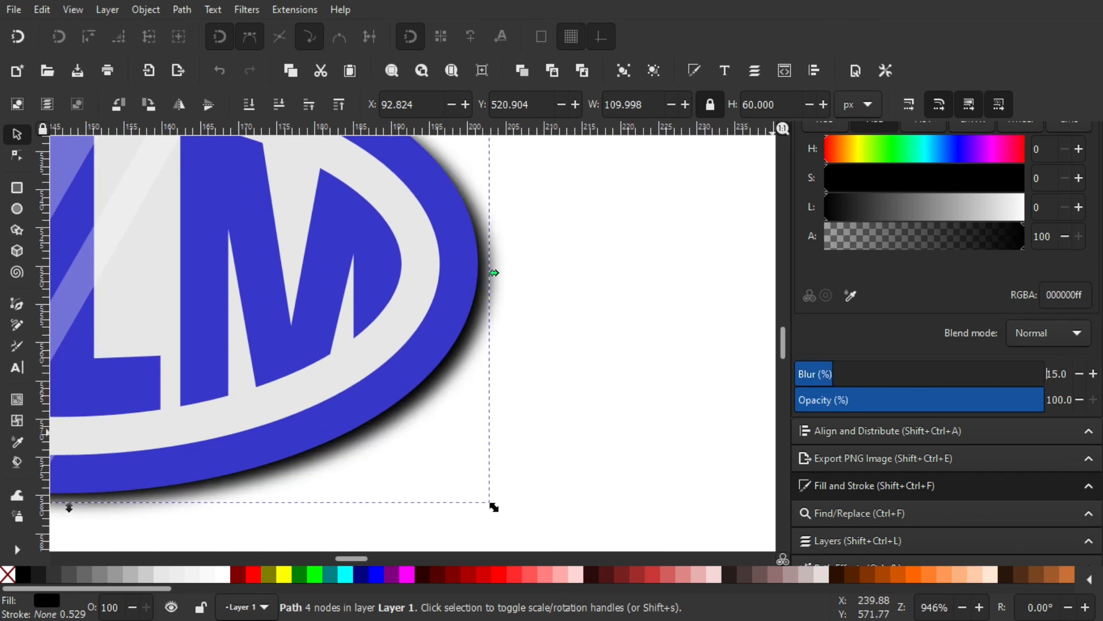
pyautogui.doubleClick(1058, 396)
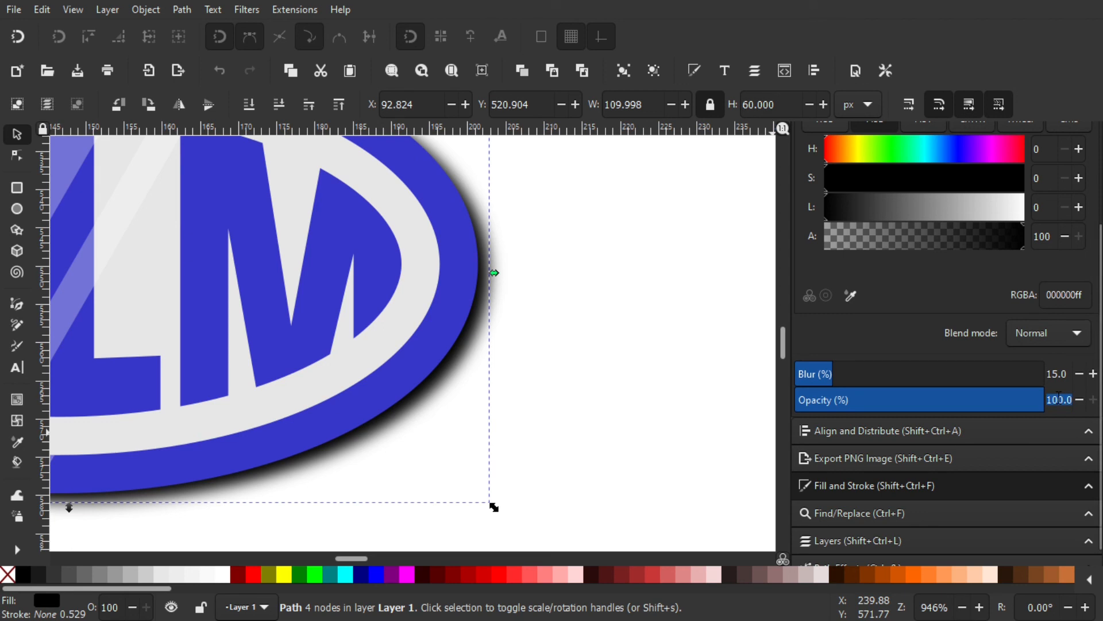
pyautogui.write('30')
pyautogui.press('Return')
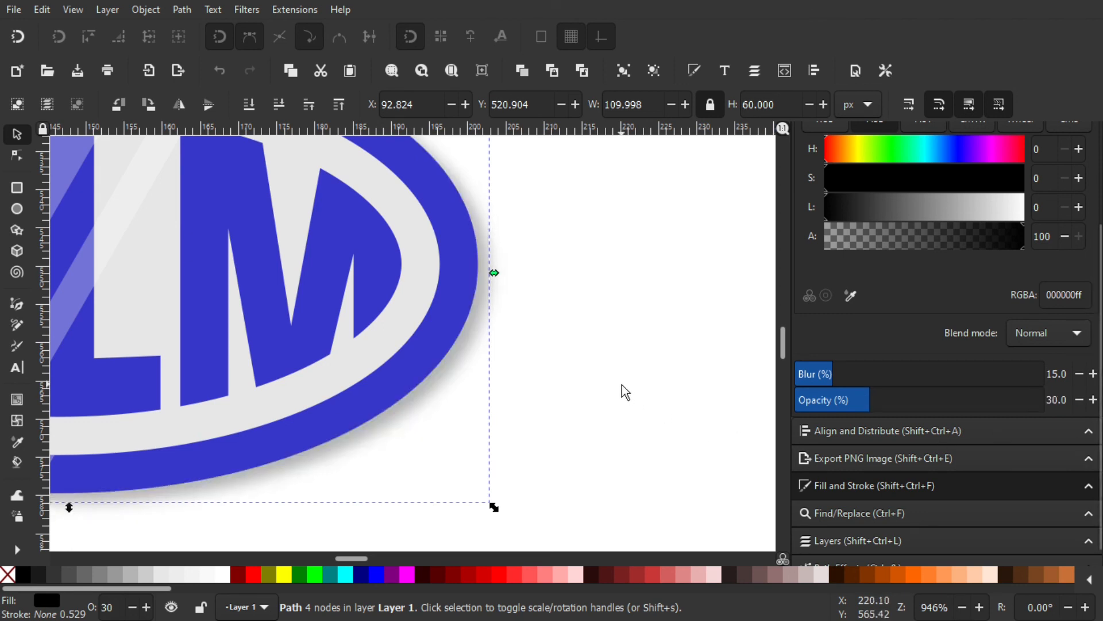
pyautogui.click(608, 322)
pyautogui.scroll(-2, 601, 345)
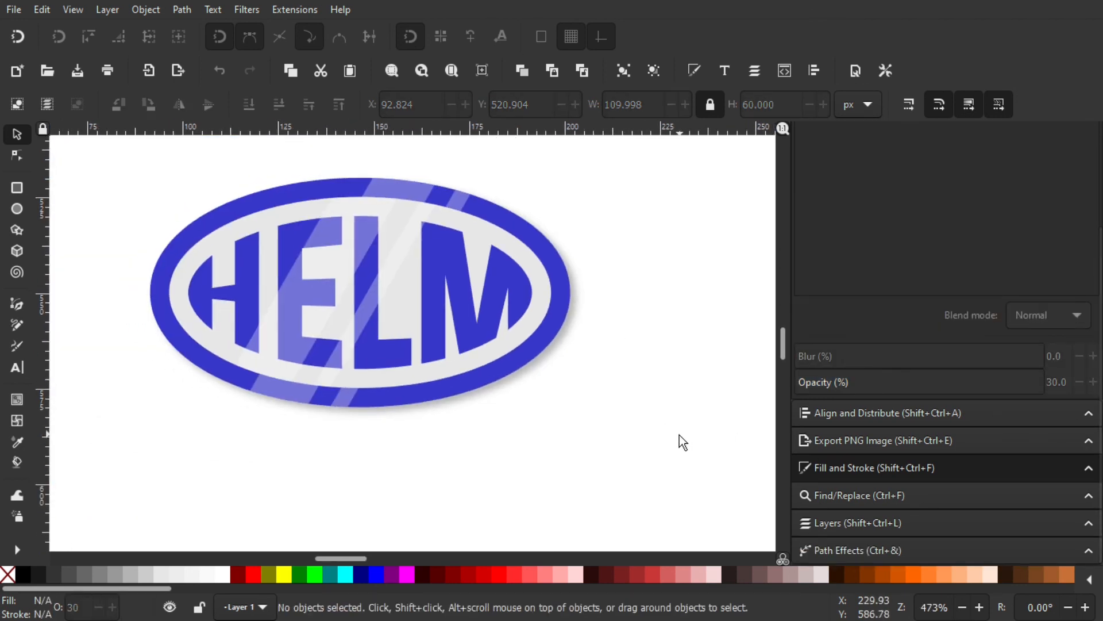
# - Group all the badge parts, including the shadow, and move the group about 10.8 px left and 11.4 px down
pyautogui.moveTo(677, 436); pyautogui.dragTo(13, 143)
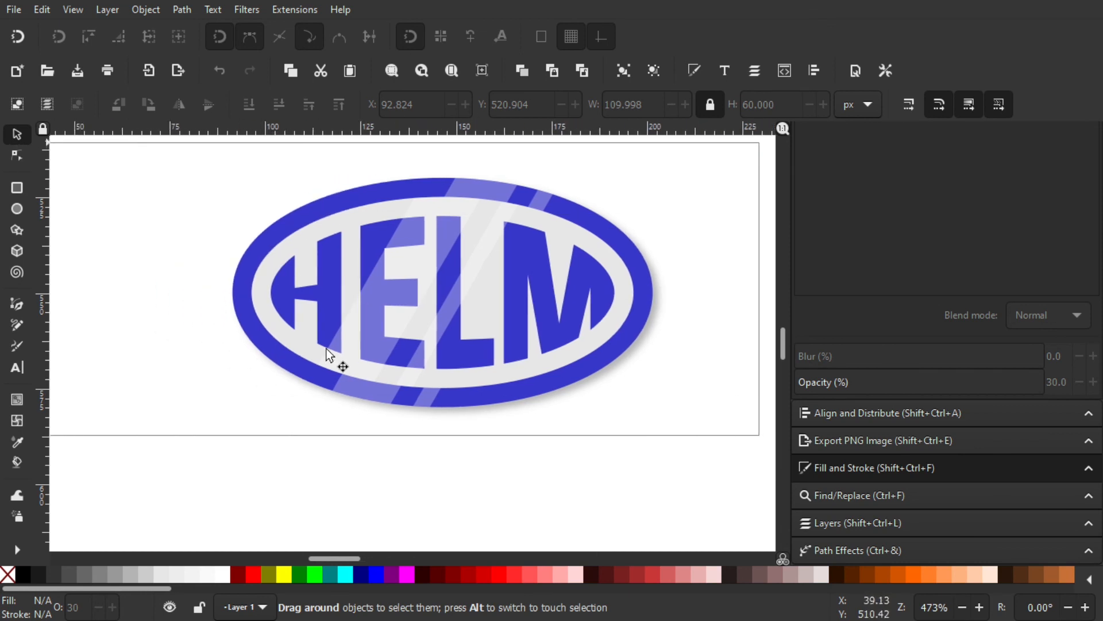
pyautogui.click(482, 377)
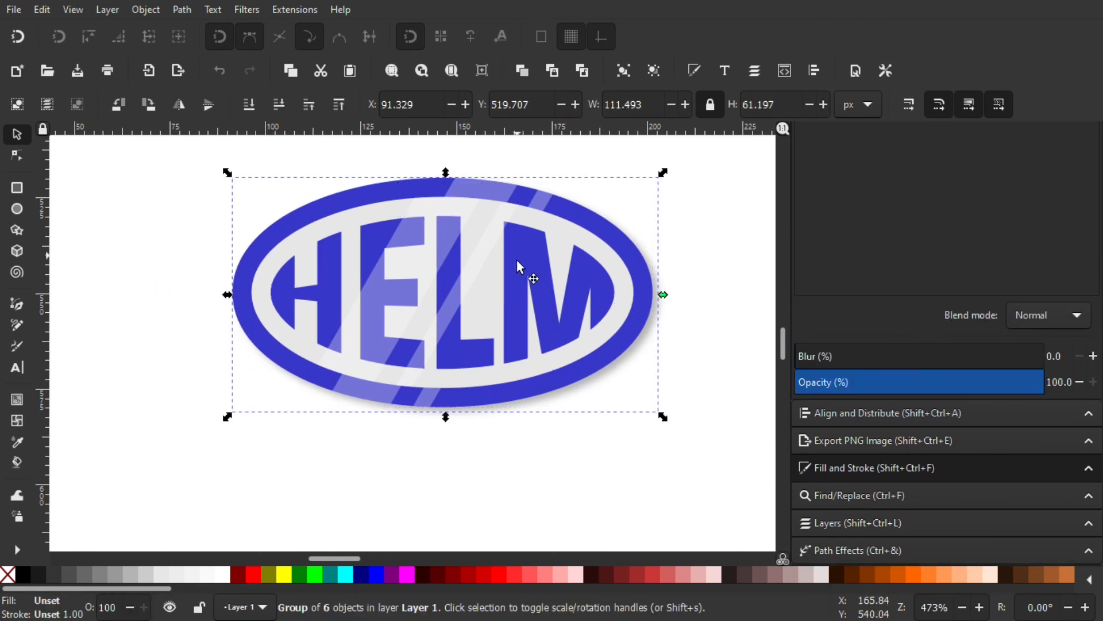
pyautogui.moveTo(517, 266); pyautogui.dragTo(480, 311)
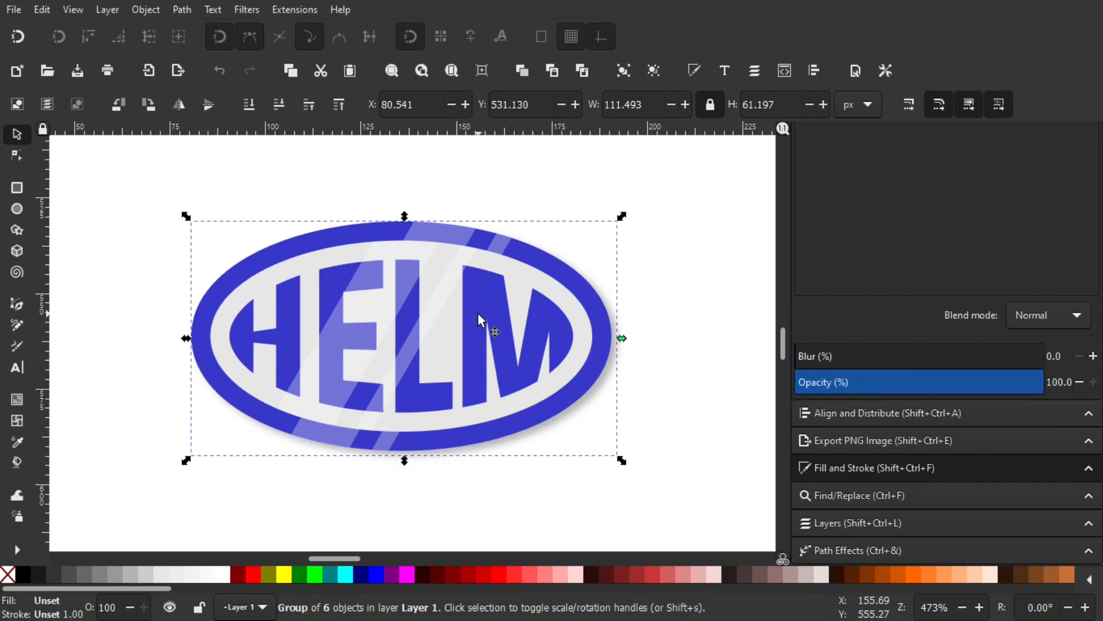